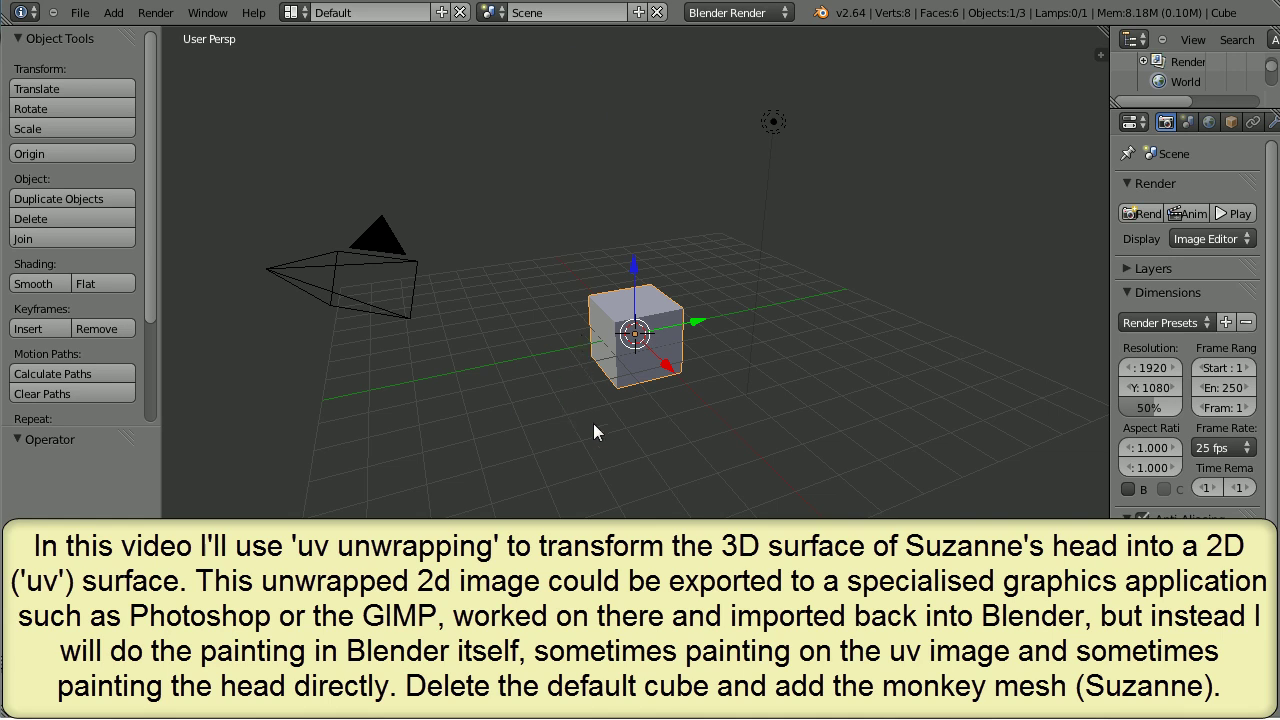
- Delete the default cube and add a Suzanne monkey mesh at the origin
key(x)
click(570, 426)
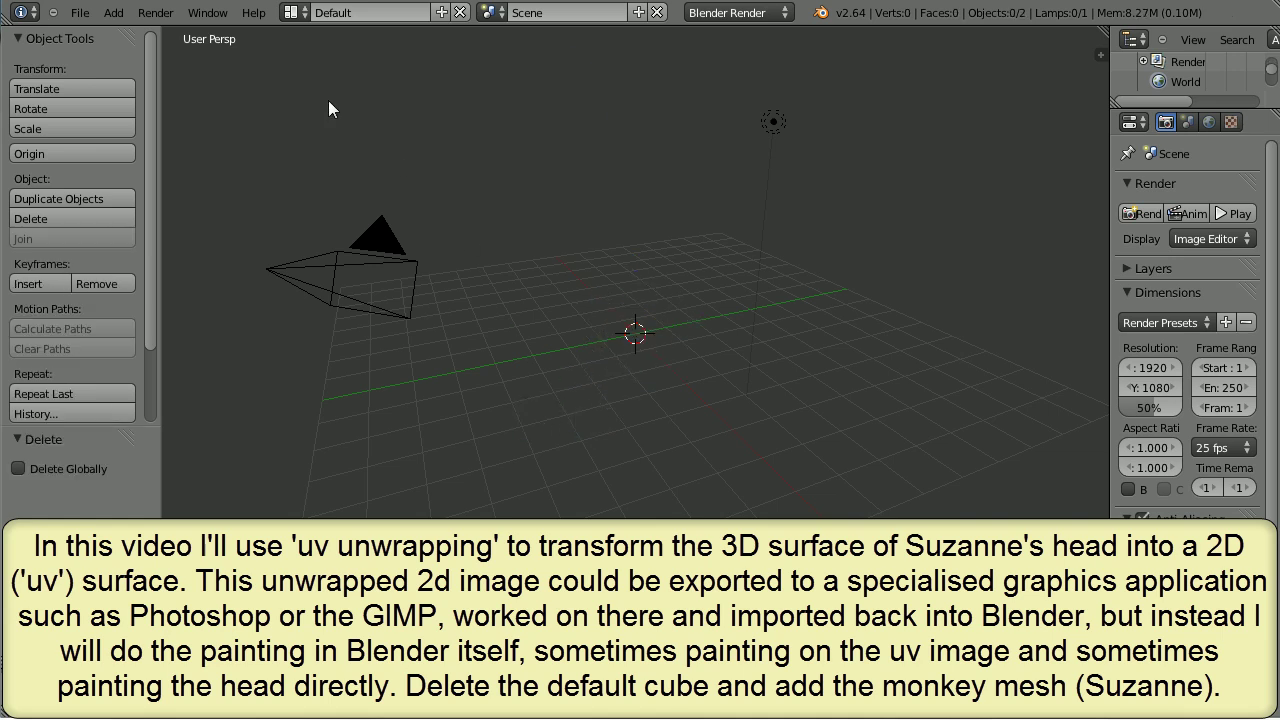
click(114, 14)
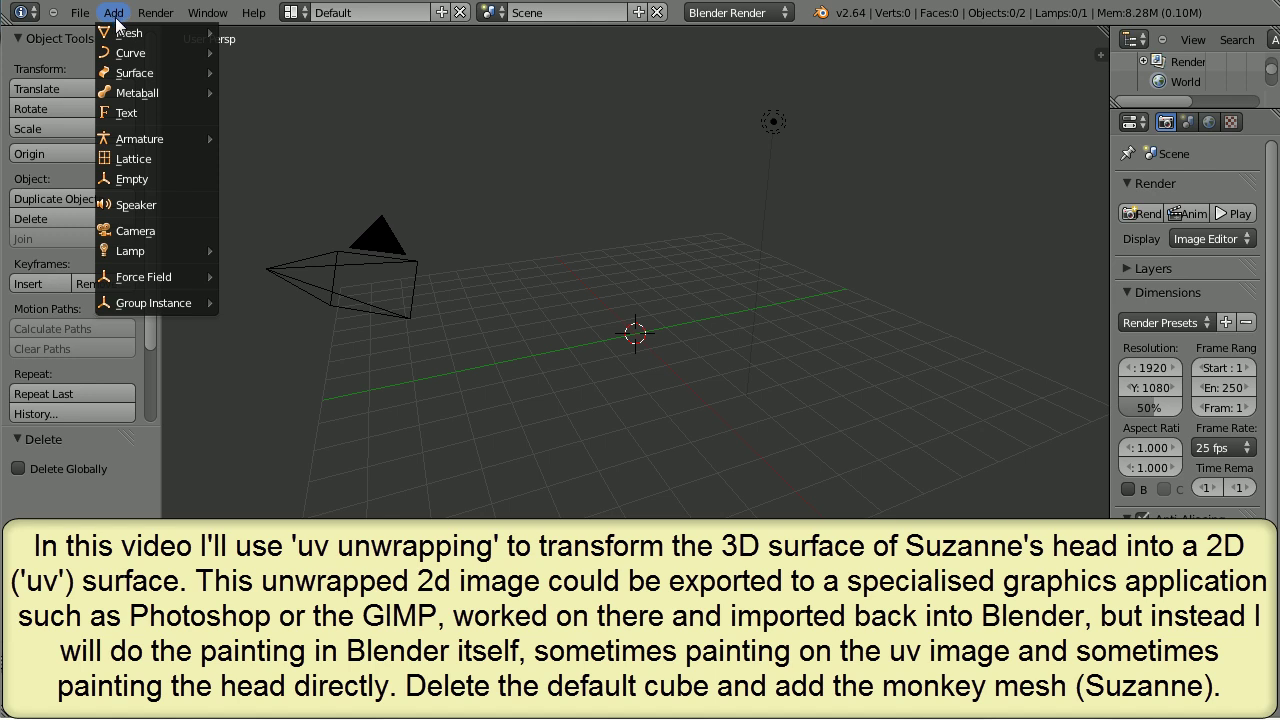
mouse_move(140, 40)
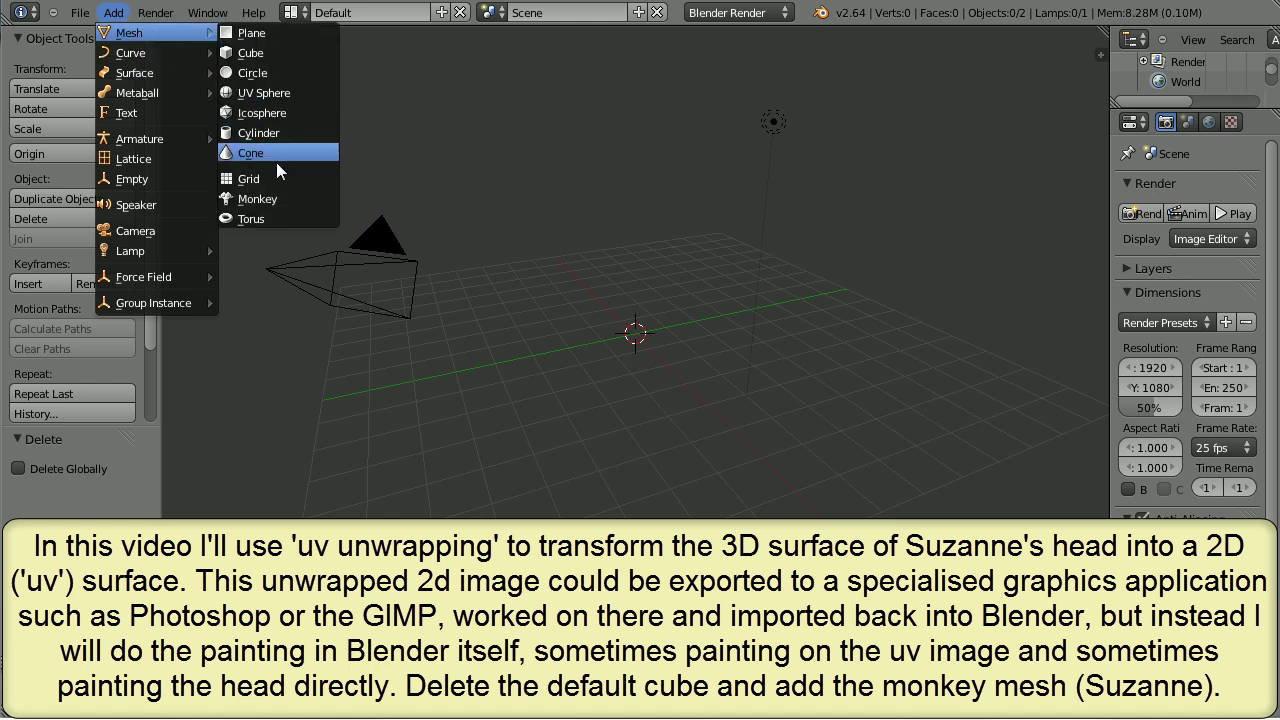
click(265, 201)
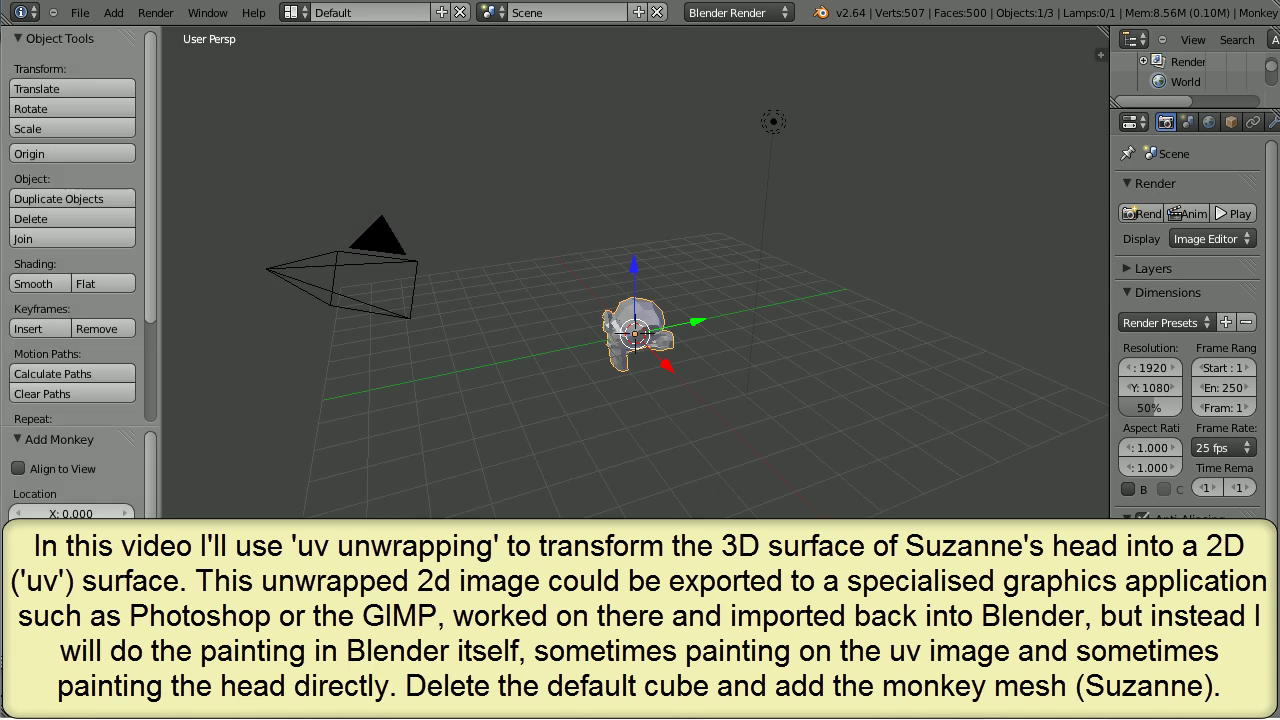
- Zoom in and orbit the view close around the monkey head
key(ctrl+KP_8)
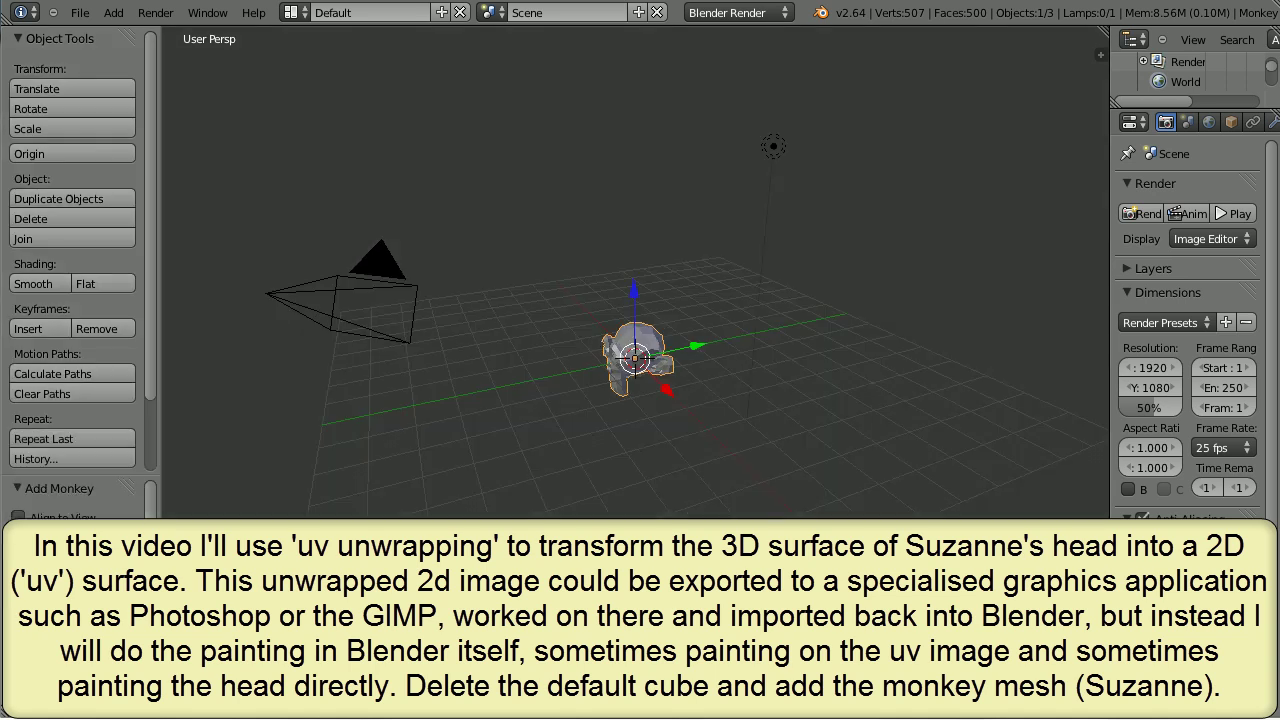
scroll(639, 492, up, 5)
middle_drag(638, 490, 720, 489)
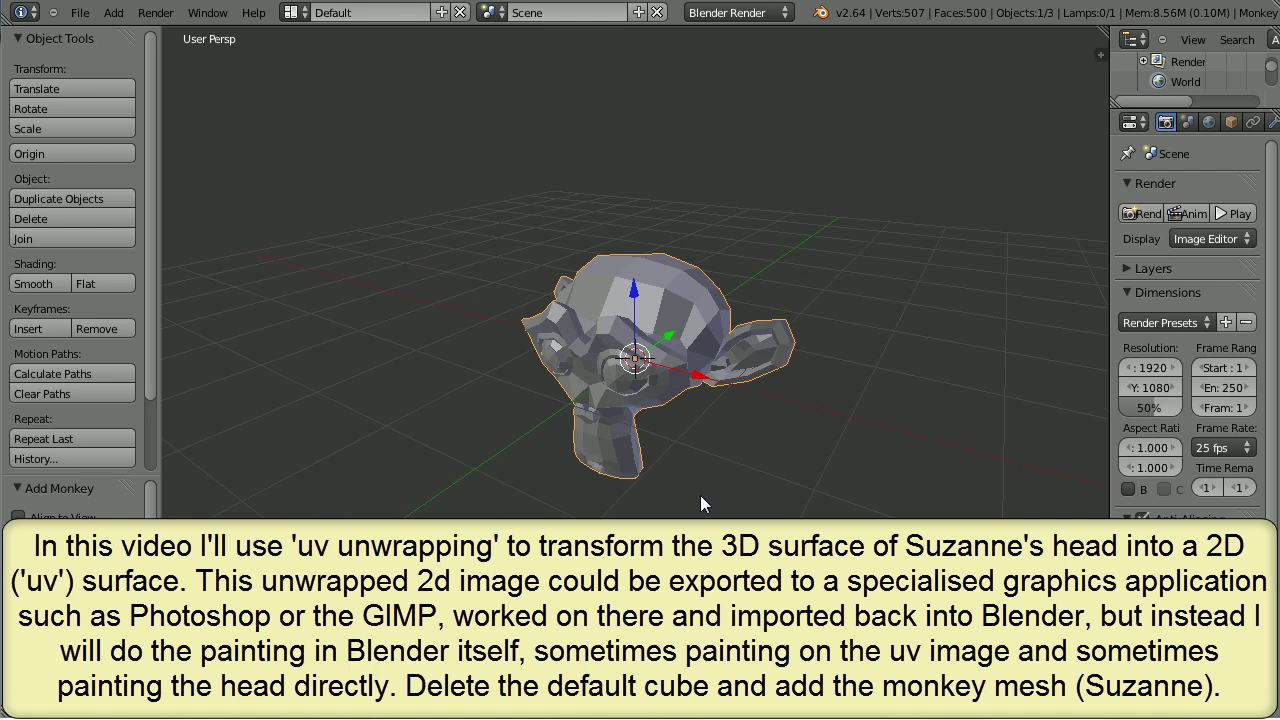
- Enter Edit Mode on the monkey and switch to an orthographic front view
key(Tab)
scroll(701, 490, up, 3)
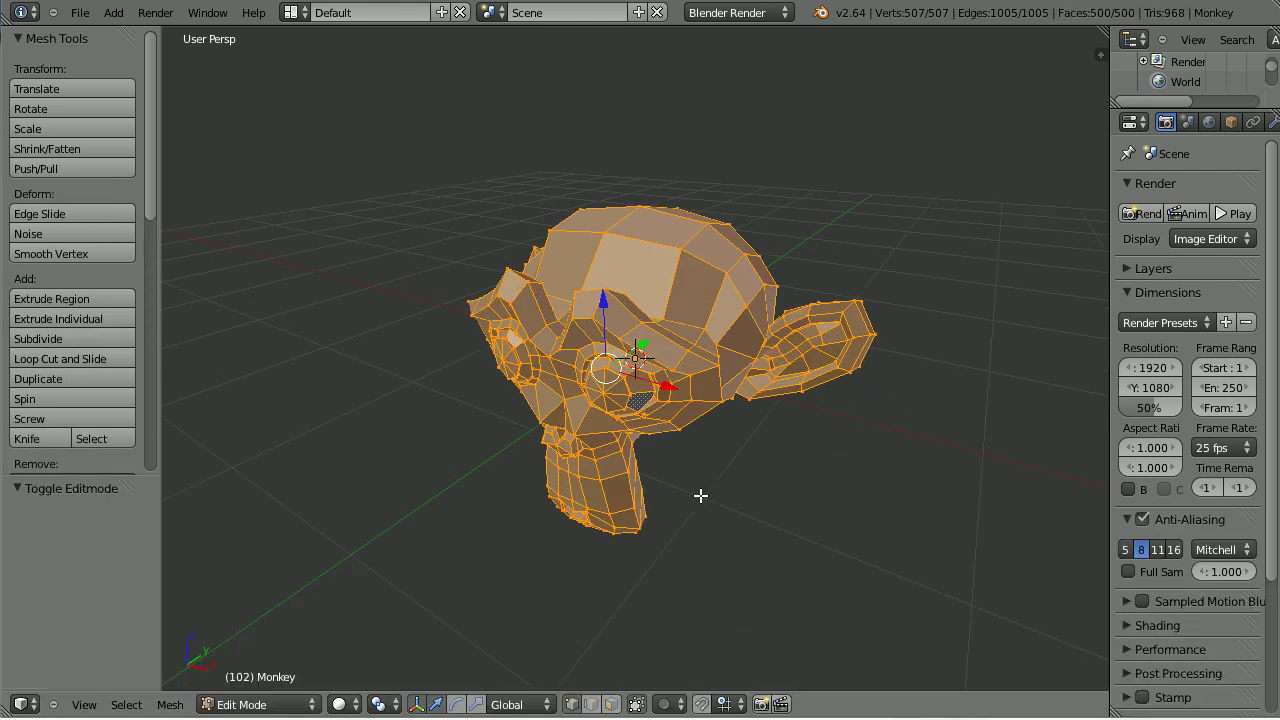
key(KP_1)
key(KP_5)
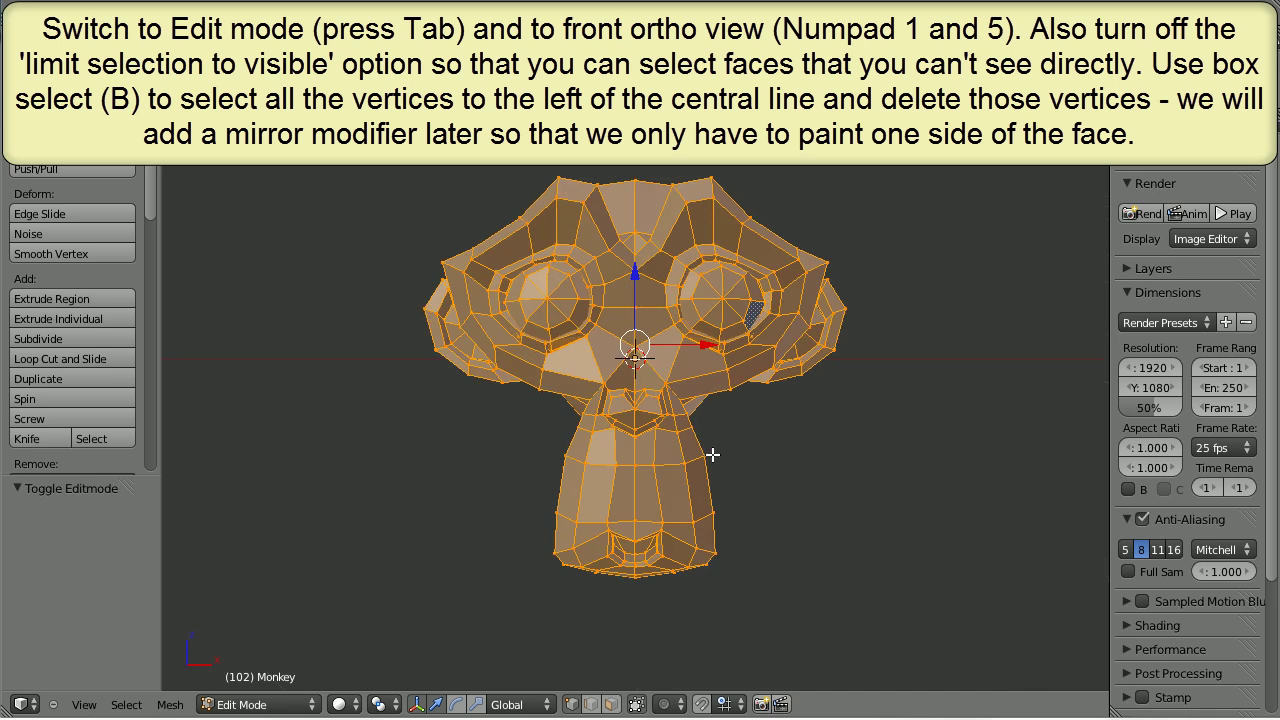
key(KP_5)
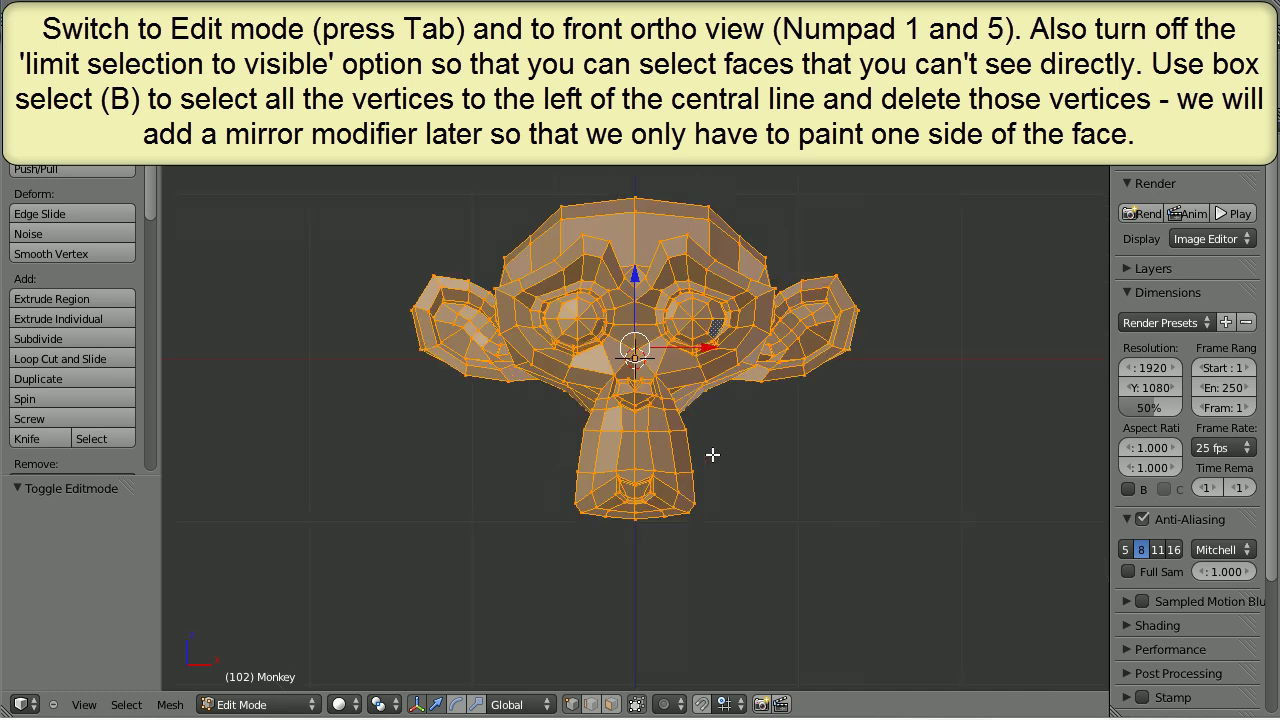
- With Limit selection to visible off, box-select and delete the left-half vertices, leaving 271
key(a)
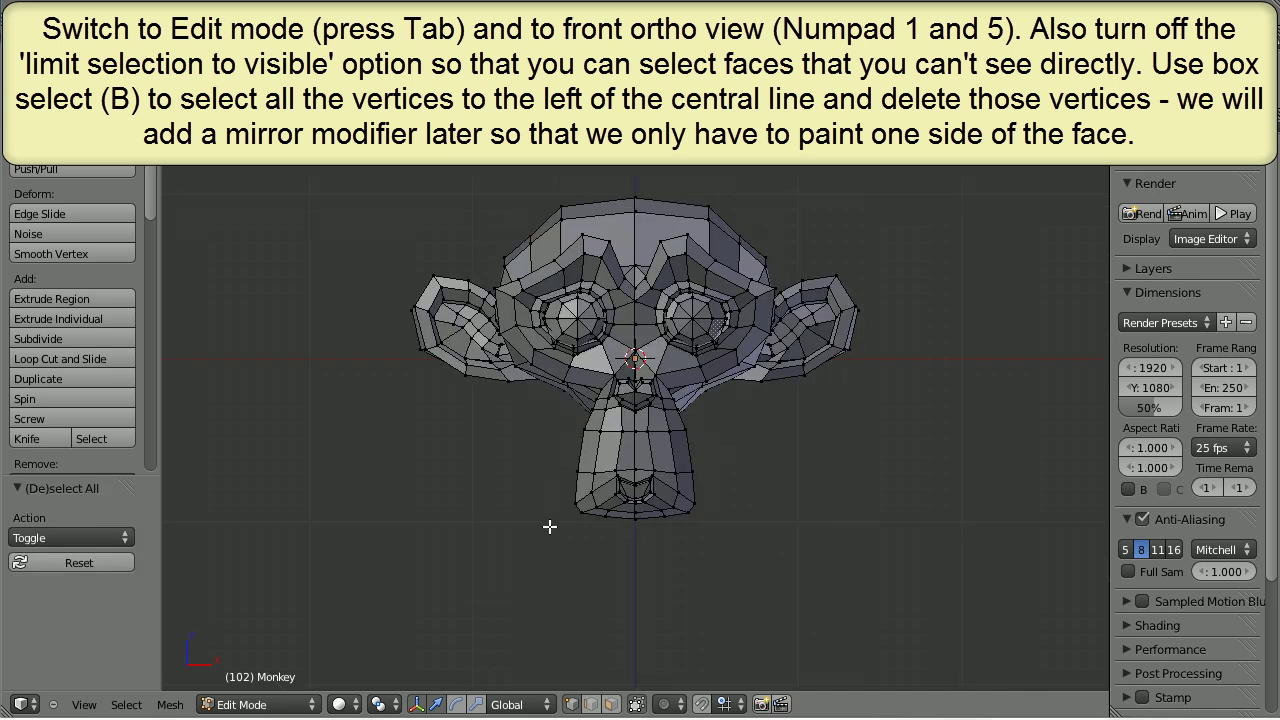
click(636, 705)
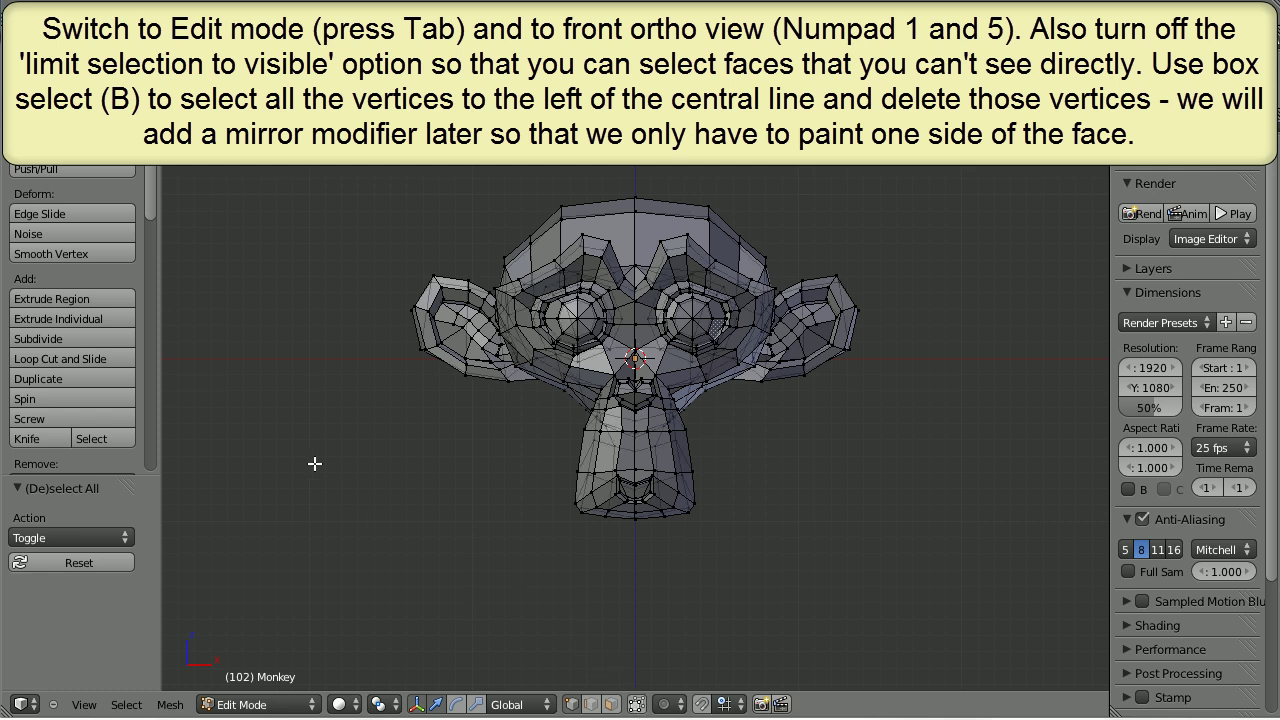
key(b)
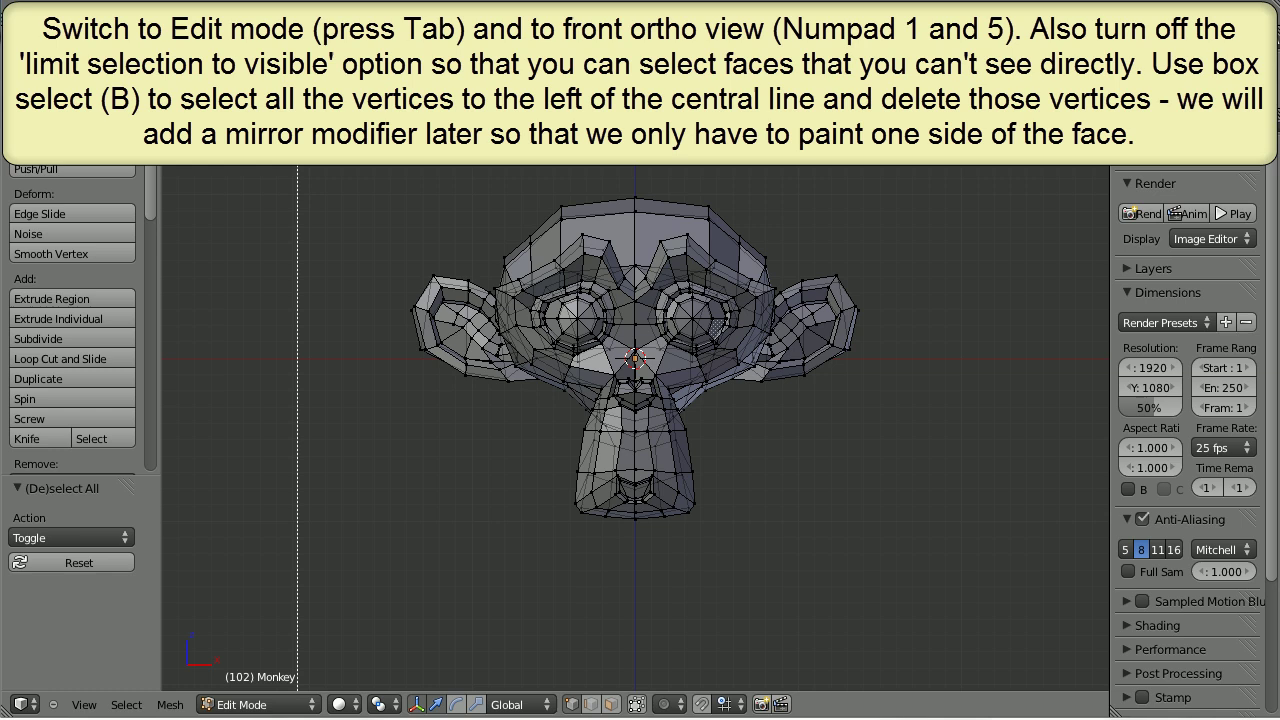
drag(298, 130, 629, 557)
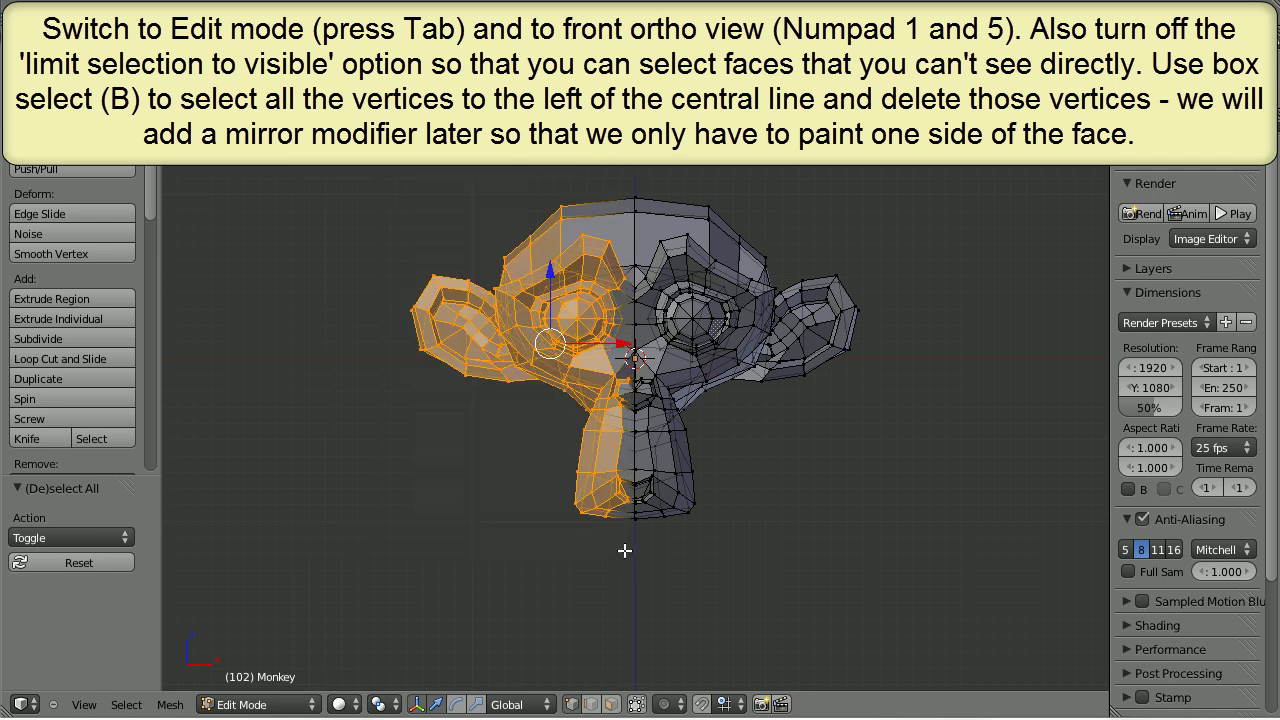
key(x)
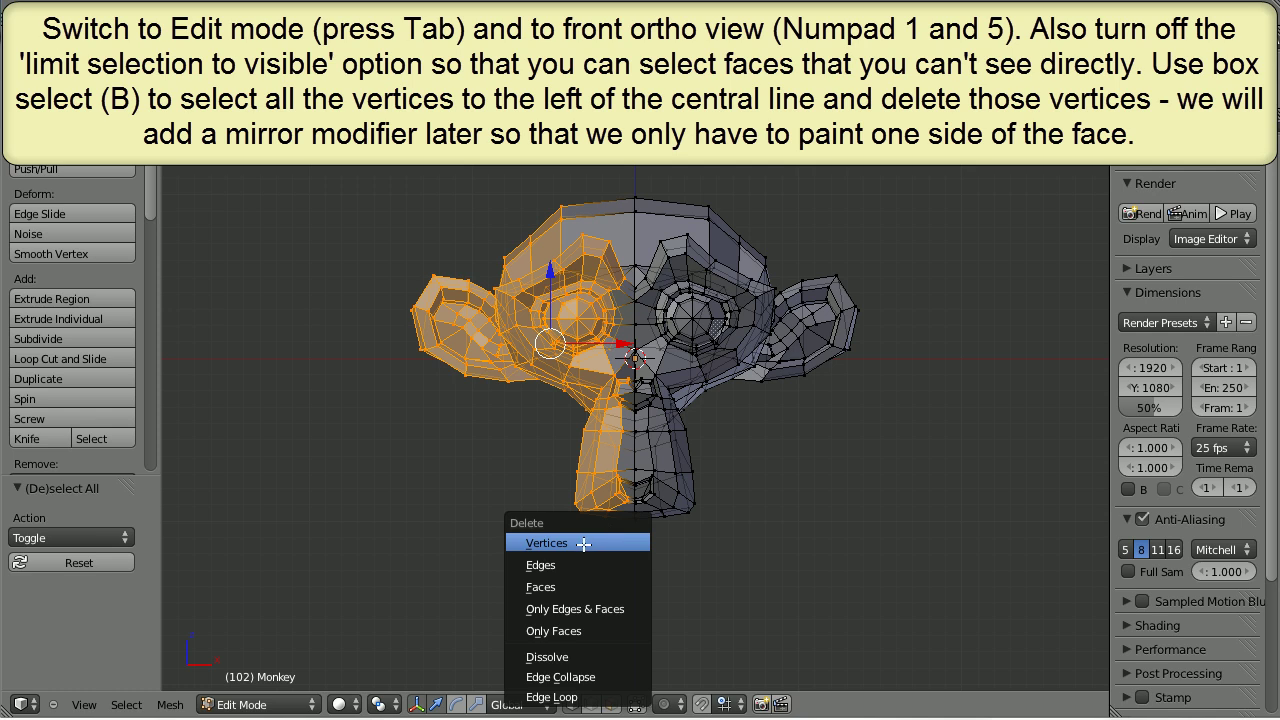
click(583, 543)
middle_drag(580, 382, 689, 417)
scroll(695, 416, up, 3)
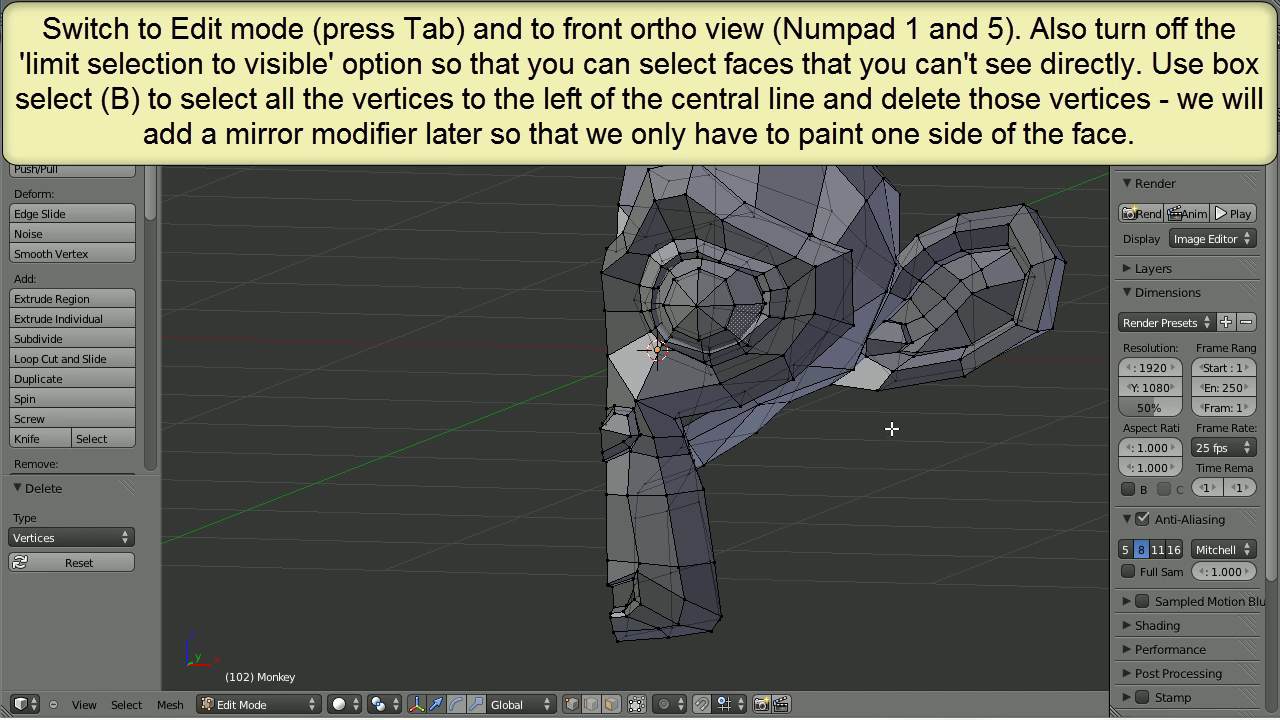
middle_drag(892, 428, 888, 428)
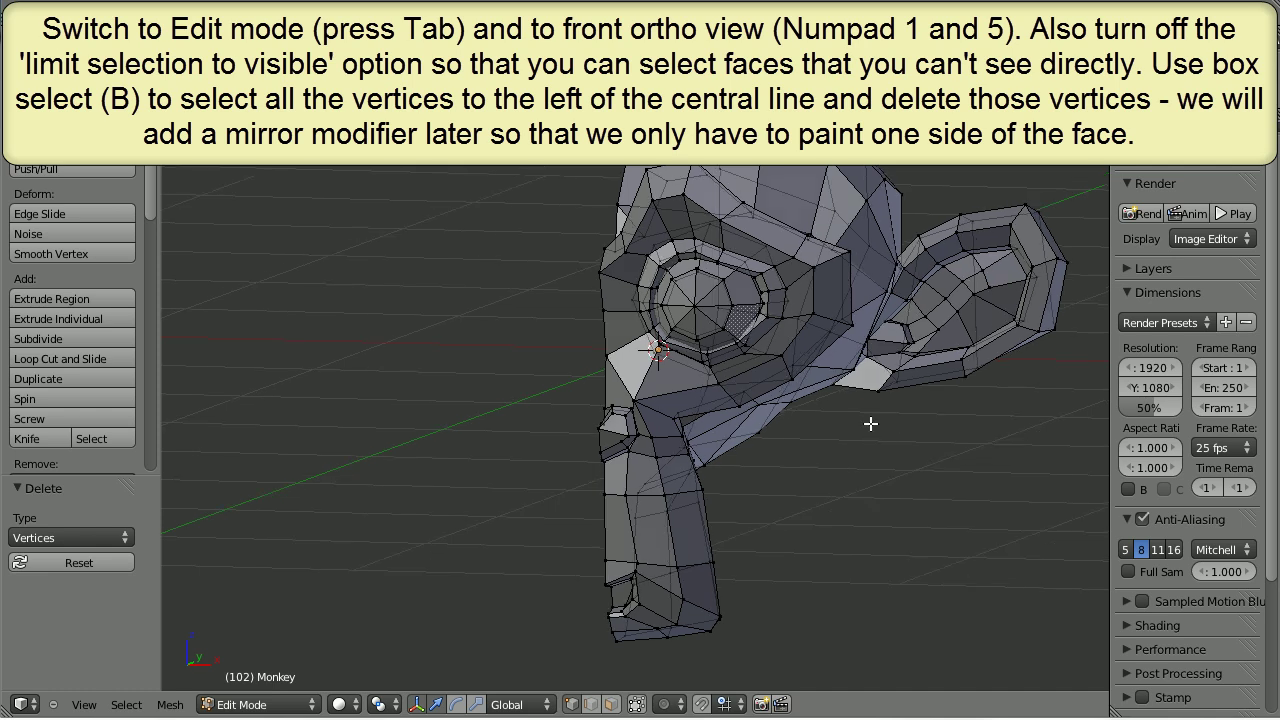
scroll(849, 414, down, 4)
middle_drag(794, 398, 763, 398)
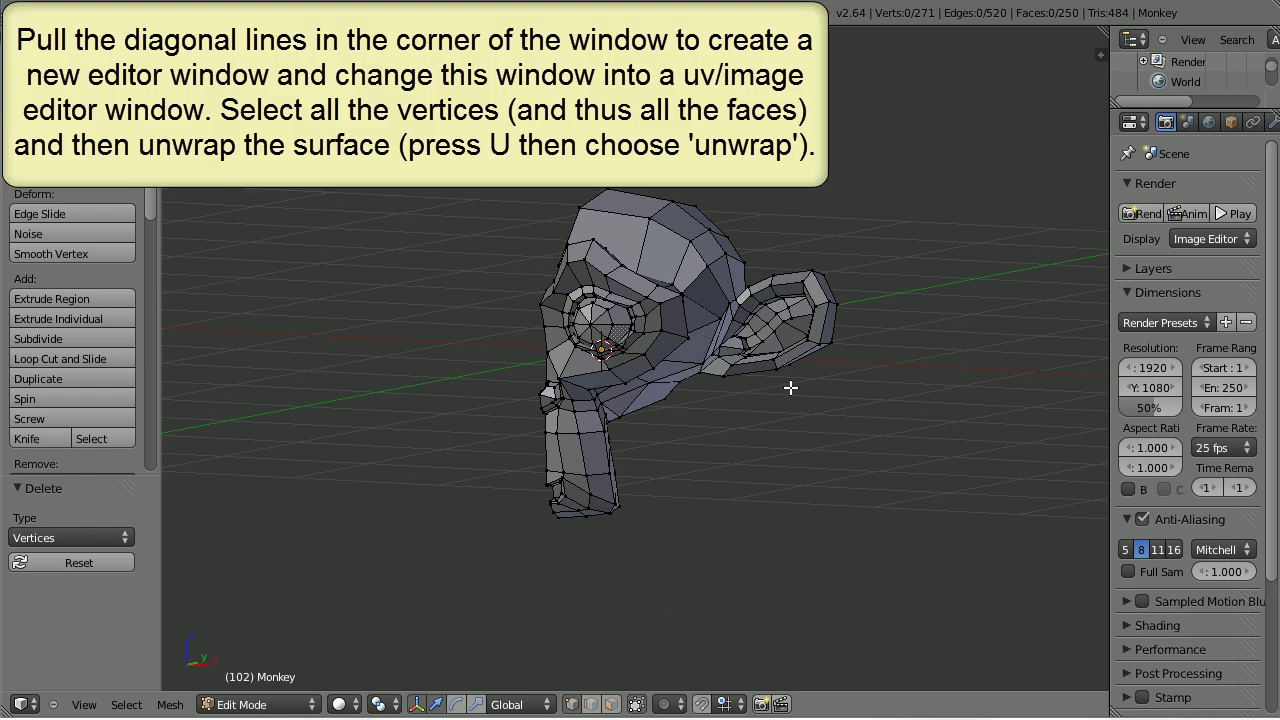
- Split the 3D view and make the right area a UV/Image Editor
middle_drag(791, 388, 803, 372)
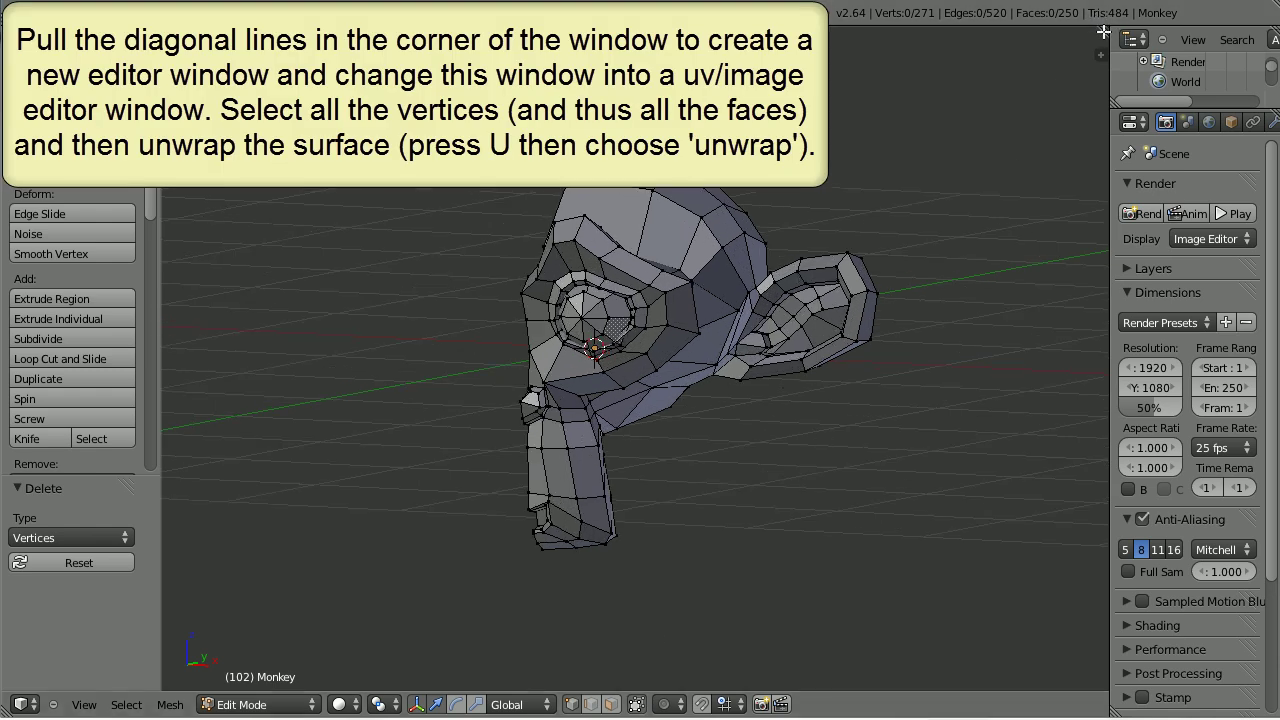
drag(1104, 32, 622, 40)
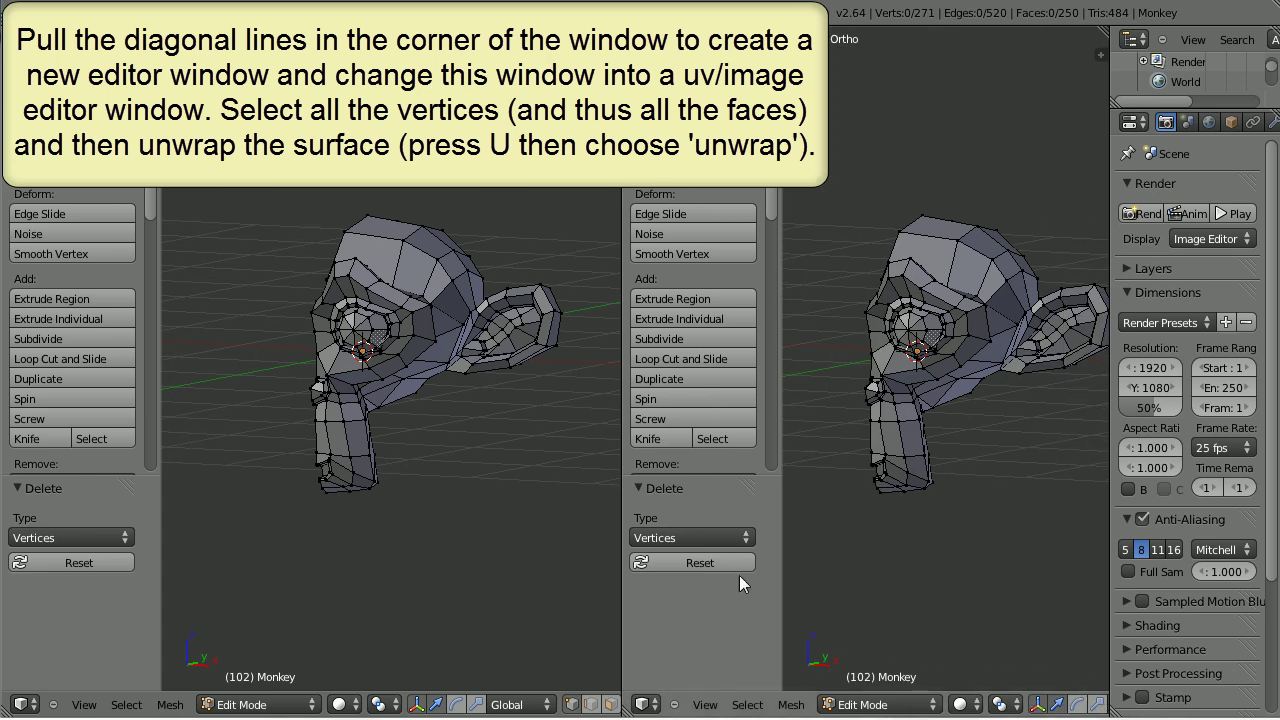
click(645, 704)
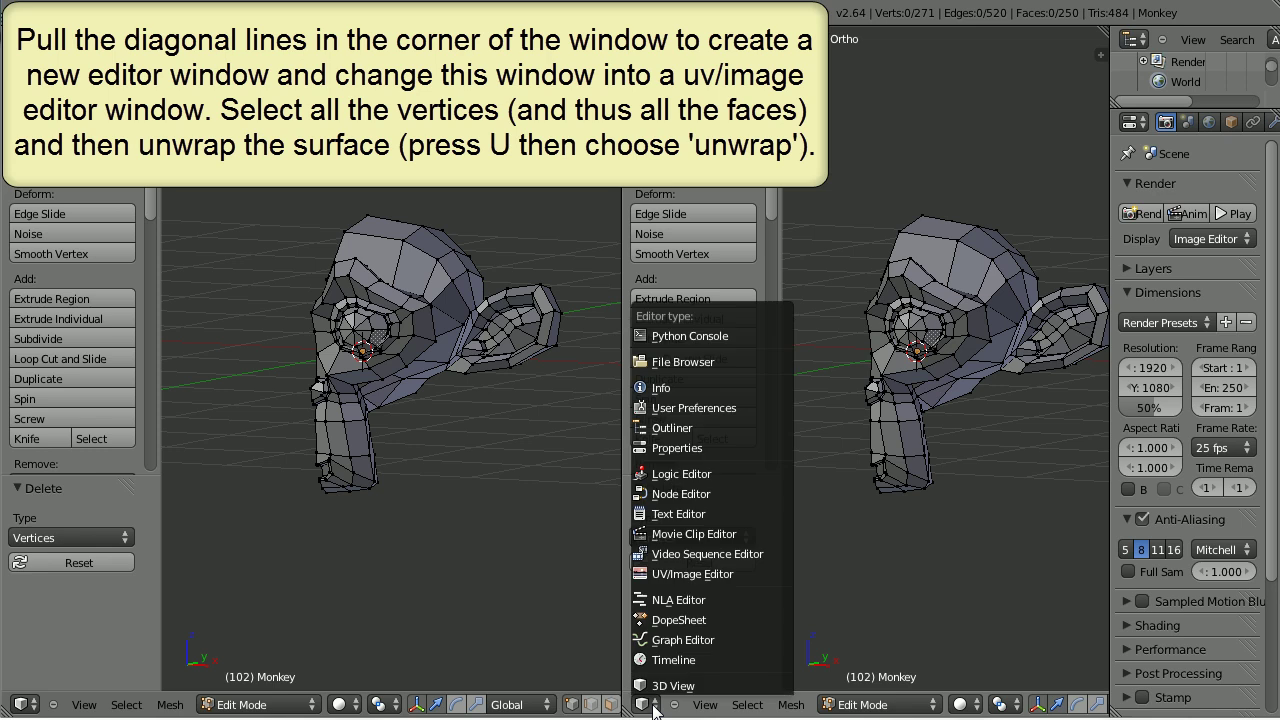
click(705, 577)
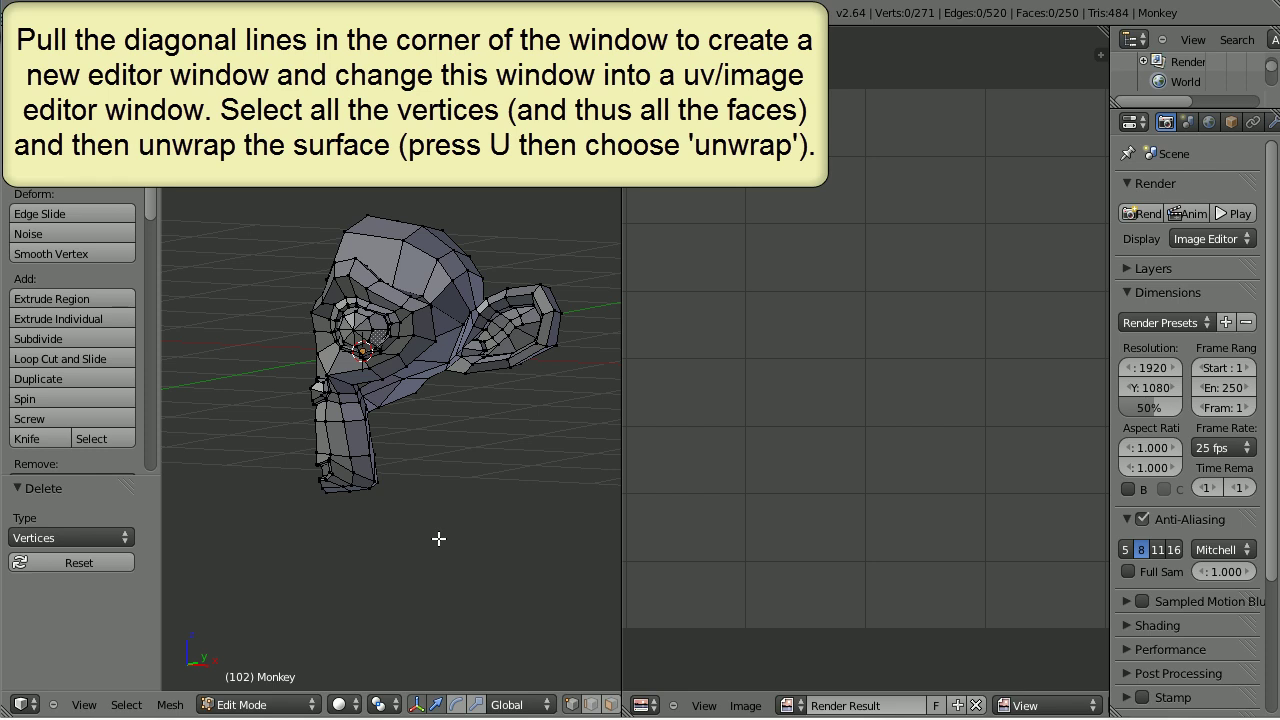
- Select all vertices and unwrap the half monkey into UVs
key(a)
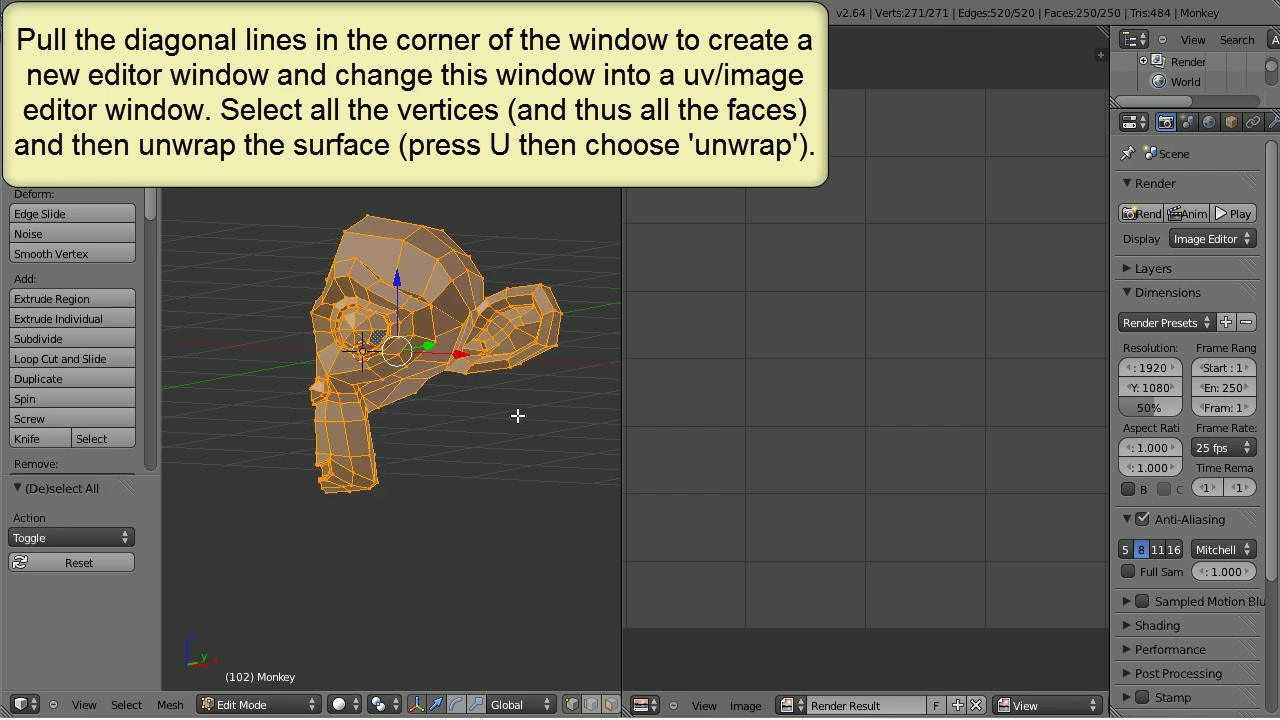
key(u)
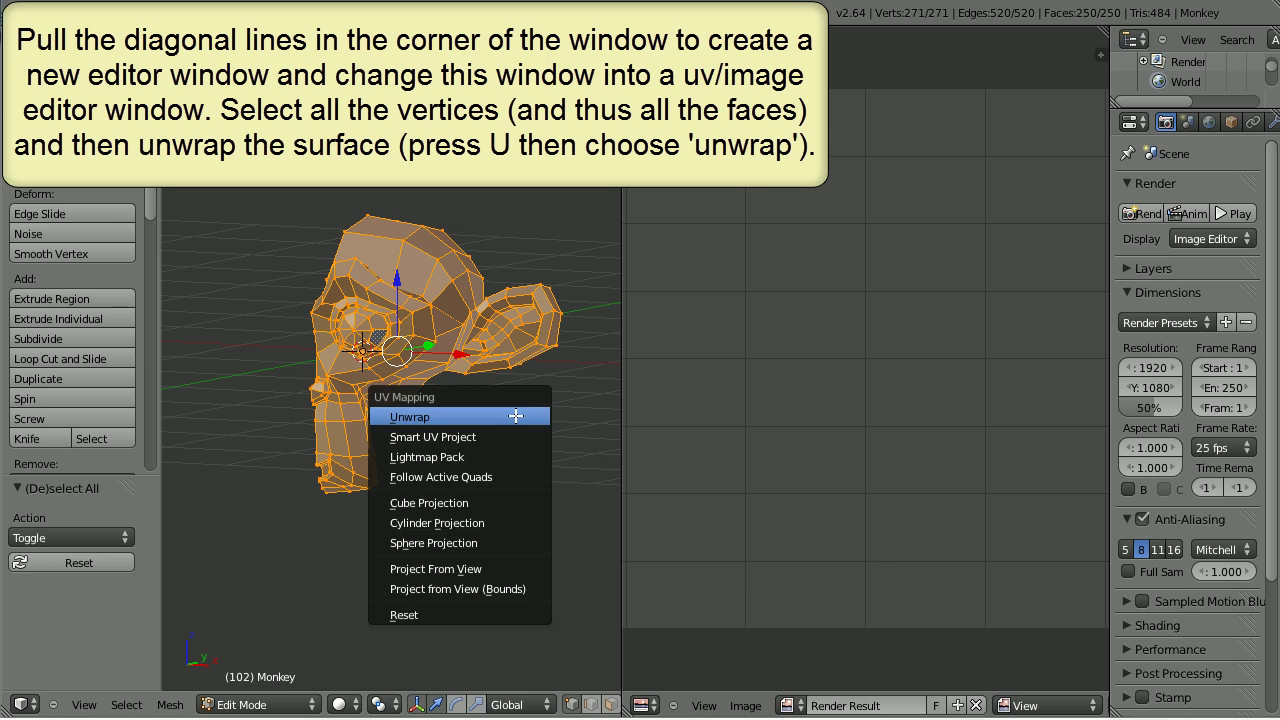
click(424, 417)
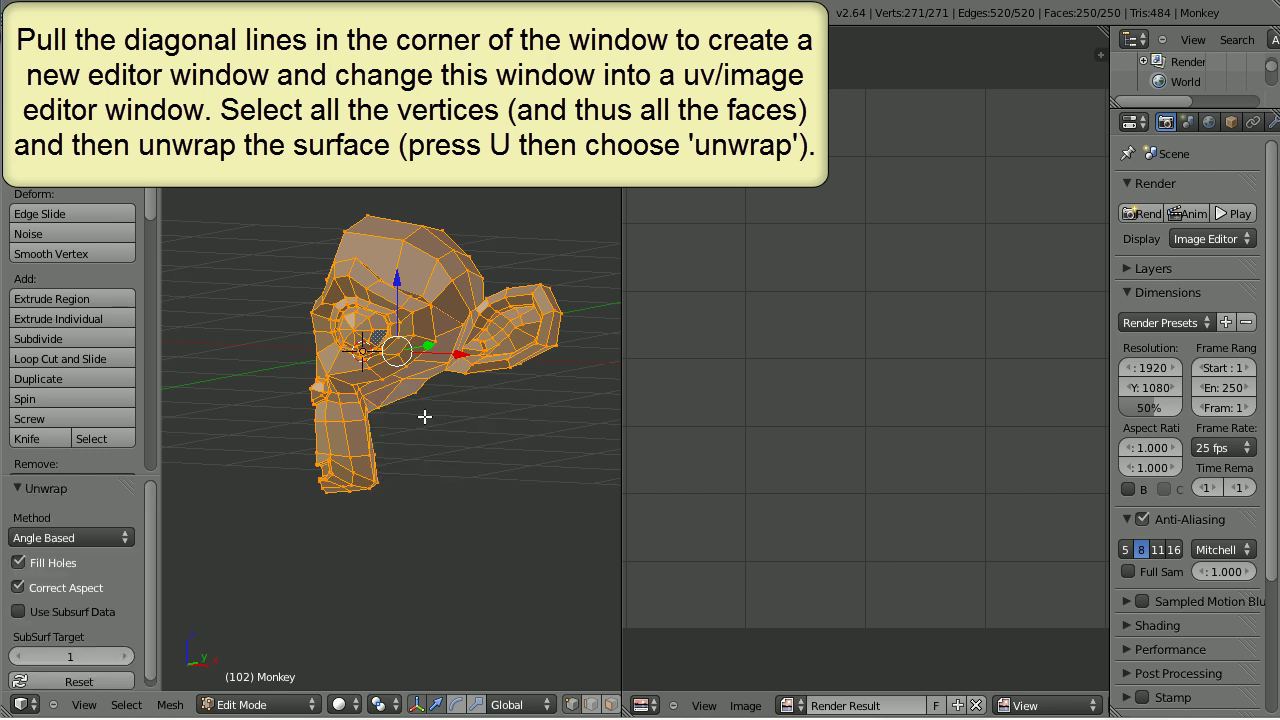
- Create a new blank image with default dimensions and a brown background colour
click(746, 706)
click(760, 687)
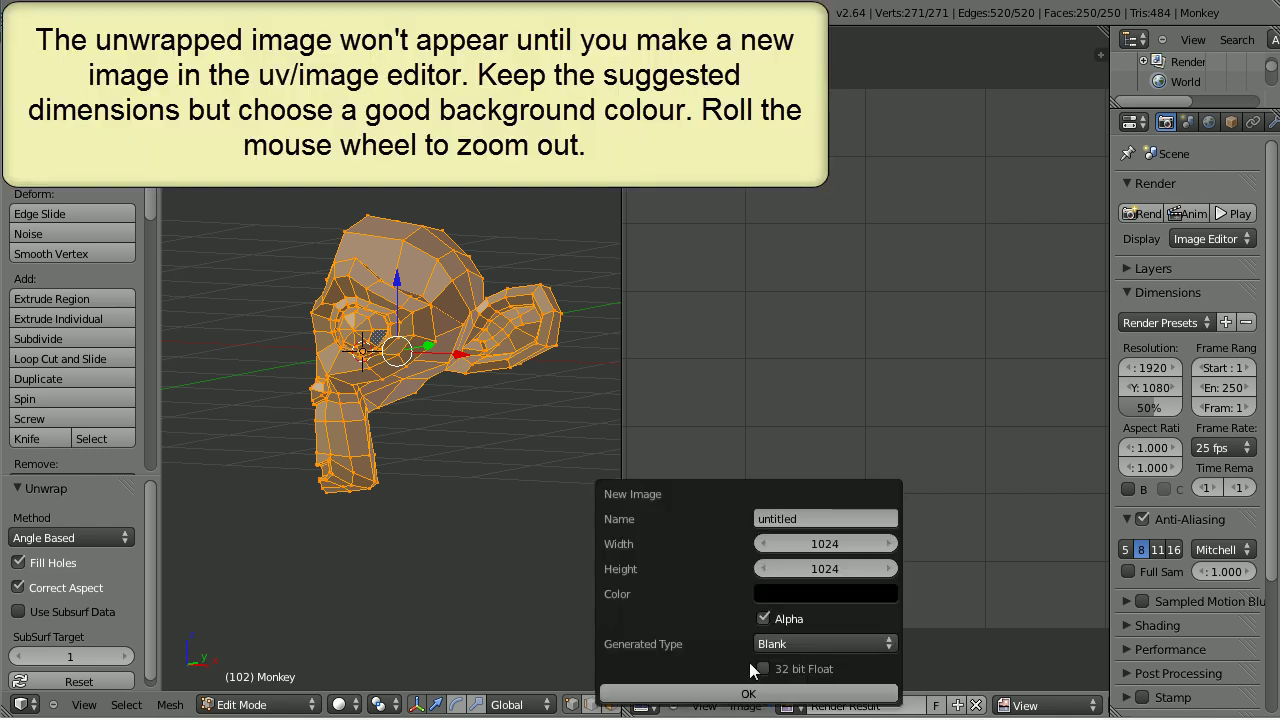
click(836, 594)
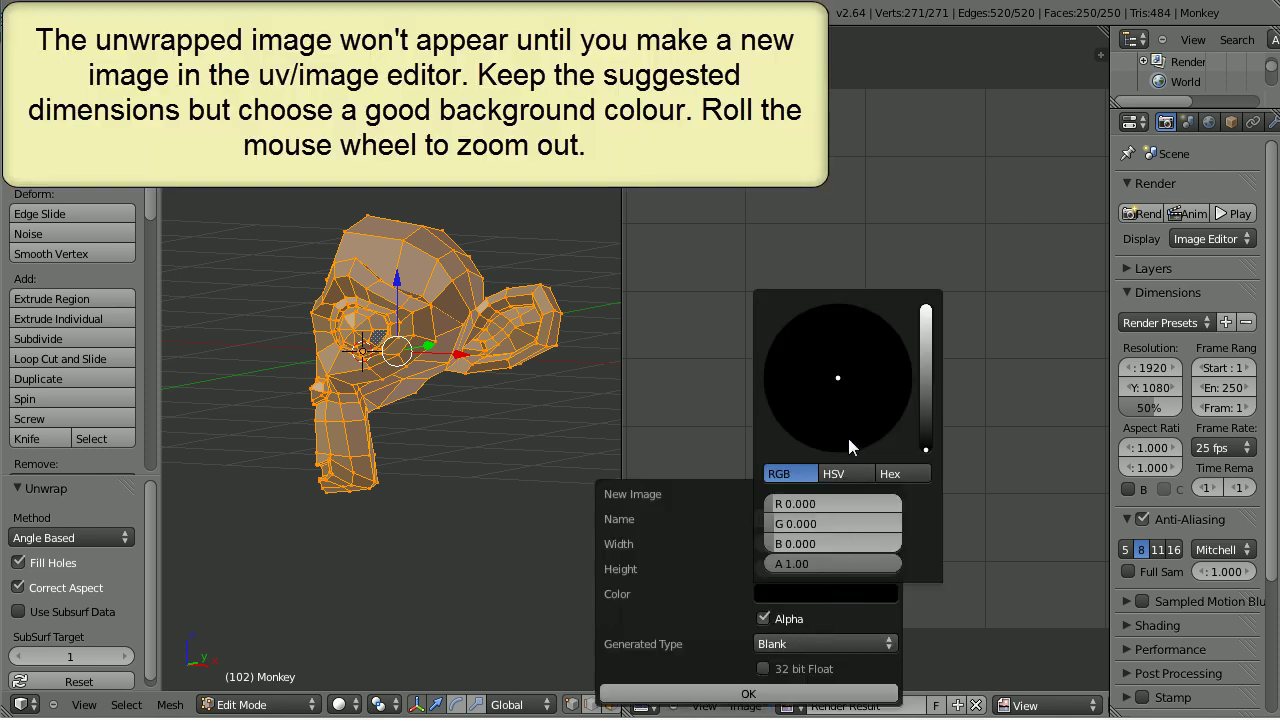
click(925, 377)
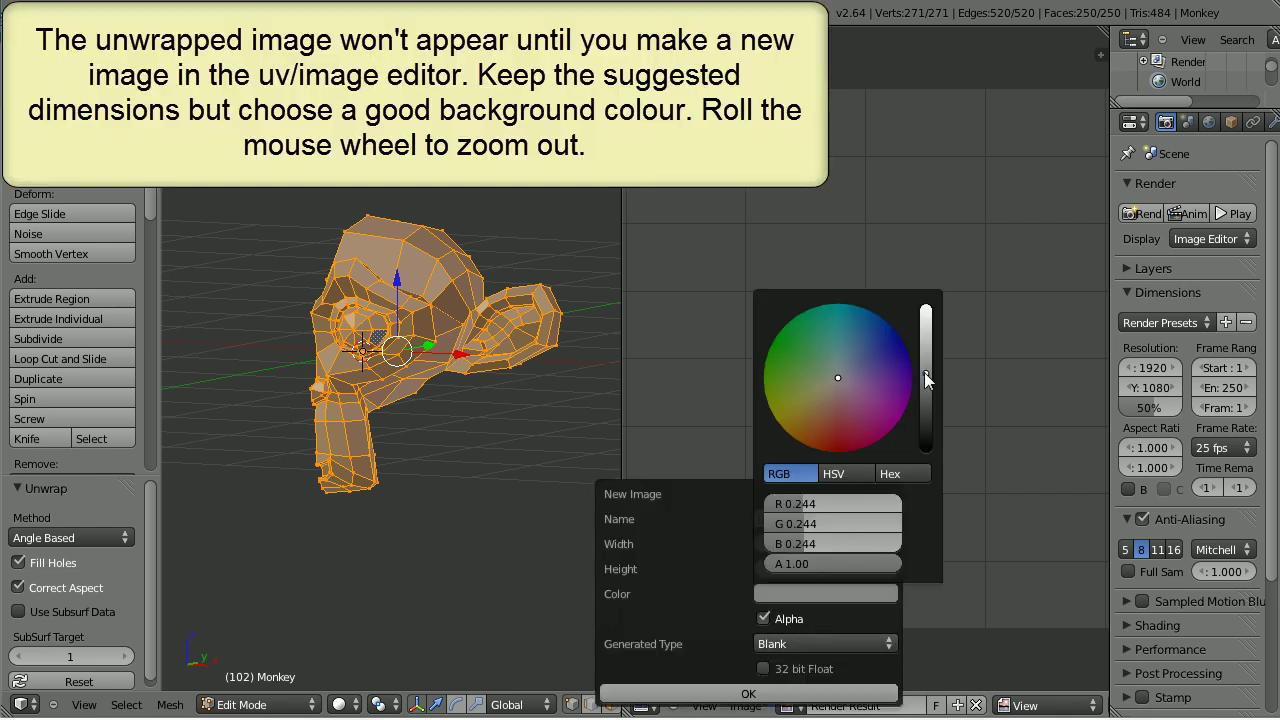
click(822, 406)
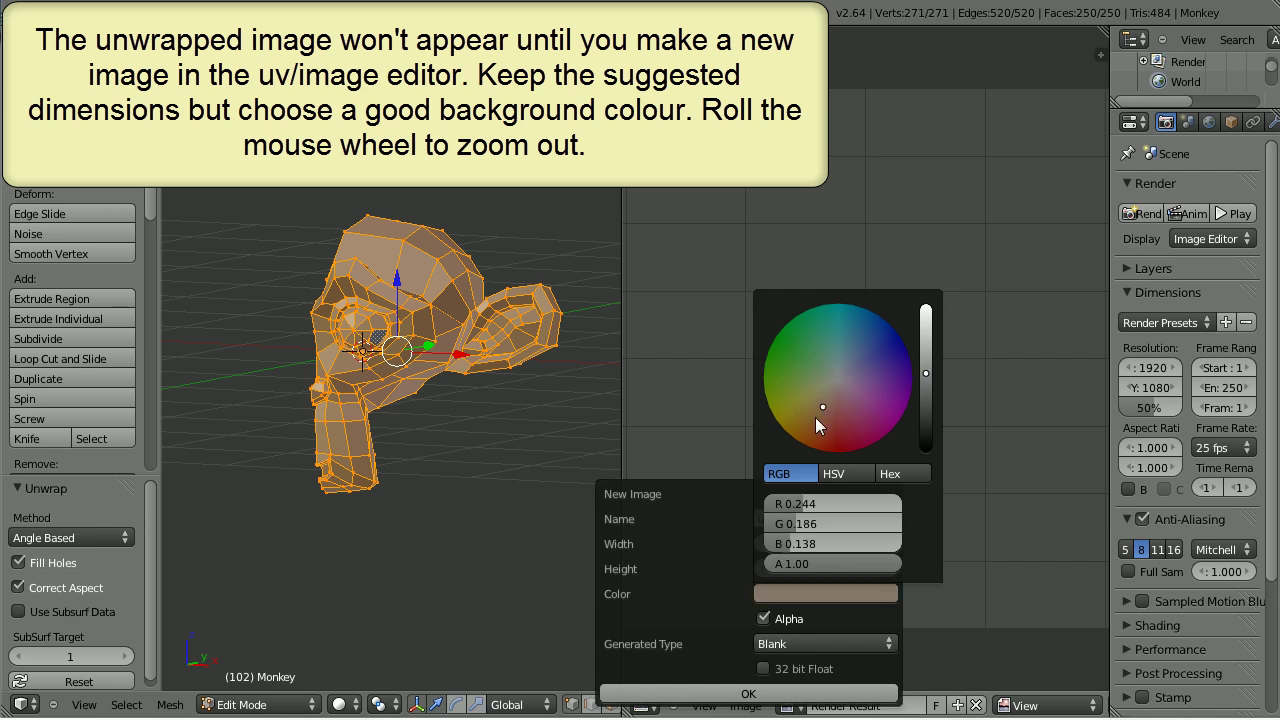
drag(819, 406, 812, 415)
drag(924, 378, 927, 392)
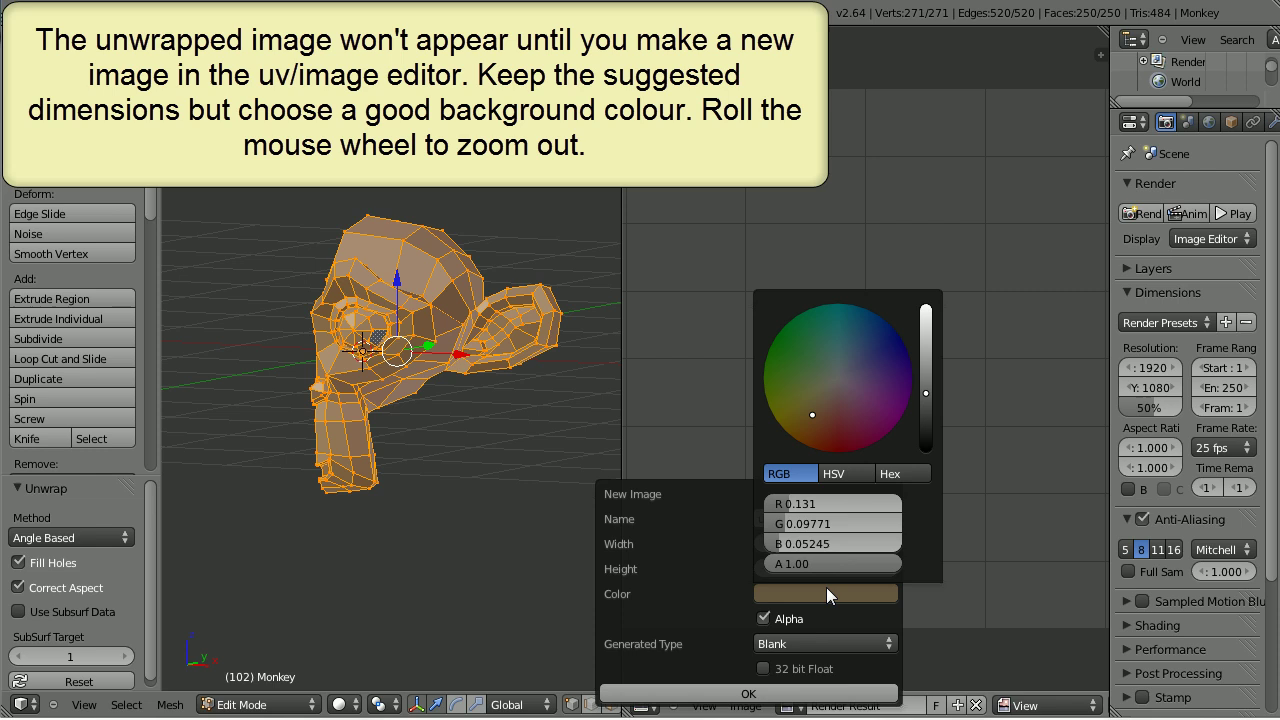
click(750, 692)
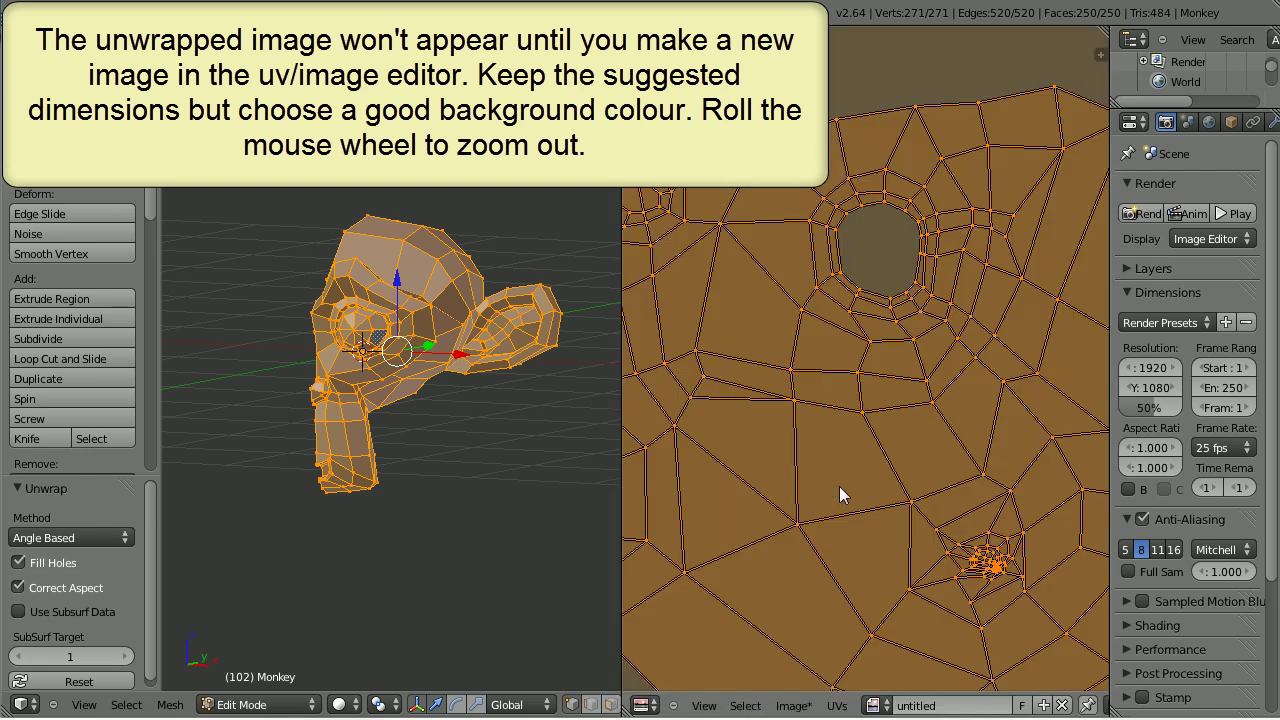
scroll(840, 489, down, 5)
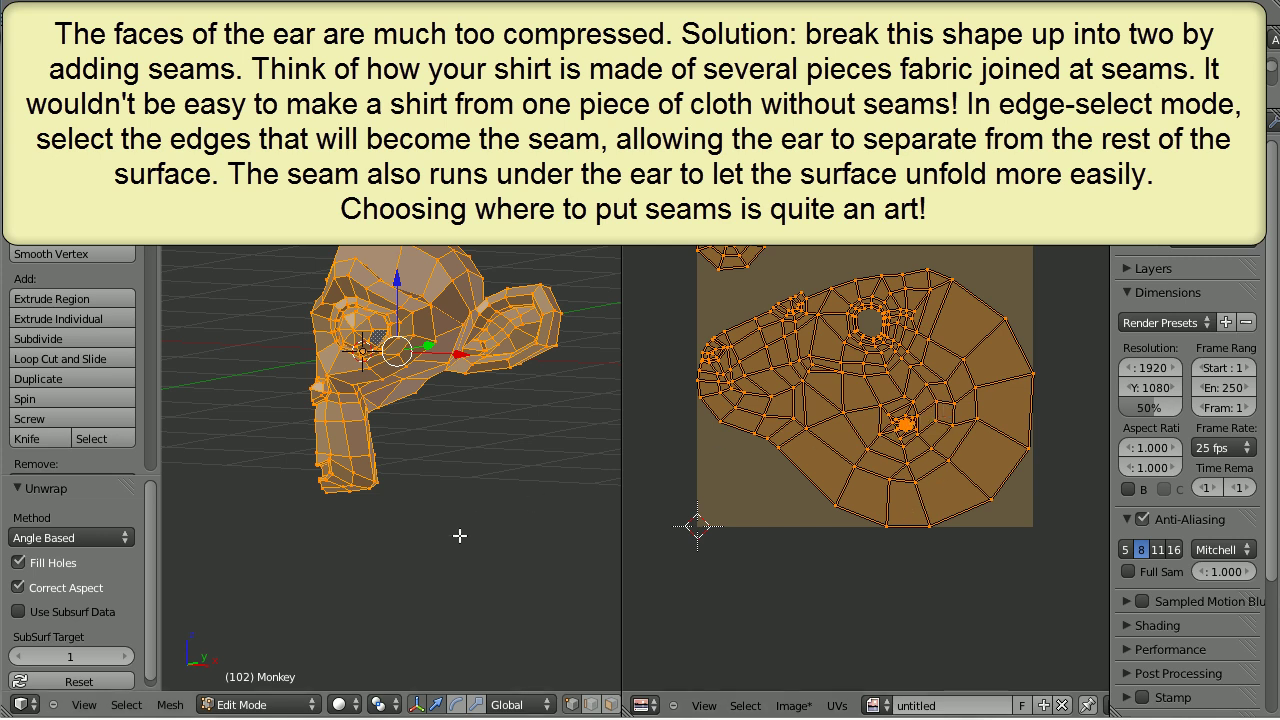
scroll(460, 467, up, 3)
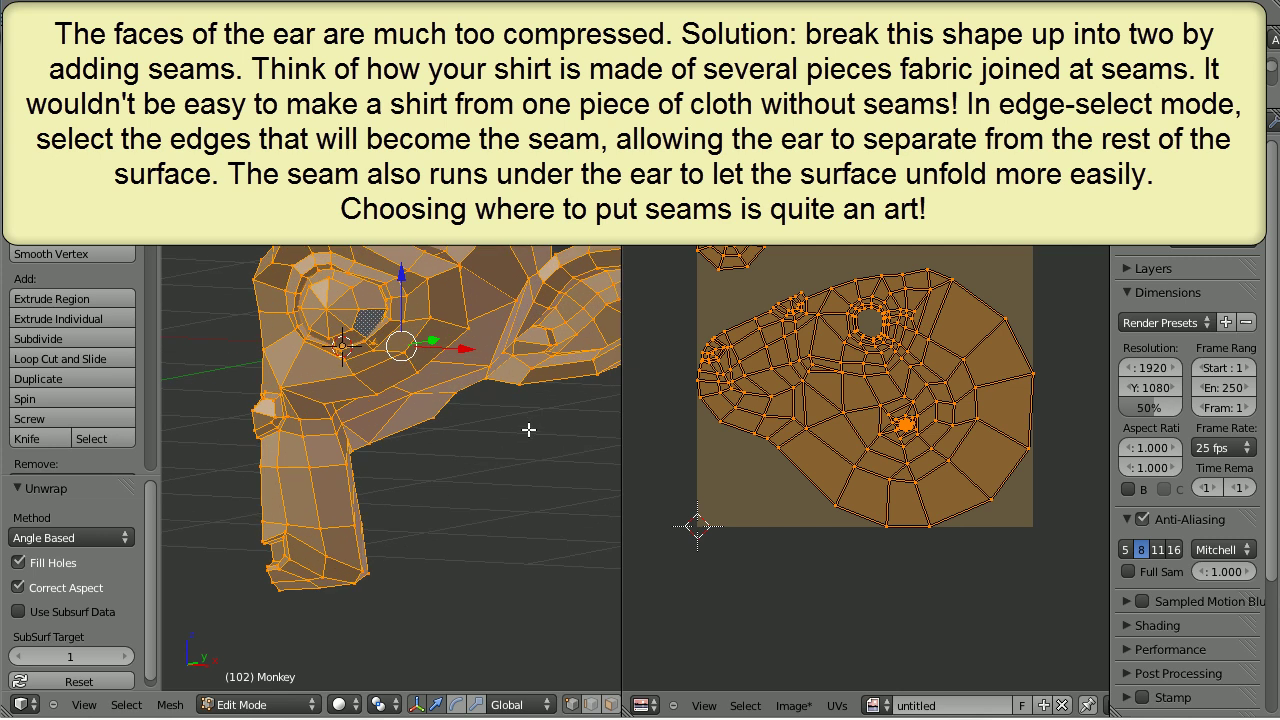
scroll(470, 468, up, 5)
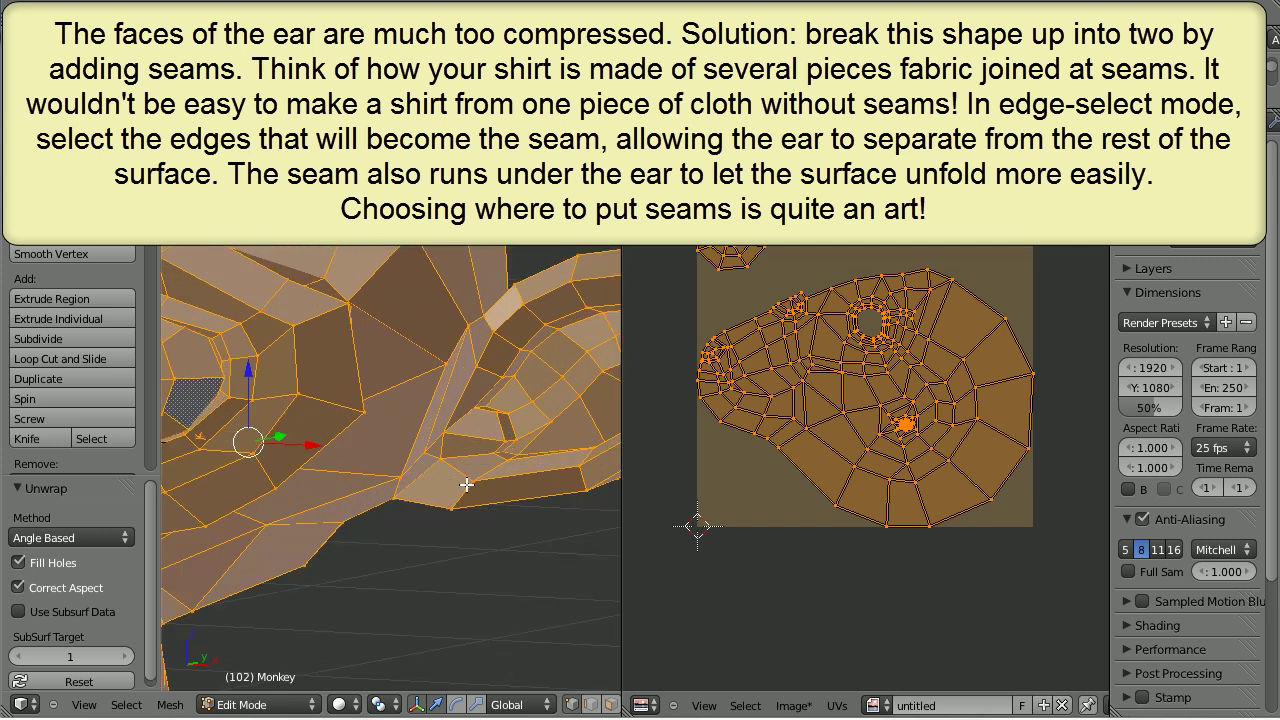
- Select edges around the ear's base and up its right side, dropping one stray edge
key(a)
middle_drag(500, 449, 459, 427)
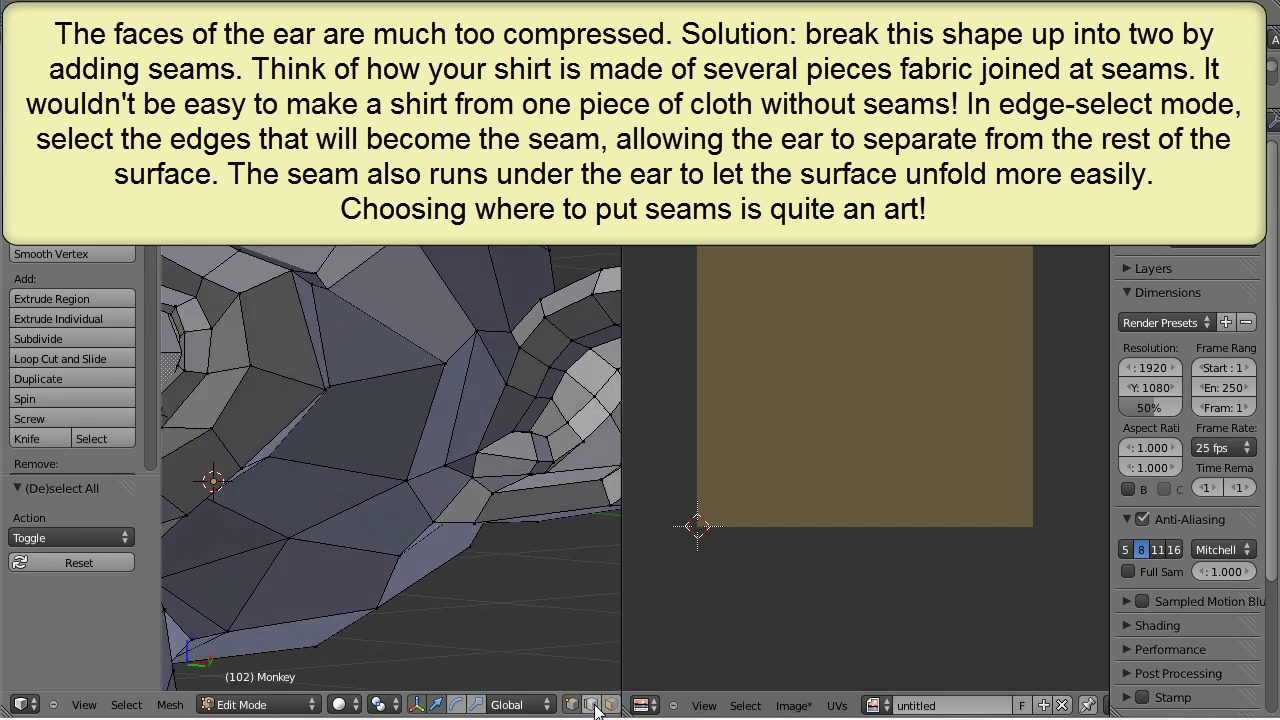
right_click(430, 417)
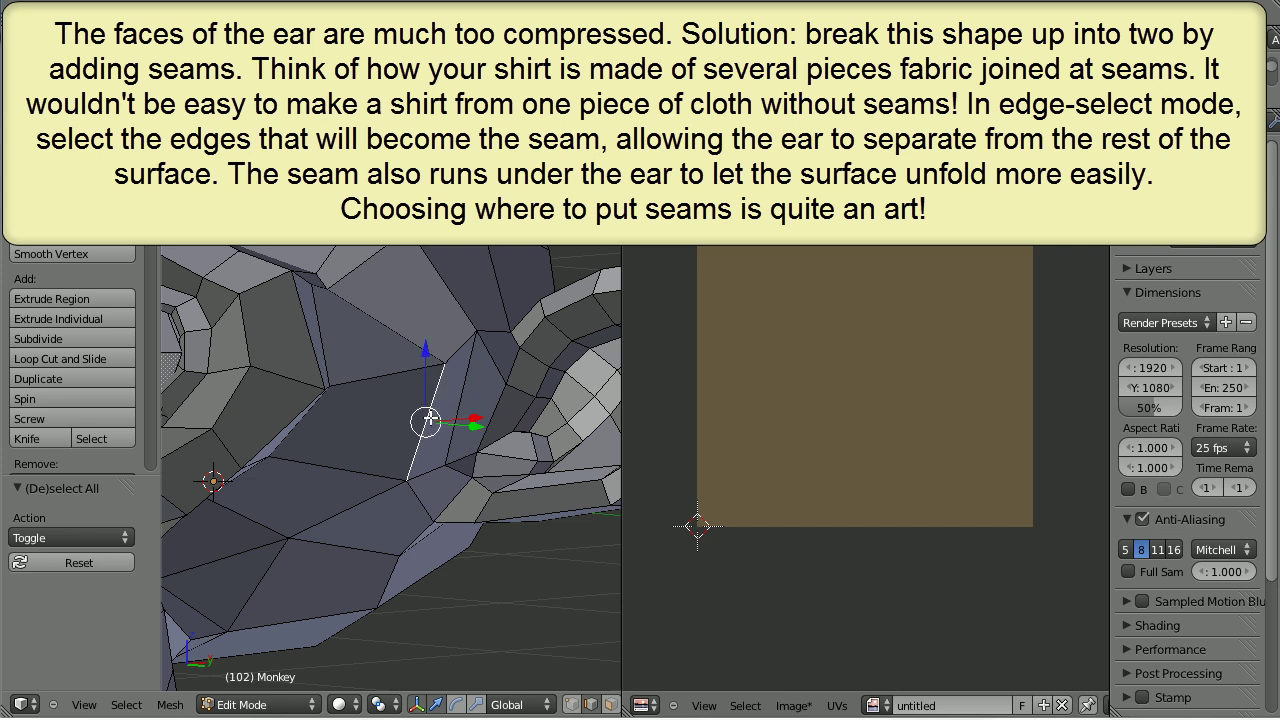
shift+right_click(422, 505)
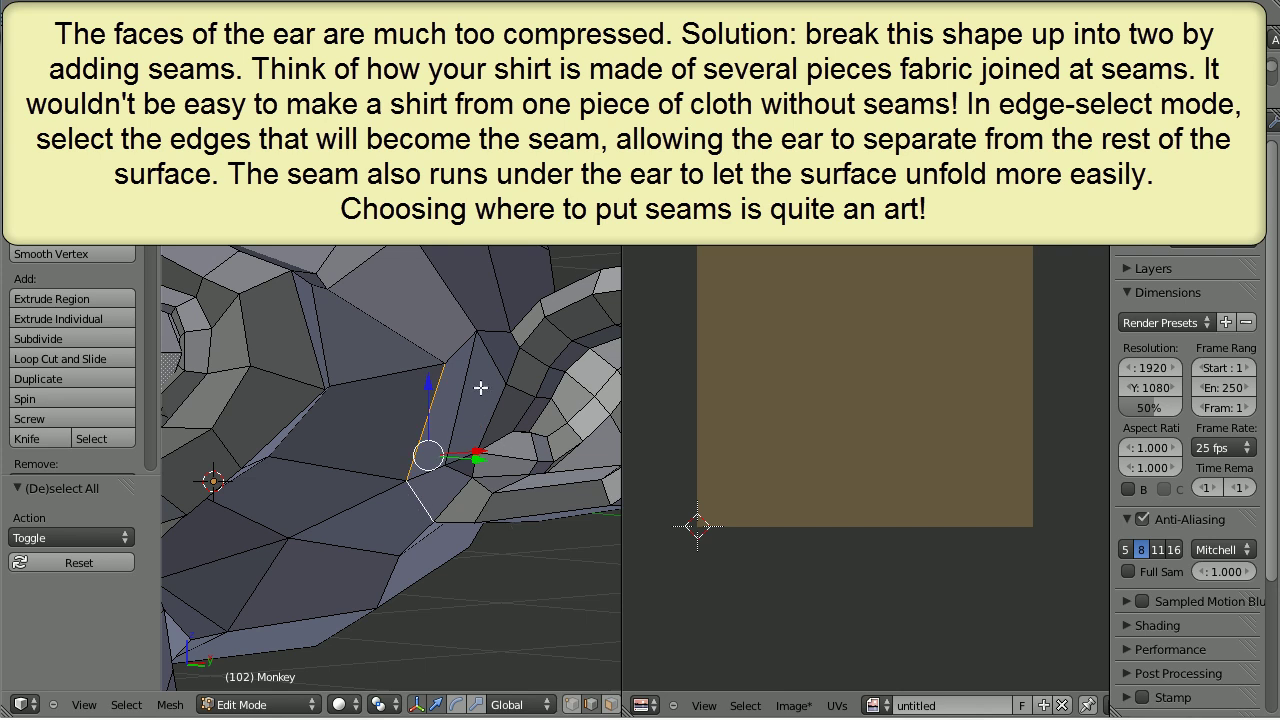
shift+right_click(461, 352)
shift+right_click(490, 331)
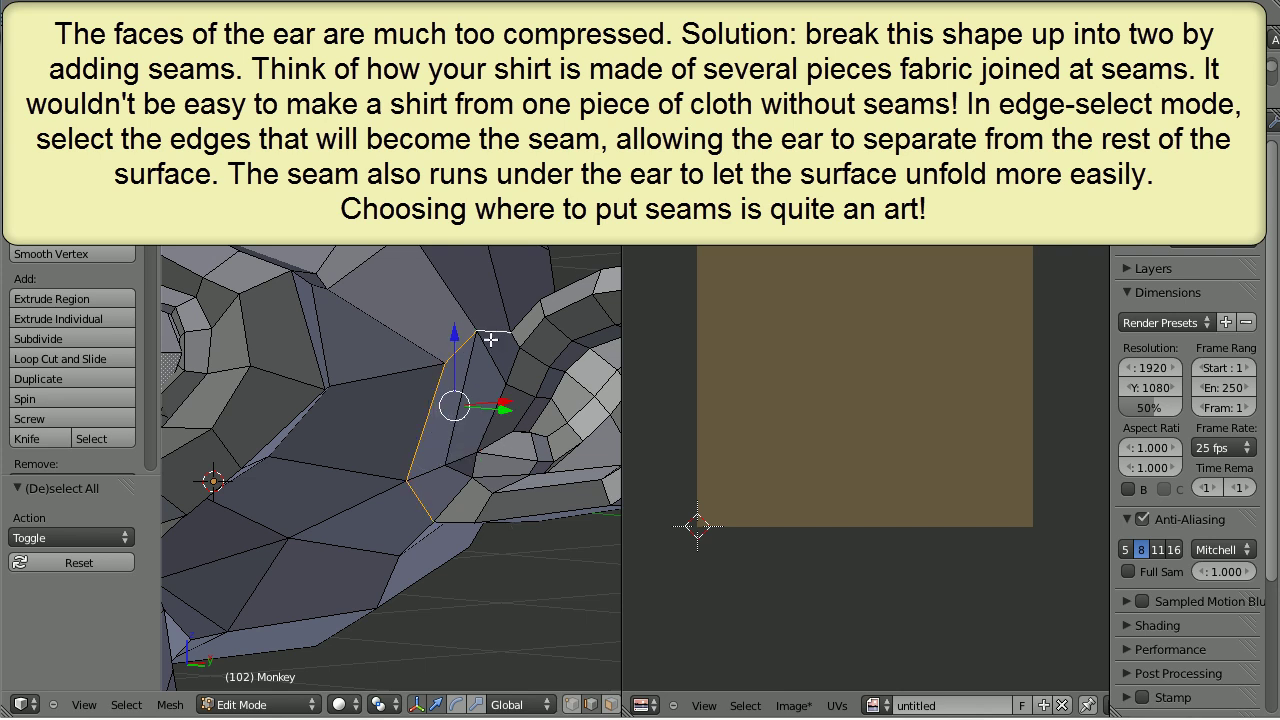
shift+right_click(470, 521)
middle_drag(585, 561, 496, 462)
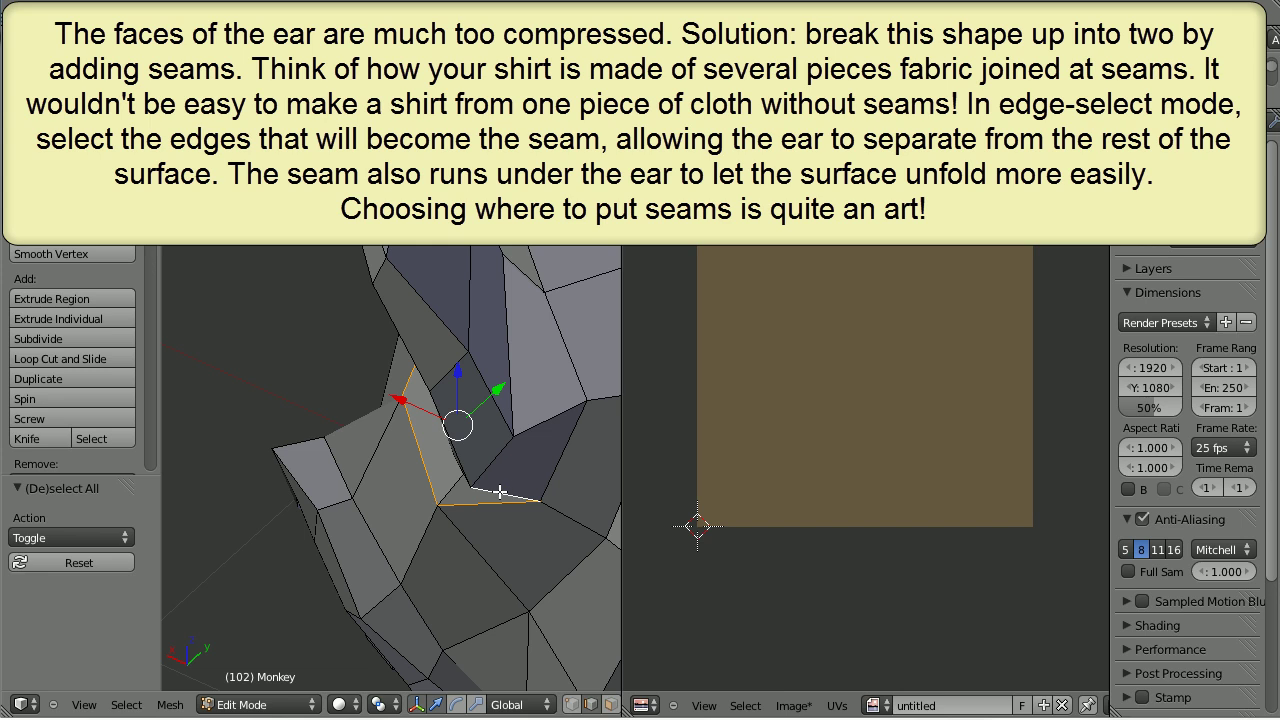
shift+right_click(499, 492)
shift+right_click(557, 466)
shift+right_click(578, 376)
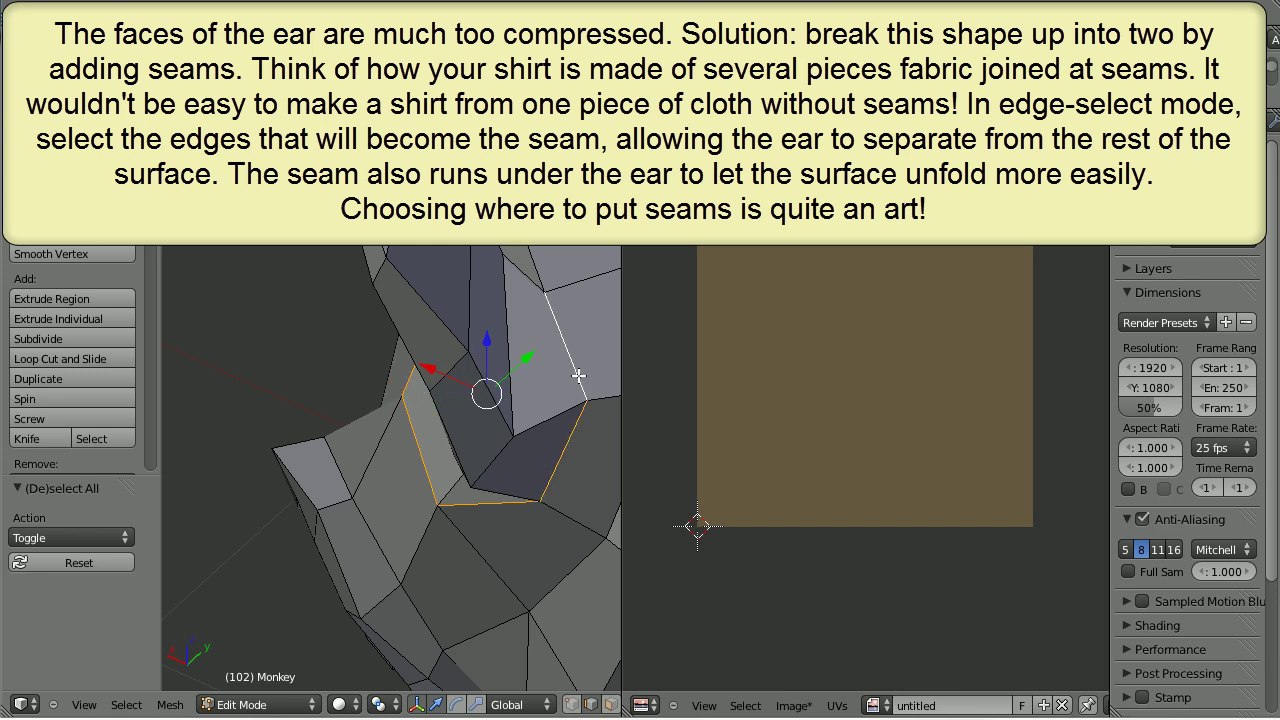
- Add the bottom, vertical and inner-side ear edges to finish the ring beneath the ear
middle_drag(564, 360, 554, 504)
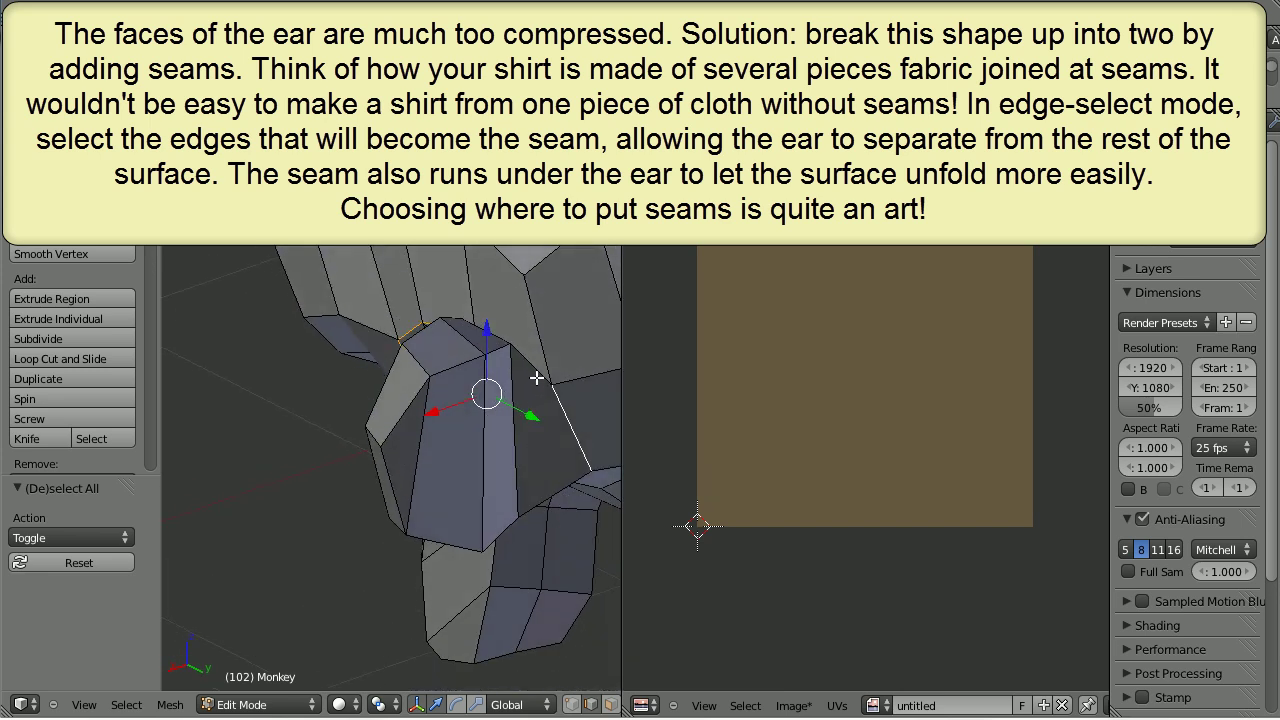
middle_drag(551, 367, 543, 426)
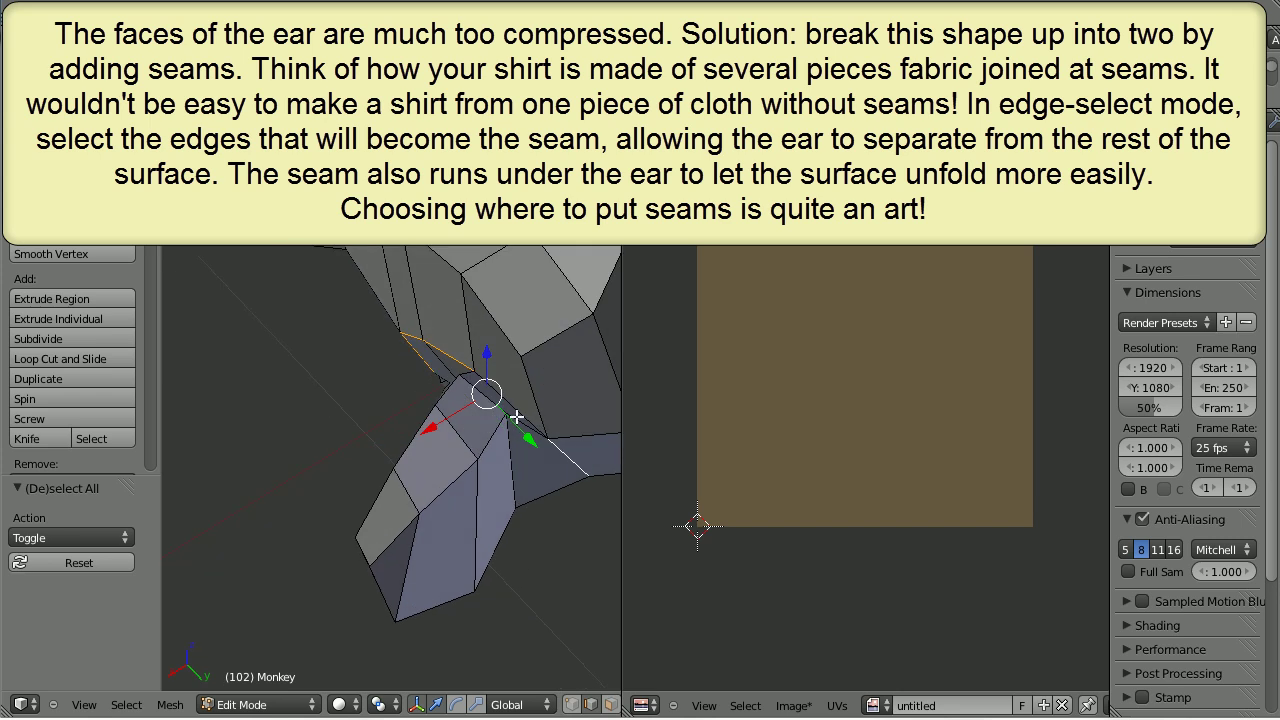
middle_drag(396, 437, 380, 314)
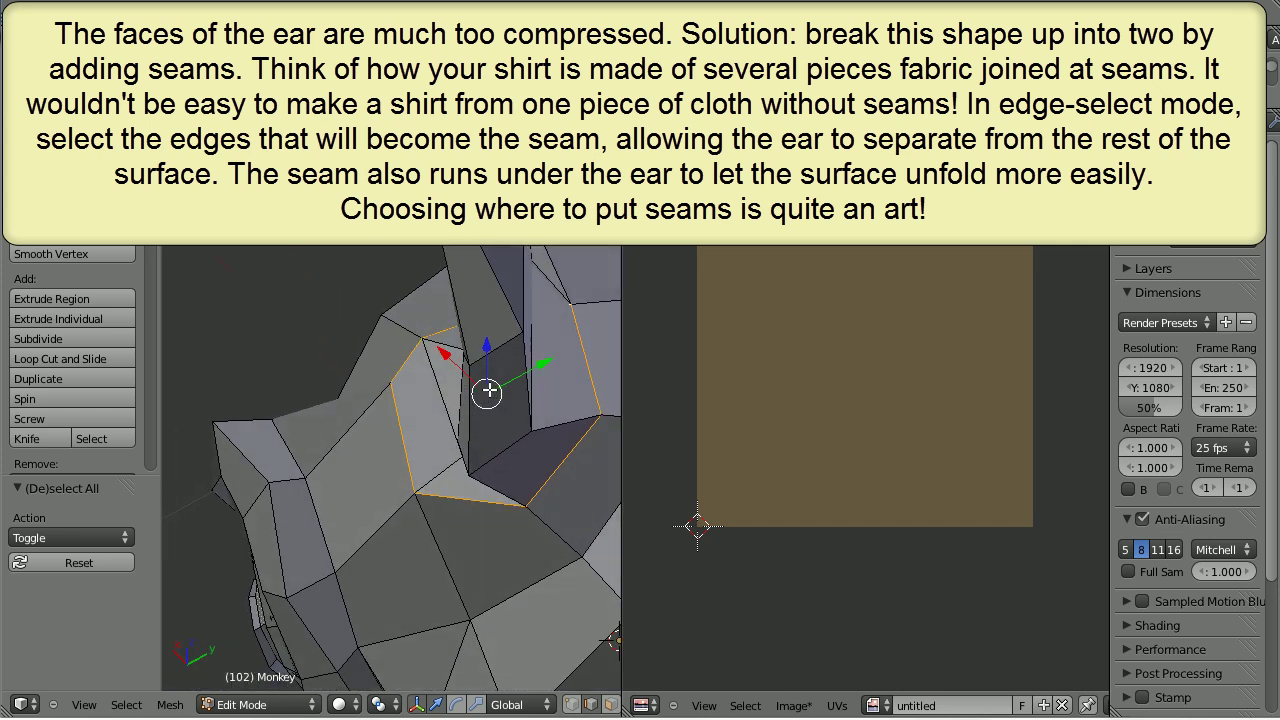
middle_drag(489, 386, 421, 393)
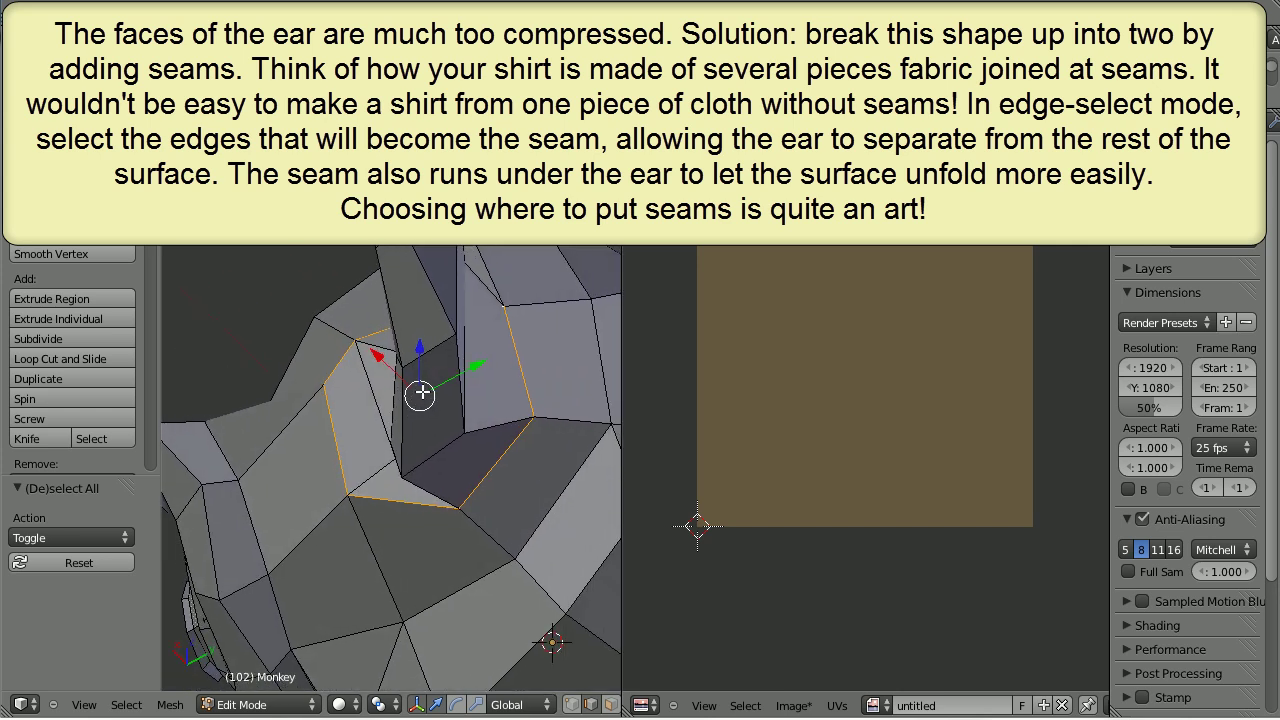
shift+right_click(494, 424)
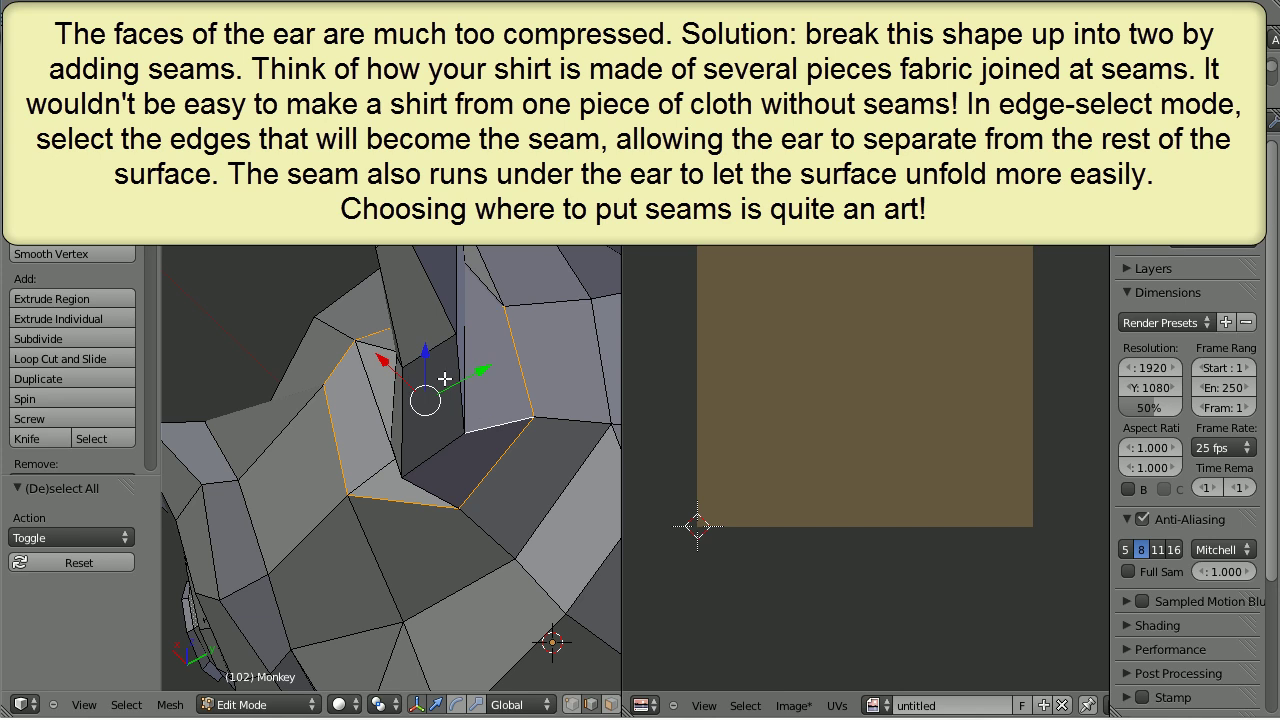
shift+right_click(461, 376)
shift+right_click(440, 298)
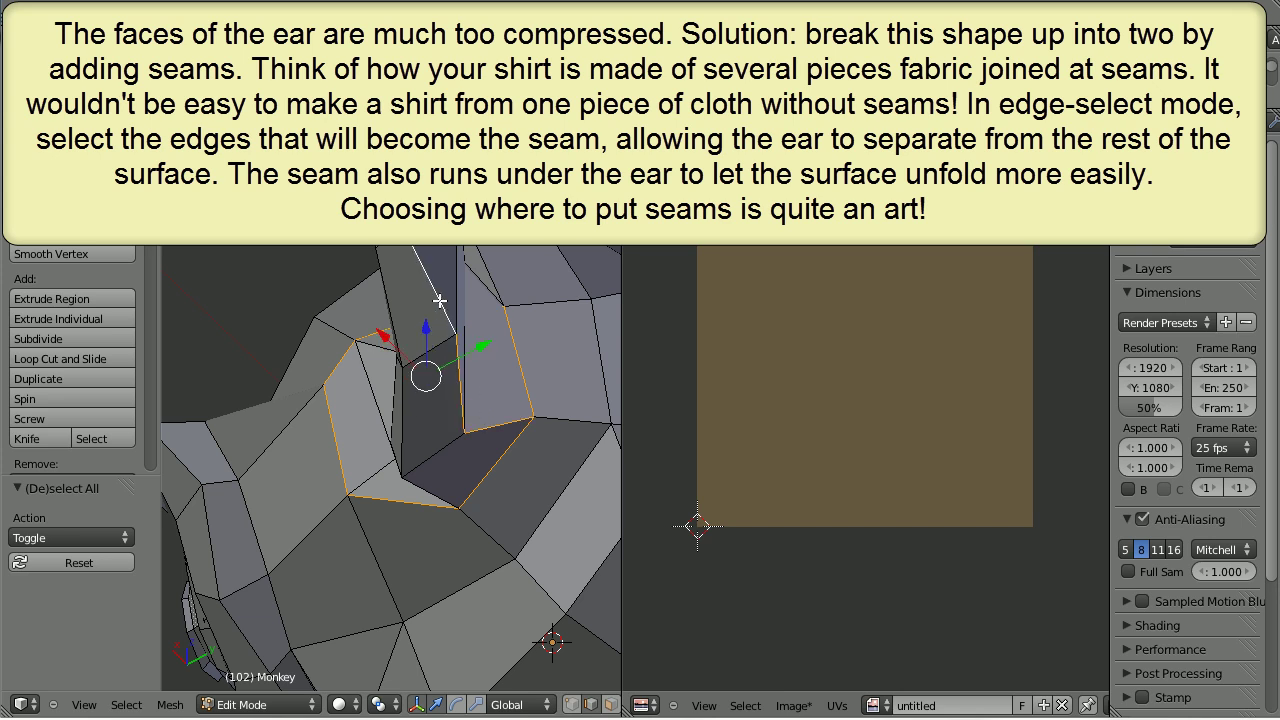
middle_drag(455, 340, 477, 420)
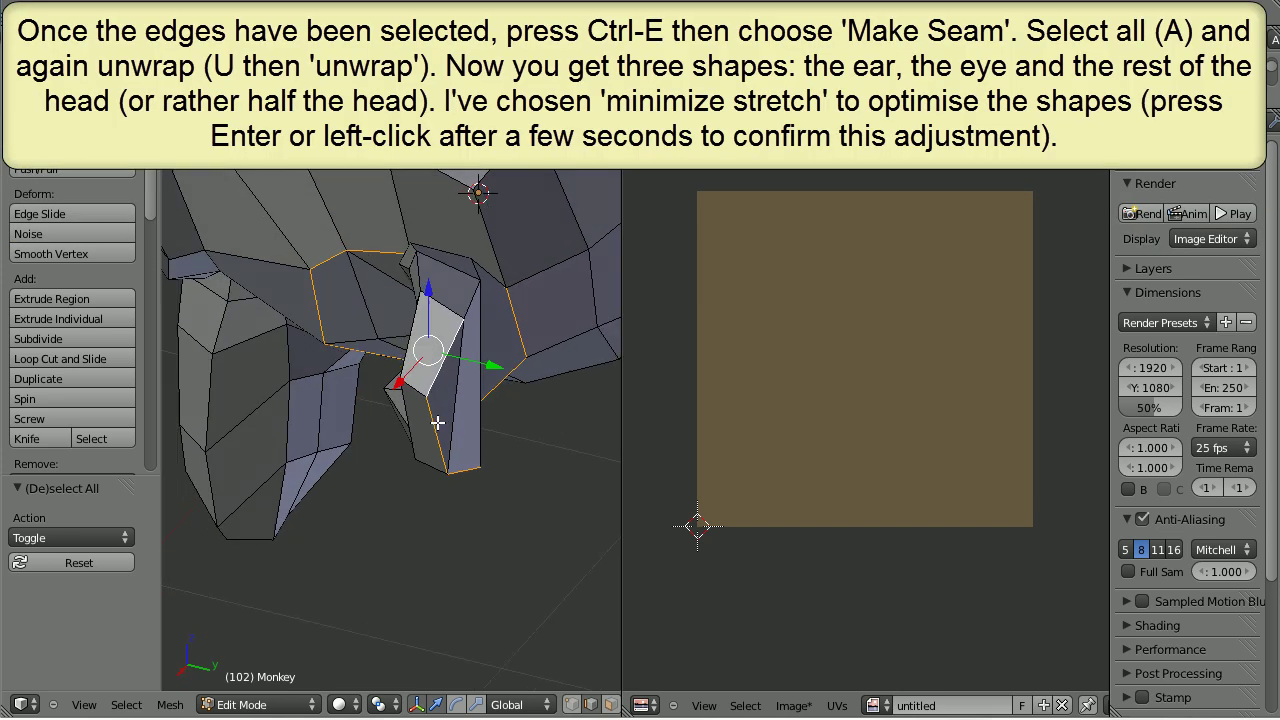
- Mark the selected ear edges as a seam with Ctrl+E, then select the entire mesh
middle_drag(437, 423, 388, 436)
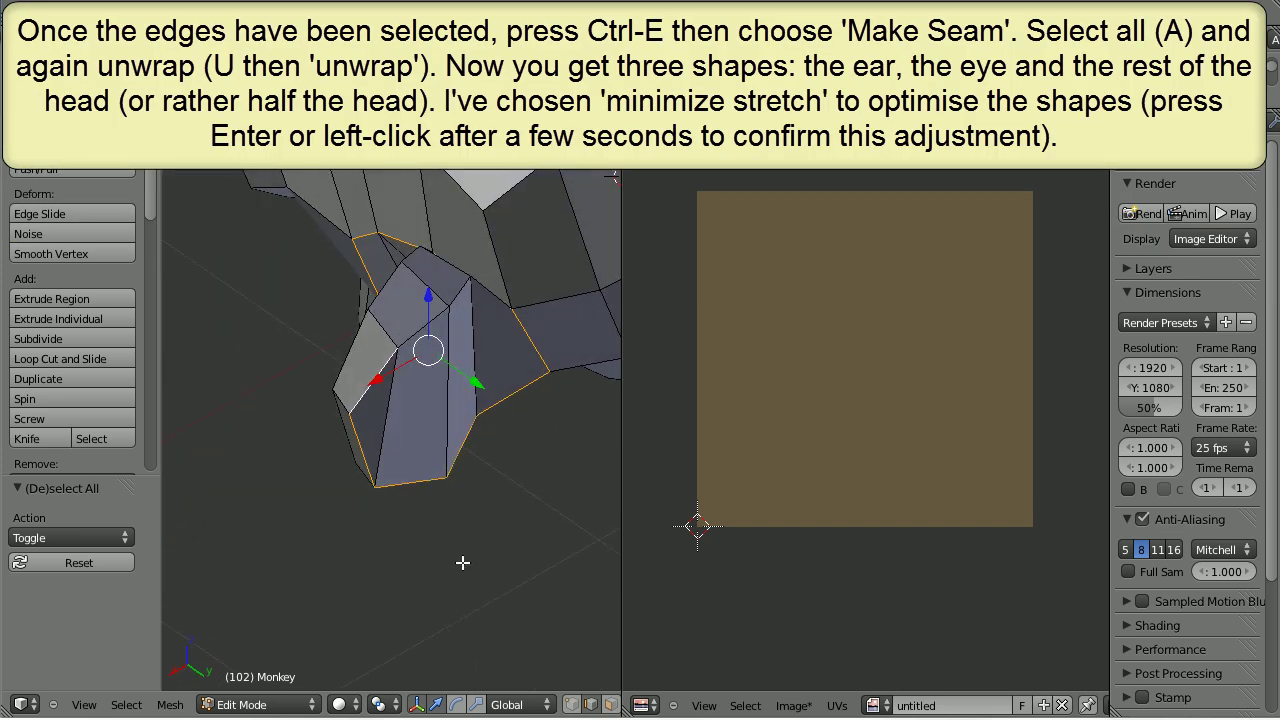
key(ctrl+e)
click(420, 516)
key(ctrl+e)
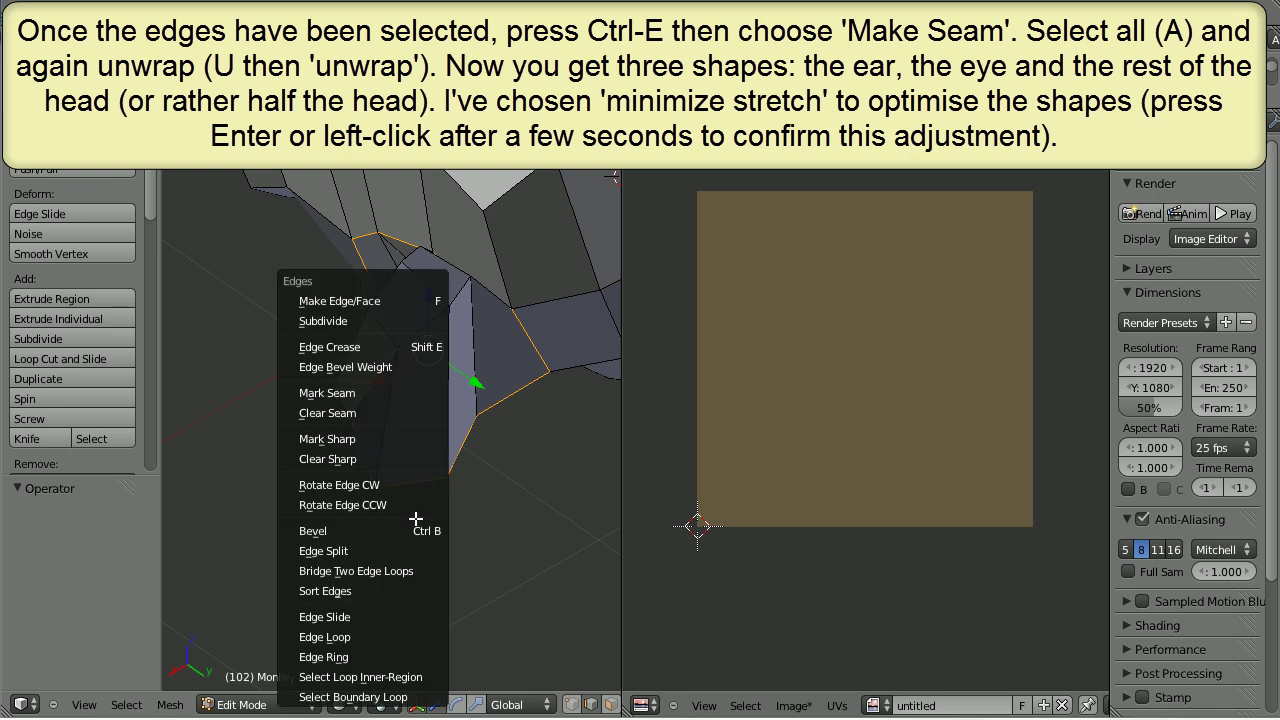
click(366, 396)
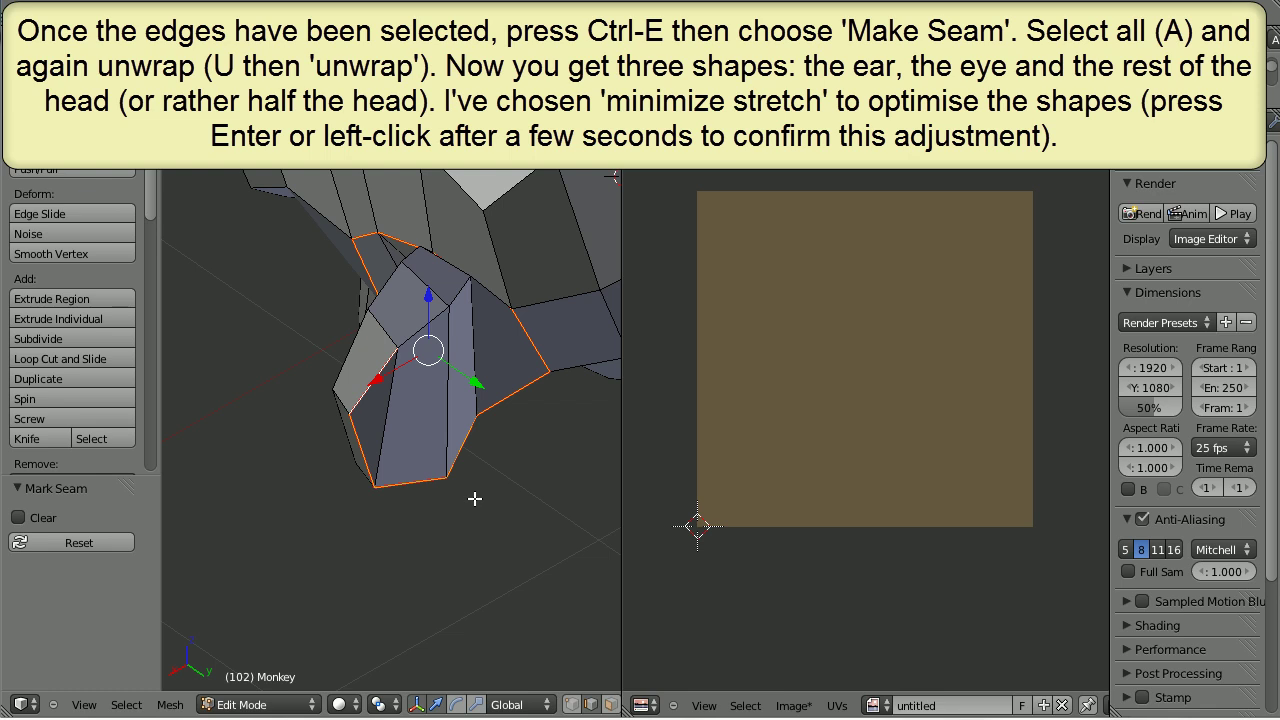
key(a)
key(a)
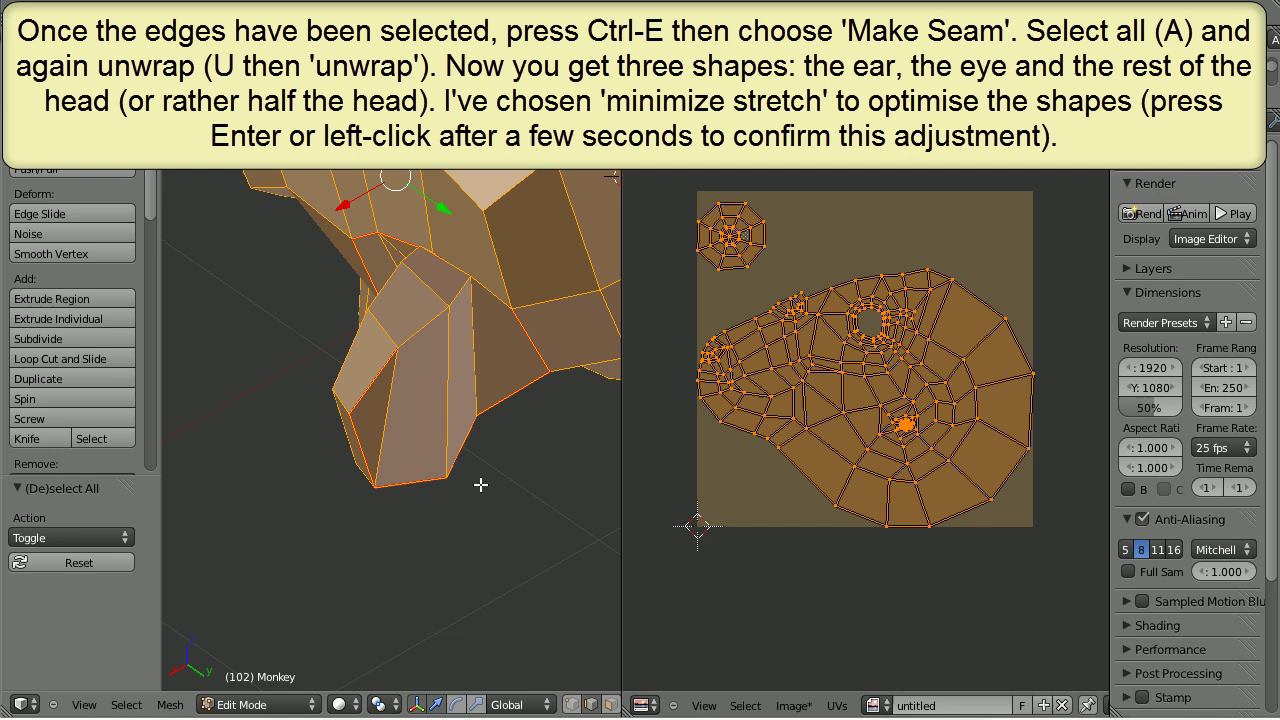
- Unwrap the mesh into separate ear, eye and half-head UV islands
key(u)
click(436, 491)
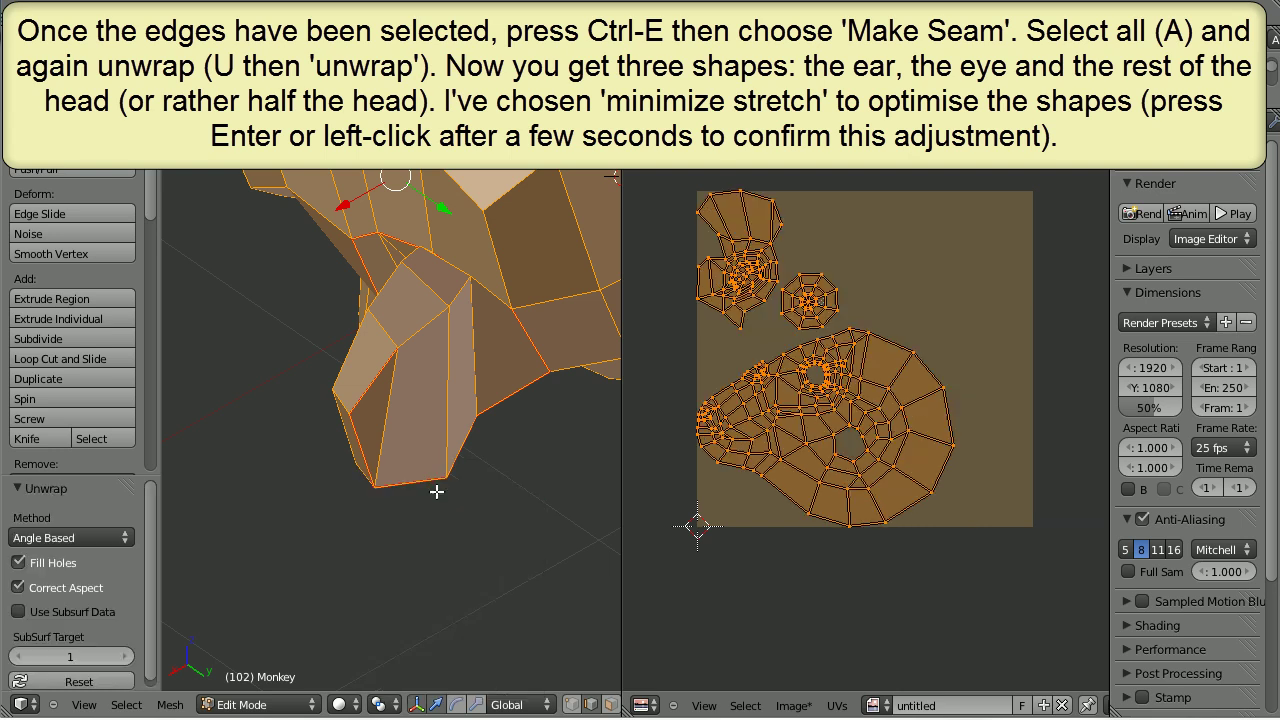
scroll(930, 452, up, 2)
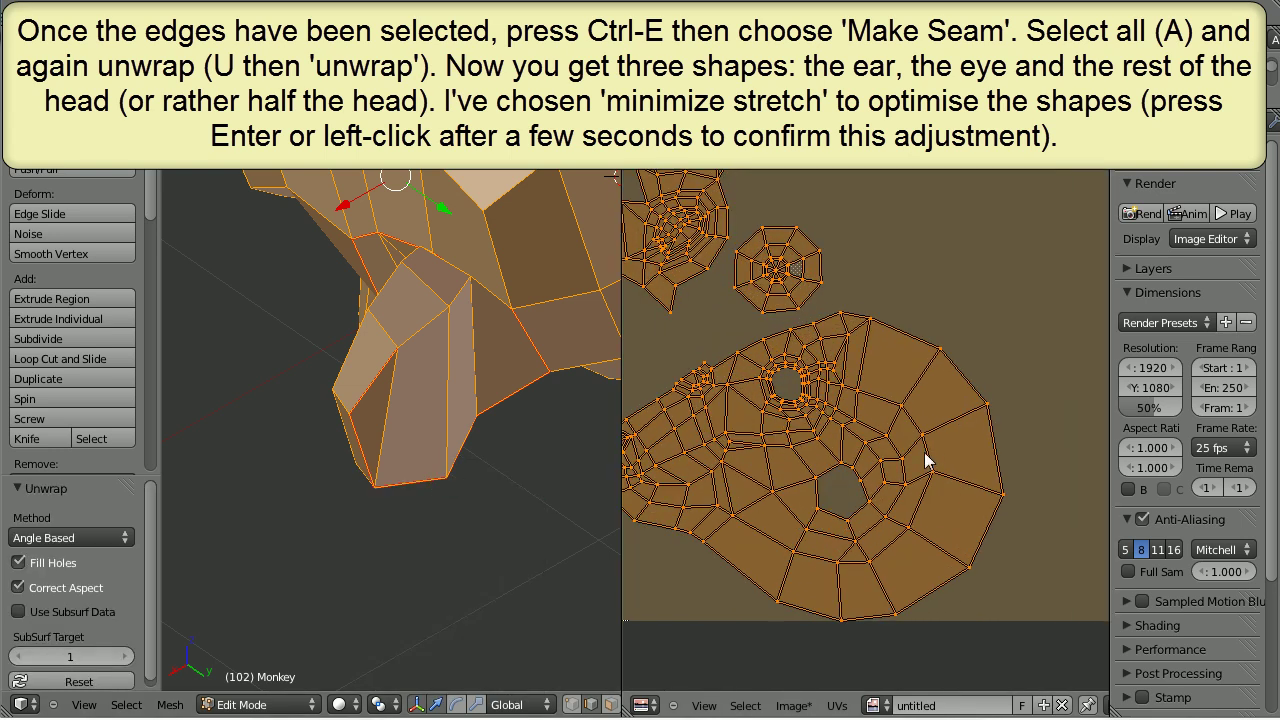
scroll(925, 460, down, 1)
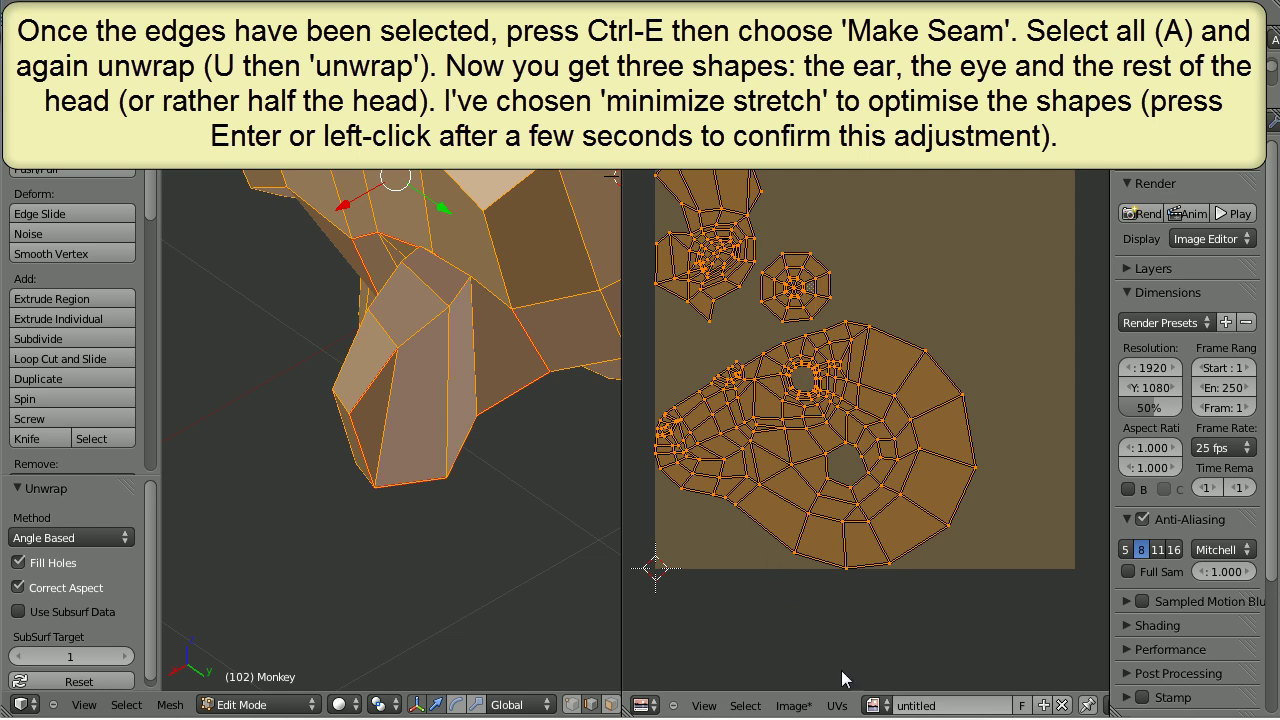
- Run UVs > Minimize Stretch on the islands and confirm it
click(838, 706)
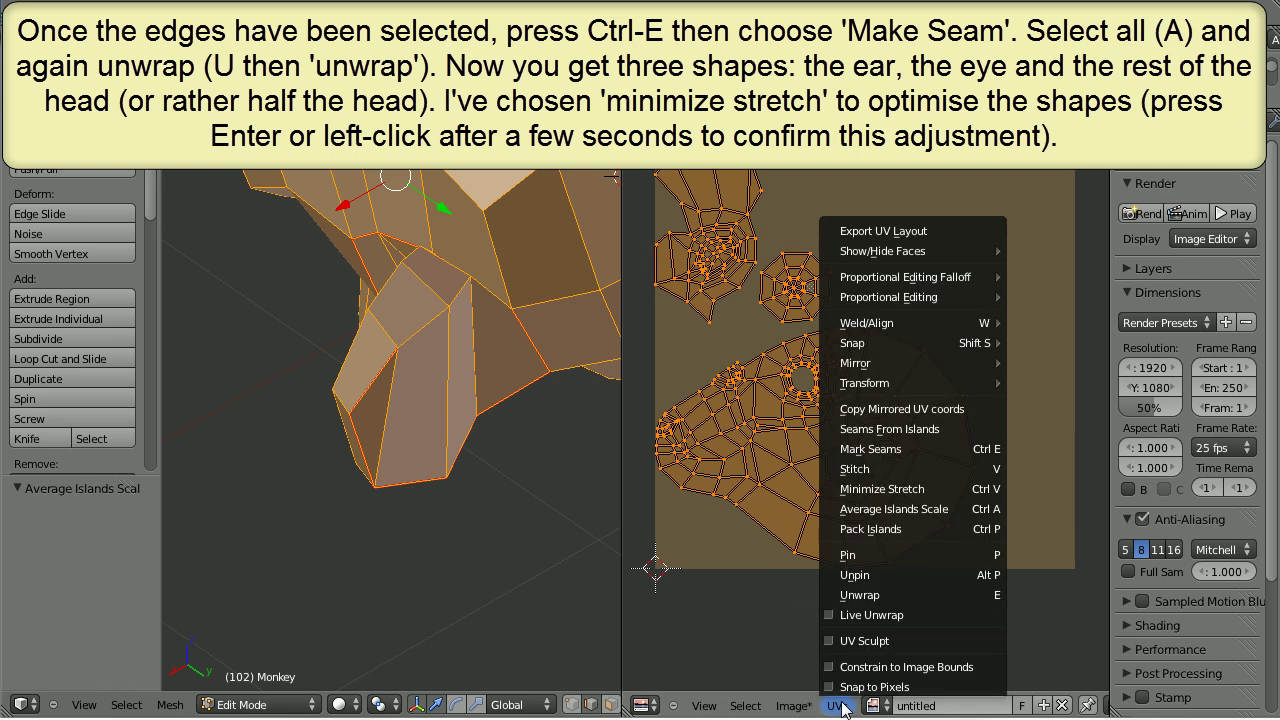
click(895, 489)
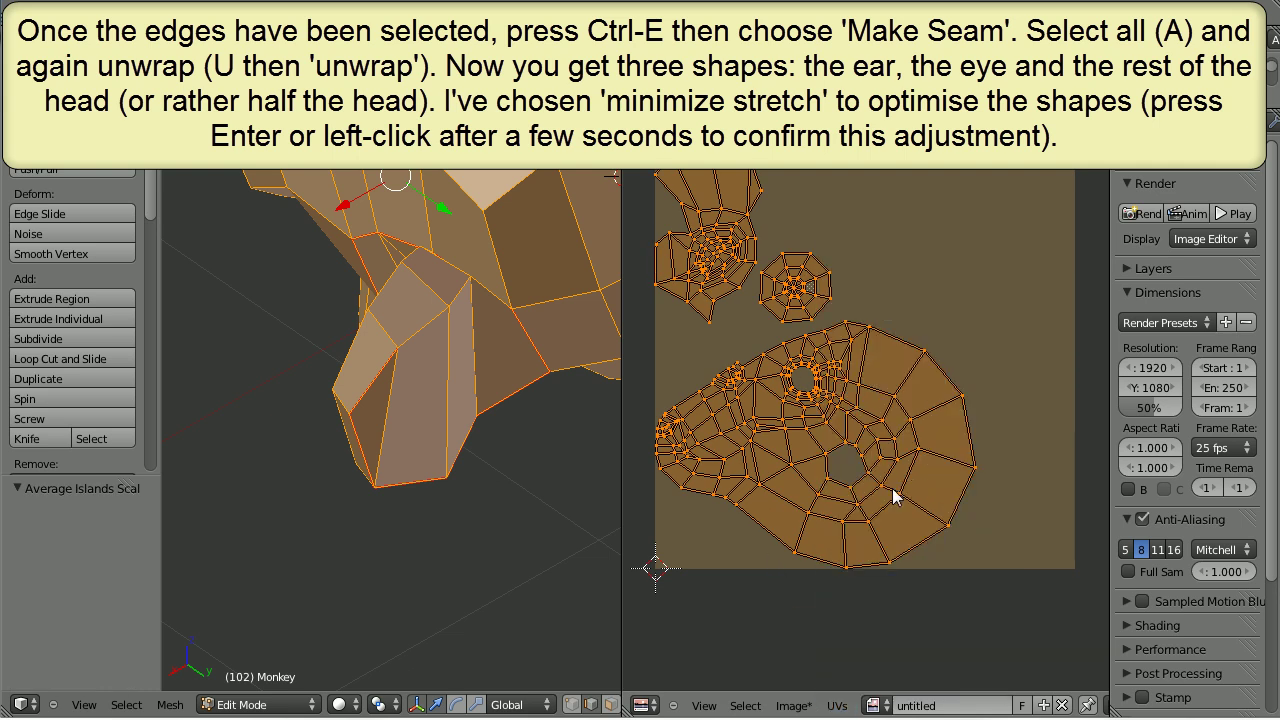
click(872, 594)
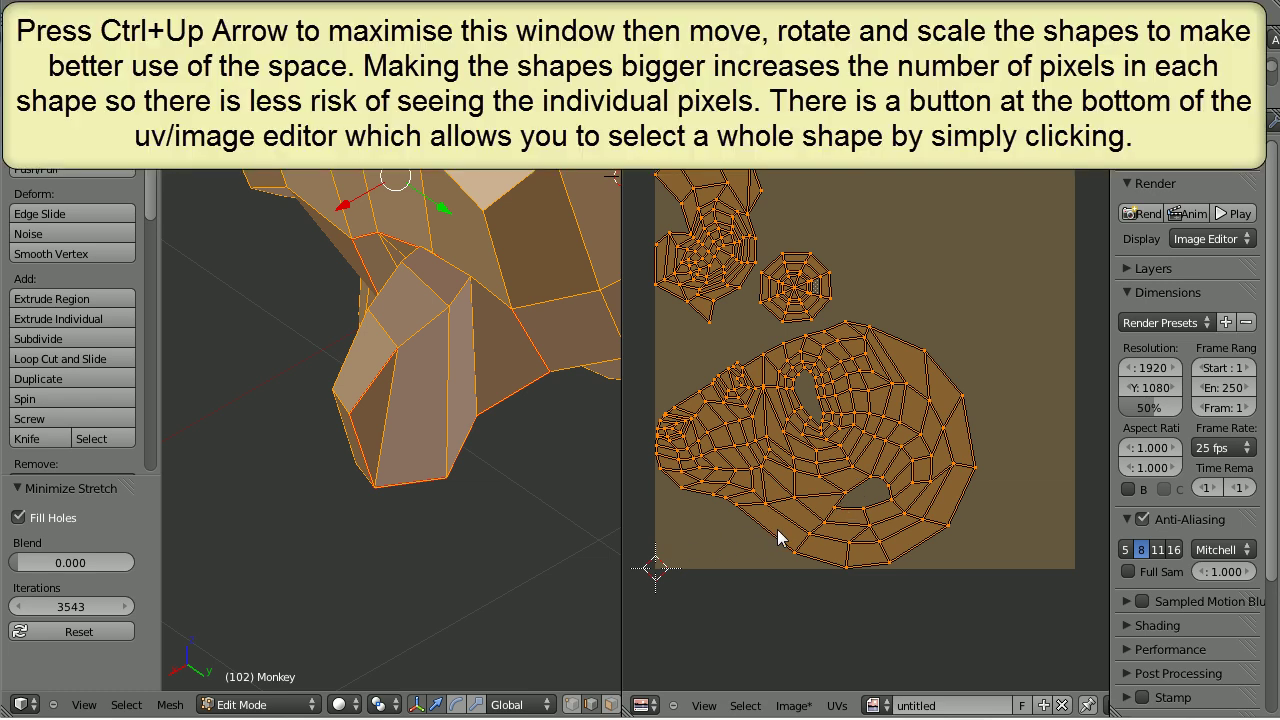
- Maximise the UV editor, switch to island selection, and move the small eye island aside
key(ctrl+Up)
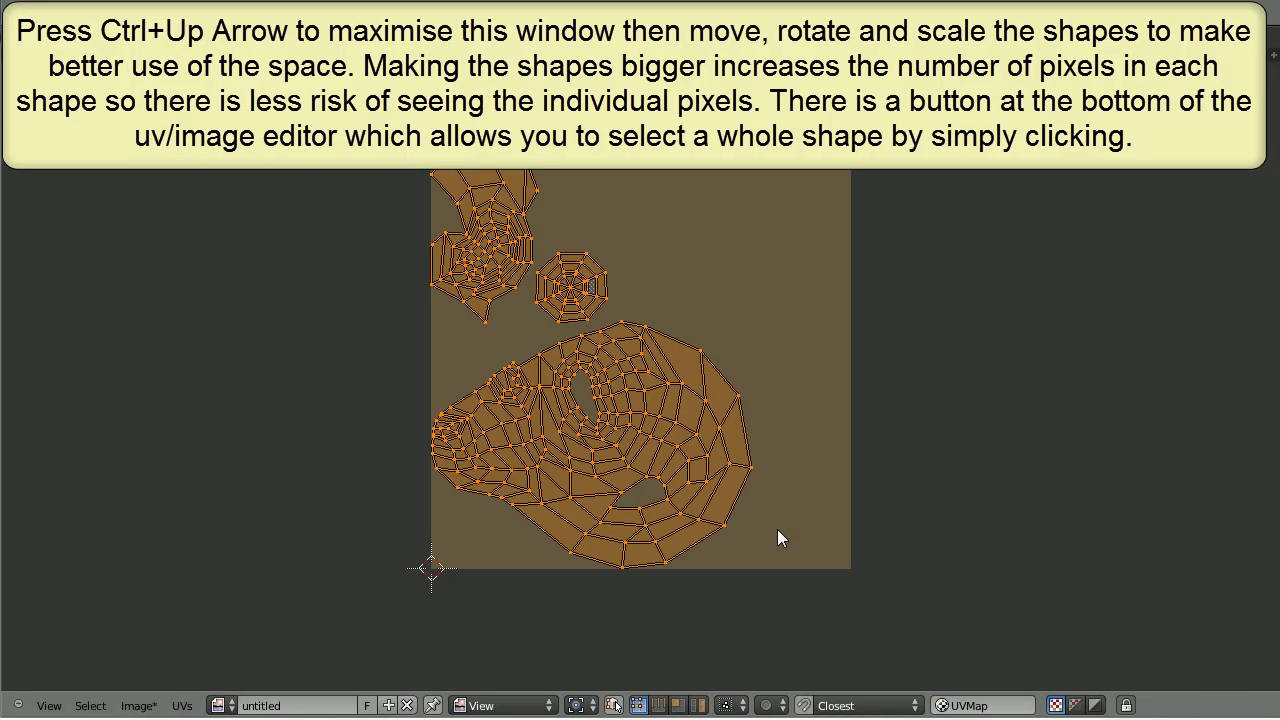
click(699, 704)
key(a)
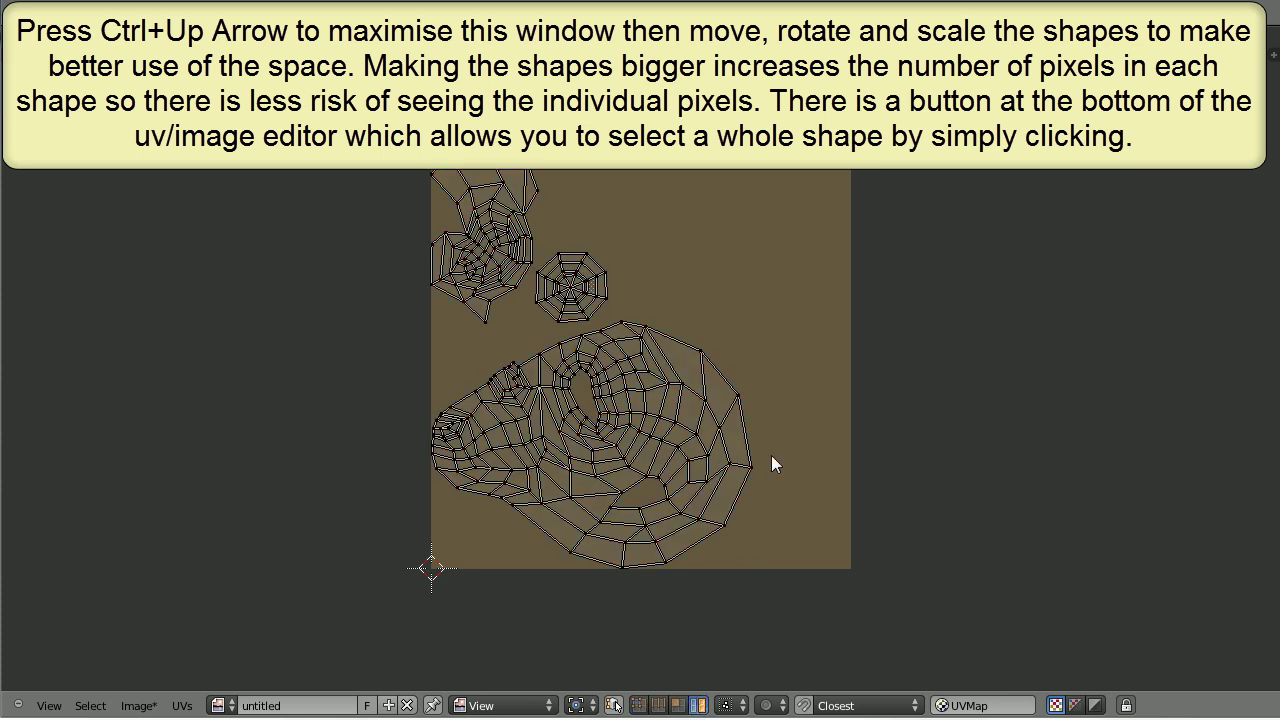
click(598, 438)
right_click(616, 441)
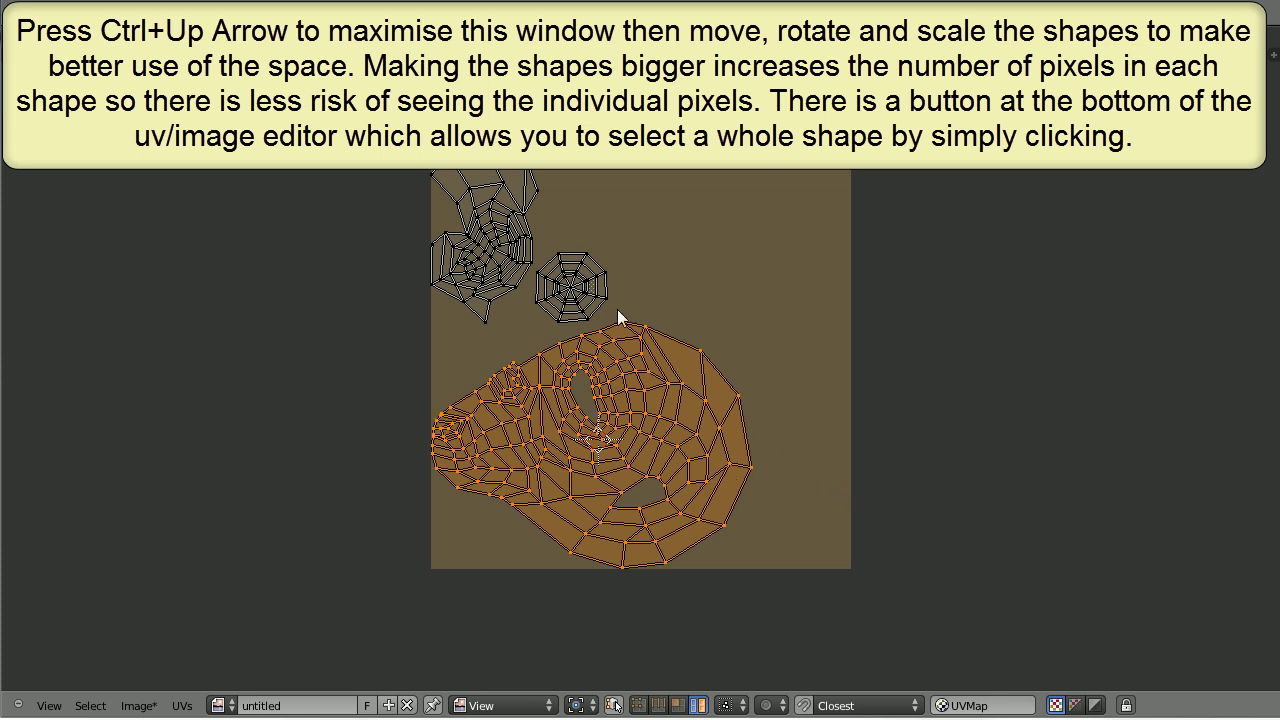
right_click(583, 288)
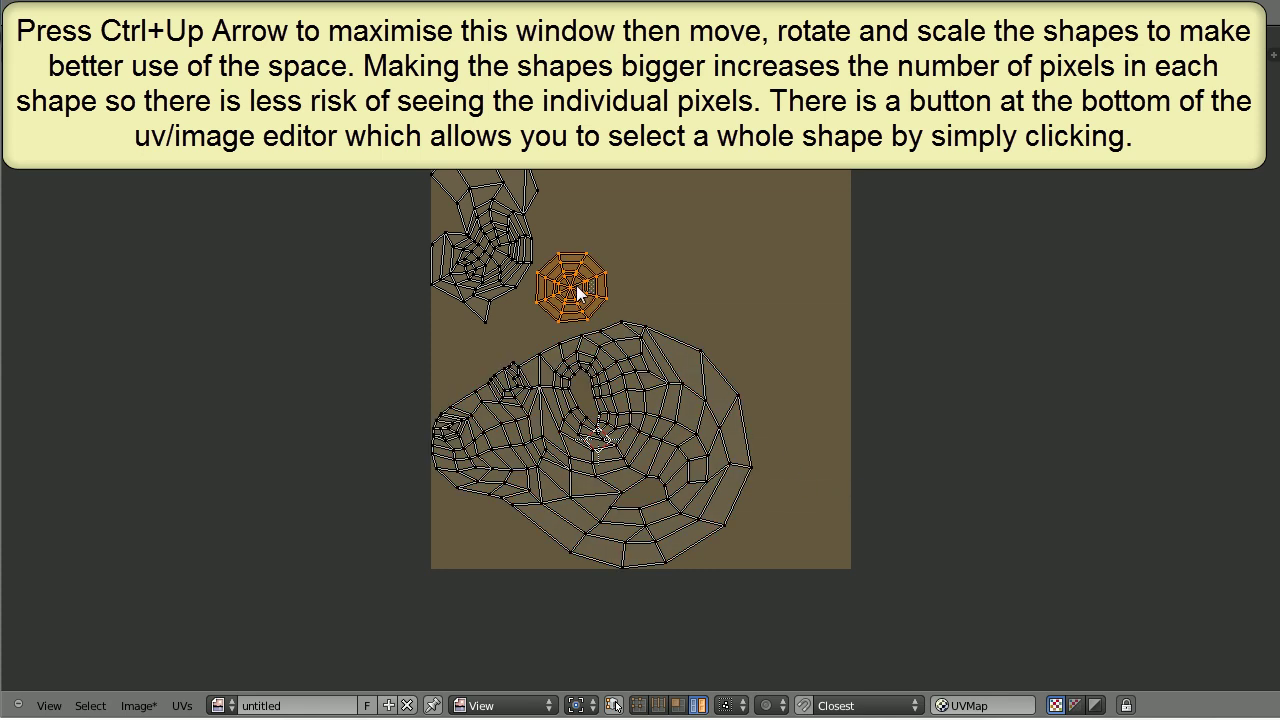
key(g)
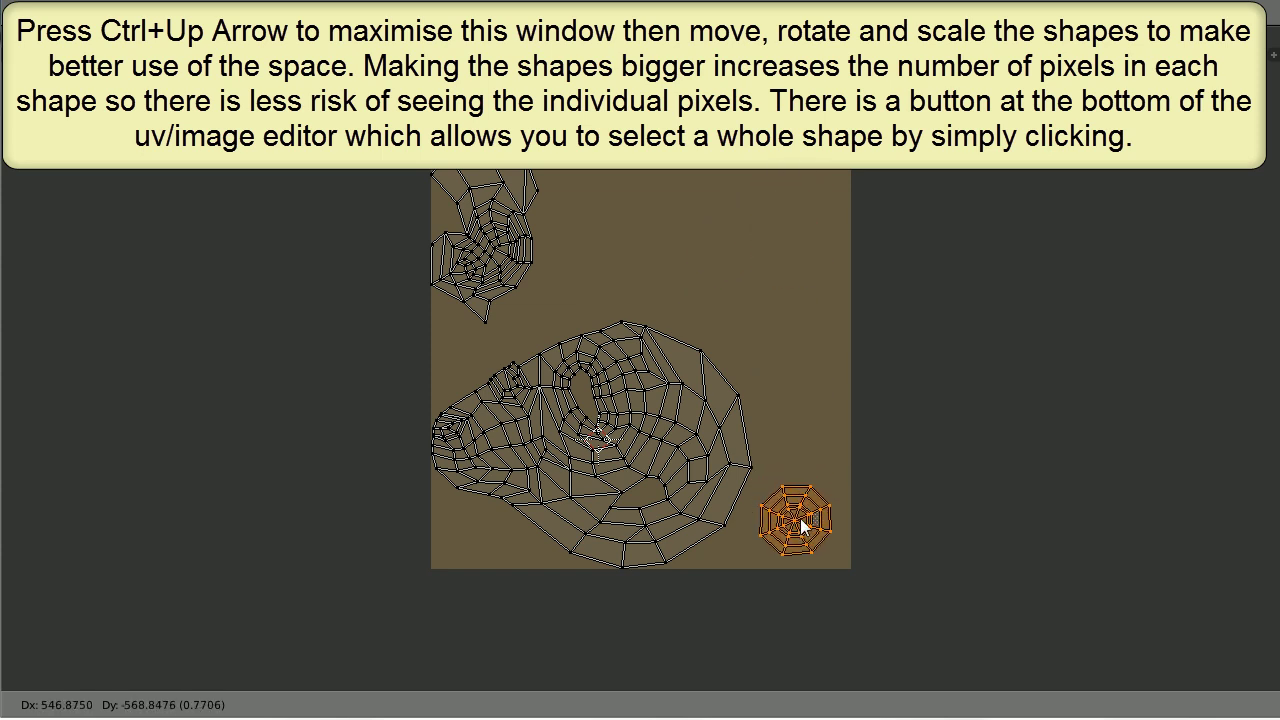
click(803, 527)
- Rotate, move and scale the head island by about 1.32, then restore the split layout
right_click(649, 436)
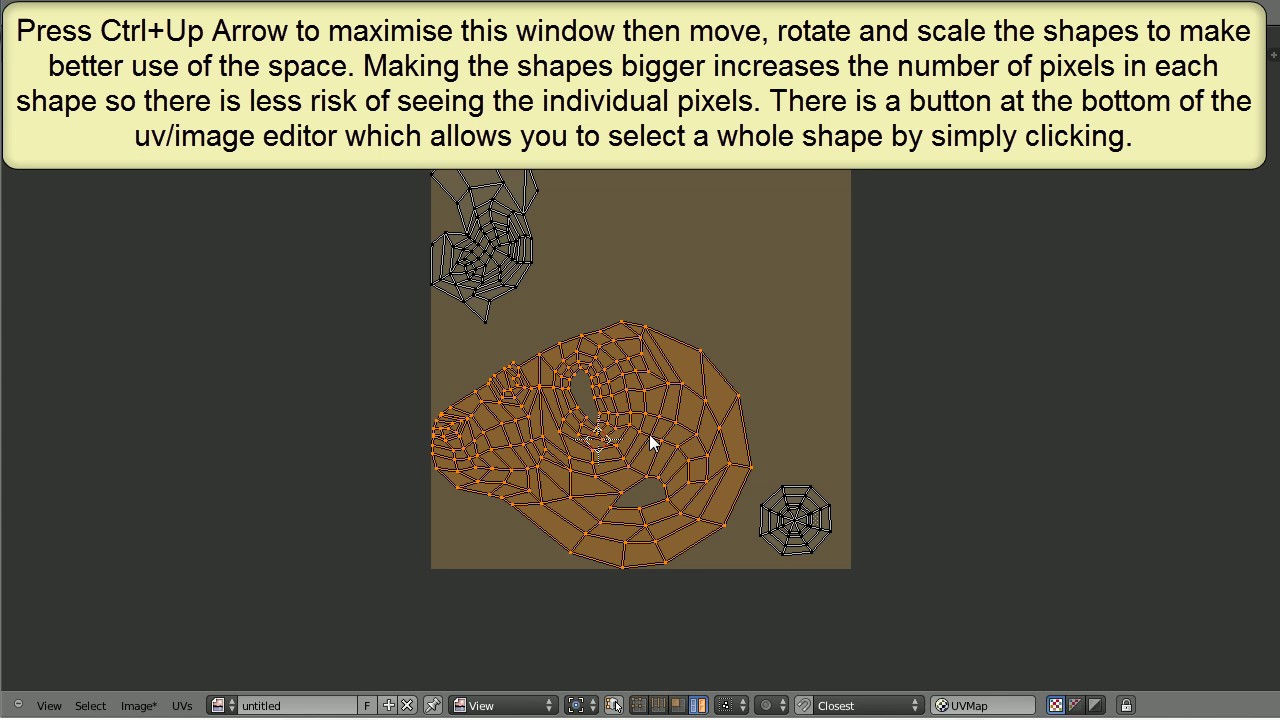
key(r)
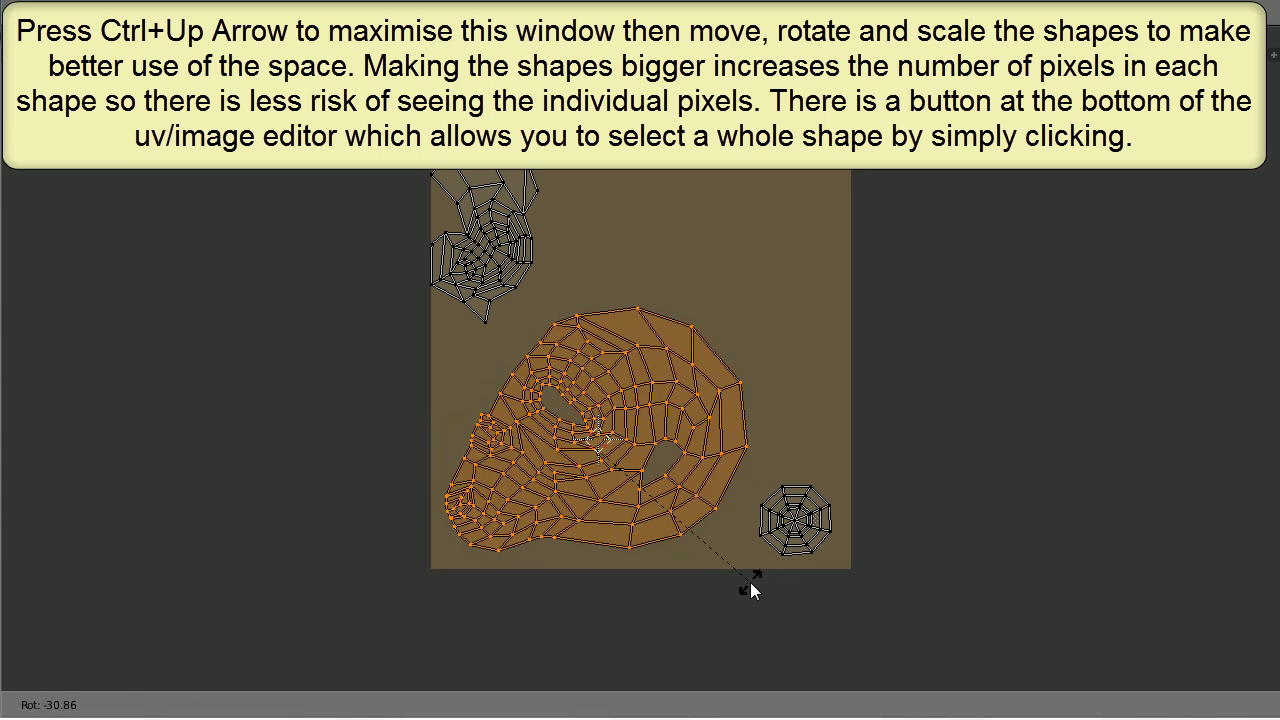
click(750, 582)
key(g)
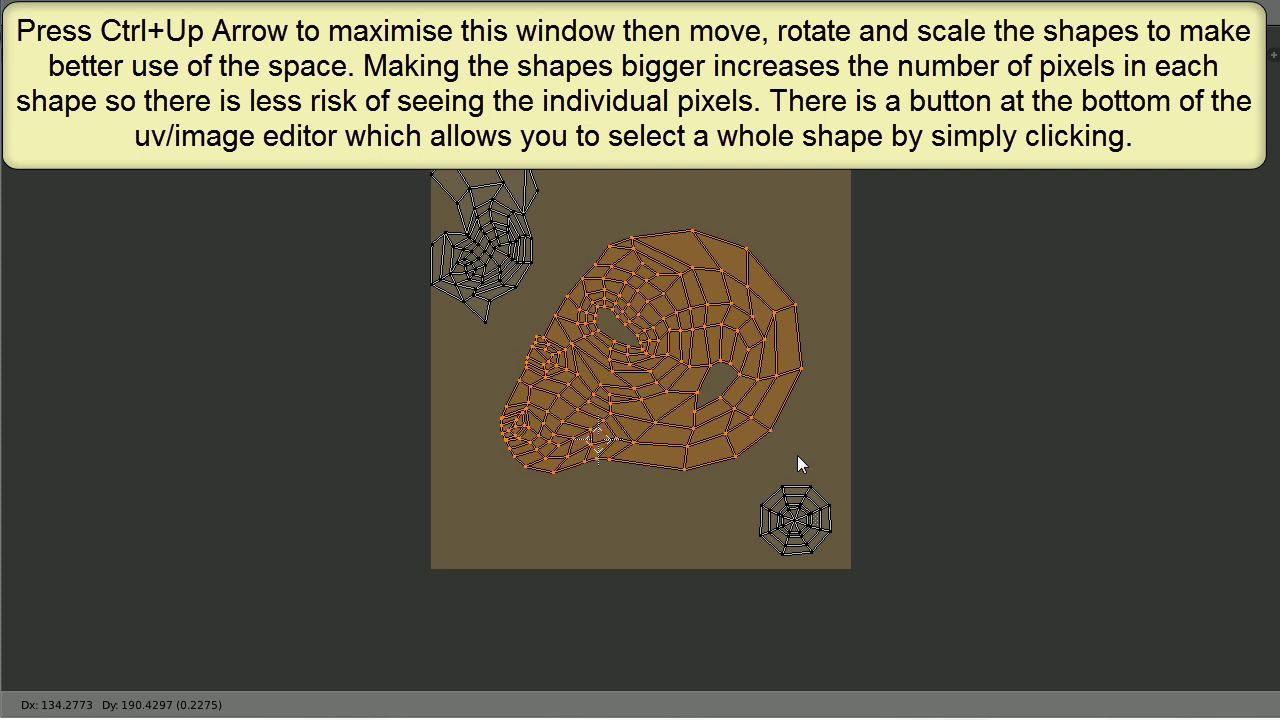
click(781, 477)
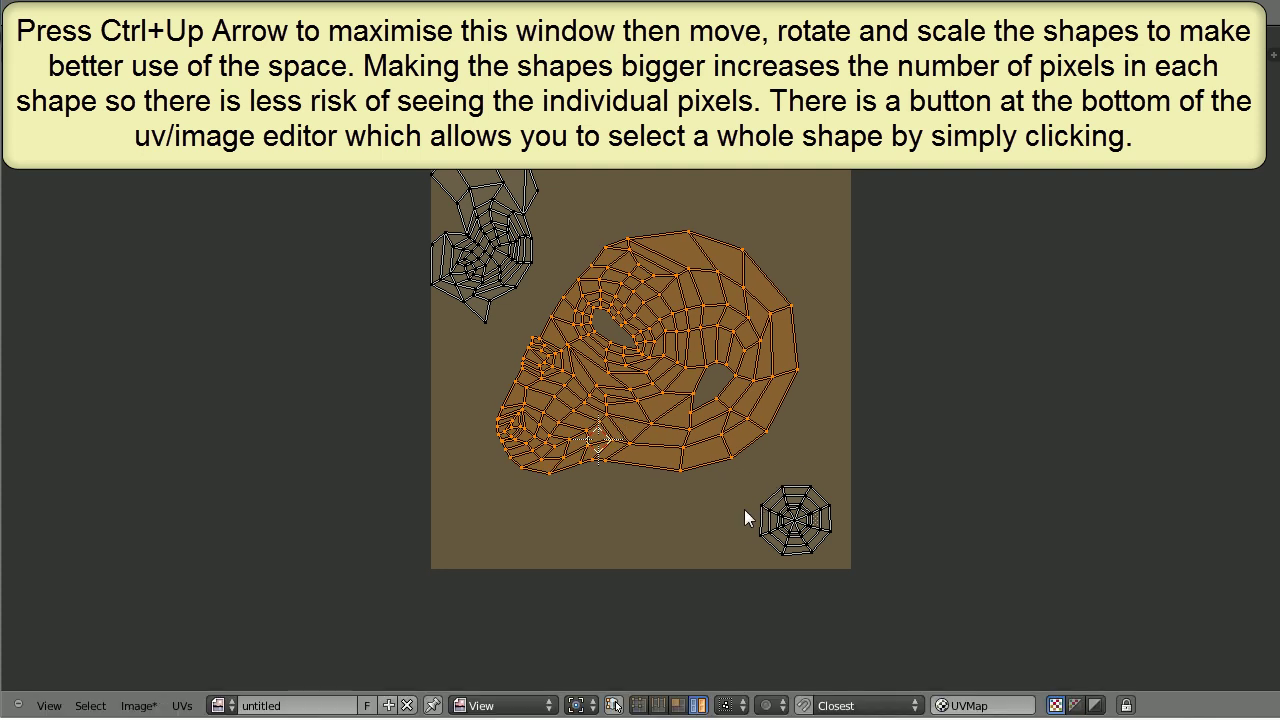
key(s)
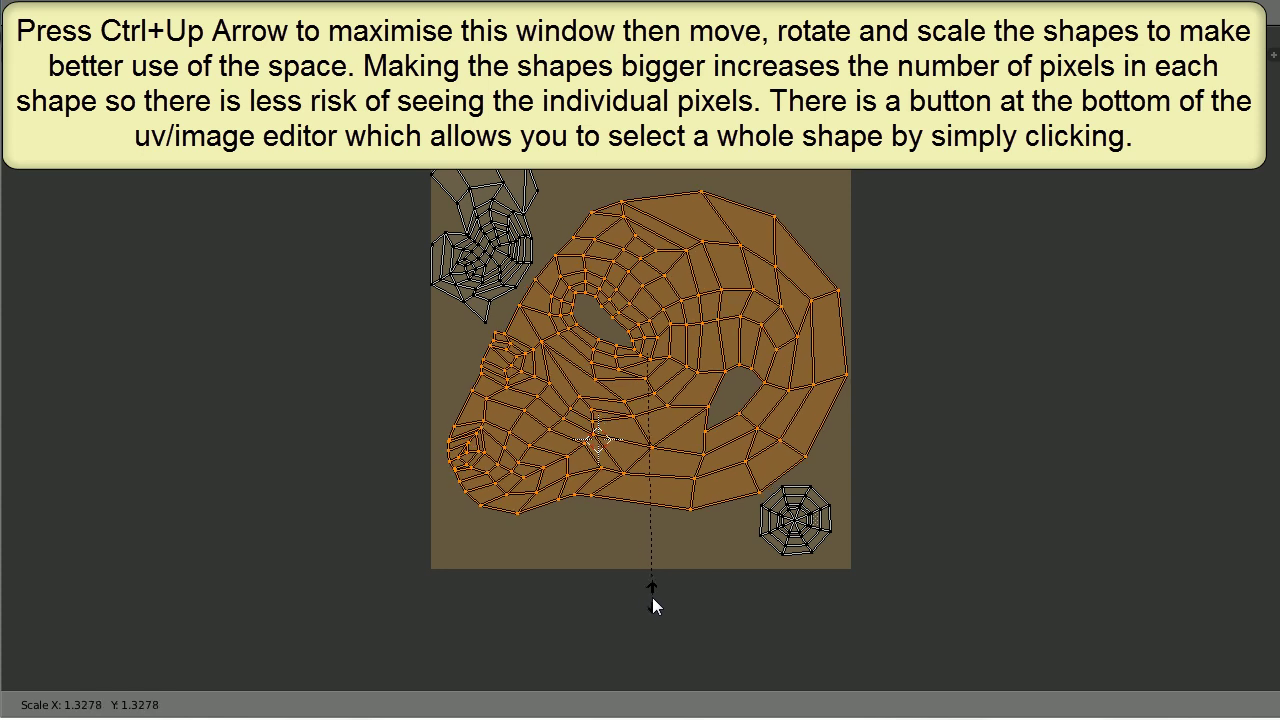
click(647, 596)
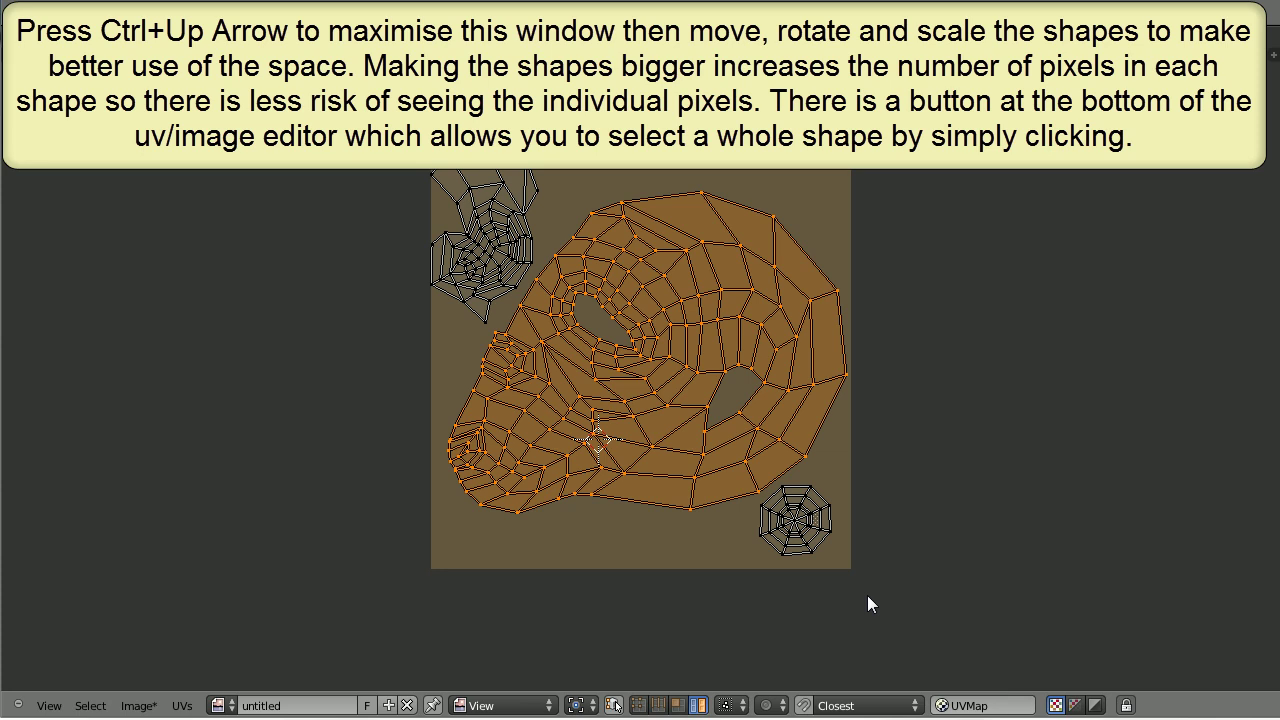
key(ctrl+Up)
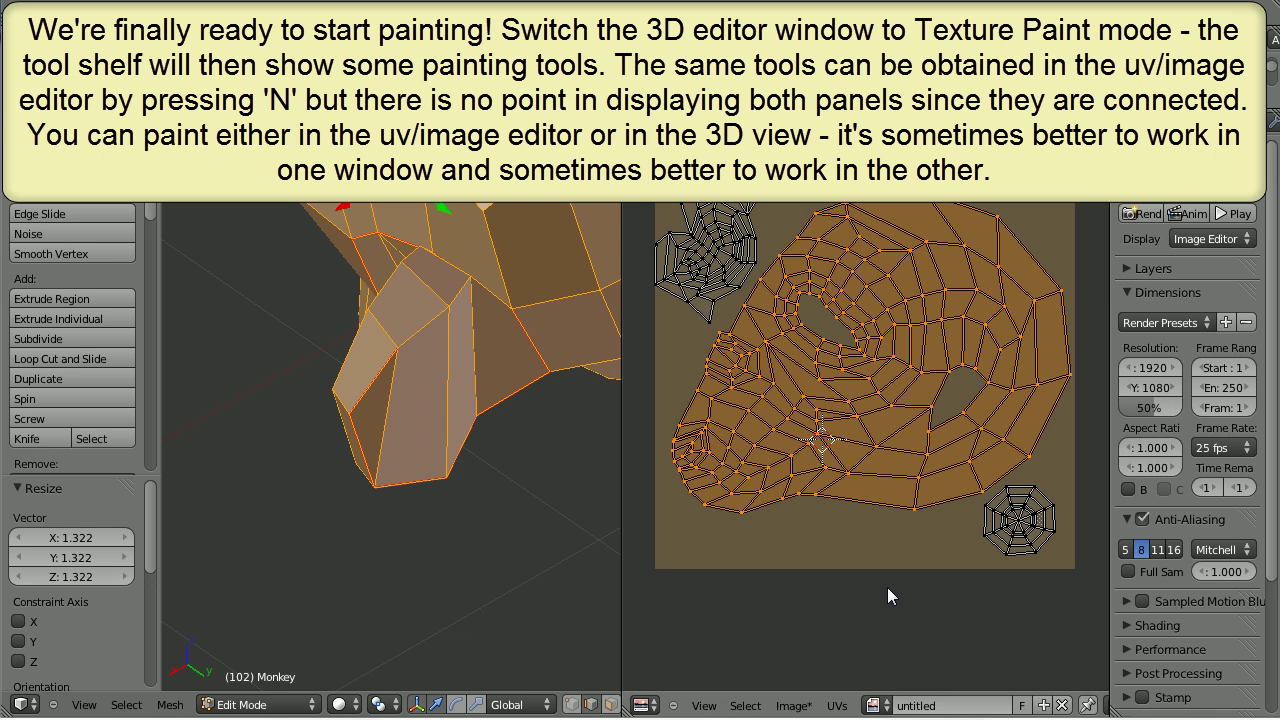
- Switch the 3D view to Texture Paint mode with the monkey head in view
scroll(495, 464, down, 3)
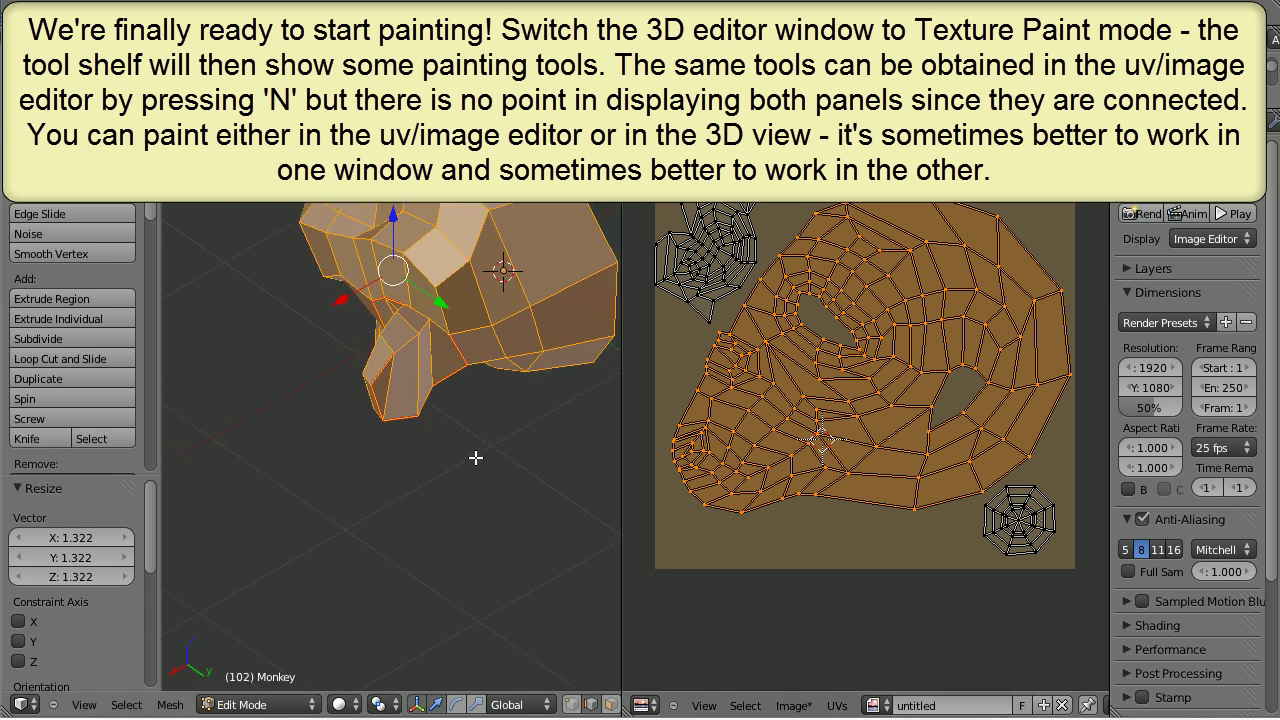
shift+middle_drag(443, 454, 522, 488)
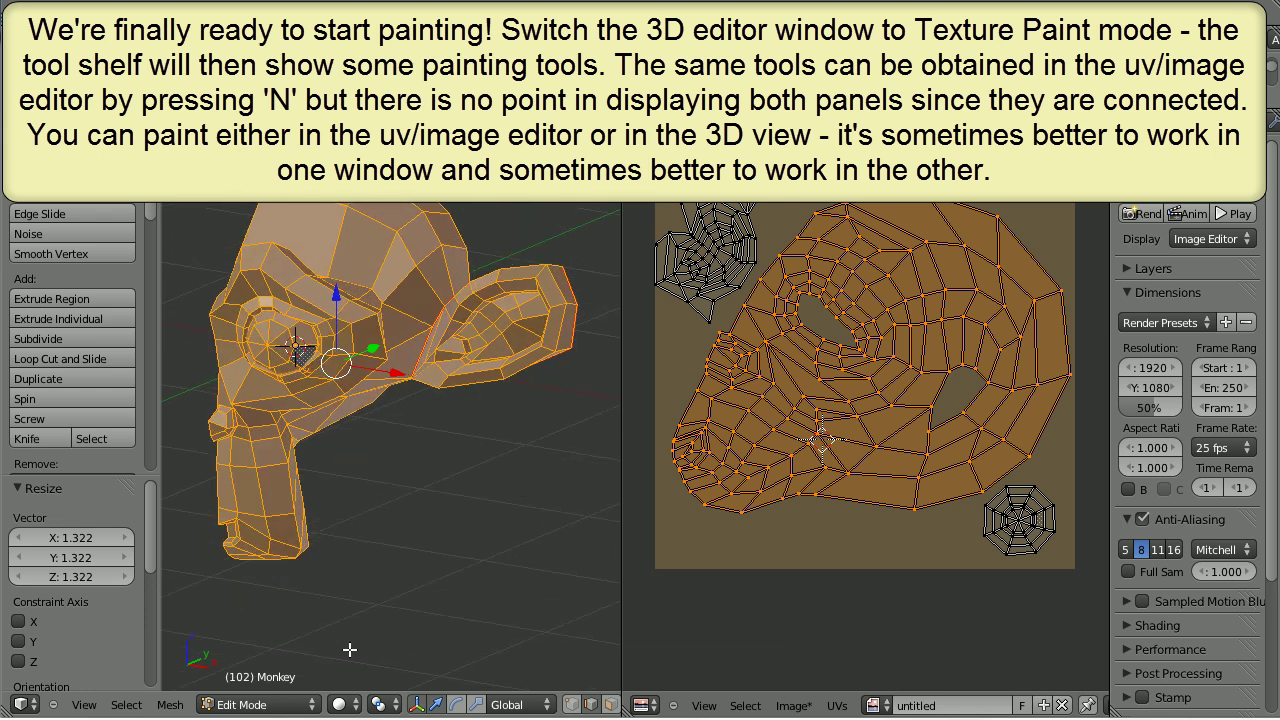
click(296, 706)
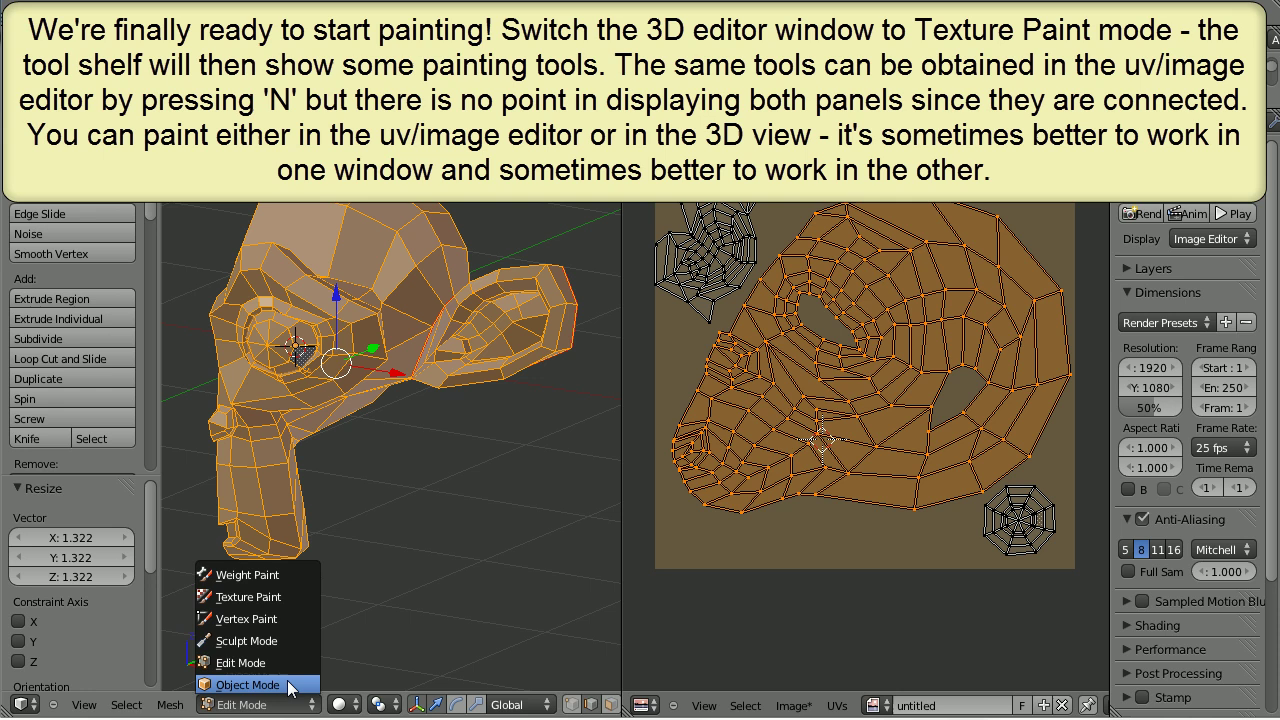
click(270, 597)
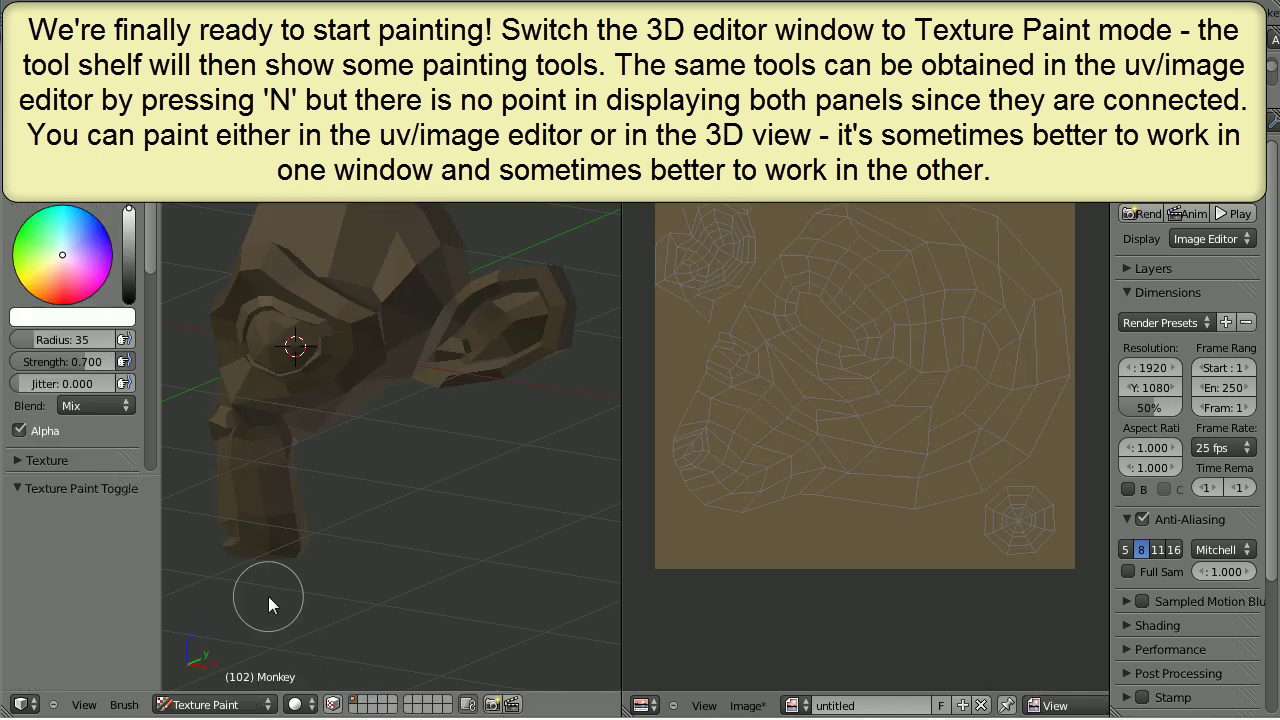
- Set the image editor's mode to Paint
mouse_move(374, 466)
middle_down()
mouse_move(368, 457)
mouse_move(368, 487)
middle_up()
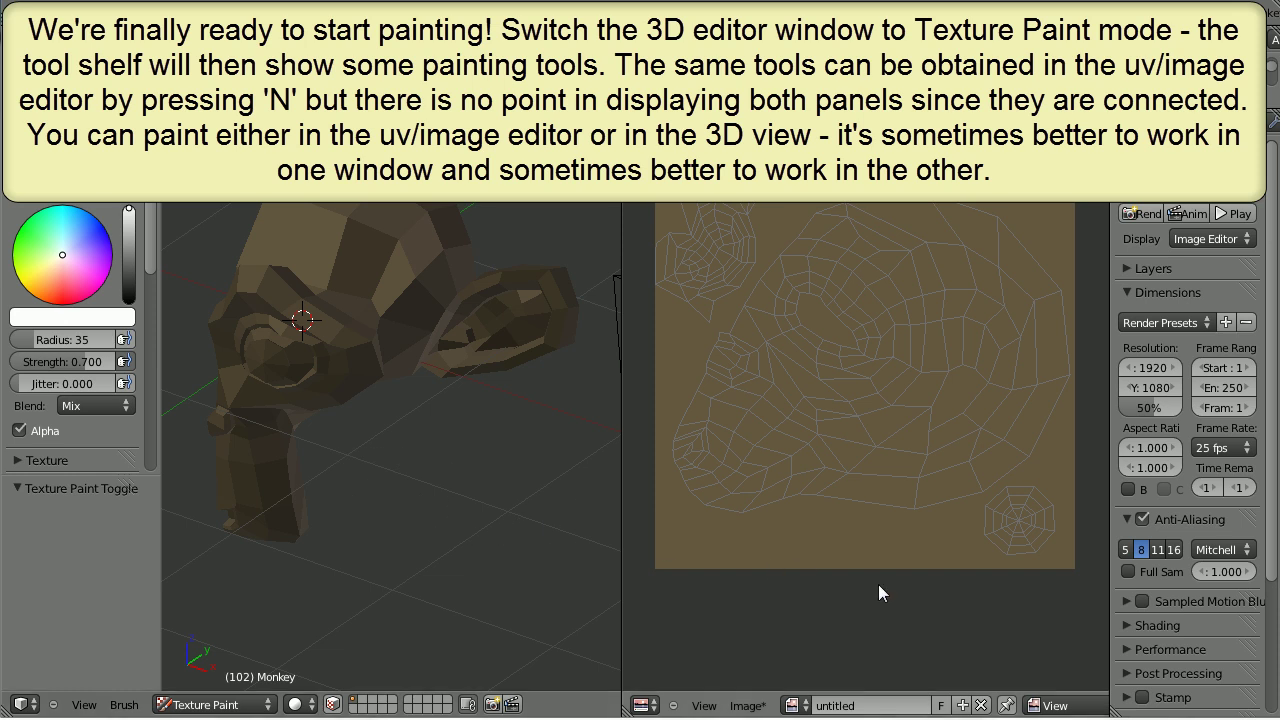
click(1058, 706)
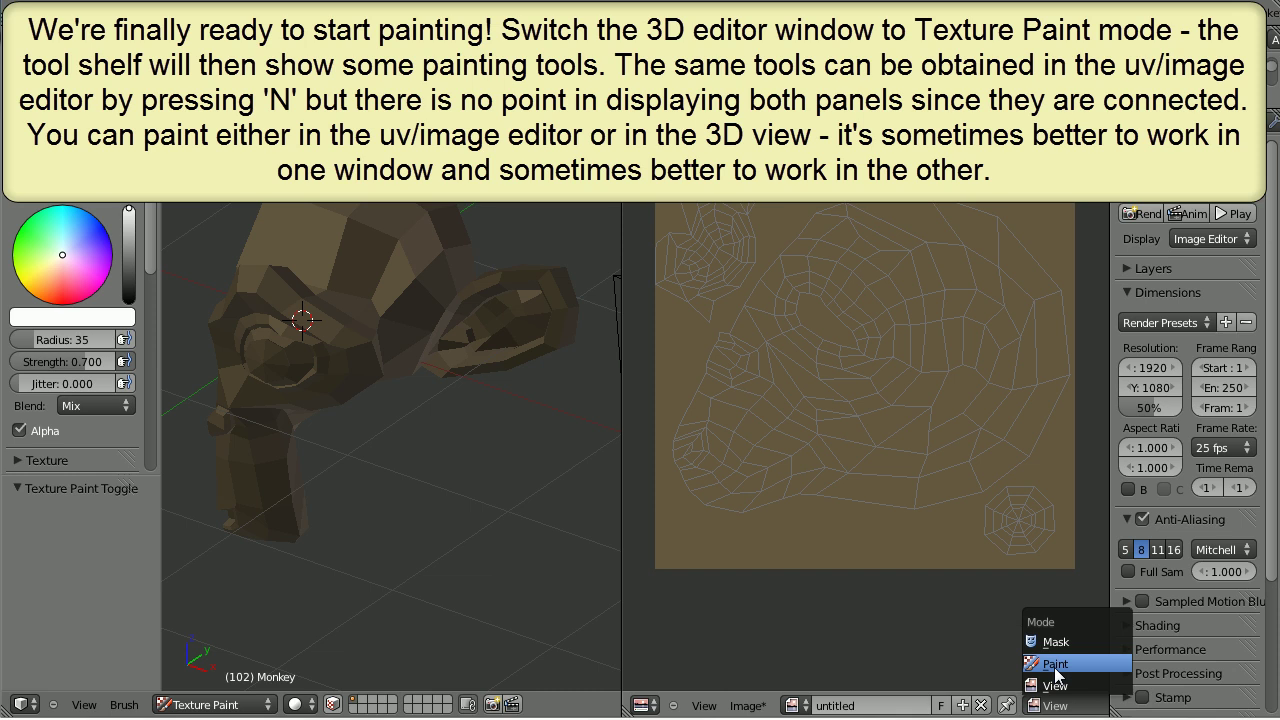
click(1056, 665)
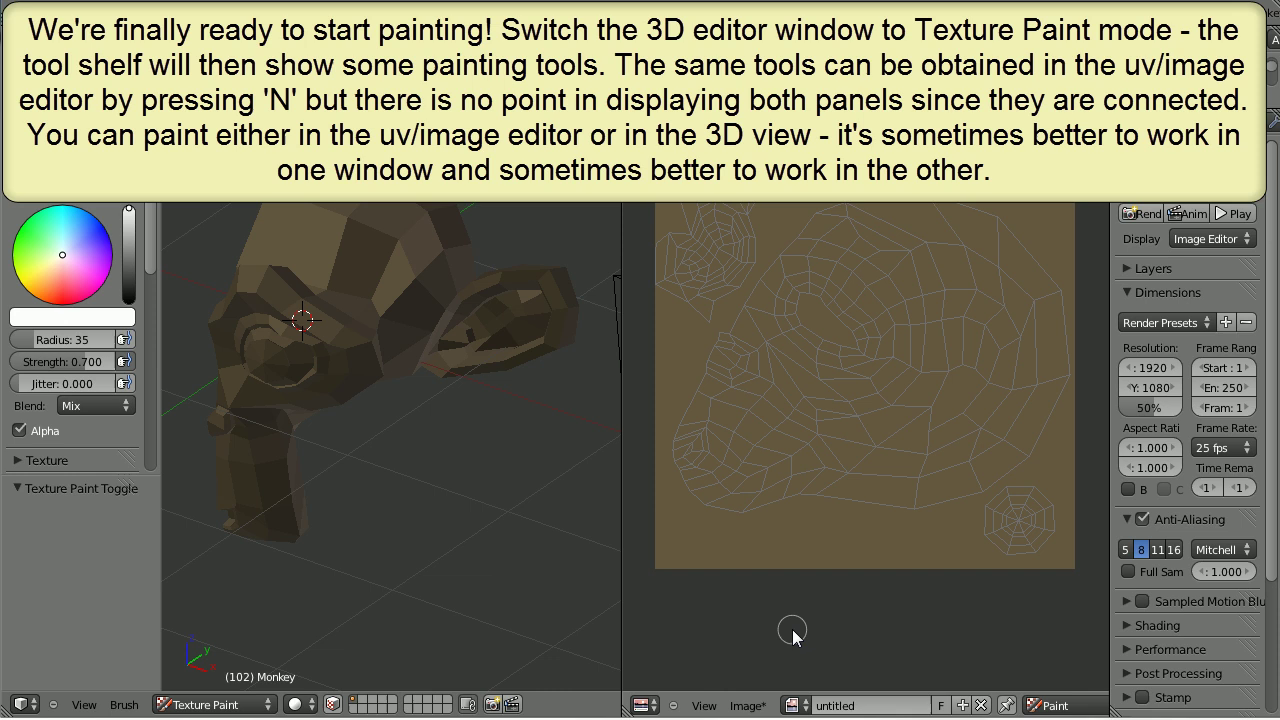
- Choose light pink as the brush colour in the image editor's Paint panel
key(n)
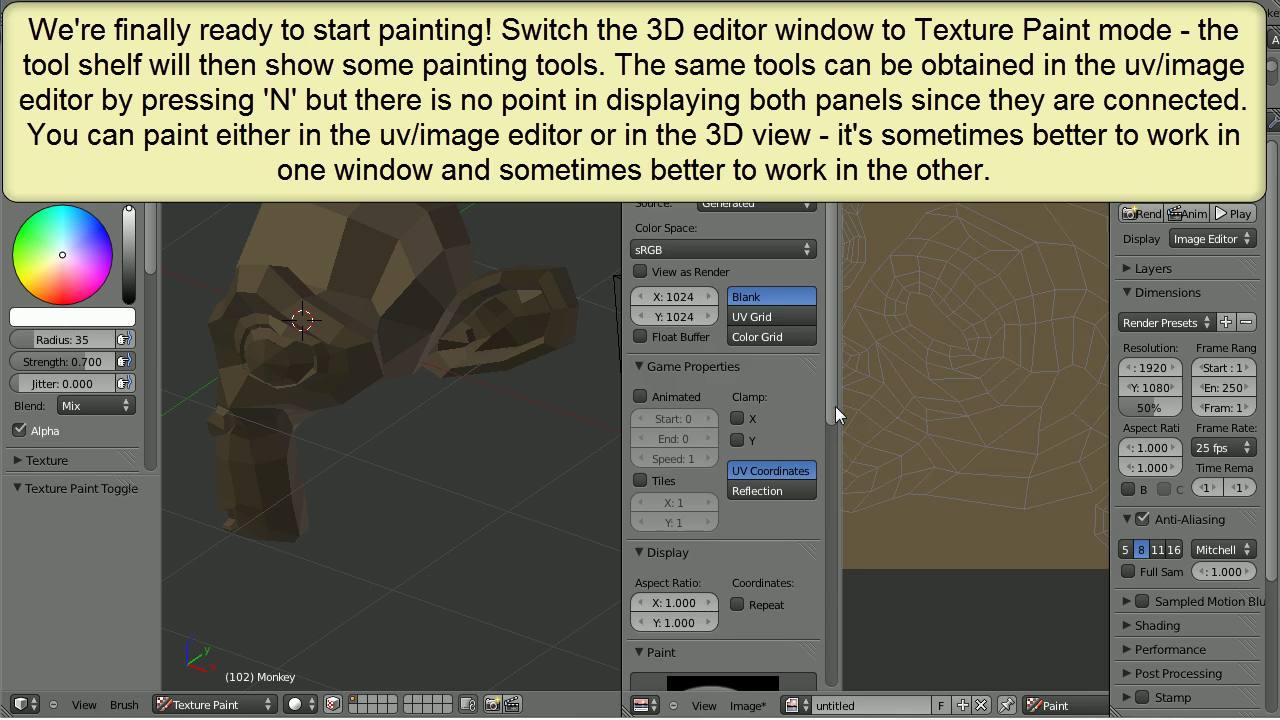
mouse_move(835, 406)
mouse_down()
mouse_move(850, 700)
mouse_move(839, 372)
mouse_move(857, 644)
mouse_up()
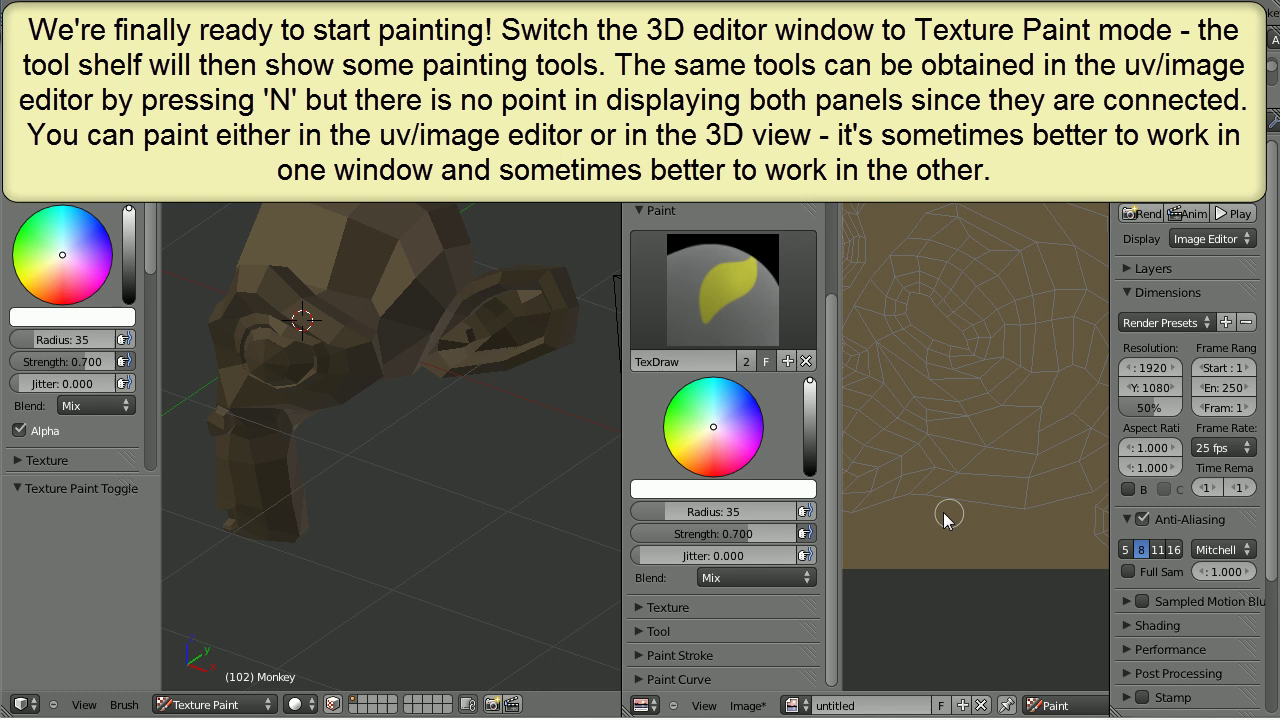
click(744, 440)
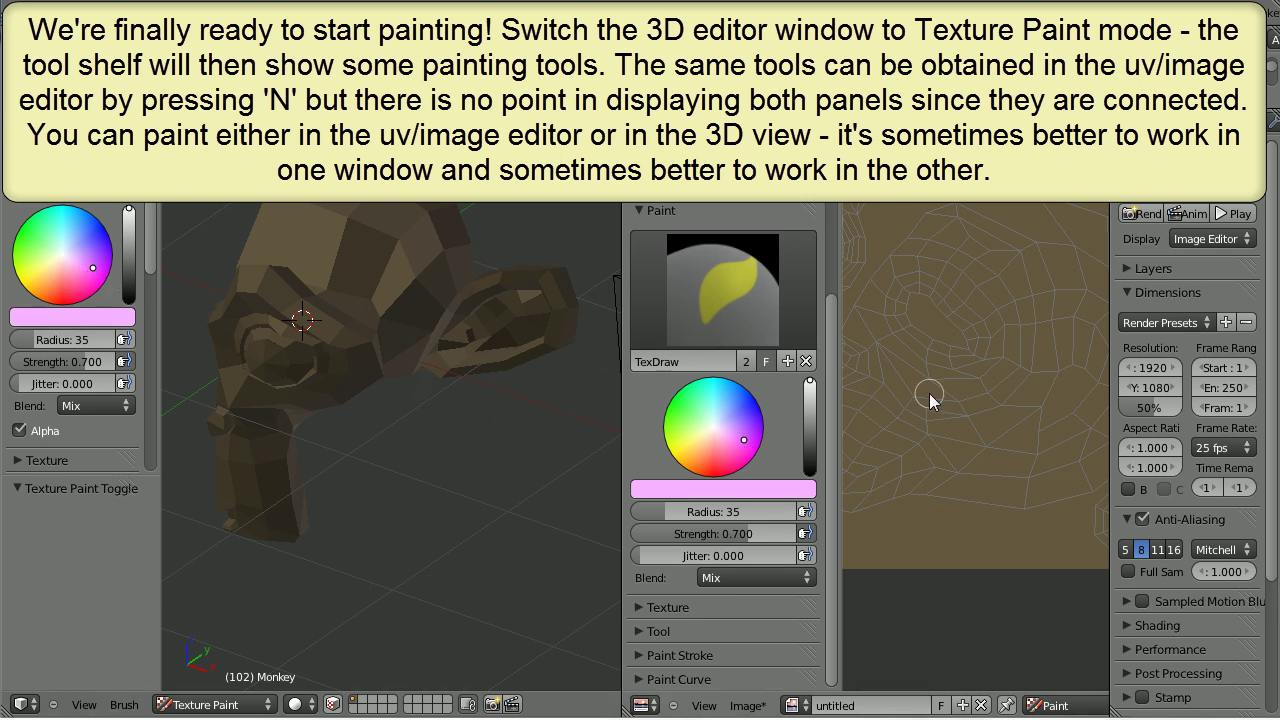
key(n)
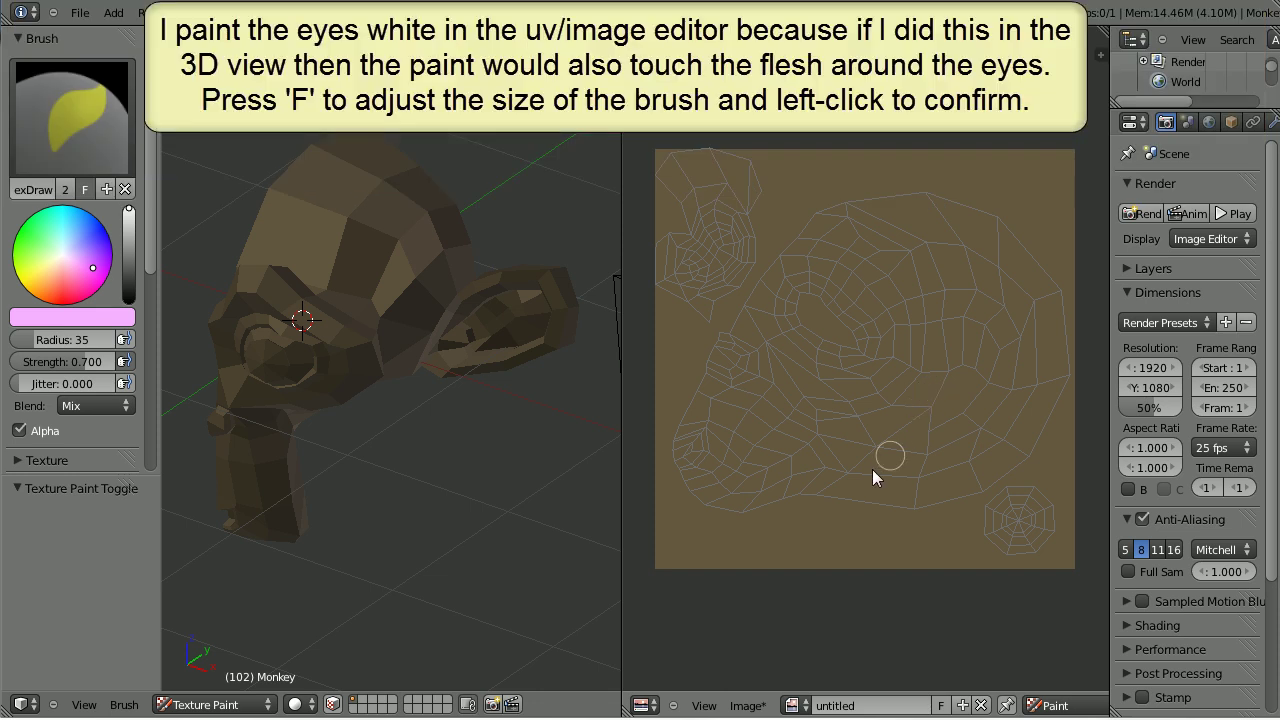
- Switch the brush to white at radius 67 and paint the eye island in the image editor
click(64, 256)
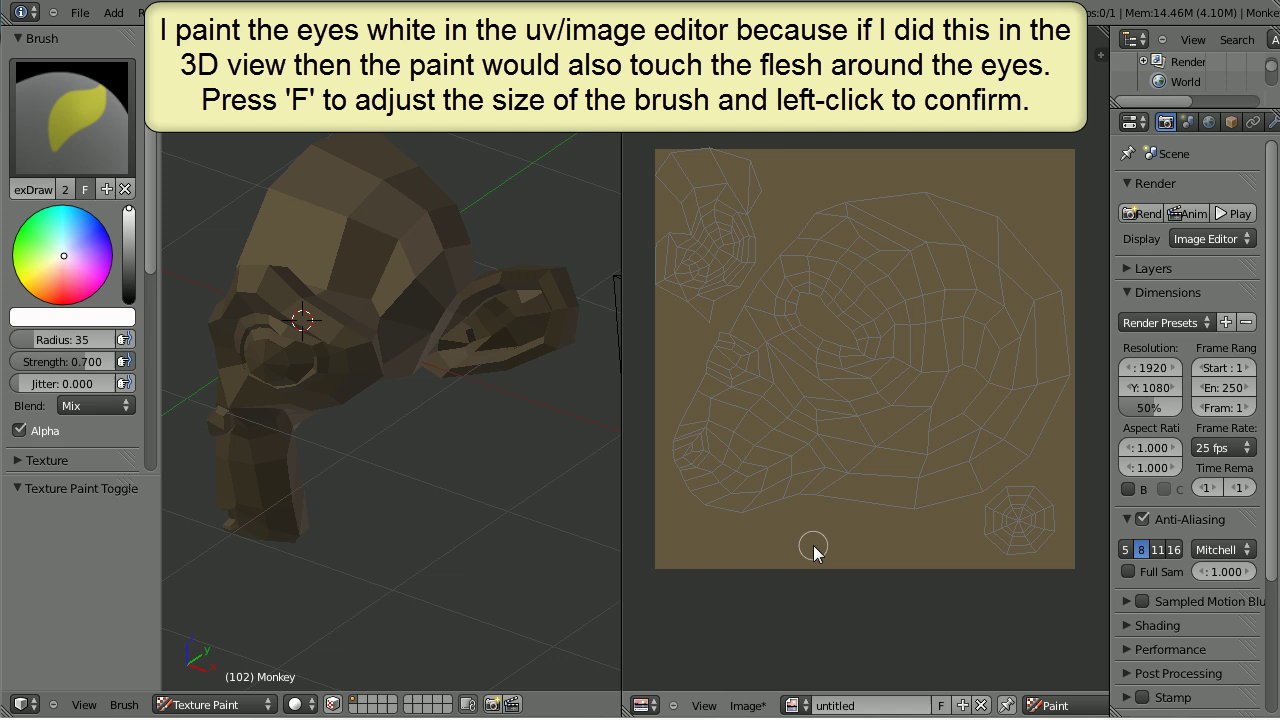
key(f)
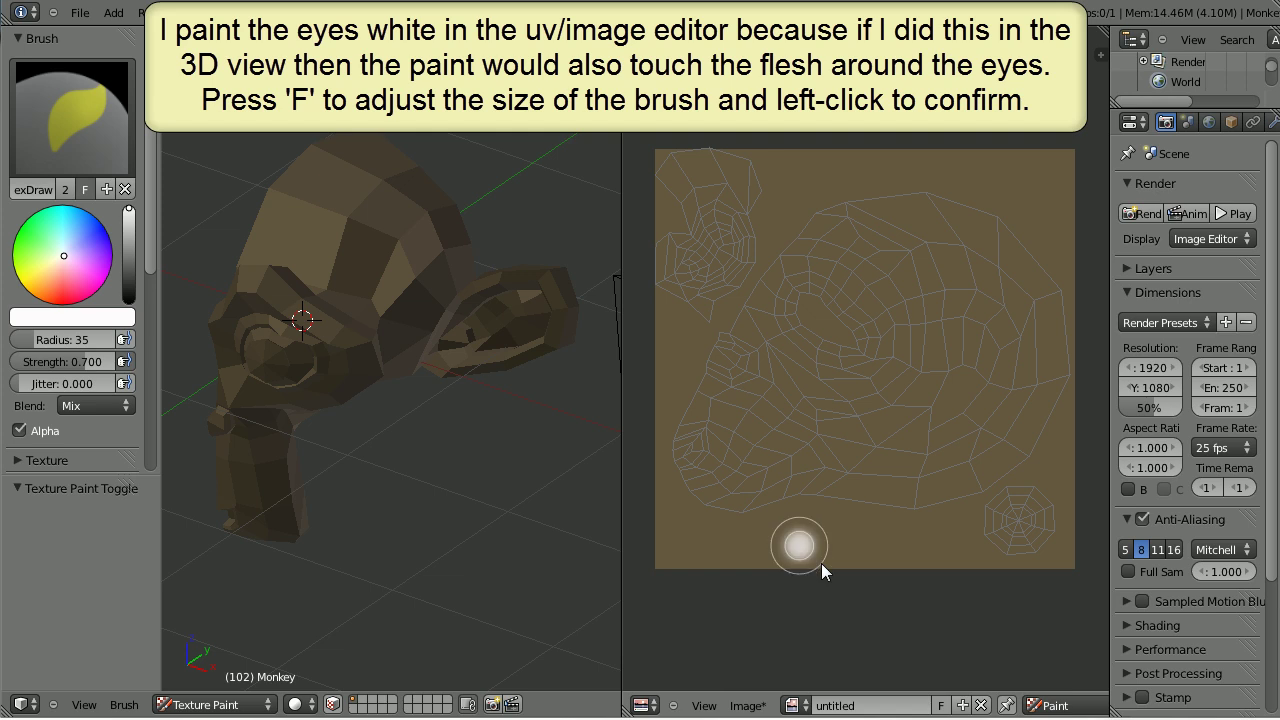
click(820, 563)
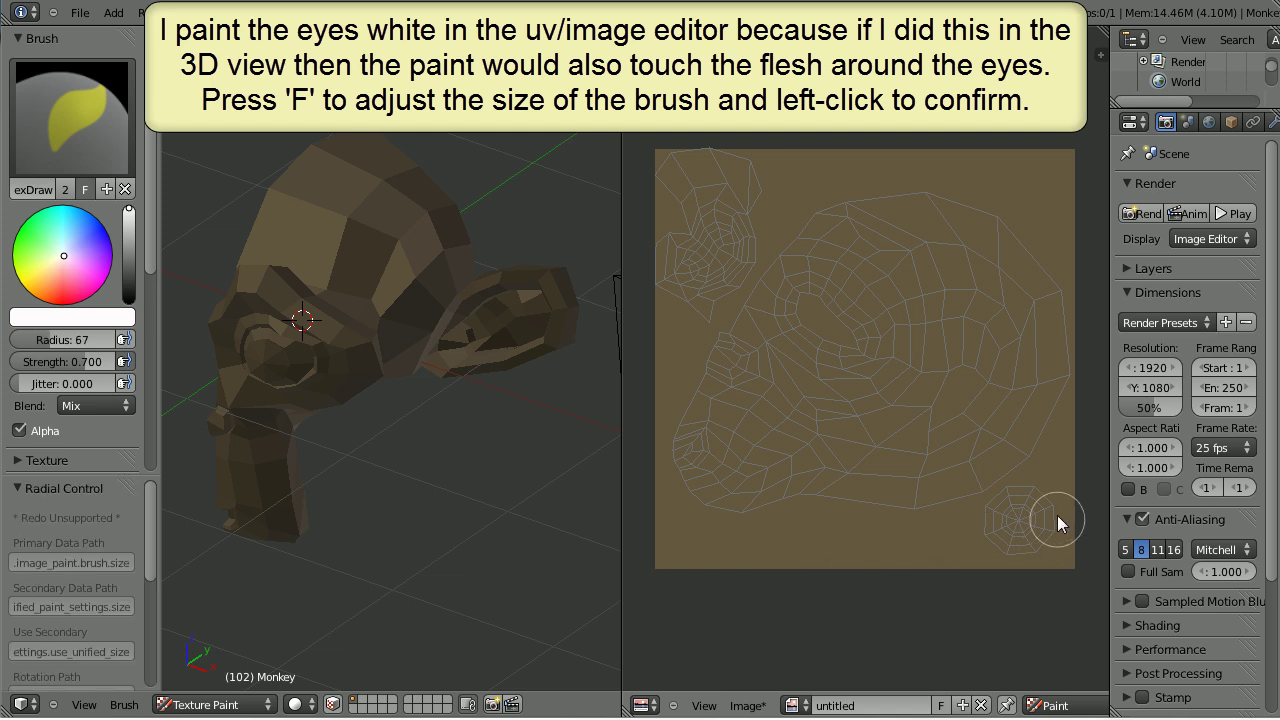
mouse_move(1045, 508)
mouse_down()
mouse_move(1000, 525)
mouse_move(1040, 505)
mouse_move(1005, 532)
mouse_move(1045, 515)
mouse_move(1000, 548)
mouse_move(990, 535)
mouse_move(1040, 515)
mouse_move(1033, 549)
mouse_move(1020, 520)
mouse_move(1030, 530)
mouse_up()
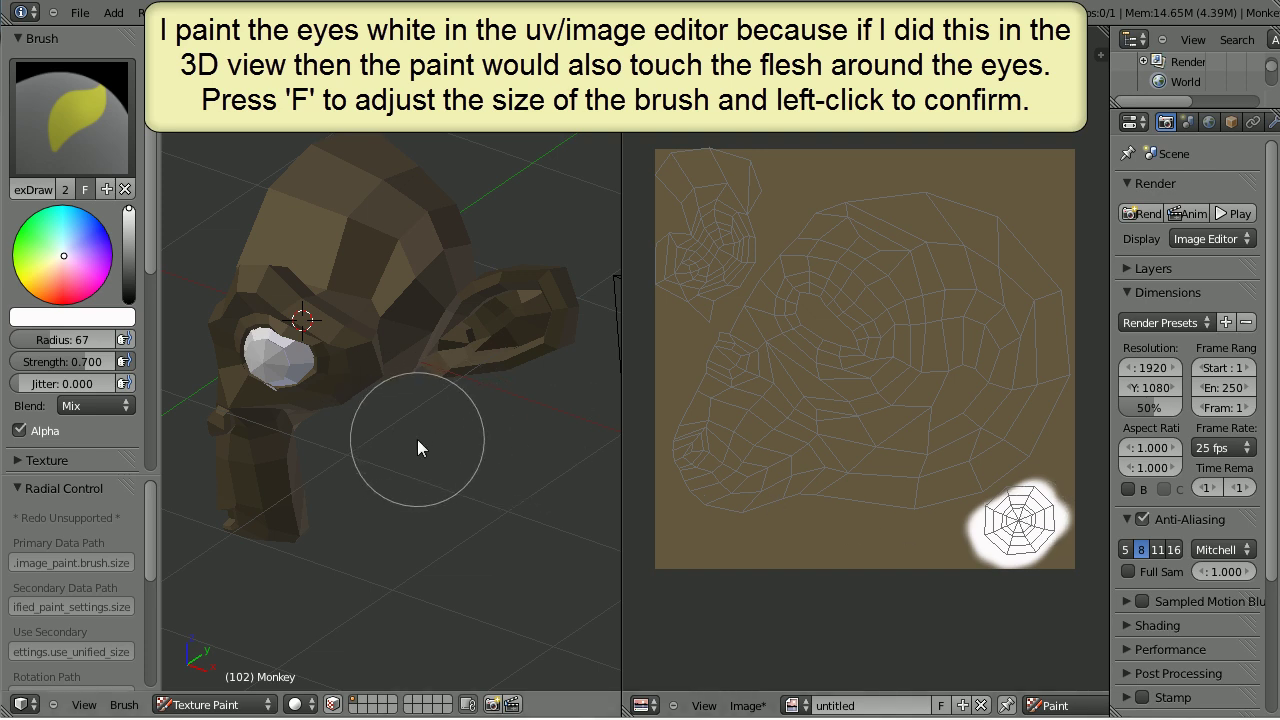
shift+middle_drag(417, 448, 471, 408)
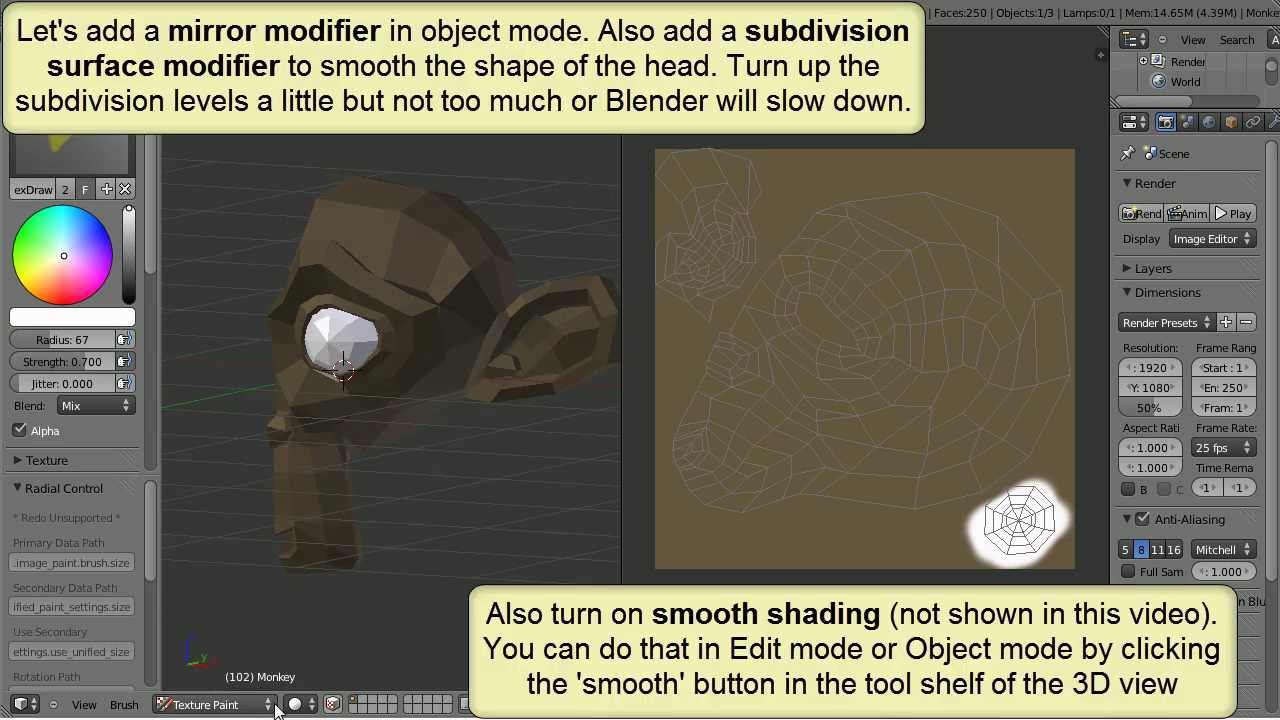
- Return to Object mode and add a Mirror modifier to the monkey head
click(270, 705)
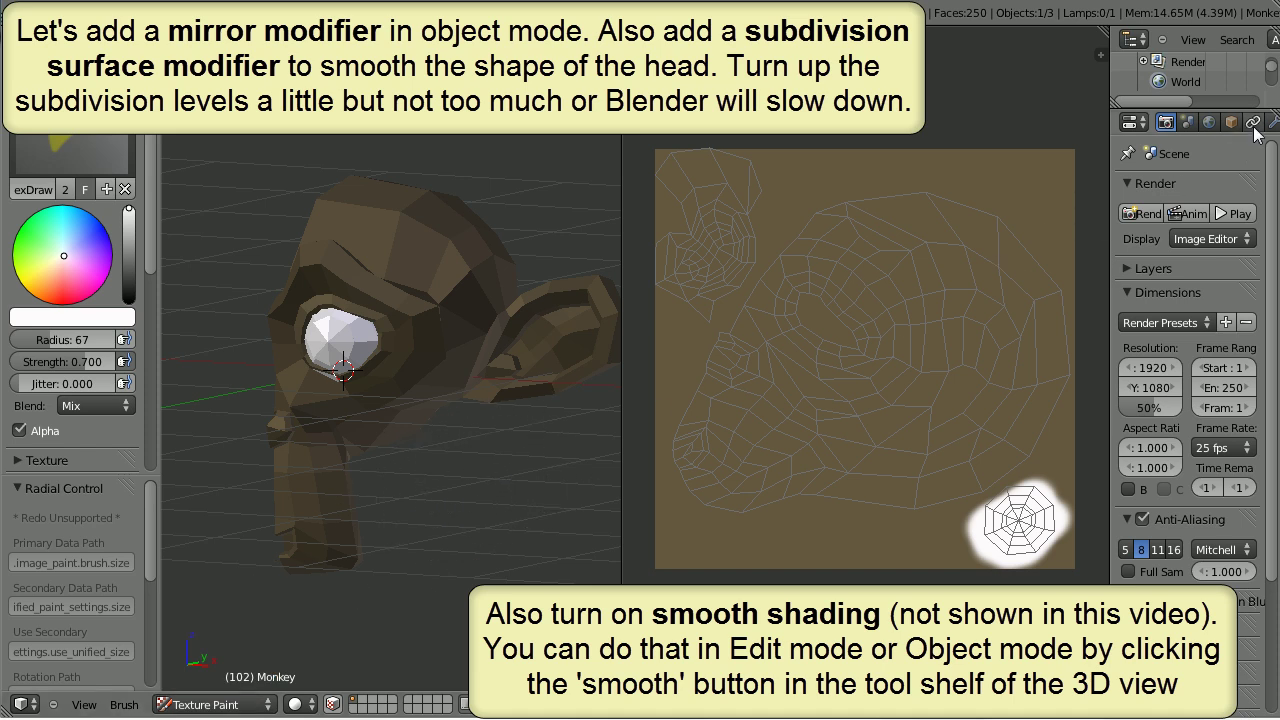
scroll(1235, 121, down, 5)
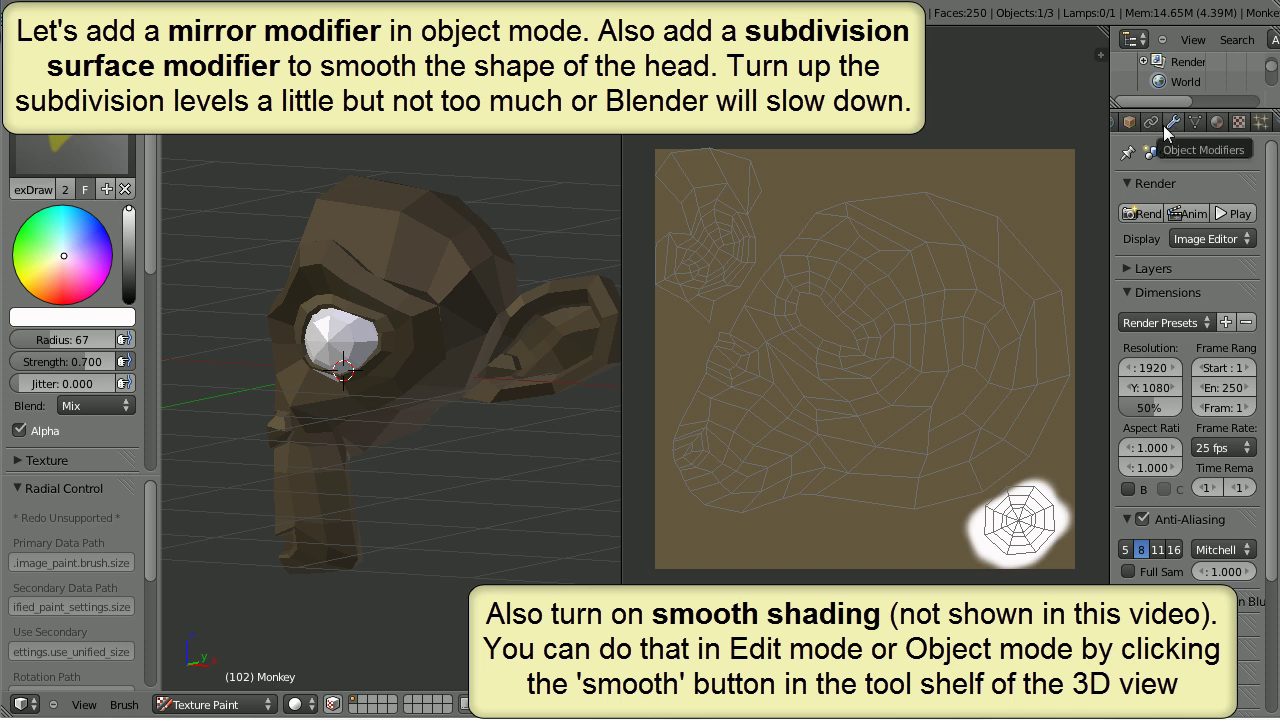
click(1171, 121)
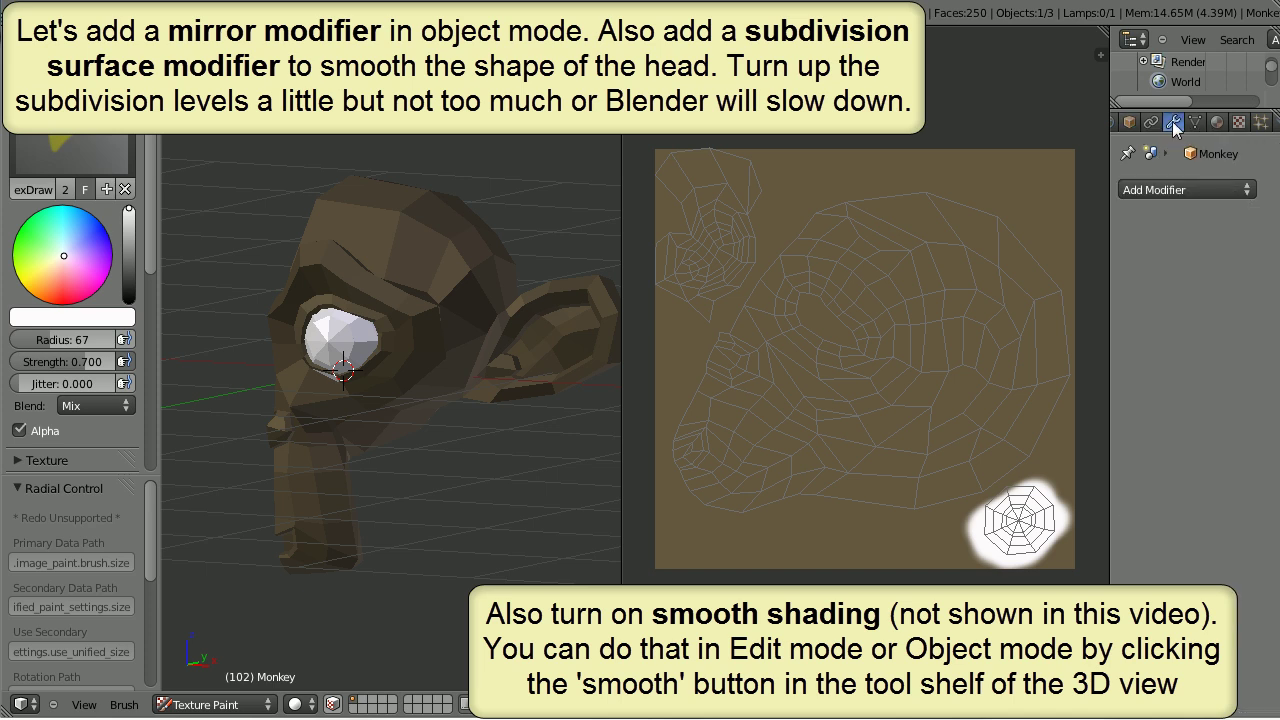
click(1160, 189)
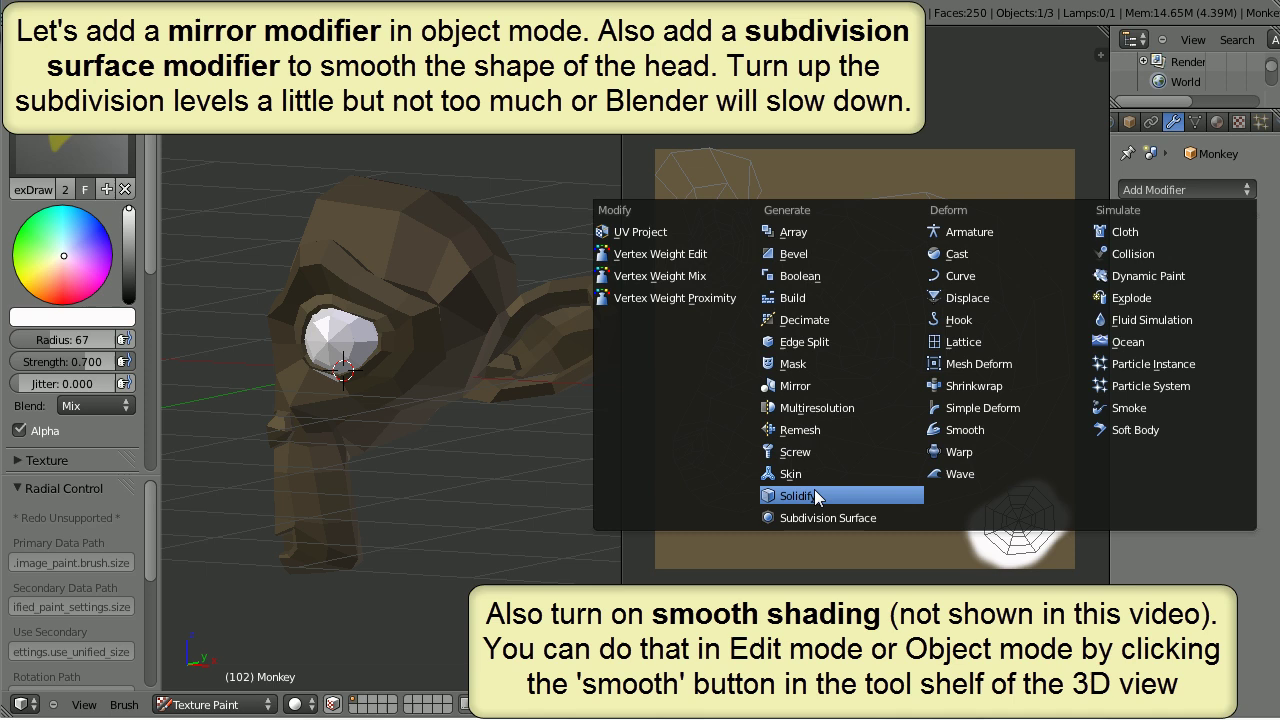
click(800, 388)
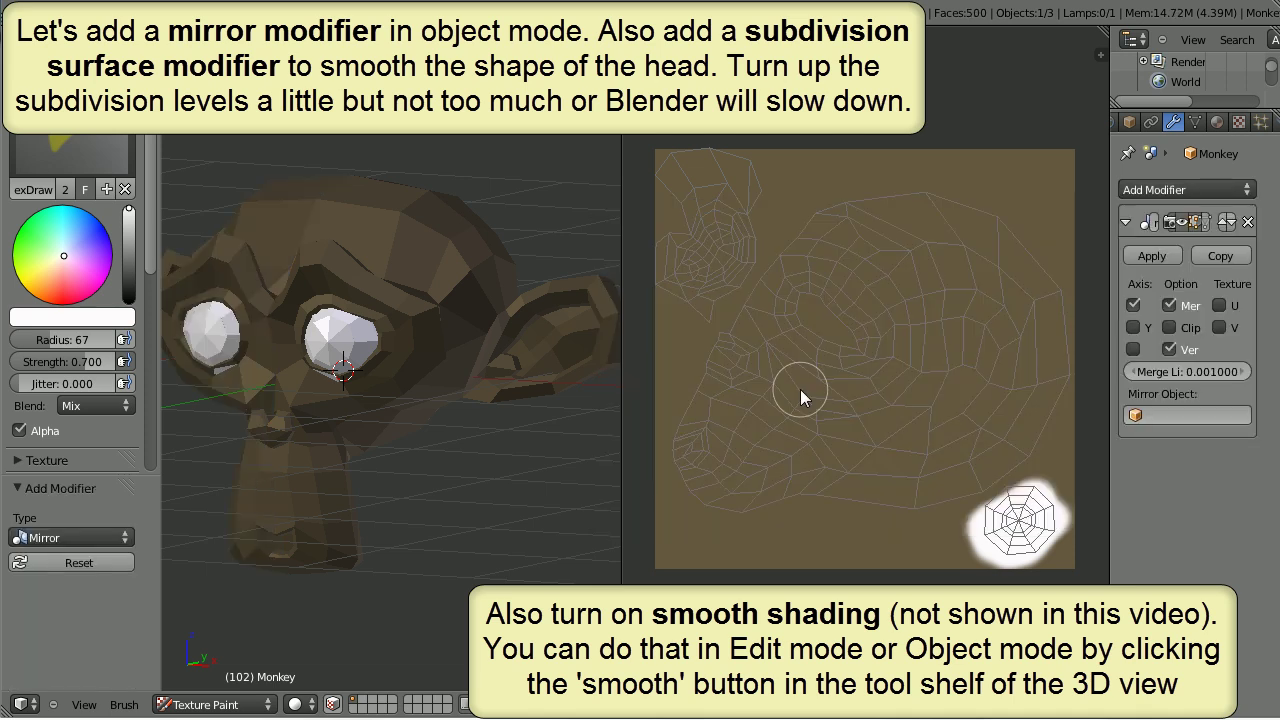
- Add a Subdivision Surface modifier at view level 3, then widen the image editor and 3D view
click(1210, 192)
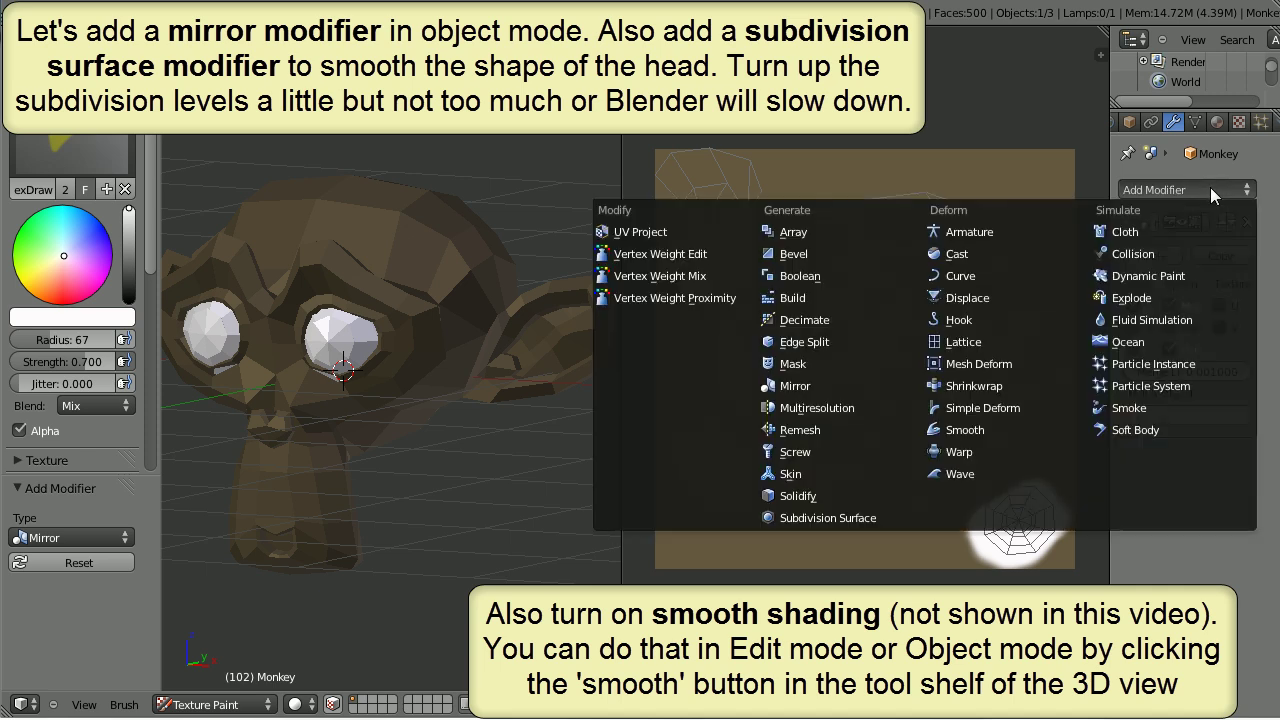
click(823, 518)
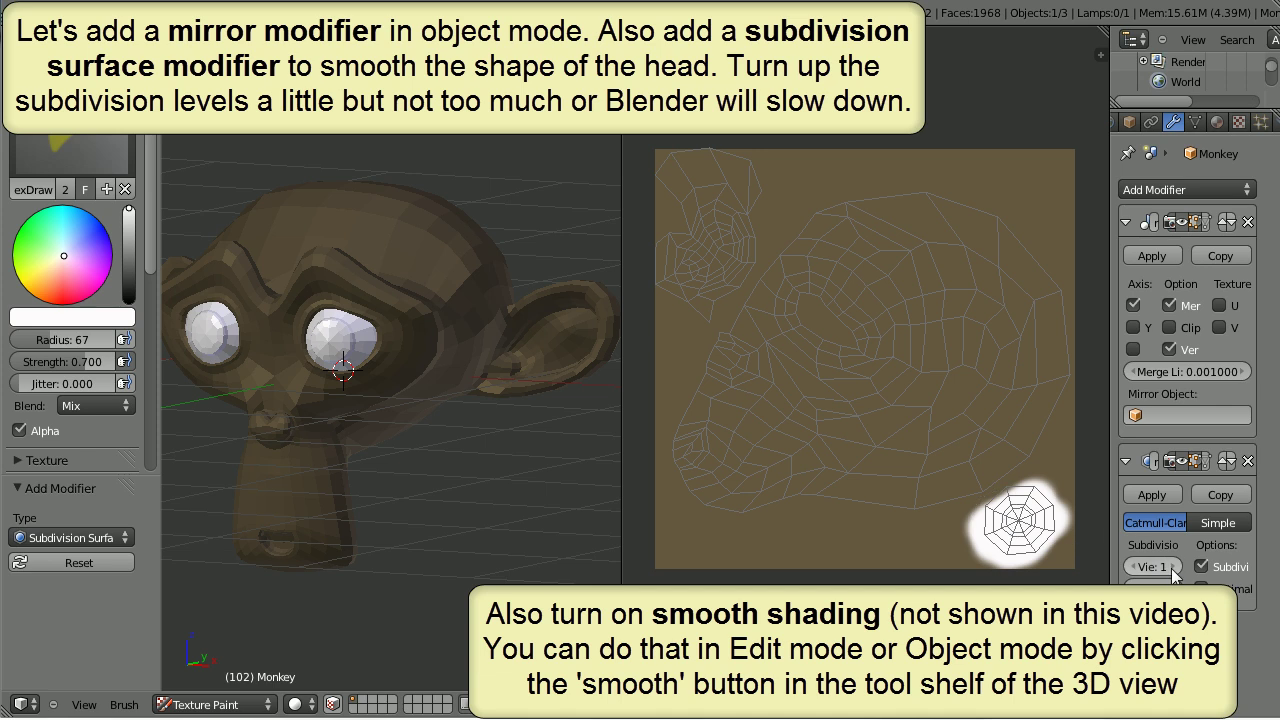
drag(1173, 573, 1190, 573)
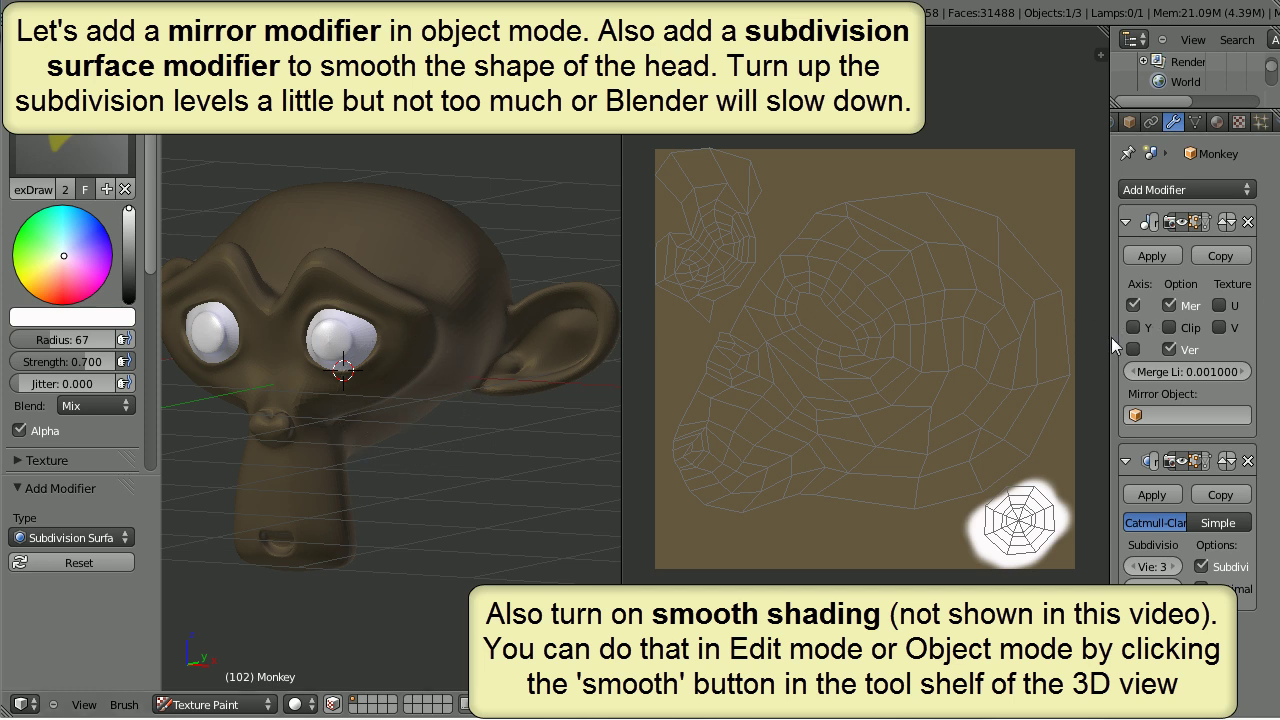
drag(1109, 340, 1227, 345)
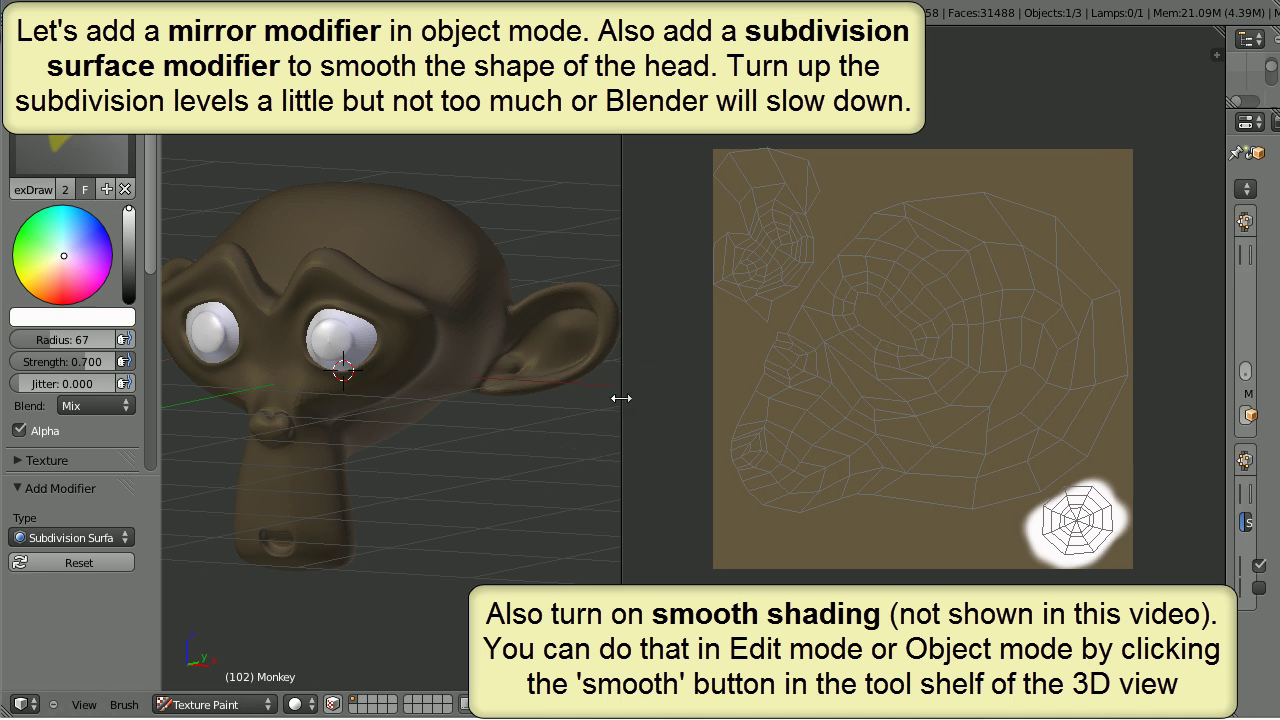
drag(621, 398, 756, 396)
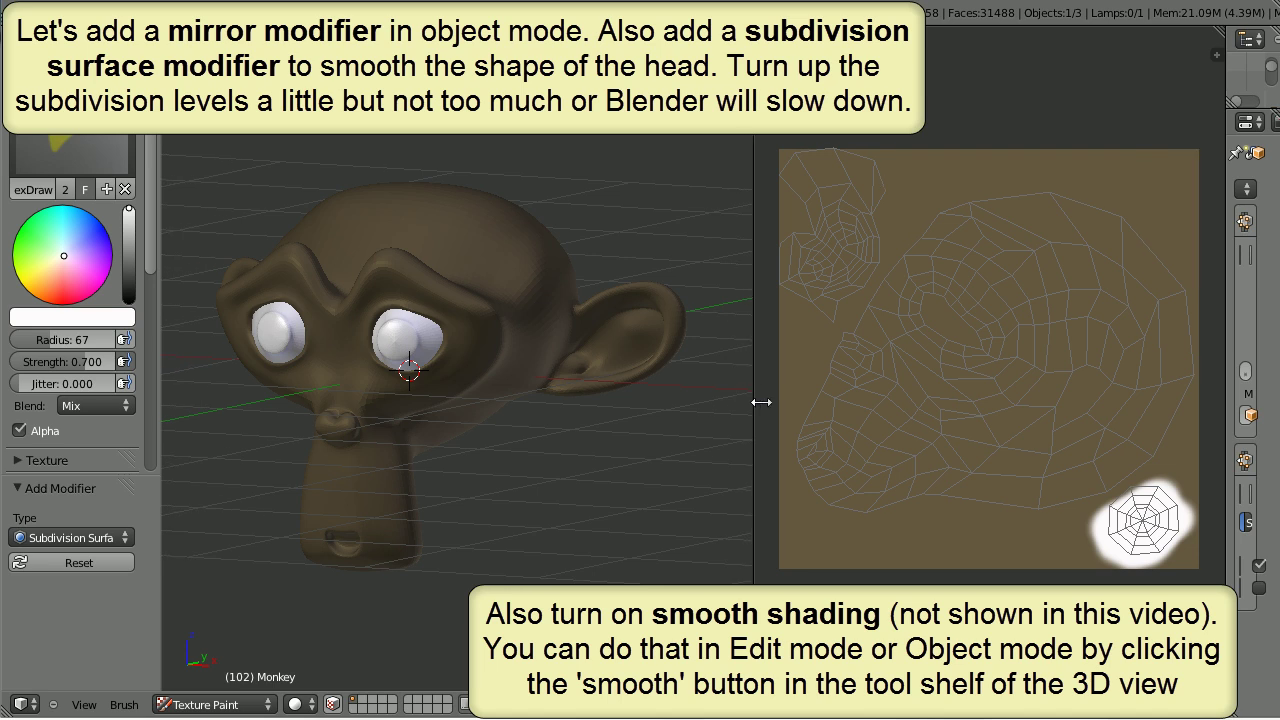
- Set the brush colour to black and the brush radius to 70
click(134, 229)
drag(137, 233, 133, 303)
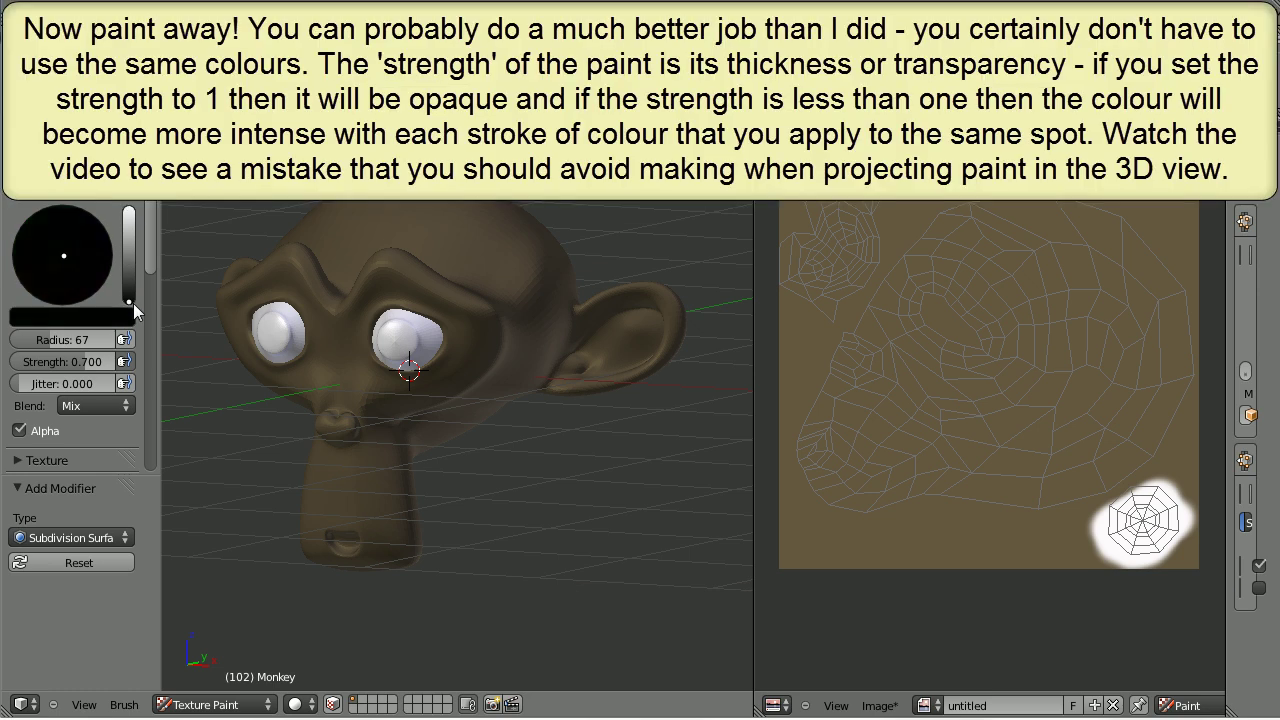
click(1001, 517)
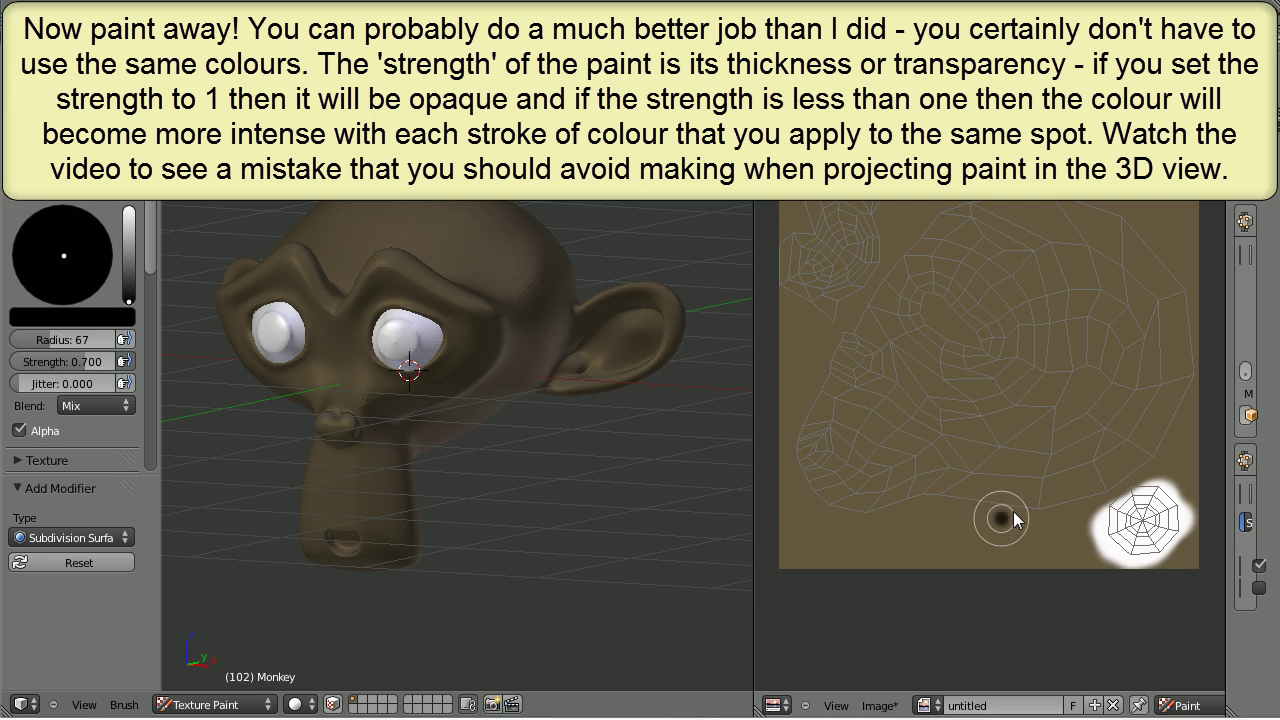
click(1023, 530)
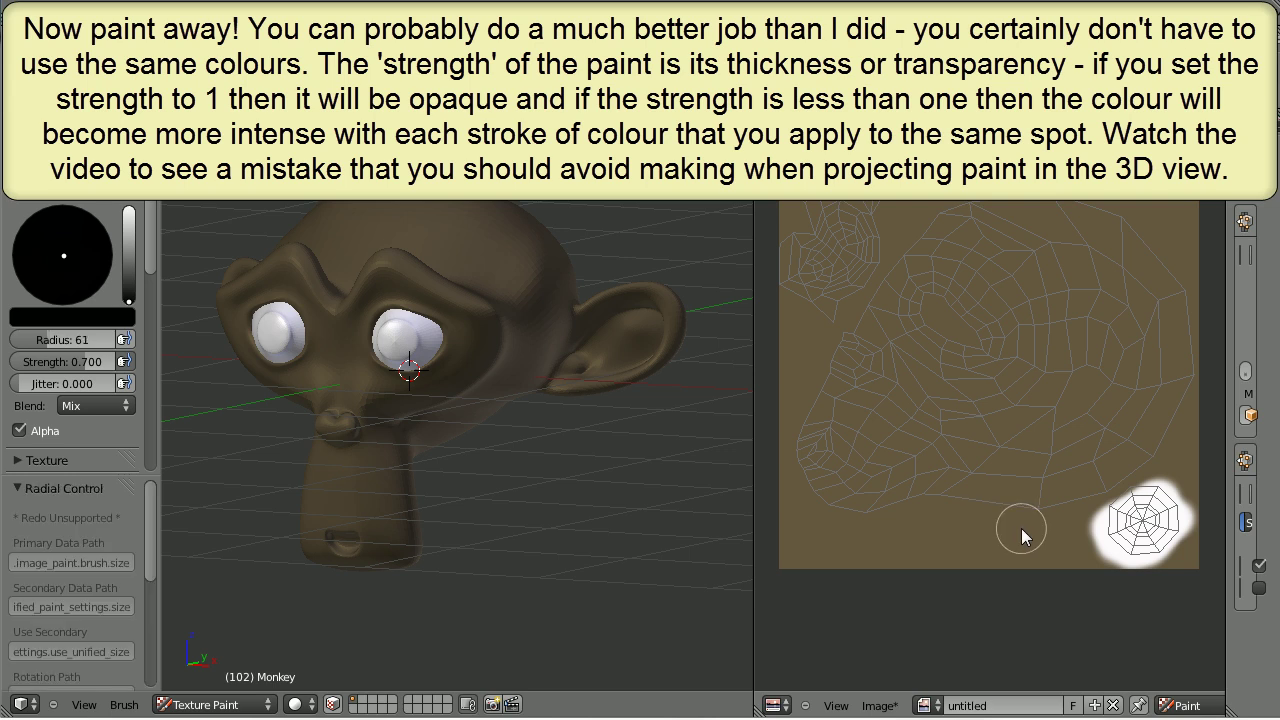
key(f)
click(1022, 541)
- Dab solid black pupils into the eye island's centre, shrinking the brush to radius 43
scroll(1101, 579, up, 2)
scroll(1099, 578, up, 1)
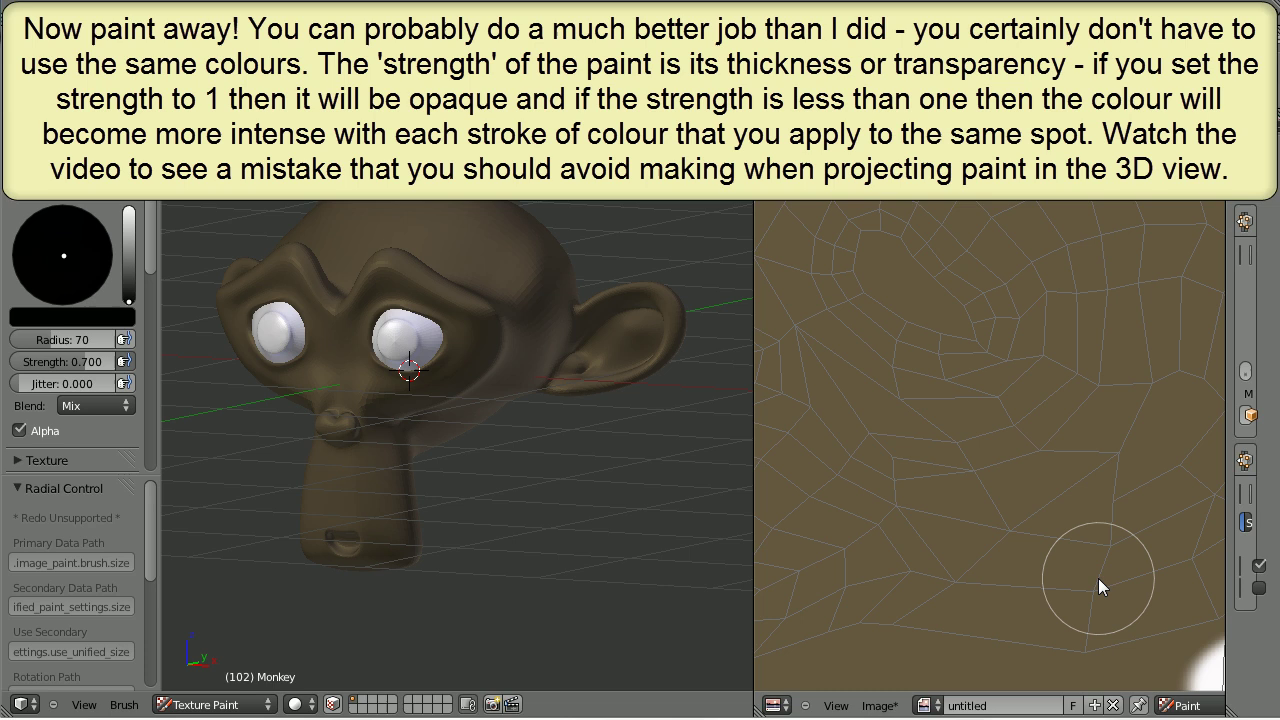
scroll(1086, 537, down, 3)
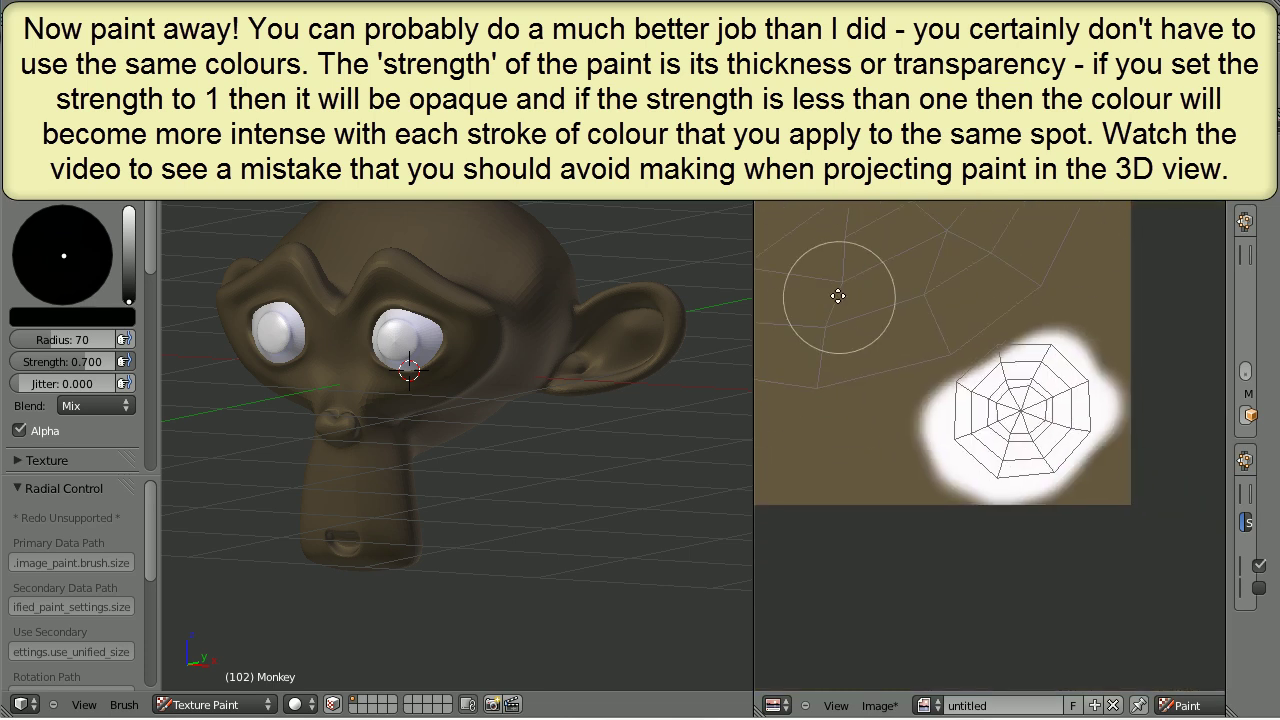
click(1014, 405)
click(1014, 410)
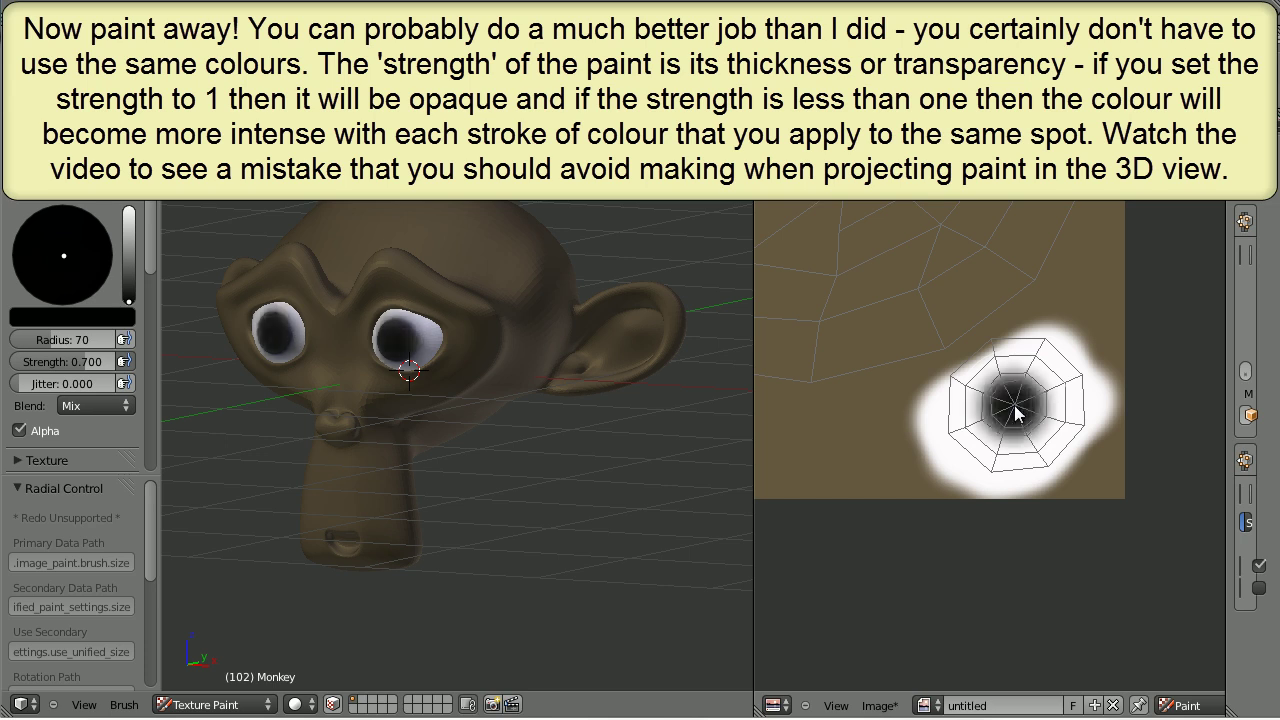
key(f)
click(1014, 410)
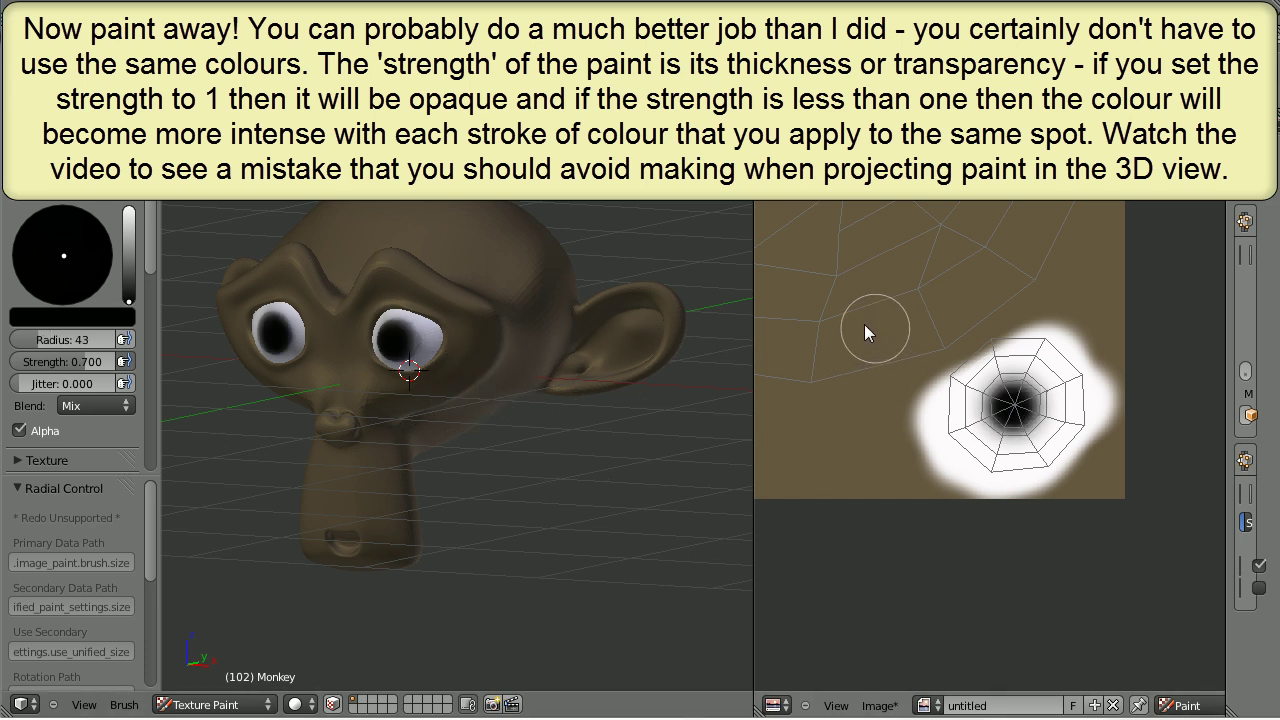
scroll(910, 318, up, 5)
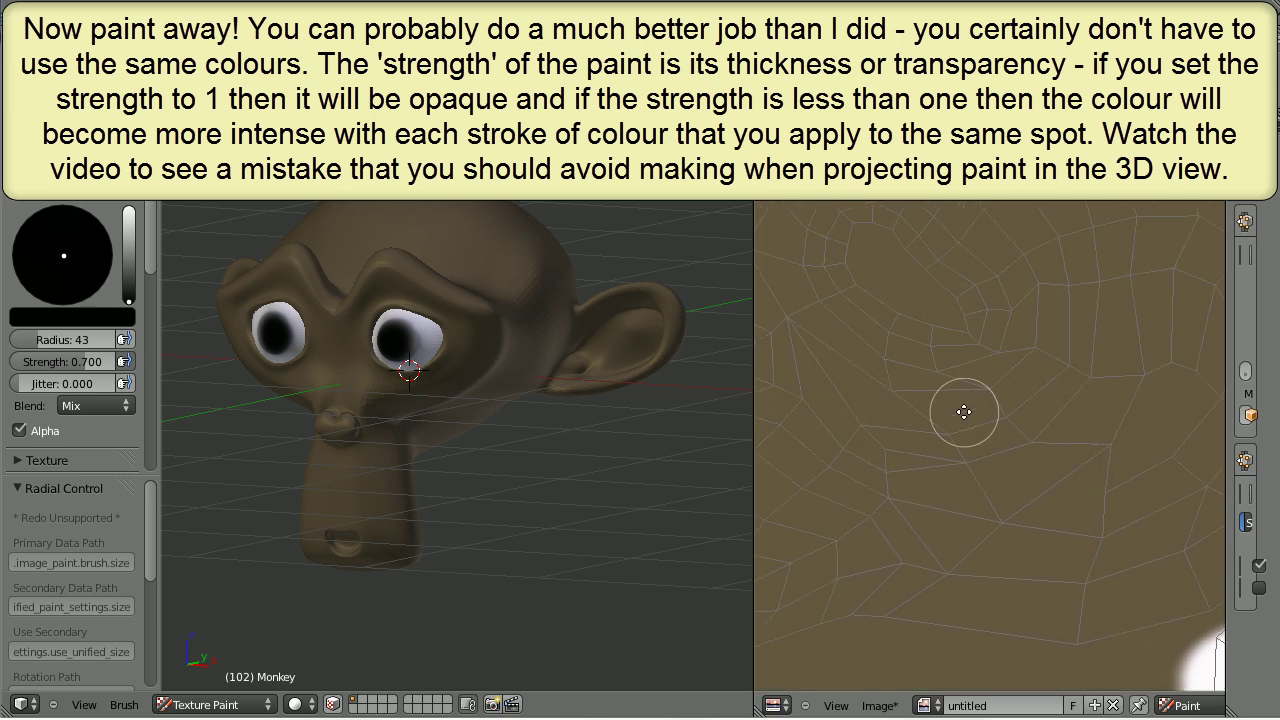
scroll(910, 433, up, 2)
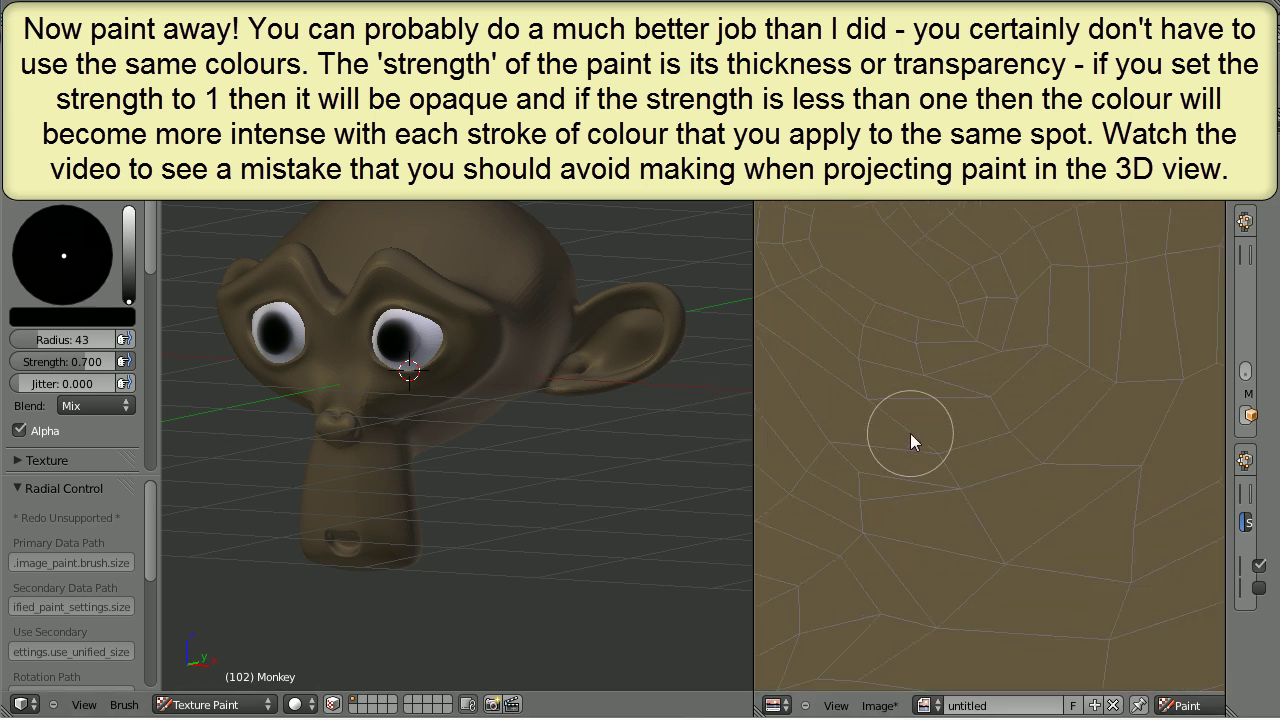
scroll(910, 433, down, 6)
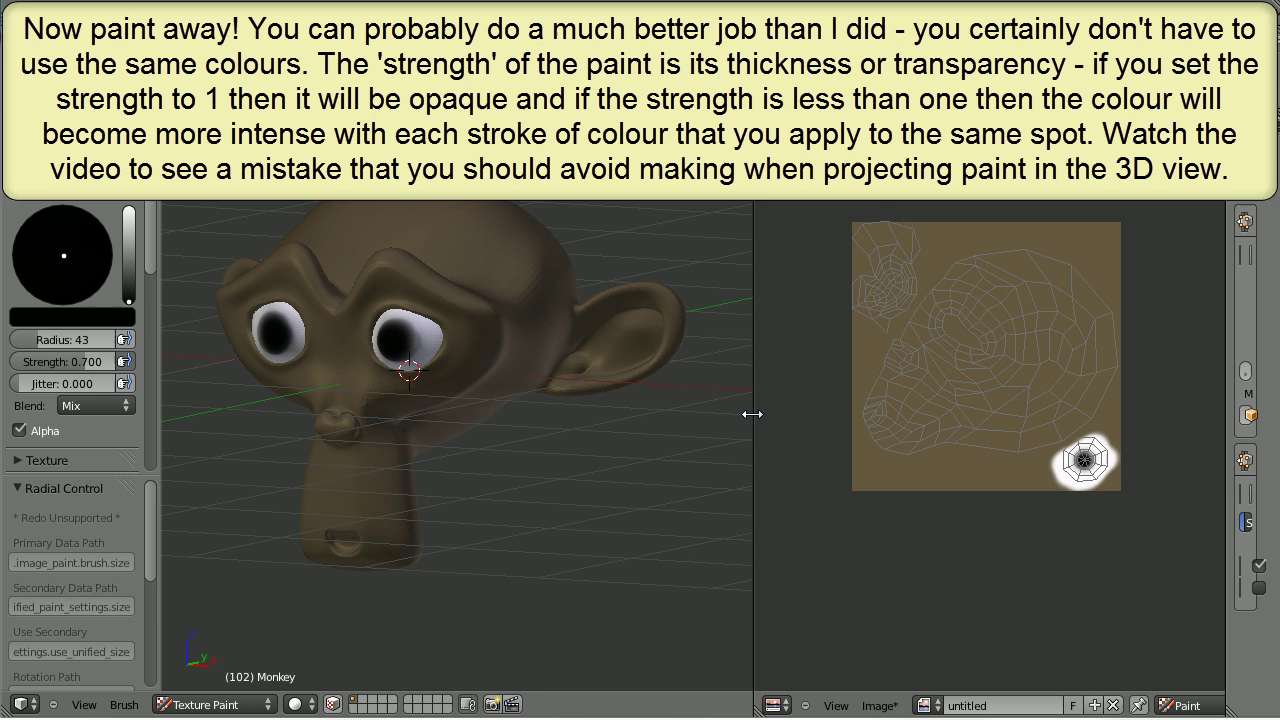
- Lighten the brush to near white and paint a pale patch over the brow above the eye
drag(752, 413, 903, 423)
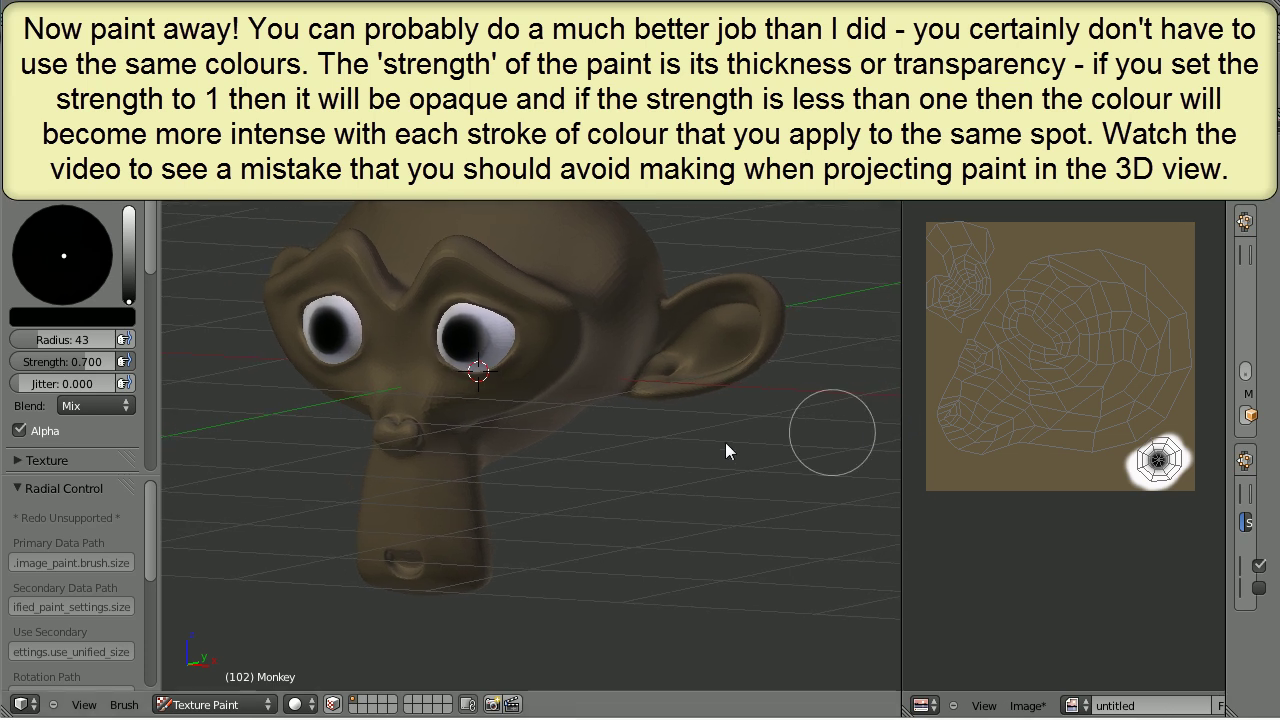
mouse_move(727, 451)
middle_down()
mouse_move(590, 455)
mouse_move(737, 430)
middle_up()
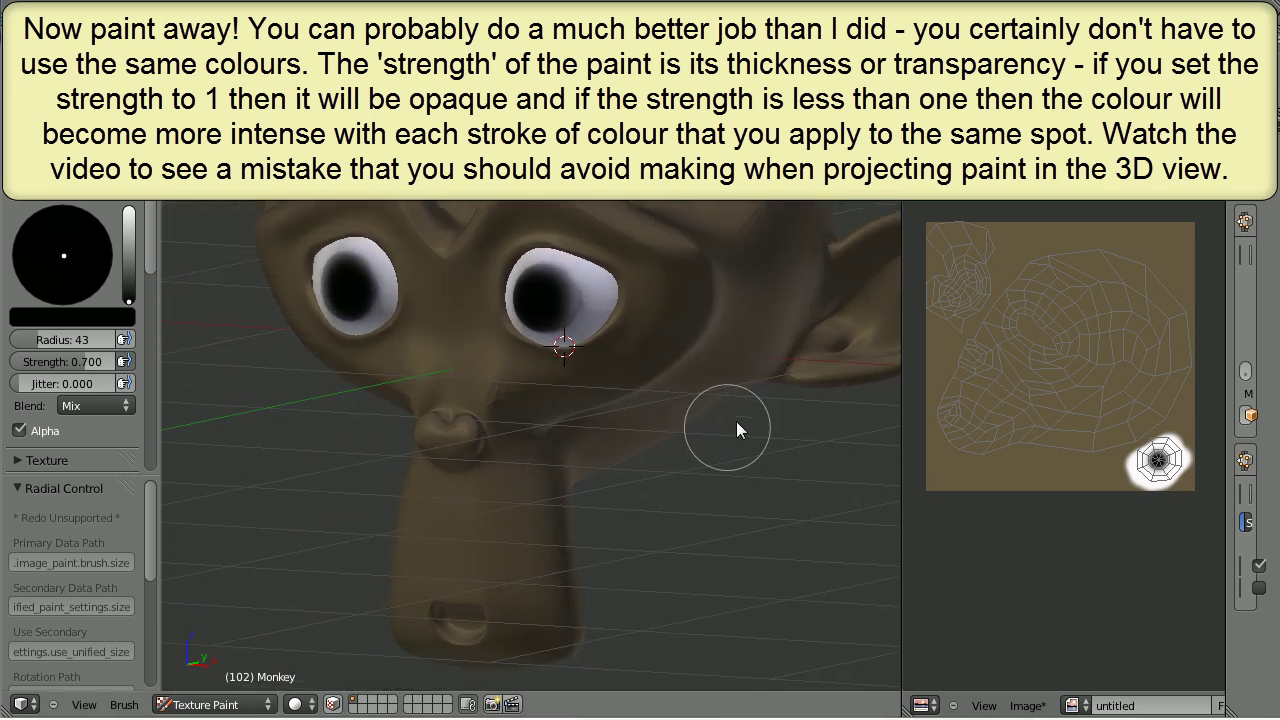
click(130, 258)
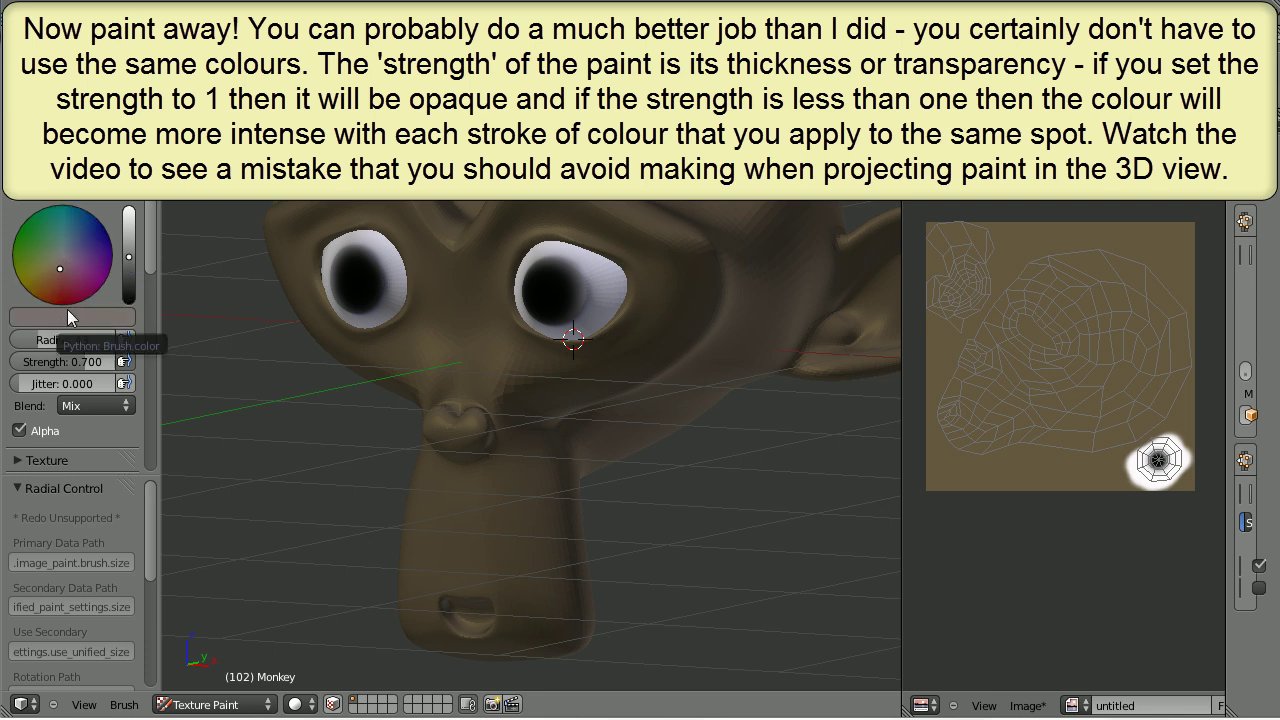
click(128, 240)
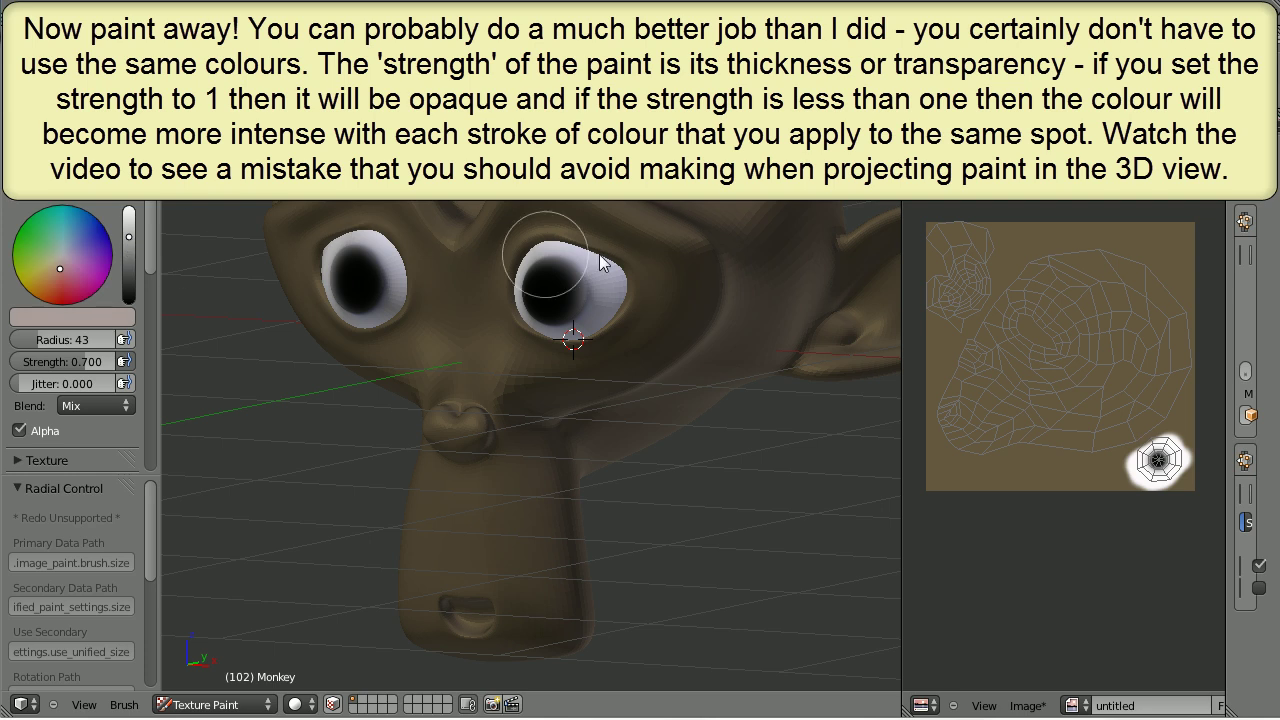
mouse_move(708, 268)
middle_down()
mouse_move(629, 352)
mouse_move(586, 323)
middle_up()
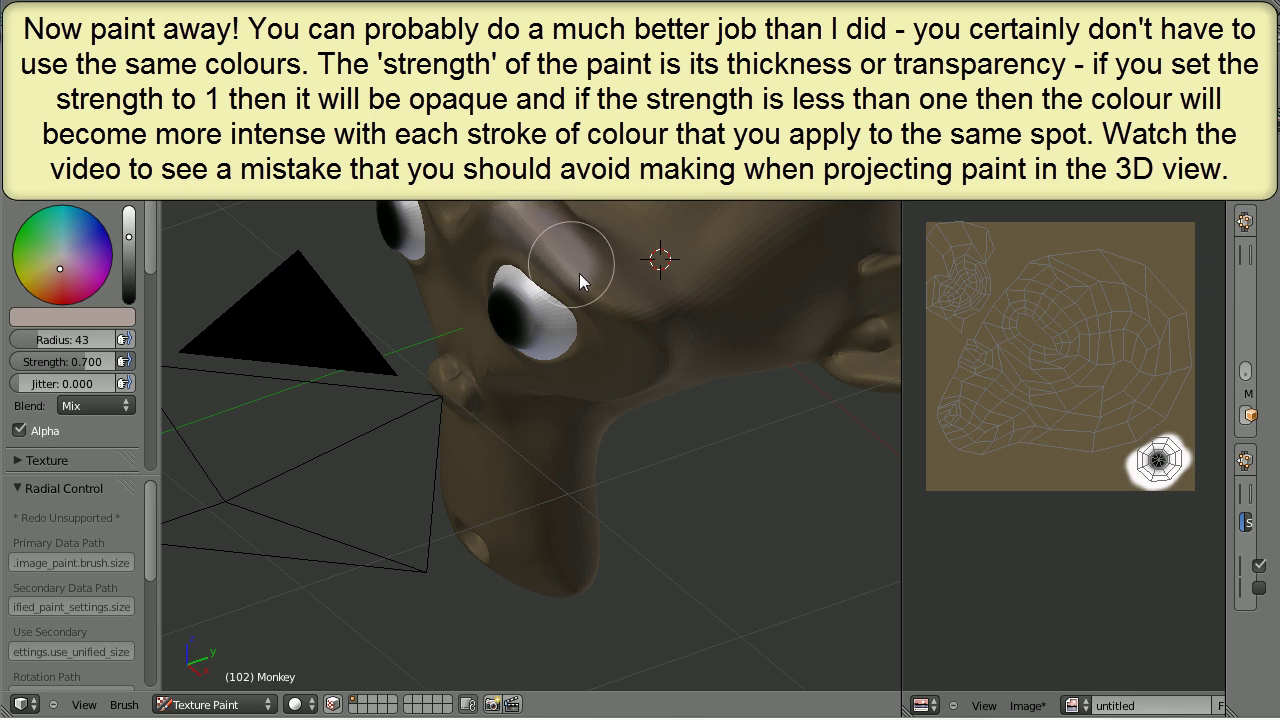
drag(642, 311, 653, 321)
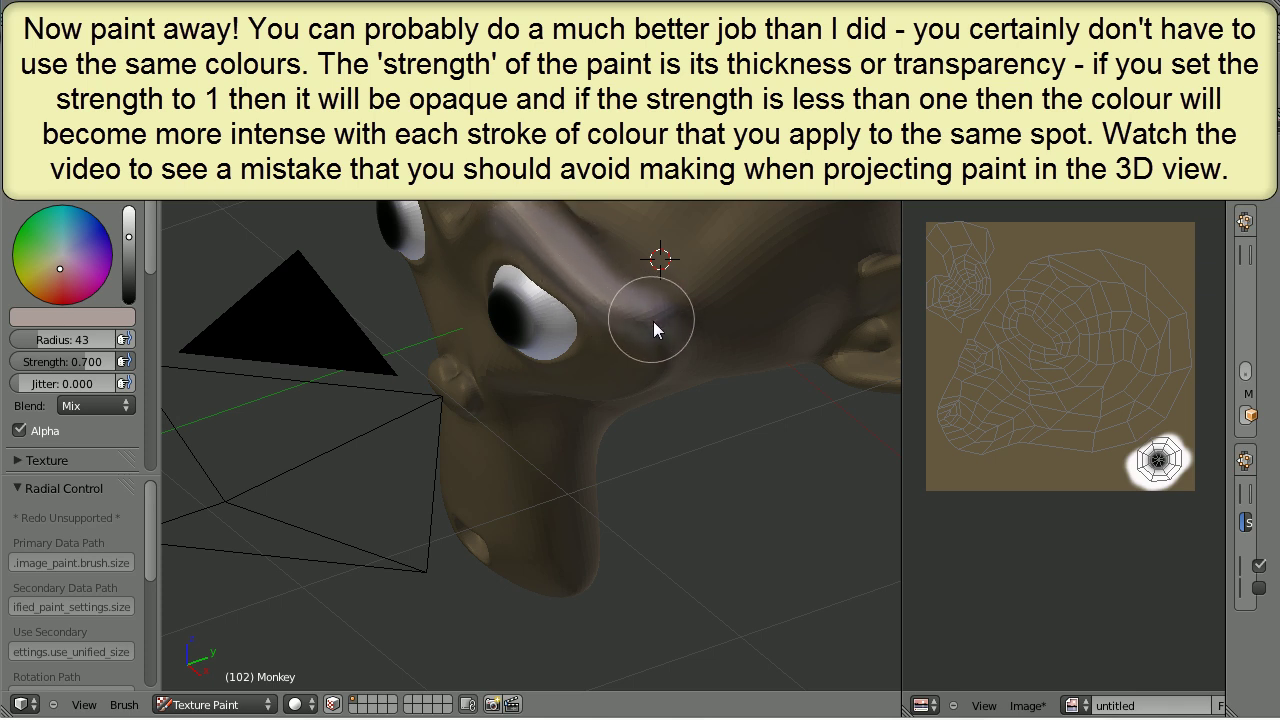
middle_drag(705, 373, 710, 285)
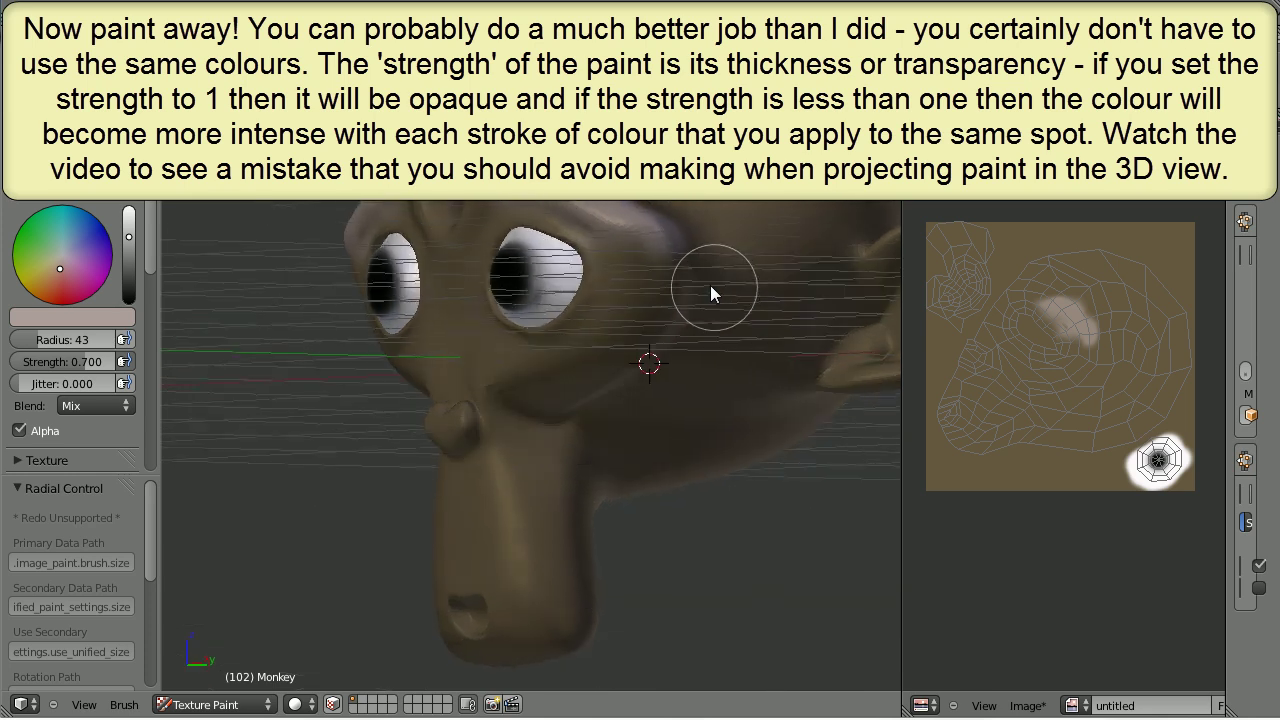
mouse_move(679, 281)
mouse_down()
mouse_move(669, 313)
mouse_move(634, 333)
mouse_up()
- Paint pale highlights along both brows, undoing a stray forehead mark
mouse_move(622, 180)
middle_down()
mouse_move(747, 251)
mouse_move(774, 241)
mouse_move(733, 228)
middle_up()
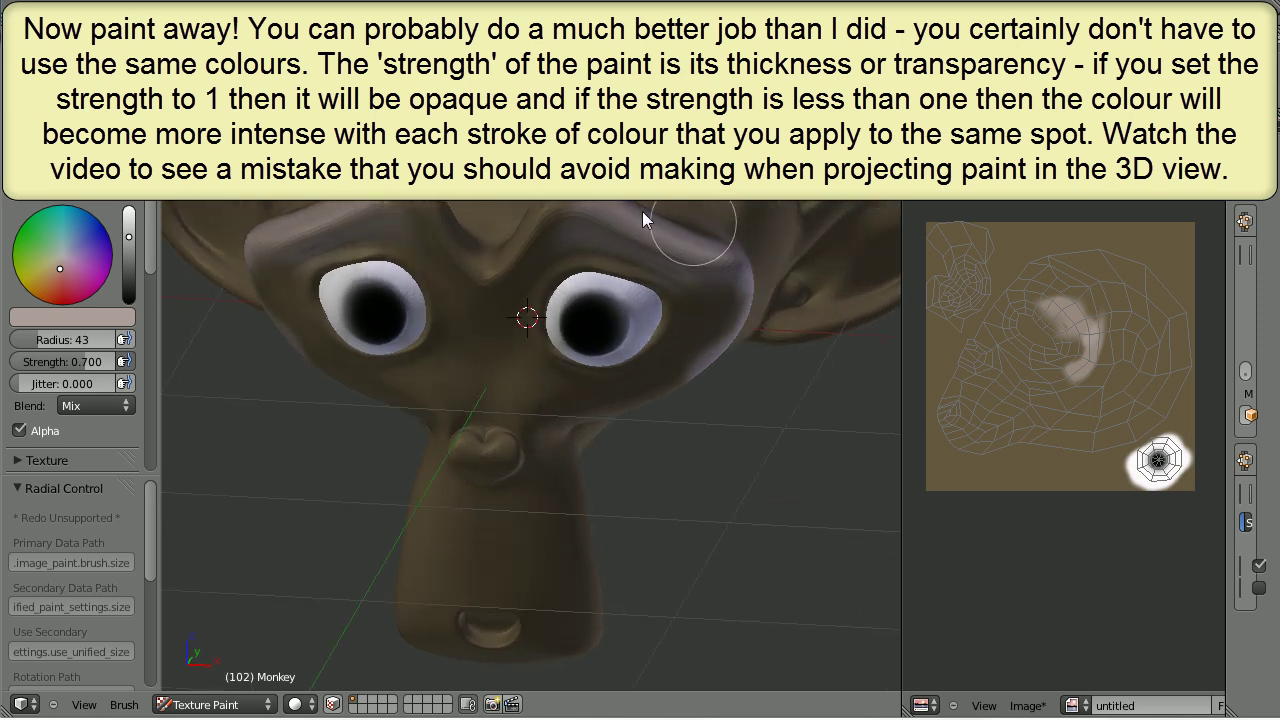
mouse_move(498, 213)
mouse_down()
mouse_move(511, 228)
mouse_move(535, 206)
mouse_move(632, 195)
mouse_move(683, 170)
mouse_up()
mouse_move(688, 200)
middle_down()
mouse_move(703, 218)
mouse_move(679, 219)
middle_up()
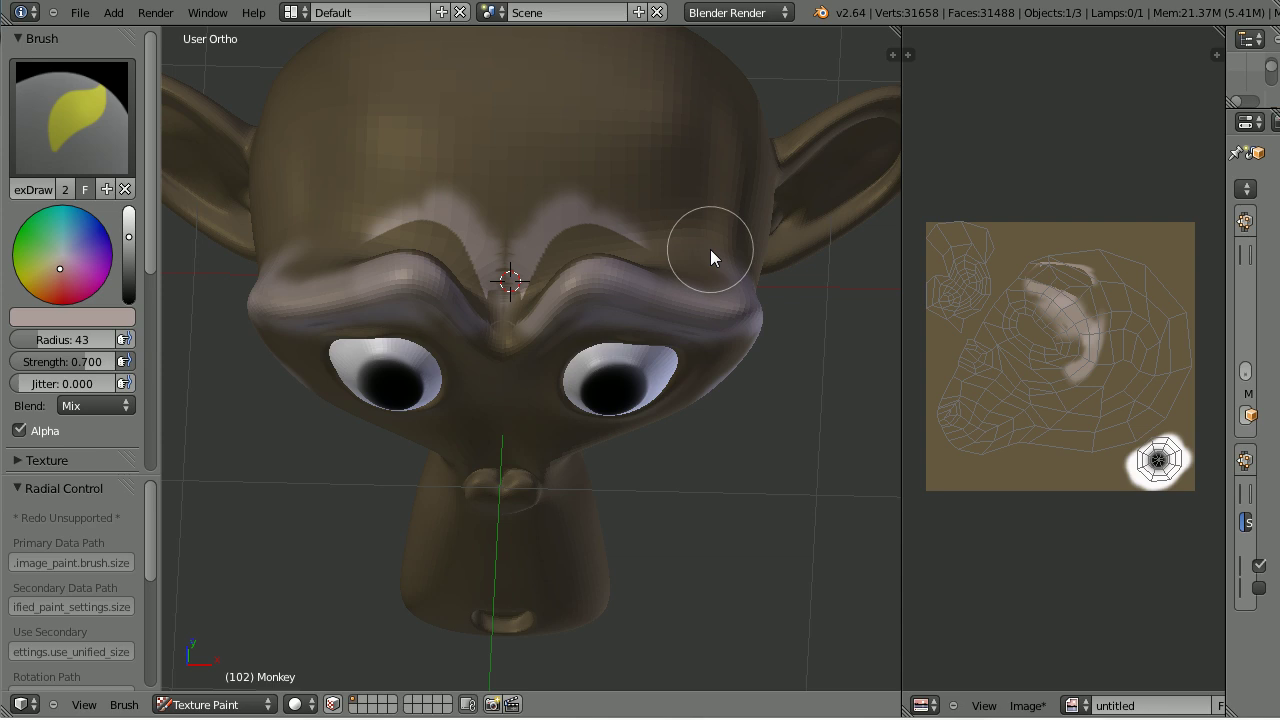
key(ctrl+z)
mouse_move(631, 281)
middle_down()
mouse_move(625, 337)
mouse_move(611, 342)
middle_up()
mouse_move(535, 386)
mouse_down()
mouse_move(559, 354)
mouse_move(615, 348)
mouse_up()
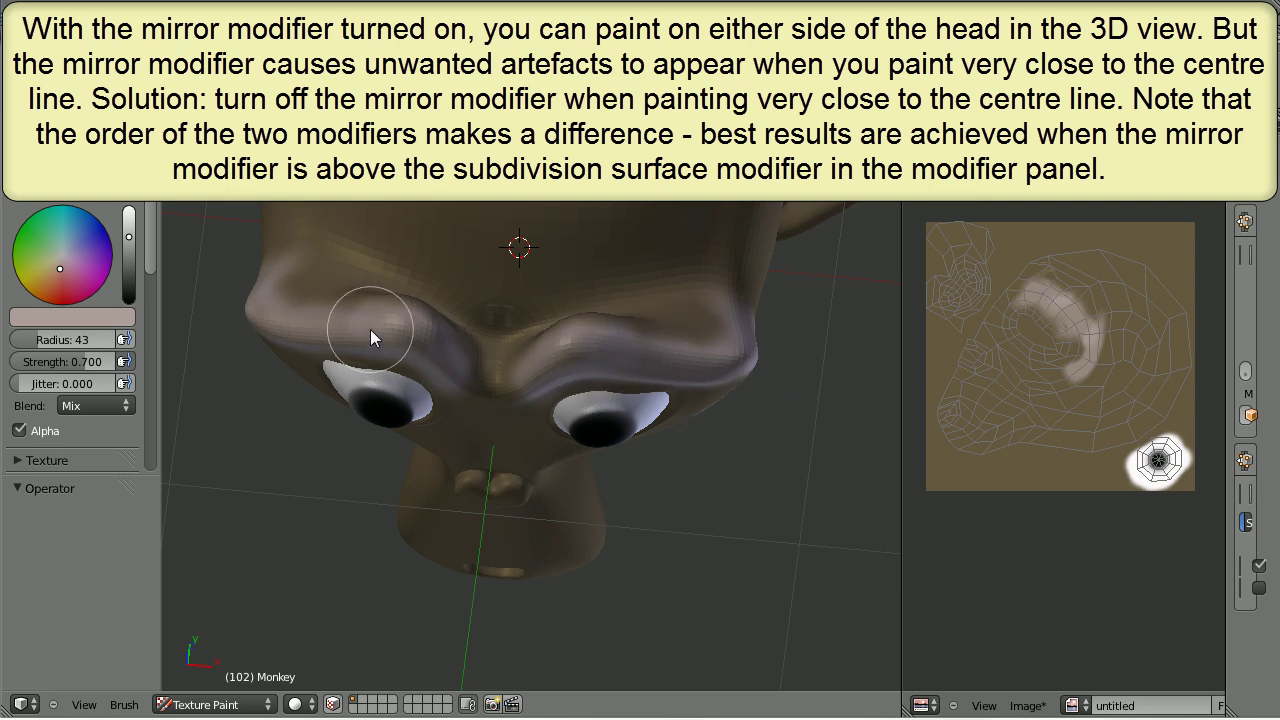
drag(329, 331, 276, 333)
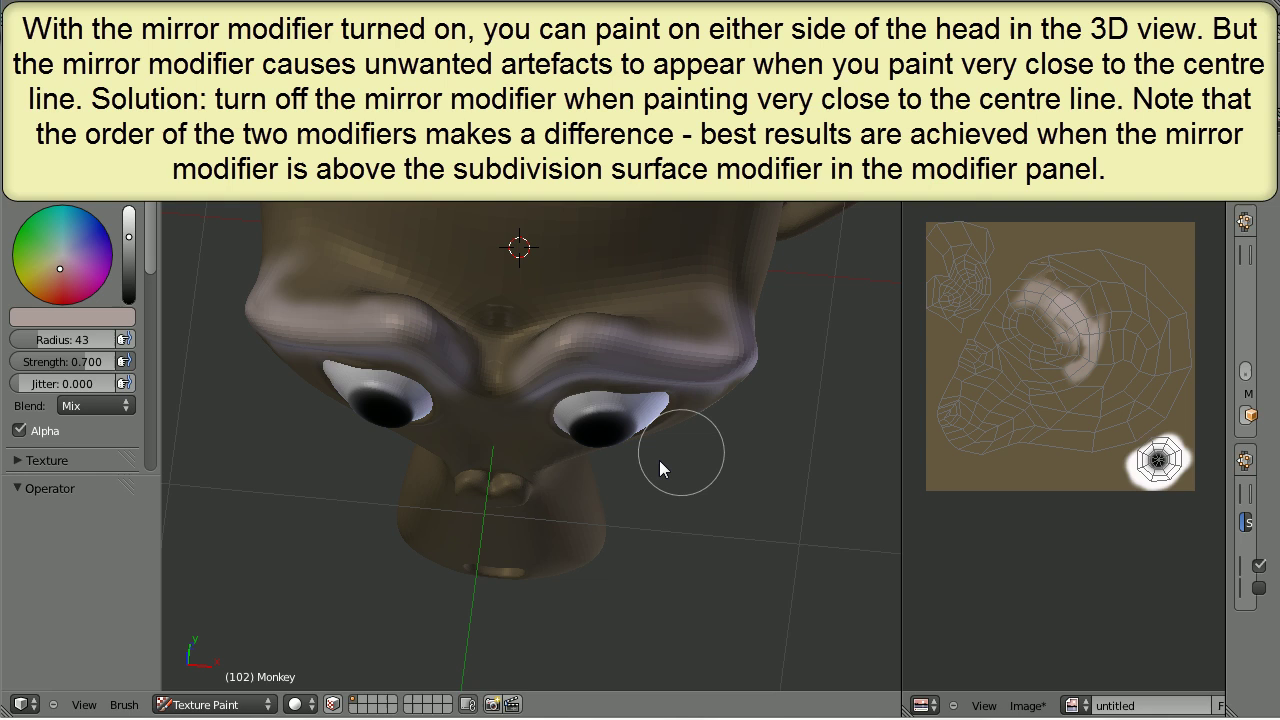
mouse_move(659, 460)
middle_down()
mouse_move(558, 392)
mouse_move(535, 302)
middle_up()
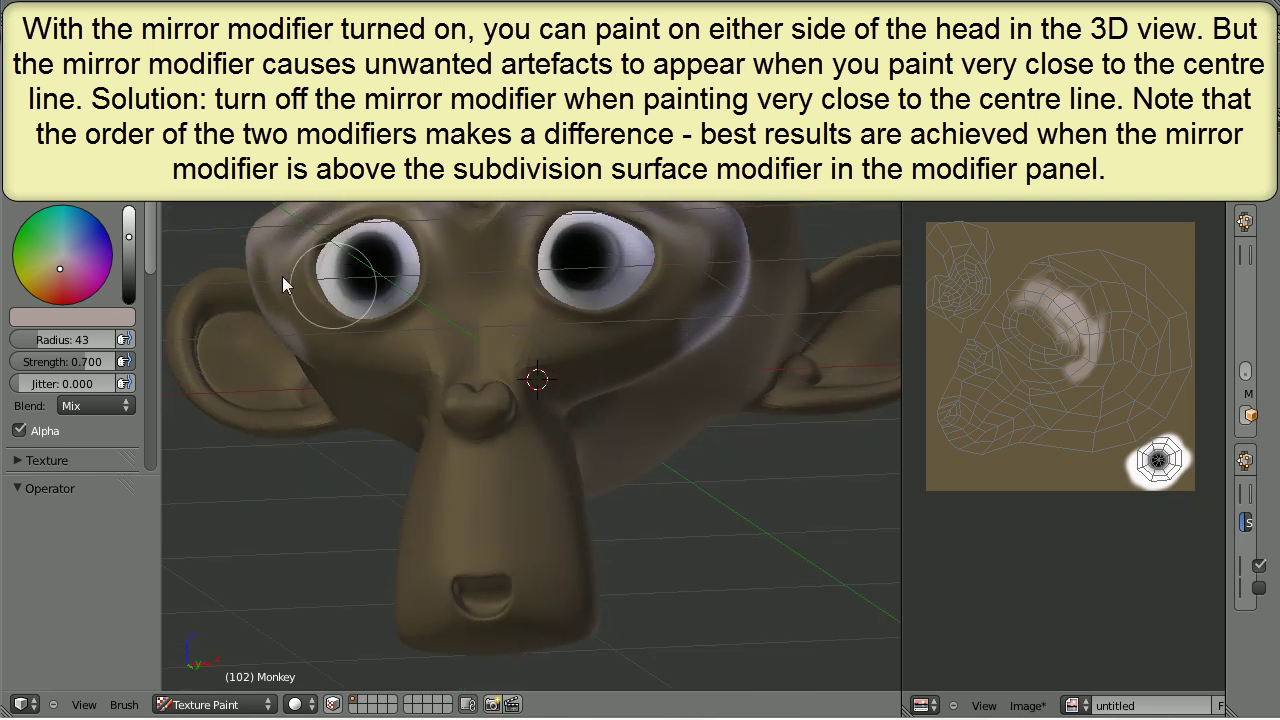
- Set the brush colour to near black and darken the monkey's nose
click(129, 286)
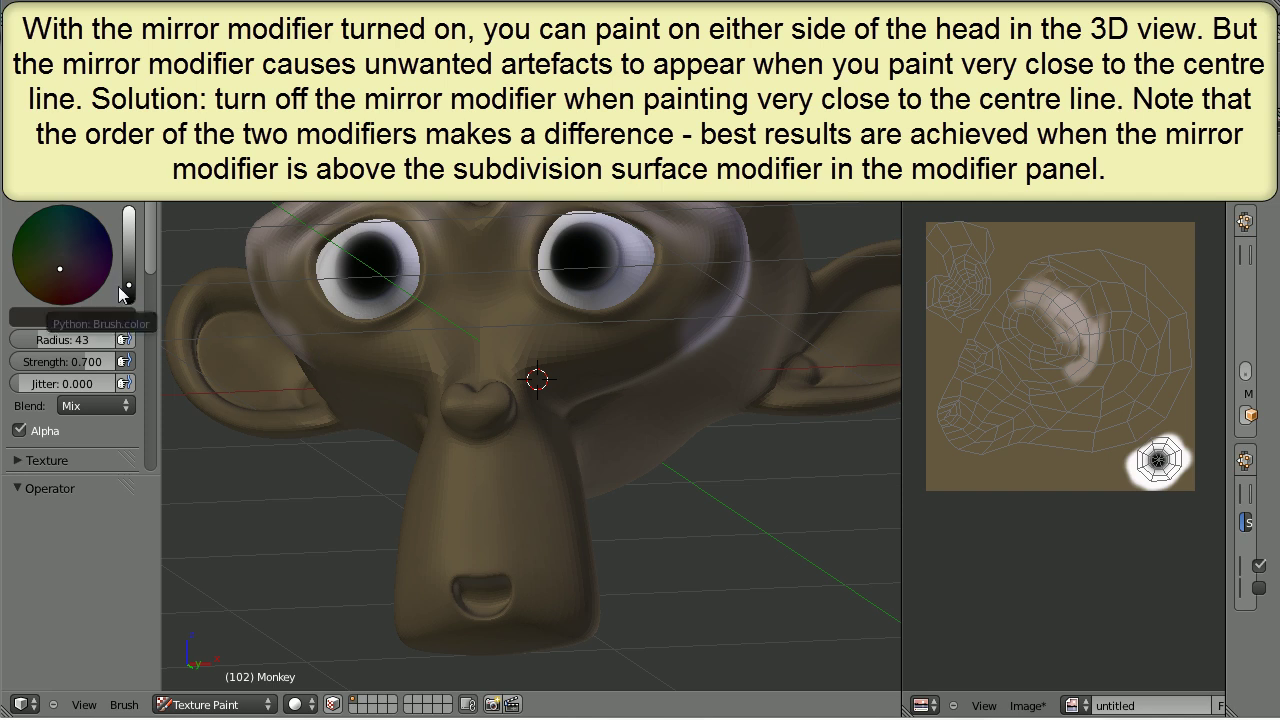
scroll(480, 418, up, 2)
scroll(492, 416, up, 4)
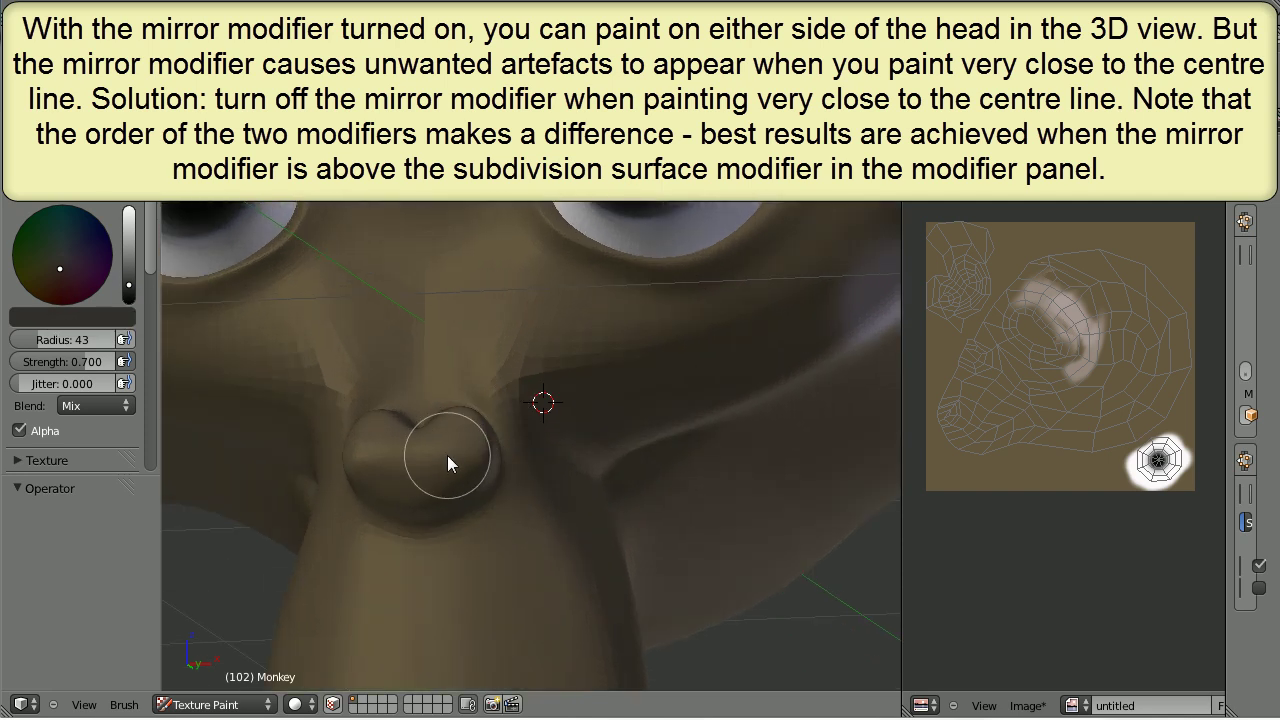
mouse_move(396, 514)
mouse_down()
mouse_move(374, 502)
mouse_move(381, 524)
mouse_move(409, 520)
mouse_move(405, 563)
mouse_move(434, 532)
mouse_move(275, 525)
mouse_up()
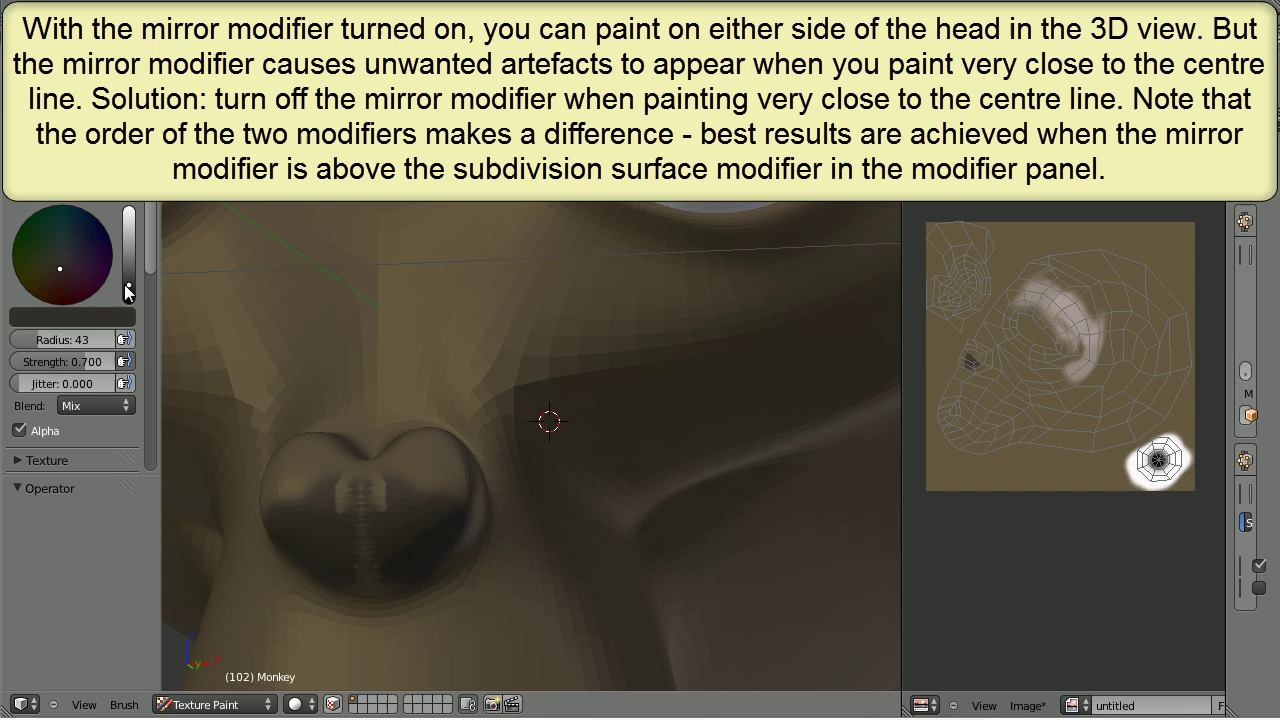
drag(133, 284, 131, 296)
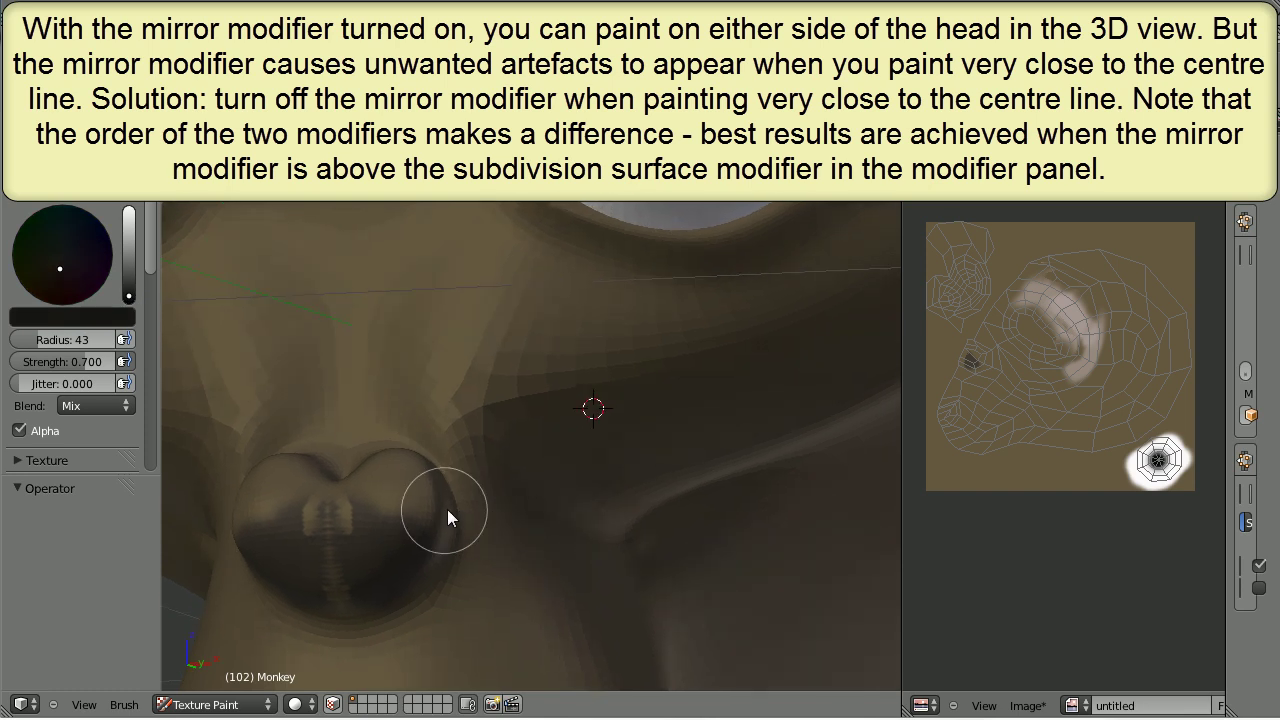
mouse_move(449, 509)
middle_down()
mouse_move(558, 417)
mouse_move(600, 337)
middle_up()
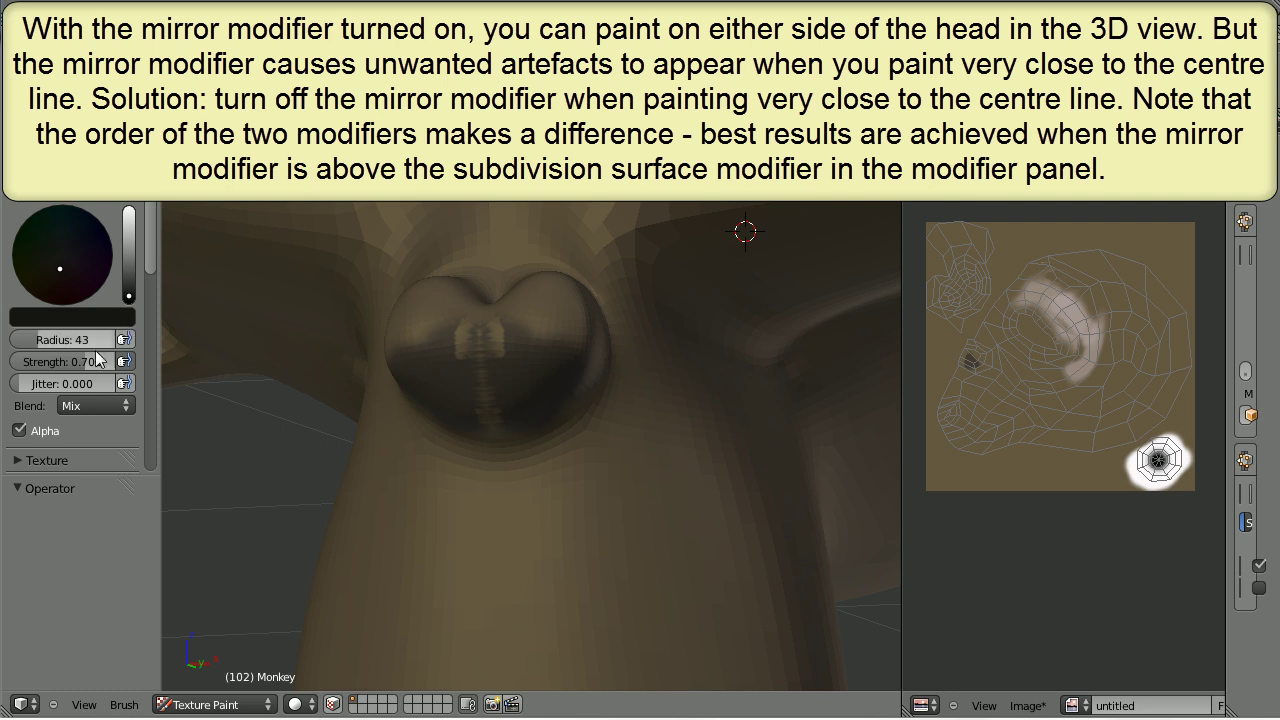
- Raise brush strength to 0.994 and paint both nostrils and the centre seam solid dark
drag(86, 361, 128, 362)
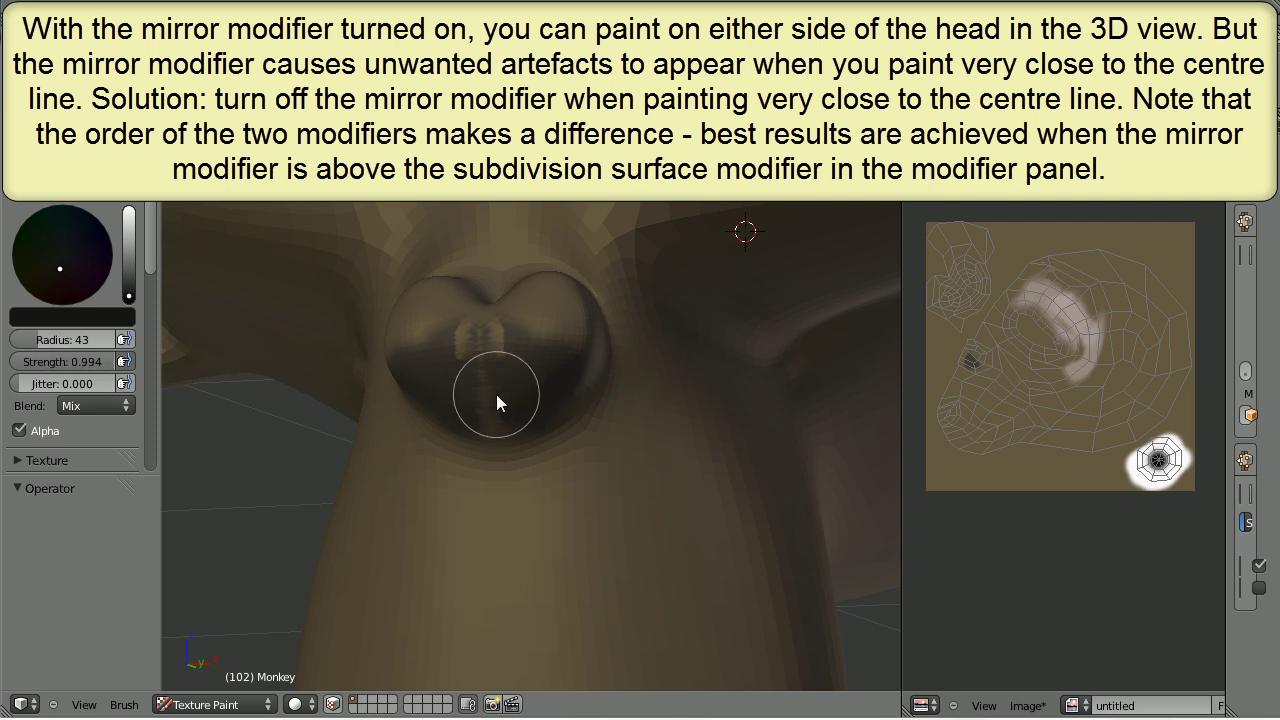
mouse_move(496, 394)
mouse_down()
mouse_move(556, 385)
mouse_move(496, 407)
mouse_move(552, 343)
mouse_move(546, 310)
mouse_move(574, 383)
mouse_move(581, 353)
mouse_move(576, 316)
mouse_move(559, 309)
mouse_move(550, 403)
mouse_move(600, 363)
mouse_up()
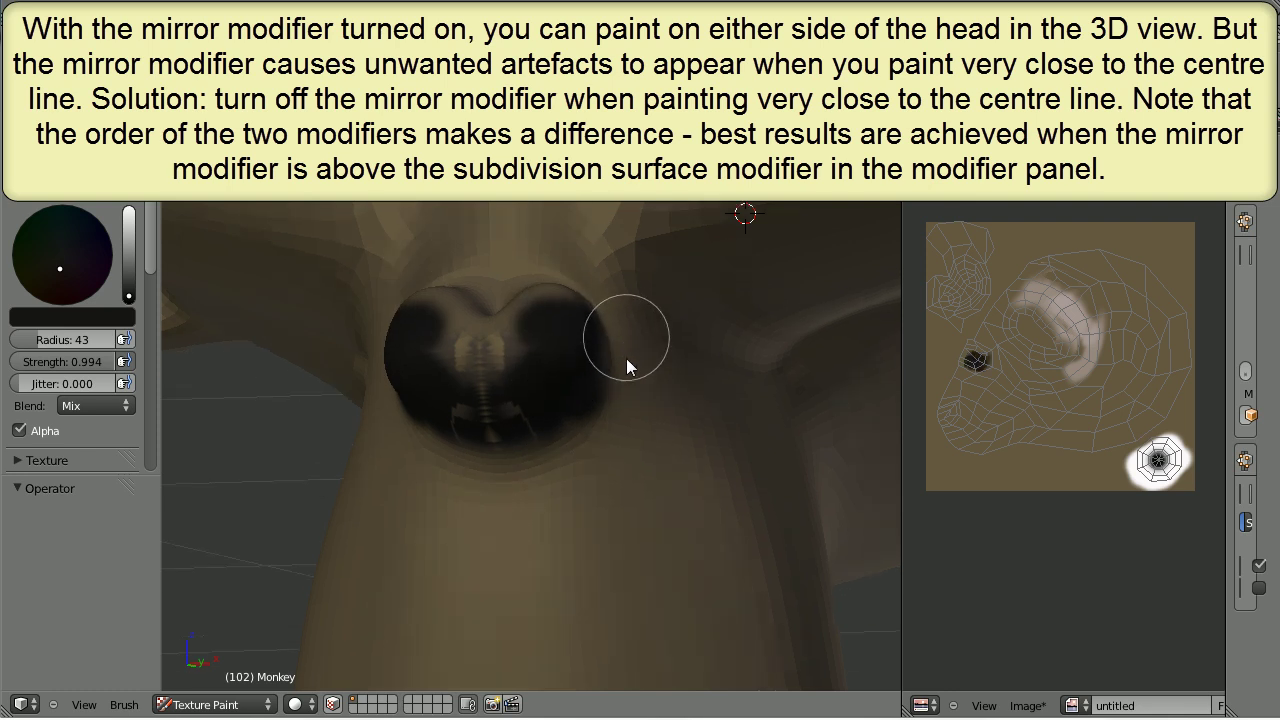
middle_drag(626, 368, 595, 413)
mouse_move(595, 413)
mouse_down()
mouse_move(526, 430)
mouse_move(418, 421)
mouse_move(463, 402)
mouse_move(527, 410)
mouse_move(553, 432)
mouse_move(557, 420)
mouse_move(521, 402)
mouse_move(455, 409)
mouse_move(438, 426)
mouse_move(445, 462)
mouse_move(481, 451)
mouse_move(463, 431)
mouse_move(459, 459)
mouse_move(474, 473)
mouse_move(438, 449)
mouse_up()
middle_drag(491, 503, 542, 412)
mouse_move(542, 412)
mouse_down()
mouse_move(585, 342)
mouse_move(548, 337)
mouse_move(540, 297)
mouse_move(515, 359)
mouse_move(596, 373)
mouse_move(637, 338)
mouse_move(620, 365)
mouse_up()
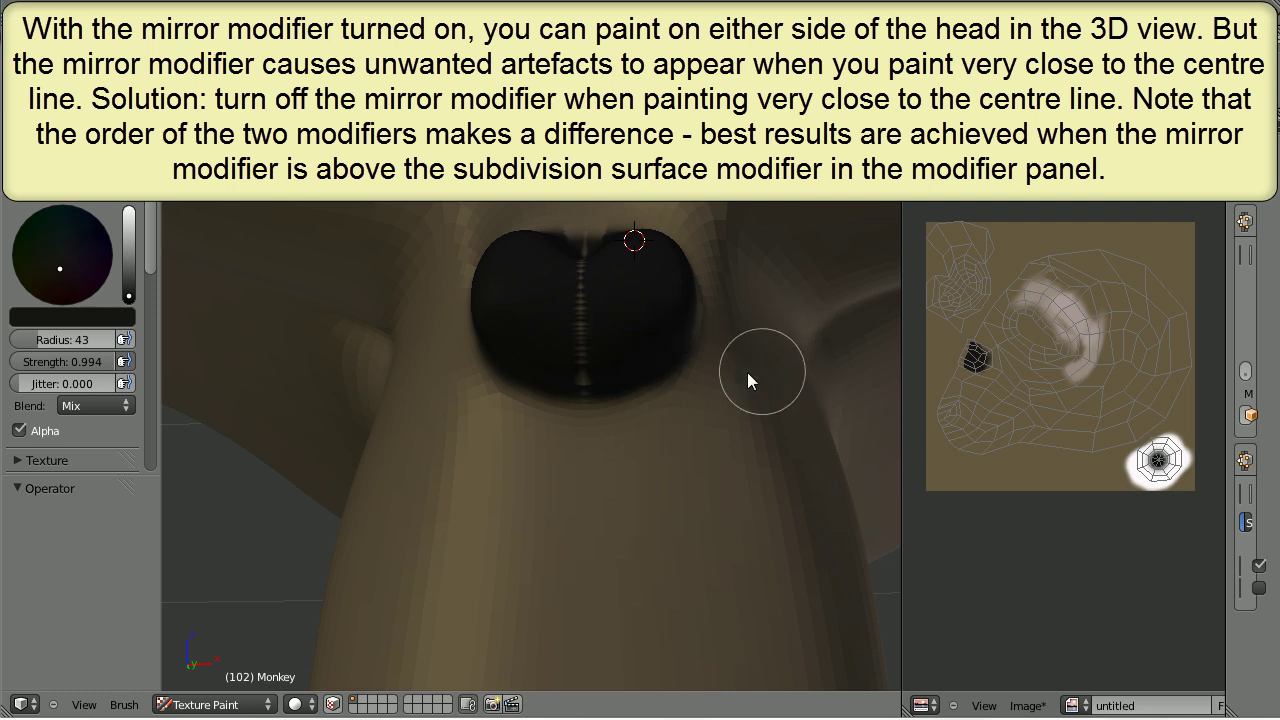
middle_drag(656, 322, 569, 444)
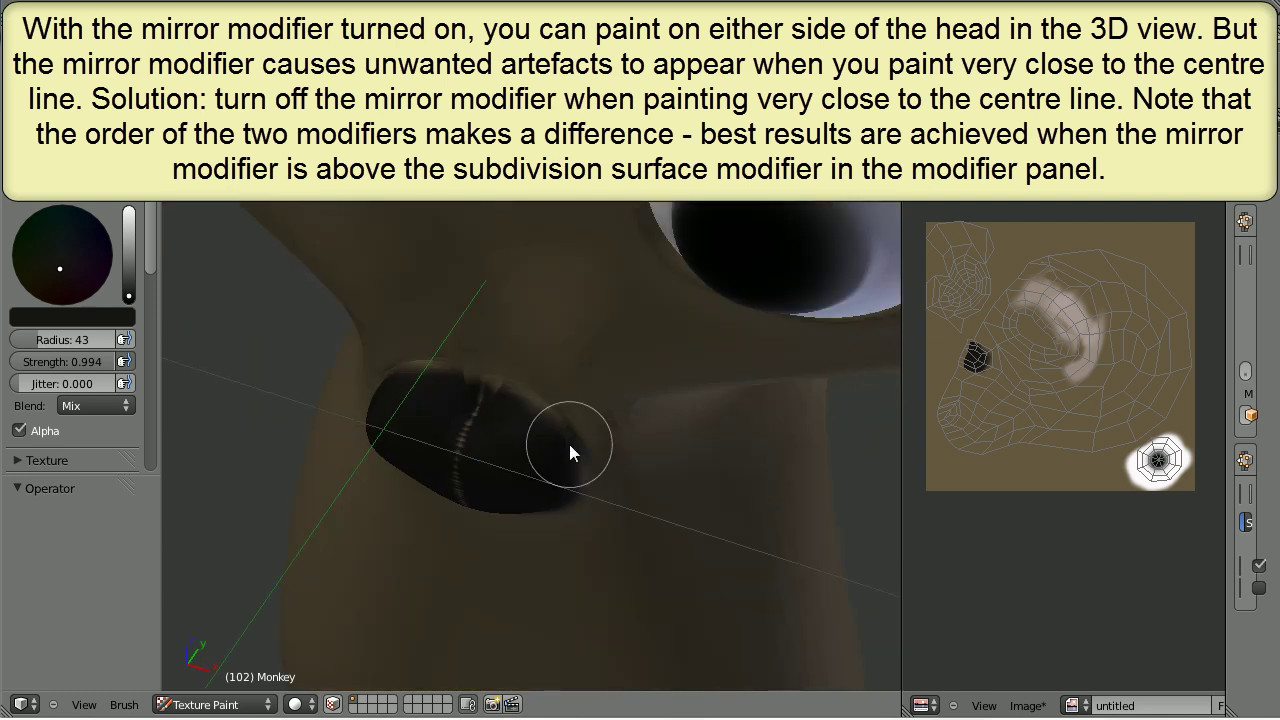
click(605, 447)
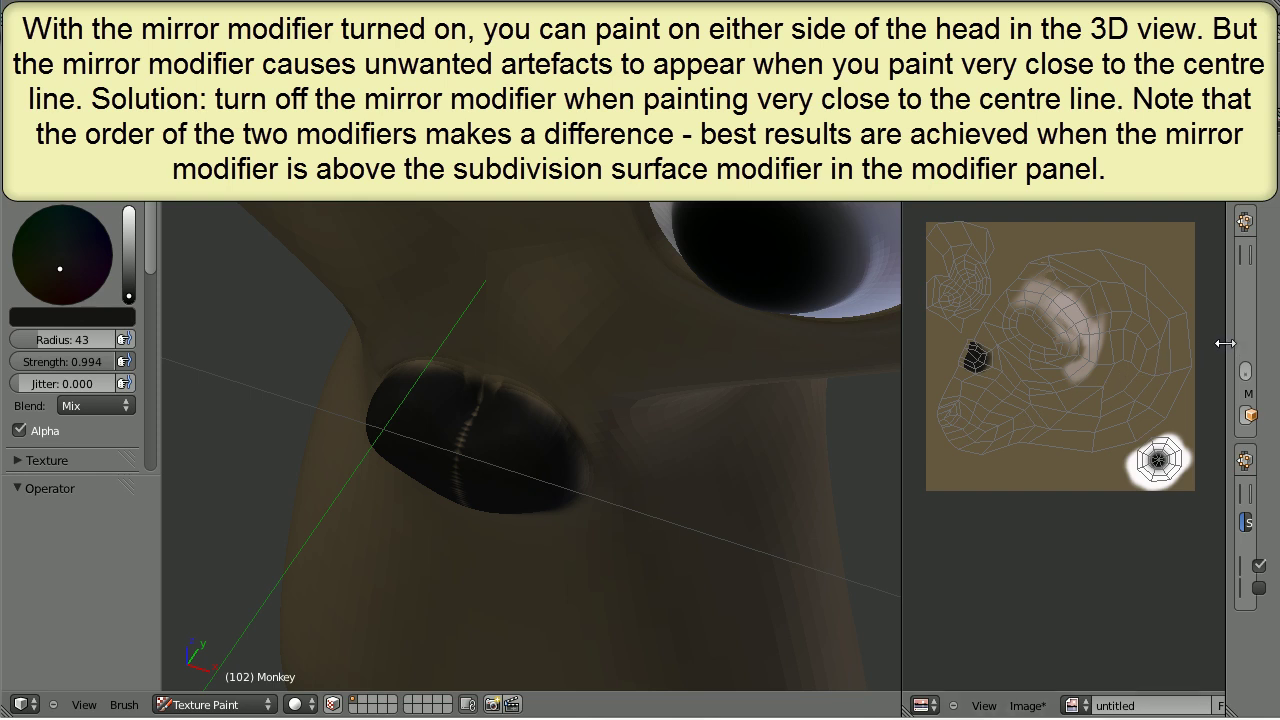
- Widen the Properties editor, move Subsurf above Mirror, and undo a trial stroke between the nostrils
drag(1225, 343, 922, 357)
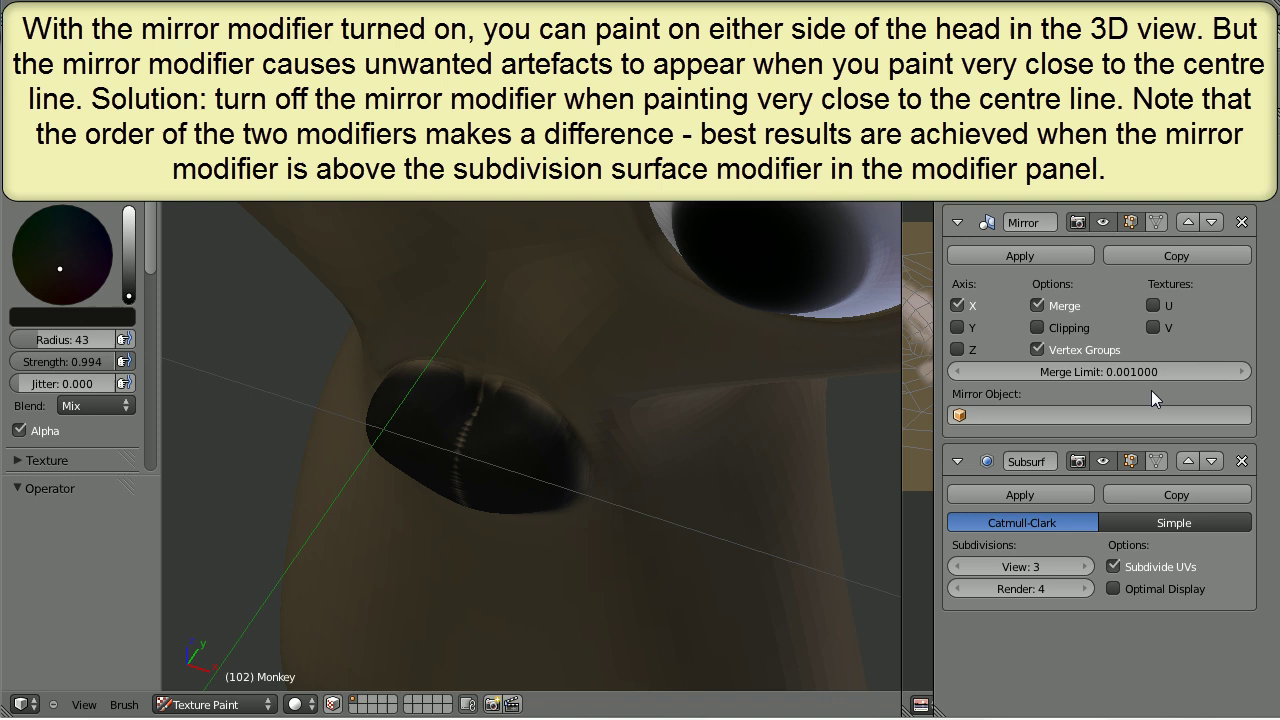
click(1186, 462)
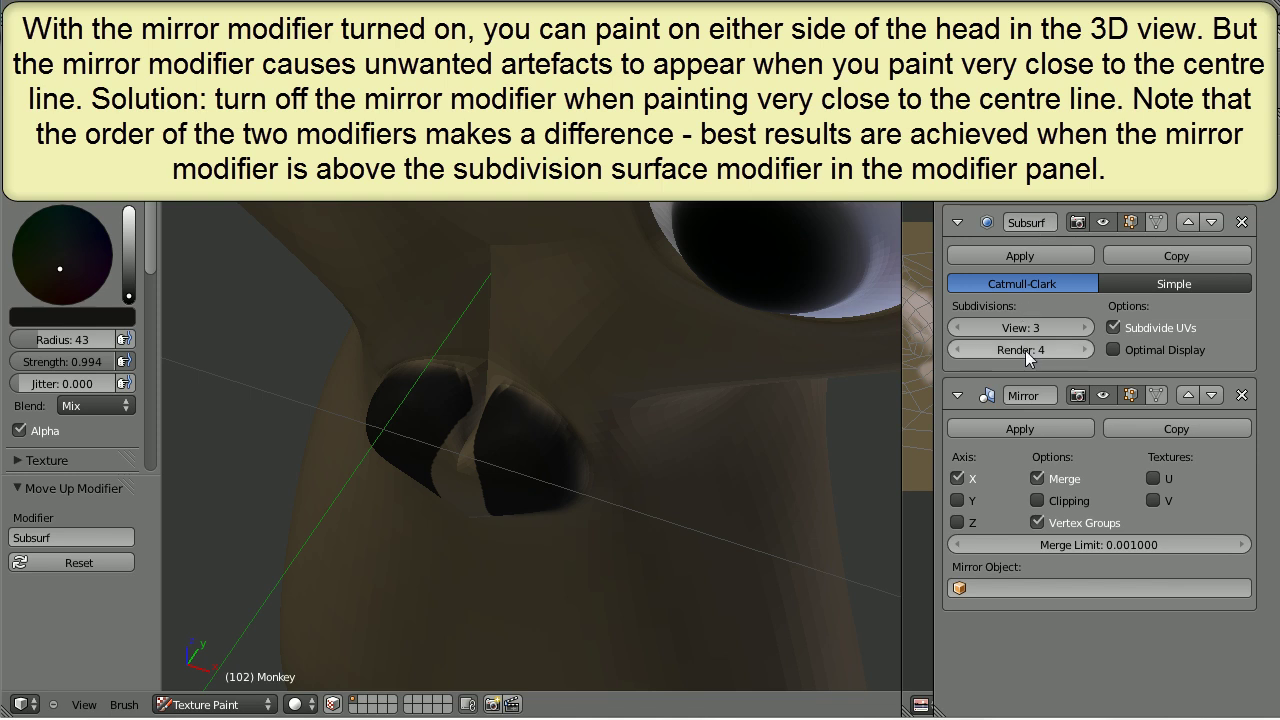
mouse_move(433, 490)
mouse_down()
mouse_move(477, 395)
mouse_move(454, 481)
mouse_up()
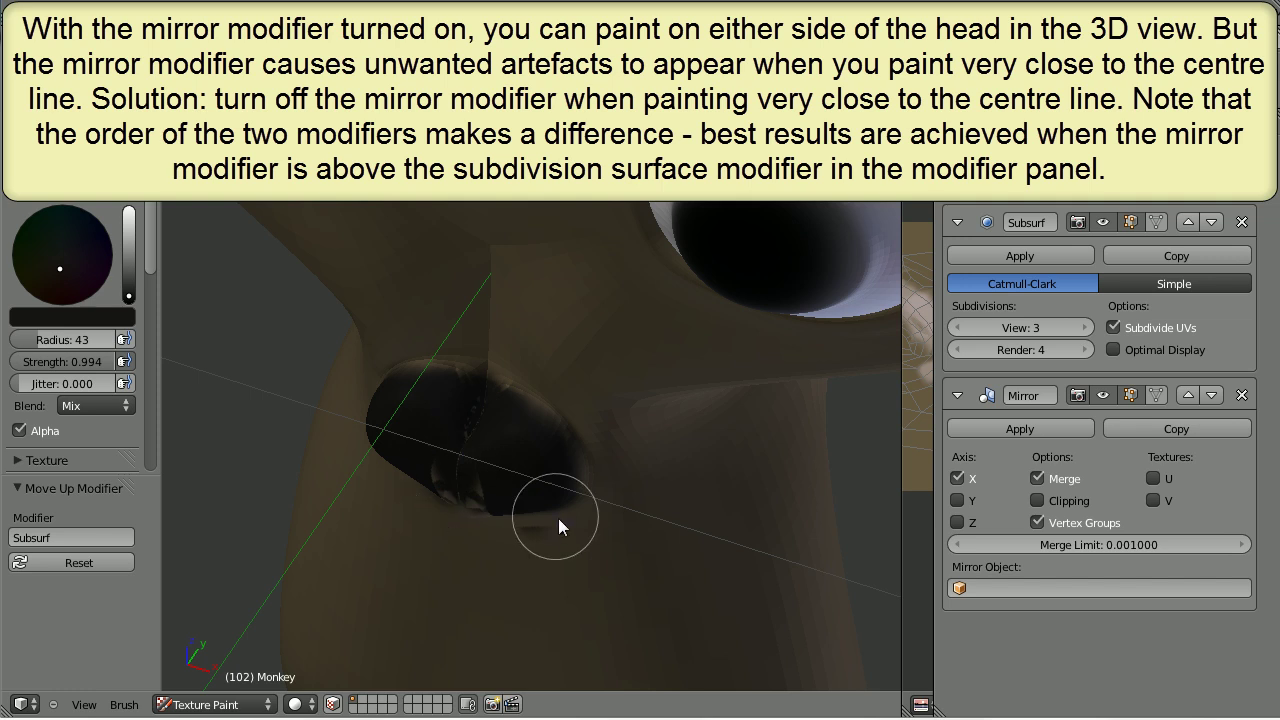
key(ctrl+z)
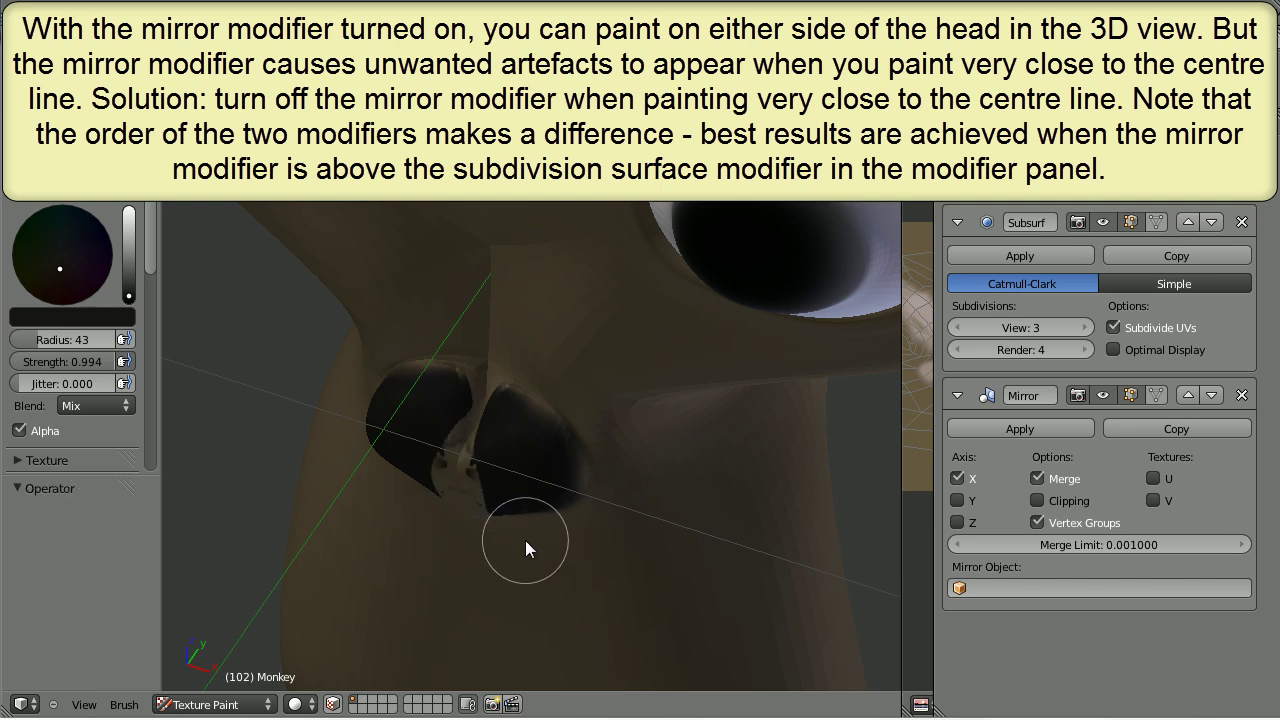
- From the Numpad 1 front view, paint the ridge between the nostrils dark
key(KP_1)
mouse_move(580, 488)
mouse_down()
mouse_move(591, 477)
mouse_move(586, 563)
mouse_move(602, 565)
mouse_move(575, 555)
mouse_move(620, 537)
mouse_move(587, 522)
mouse_move(600, 457)
mouse_move(586, 449)
mouse_move(552, 469)
mouse_move(641, 462)
mouse_move(615, 525)
mouse_up()
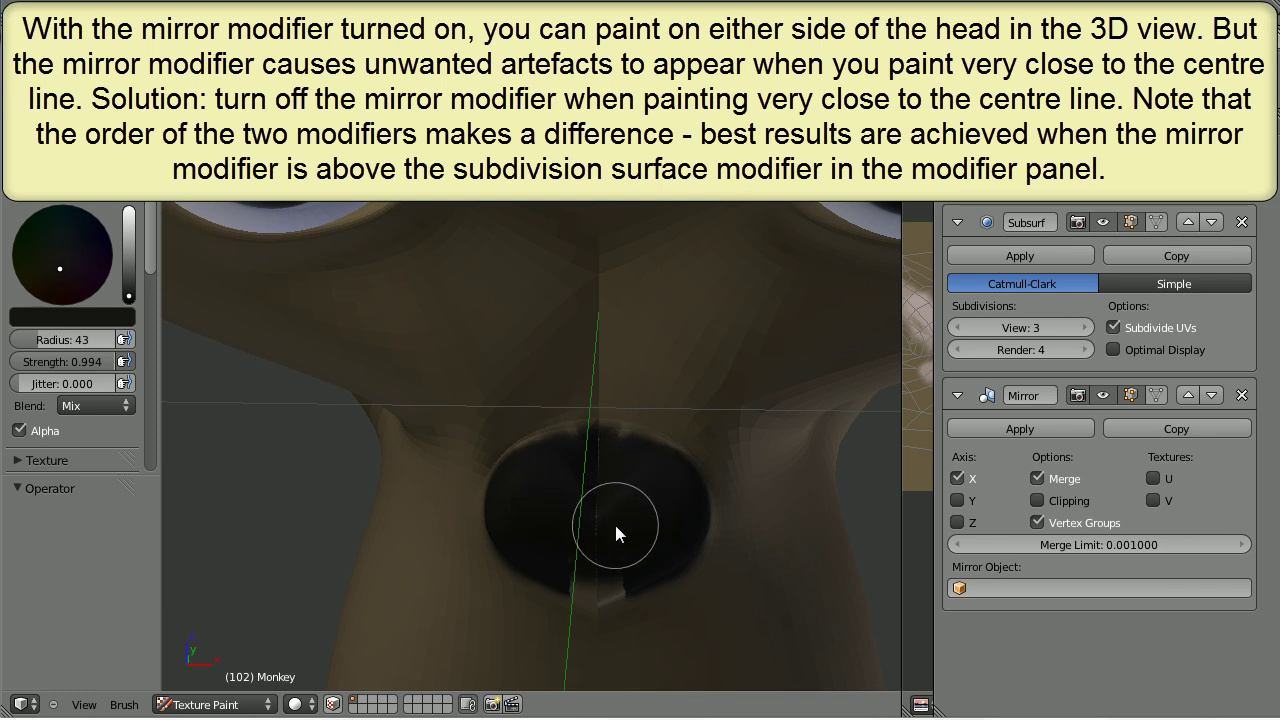
mouse_move(605, 497)
middle_down()
mouse_move(596, 439)
mouse_move(560, 398)
middle_up()
mouse_move(560, 398)
mouse_down()
mouse_move(514, 334)
mouse_move(520, 353)
mouse_move(549, 344)
mouse_up()
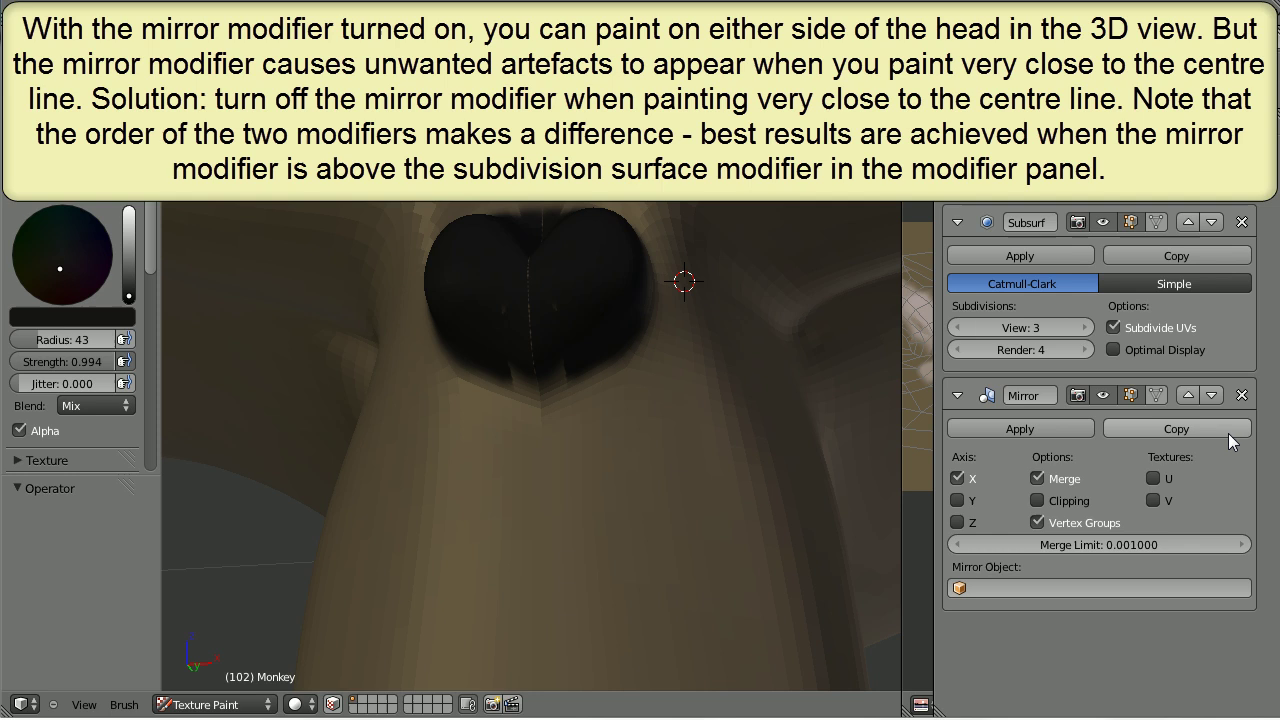
- Move the Mirror modifier back above Subsurf and bring the nose into front view
click(1188, 395)
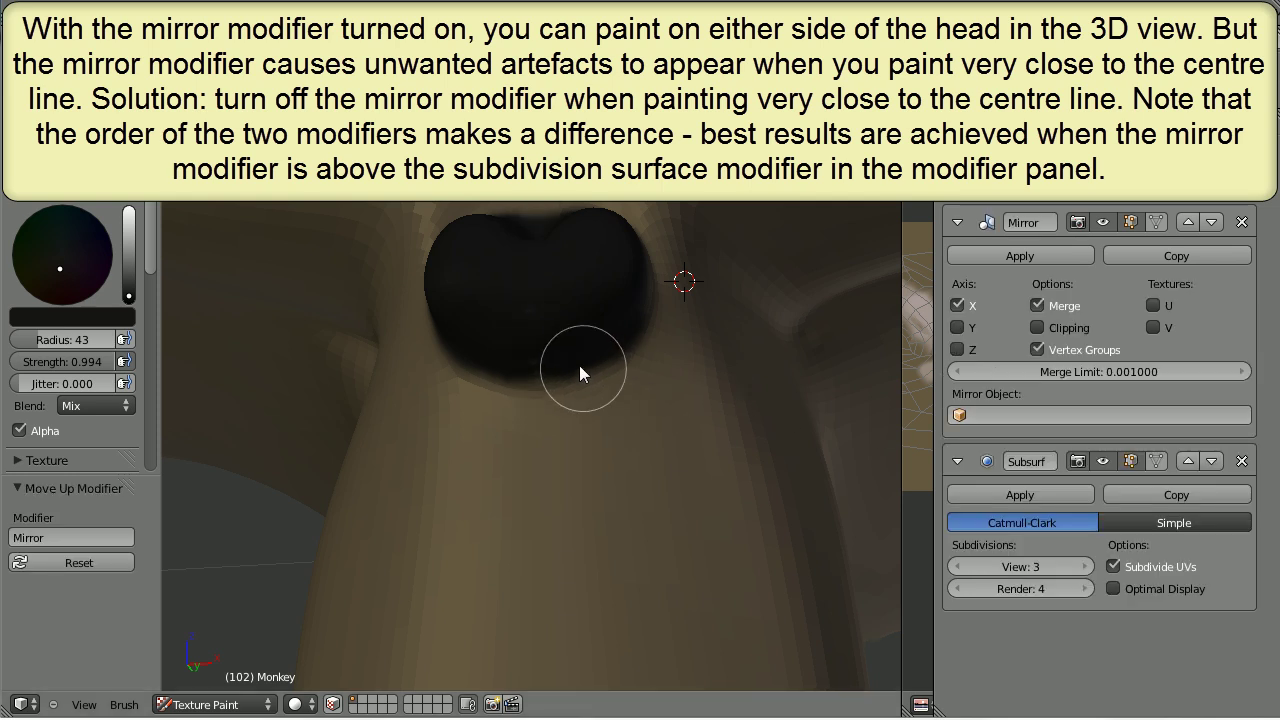
scroll(618, 306, down, 3)
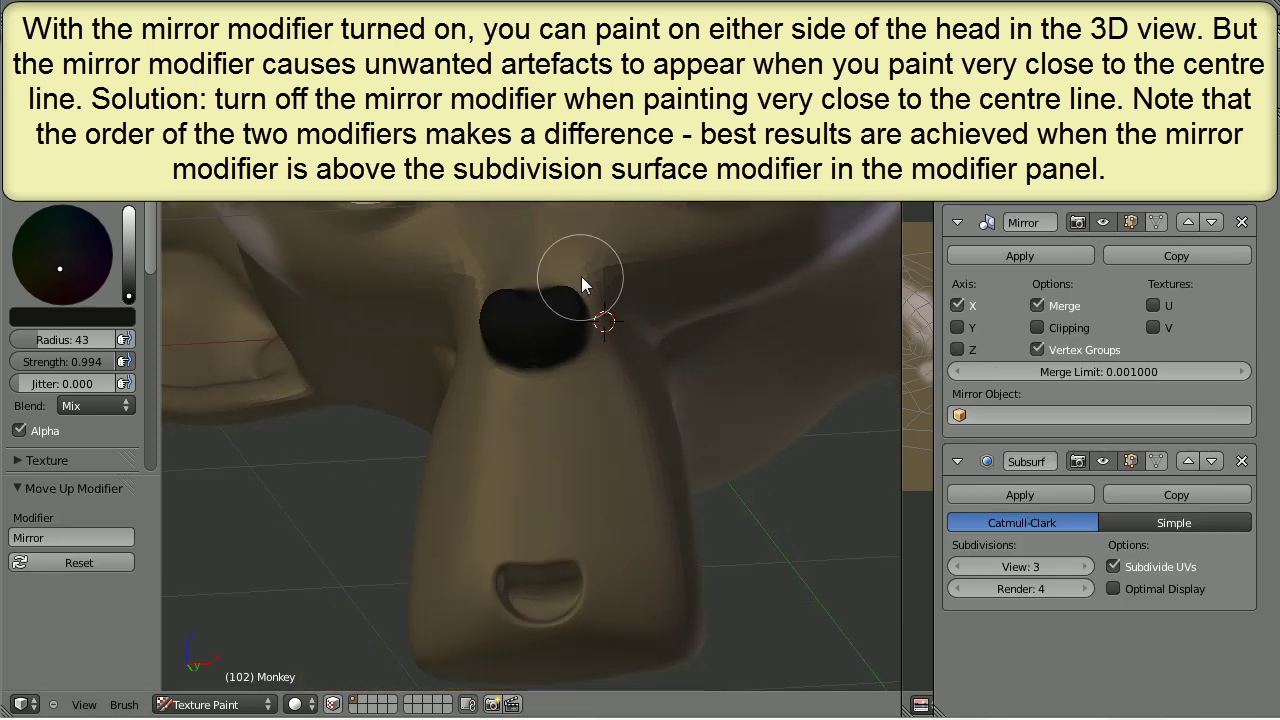
middle_drag(581, 276, 497, 392)
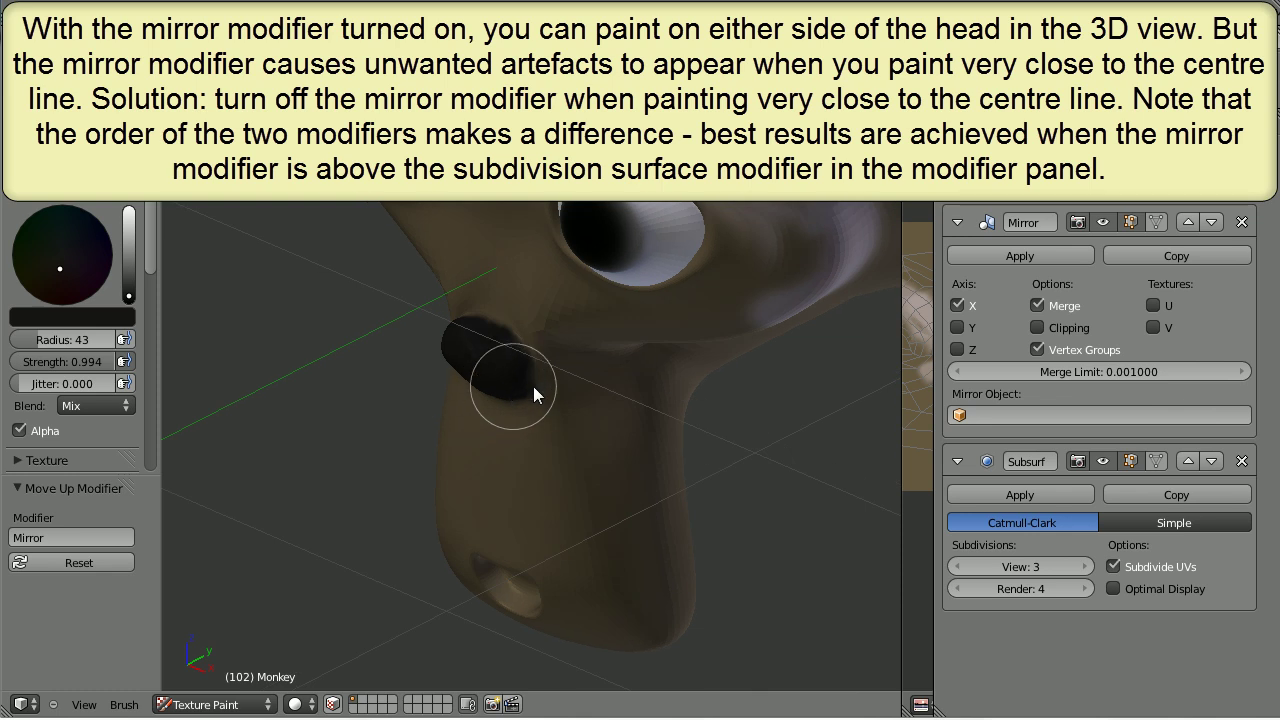
mouse_move(535, 482)
middle_down()
mouse_move(583, 396)
mouse_move(548, 473)
mouse_move(536, 279)
mouse_move(489, 367)
middle_up()
scroll(489, 370, up, 3)
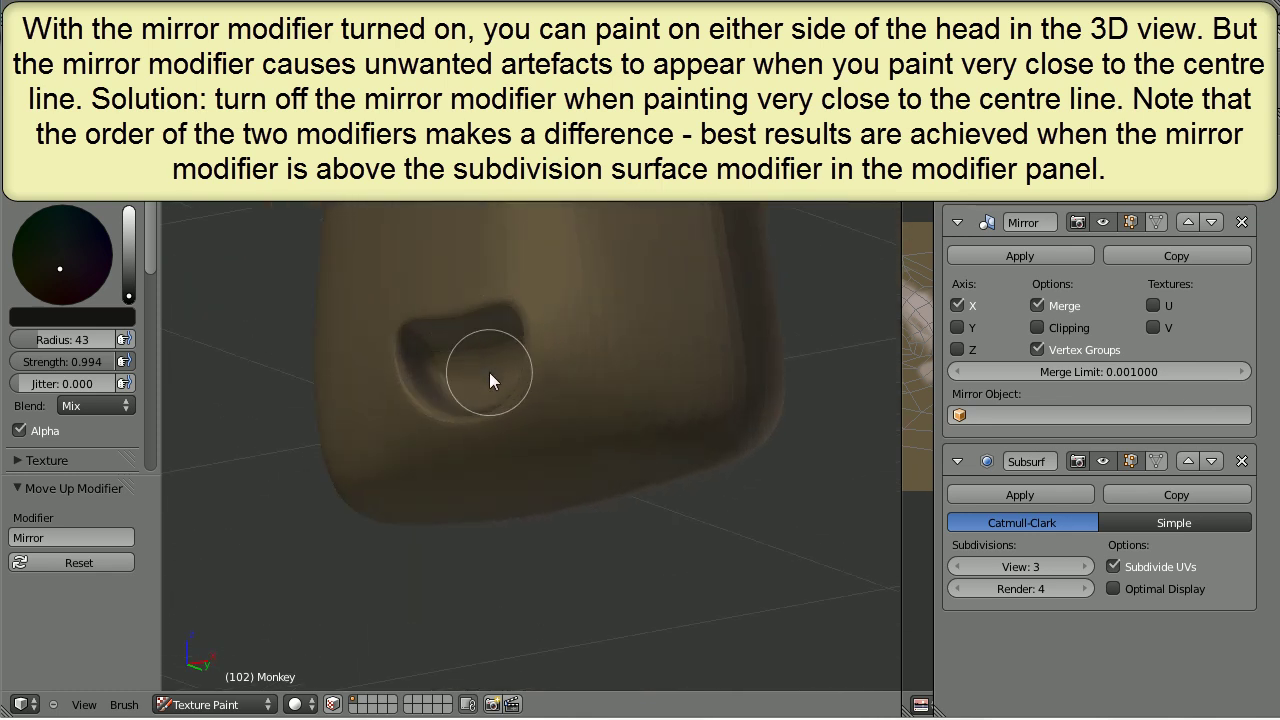
- Pick a pale pink brush colour and paint purple into the hollow below the nose
click(128, 237)
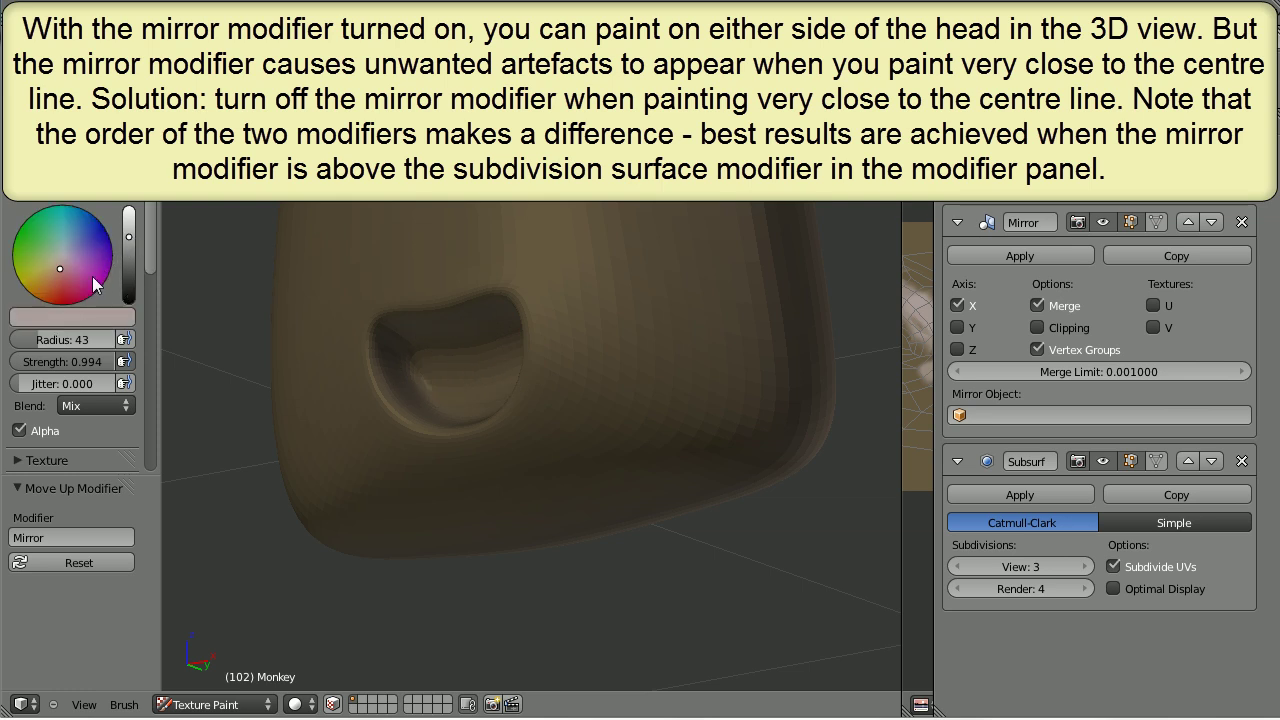
click(82, 271)
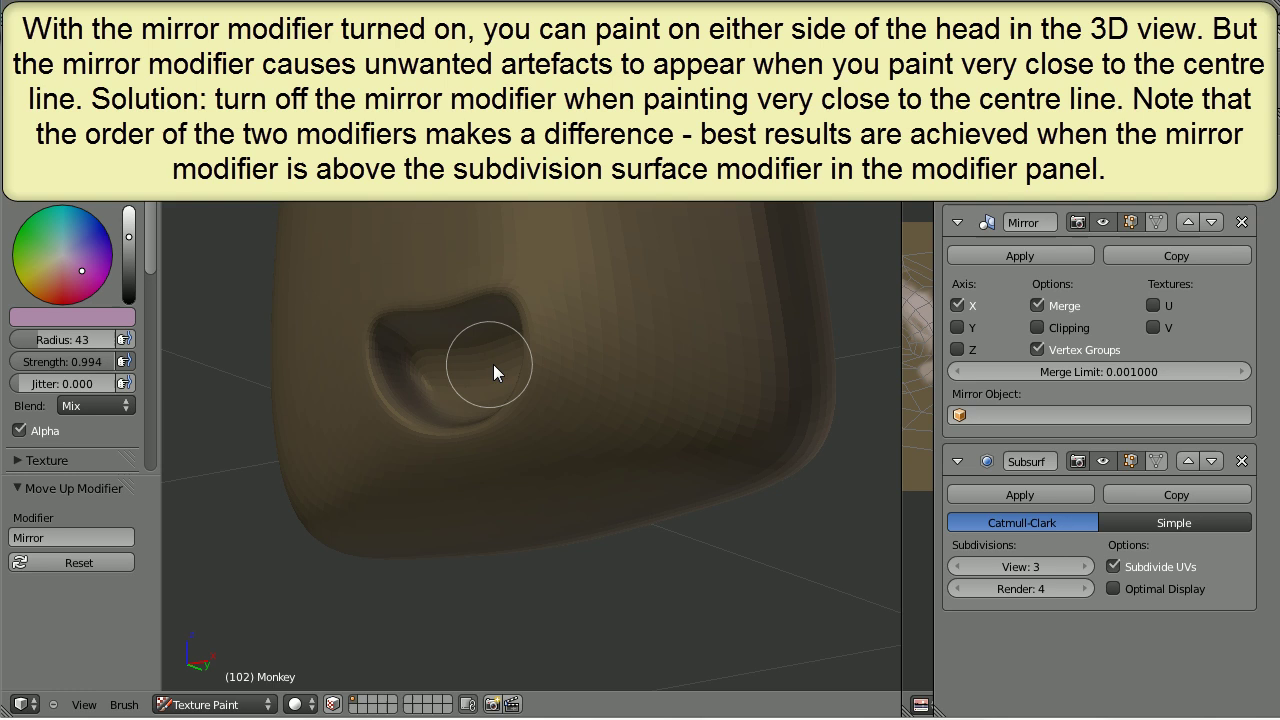
mouse_move(493, 364)
middle_down()
mouse_move(614, 362)
mouse_move(601, 393)
middle_up()
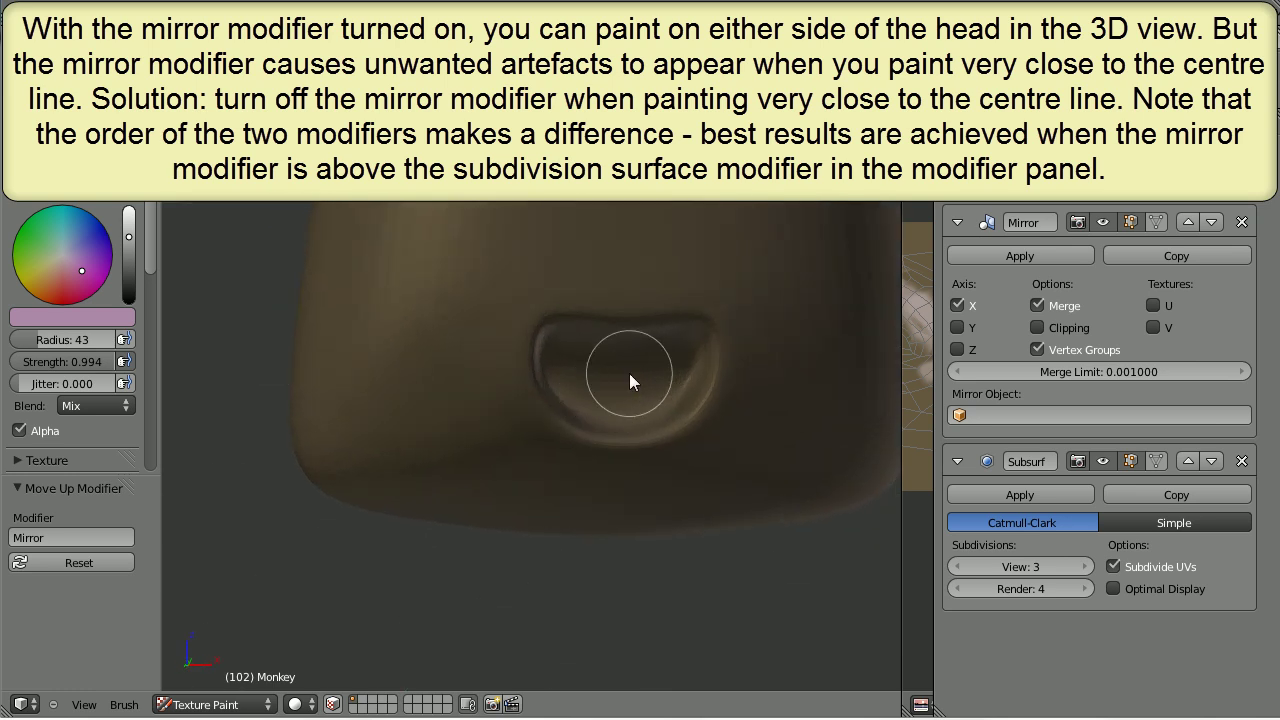
click(128, 248)
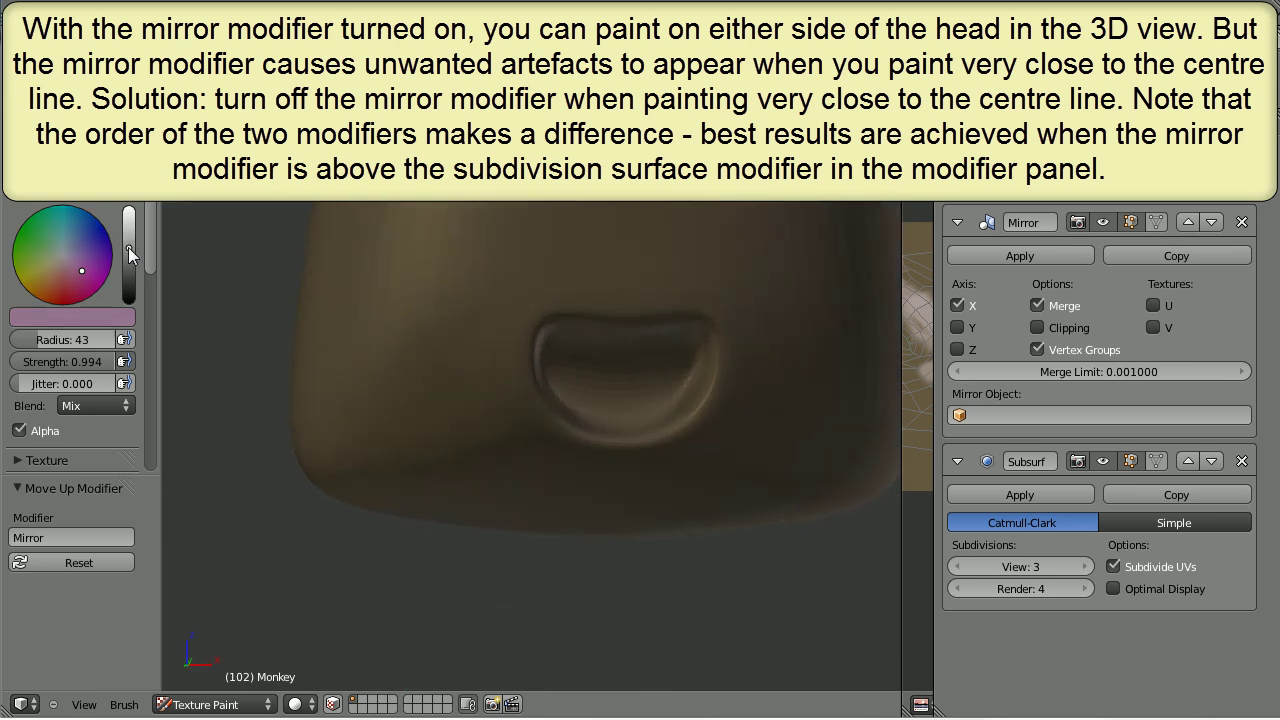
mouse_move(640, 377)
mouse_down()
mouse_move(674, 363)
mouse_move(622, 361)
mouse_up()
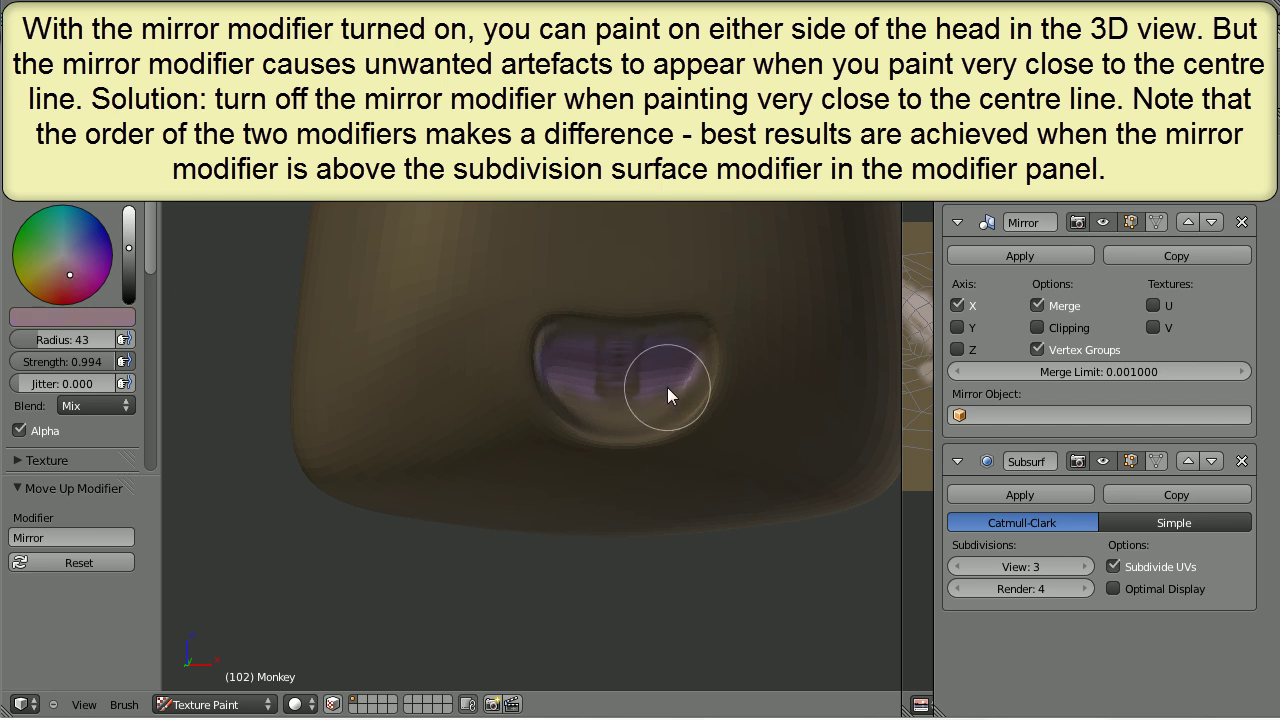
mouse_move(667, 387)
shift+middle_down()
mouse_move(725, 385)
mouse_move(518, 377)
shift+middle_up()
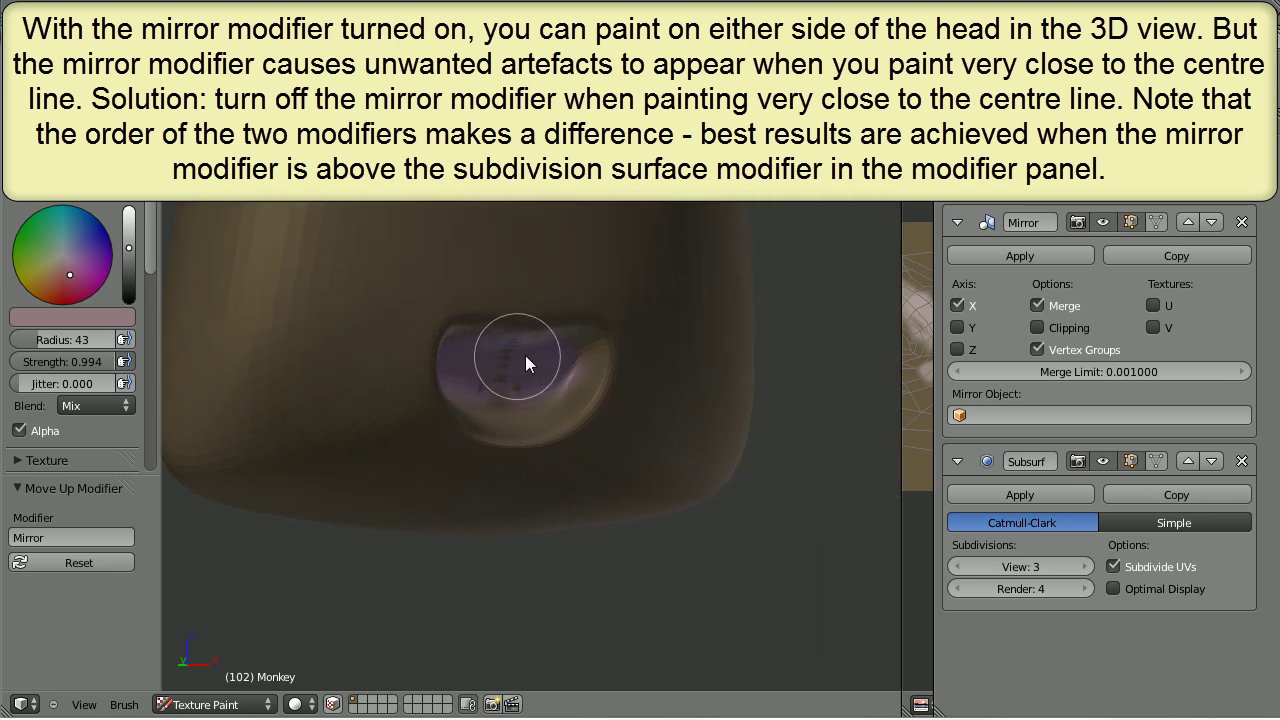
mouse_move(526, 356)
mouse_down()
mouse_move(584, 344)
mouse_move(596, 368)
mouse_move(558, 412)
mouse_move(497, 414)
mouse_move(563, 392)
mouse_move(520, 425)
mouse_move(470, 405)
mouse_move(466, 387)
mouse_move(539, 414)
mouse_move(569, 399)
mouse_move(582, 369)
mouse_move(563, 355)
mouse_move(514, 368)
mouse_move(503, 347)
mouse_move(544, 341)
mouse_move(581, 340)
mouse_move(581, 357)
mouse_move(628, 385)
mouse_up()
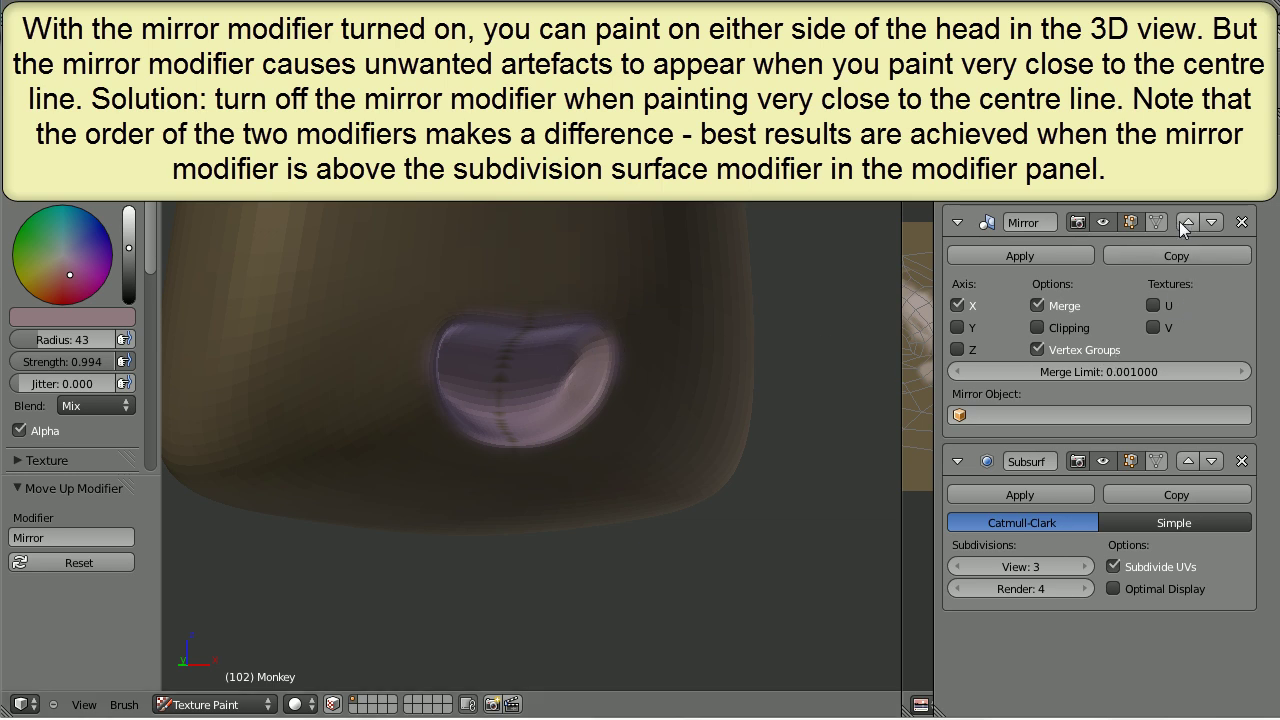
- Disable Subsurf in the viewport and paint lilac across the hollow's upper part and rim
click(1103, 461)
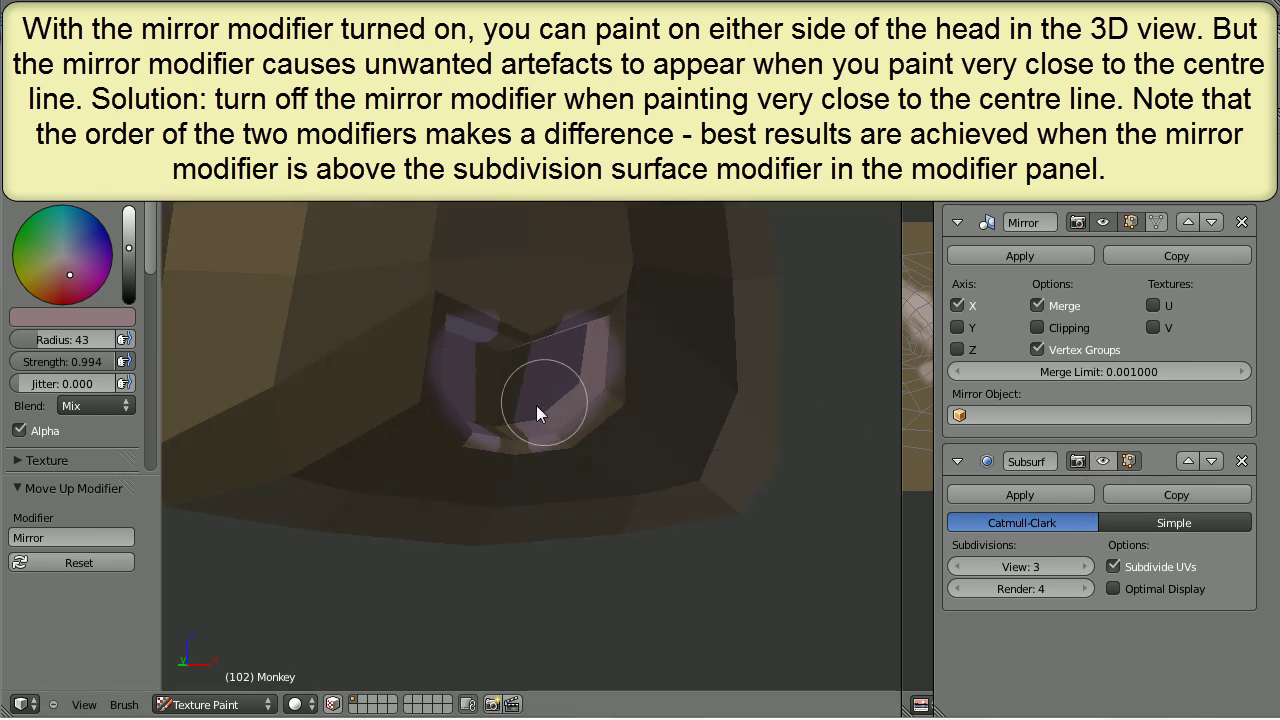
mouse_move(477, 380)
mouse_down()
mouse_move(487, 338)
mouse_move(564, 337)
mouse_move(603, 319)
mouse_move(595, 394)
mouse_move(505, 419)
mouse_up()
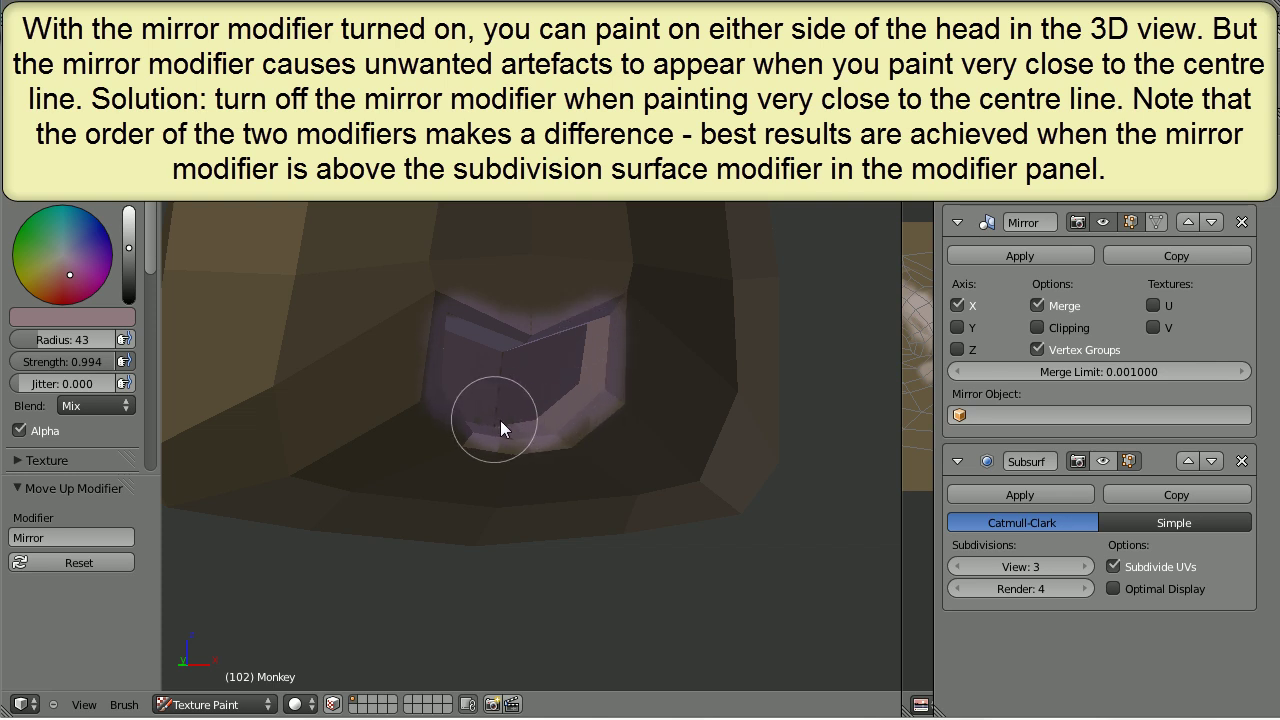
mouse_move(501, 421)
mouse_down()
mouse_move(583, 417)
mouse_move(610, 391)
mouse_move(610, 314)
mouse_move(529, 314)
mouse_move(590, 303)
mouse_move(472, 313)
mouse_move(461, 298)
mouse_move(439, 315)
mouse_move(480, 433)
mouse_move(569, 484)
mouse_move(457, 423)
mouse_move(474, 403)
mouse_move(626, 412)
mouse_move(459, 424)
mouse_up()
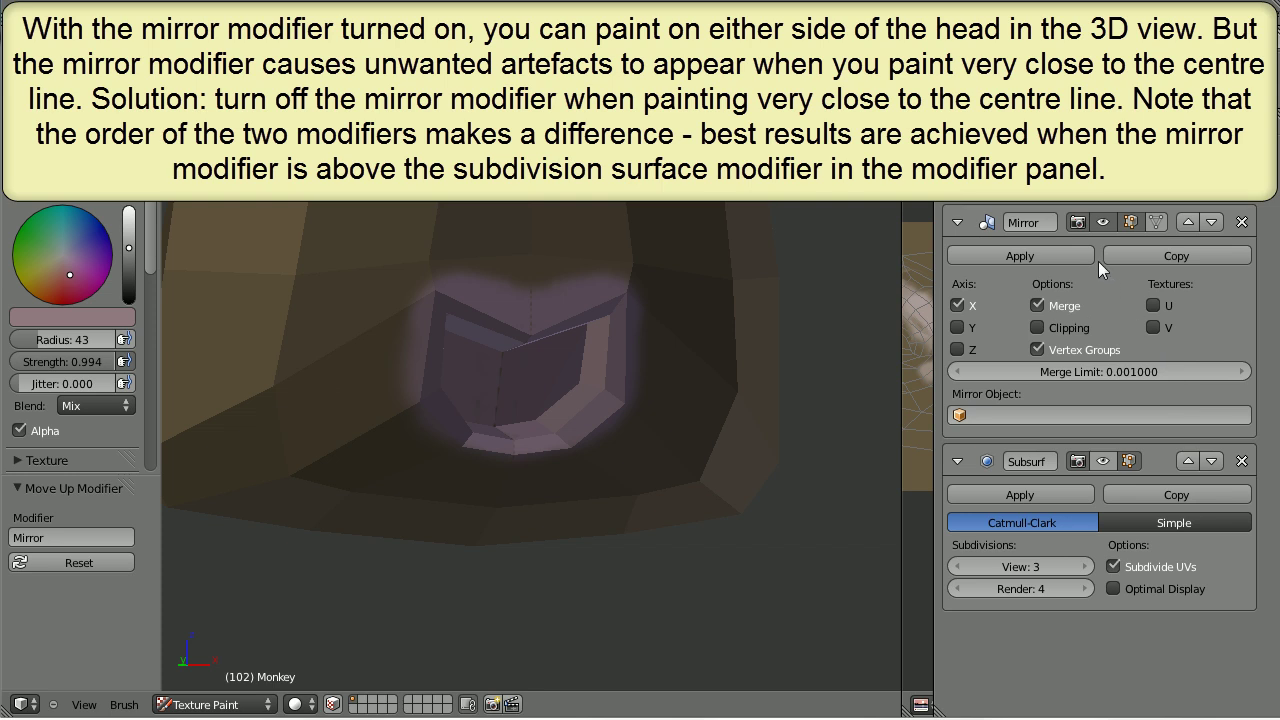
- Hide the mirrored half, paint lilac along the centre line, and re-enable Subsurf in the viewport
click(1103, 222)
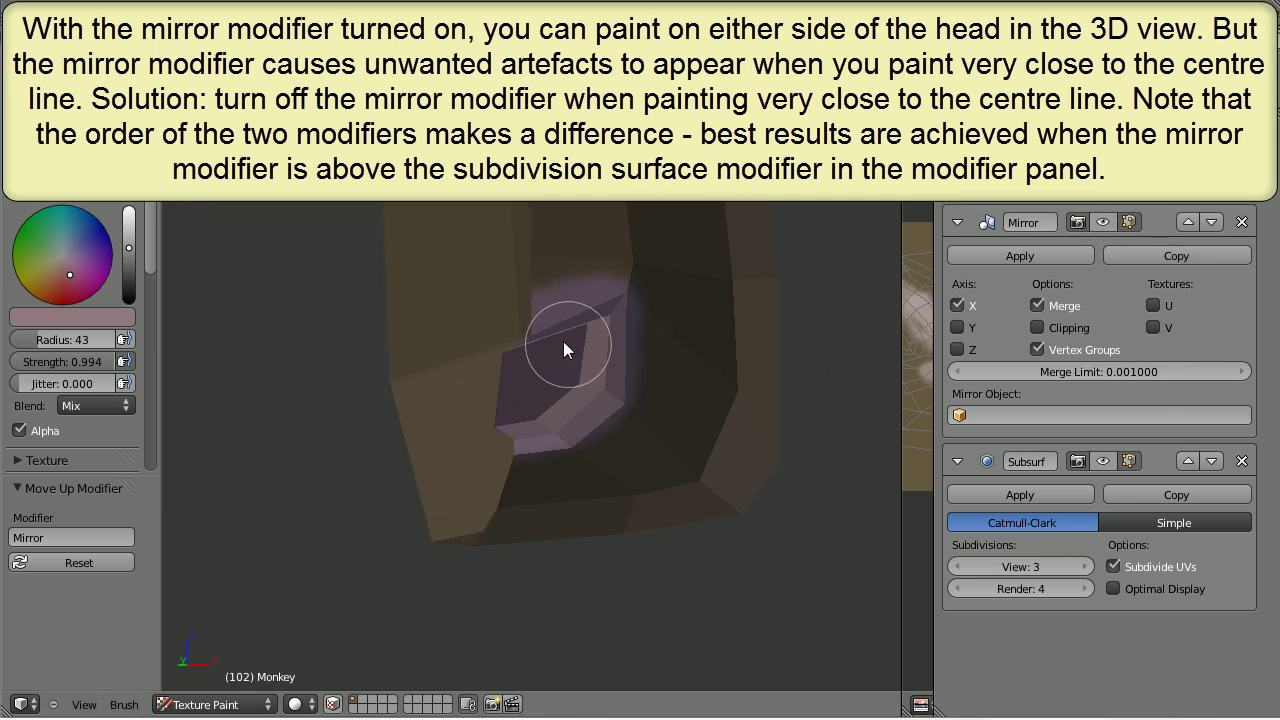
mouse_move(549, 319)
mouse_down()
mouse_move(559, 310)
mouse_move(537, 312)
mouse_move(530, 432)
mouse_move(514, 462)
mouse_move(569, 444)
mouse_move(618, 384)
mouse_move(537, 446)
mouse_move(612, 408)
mouse_move(639, 363)
mouse_move(627, 305)
mouse_move(603, 289)
mouse_move(599, 311)
mouse_up()
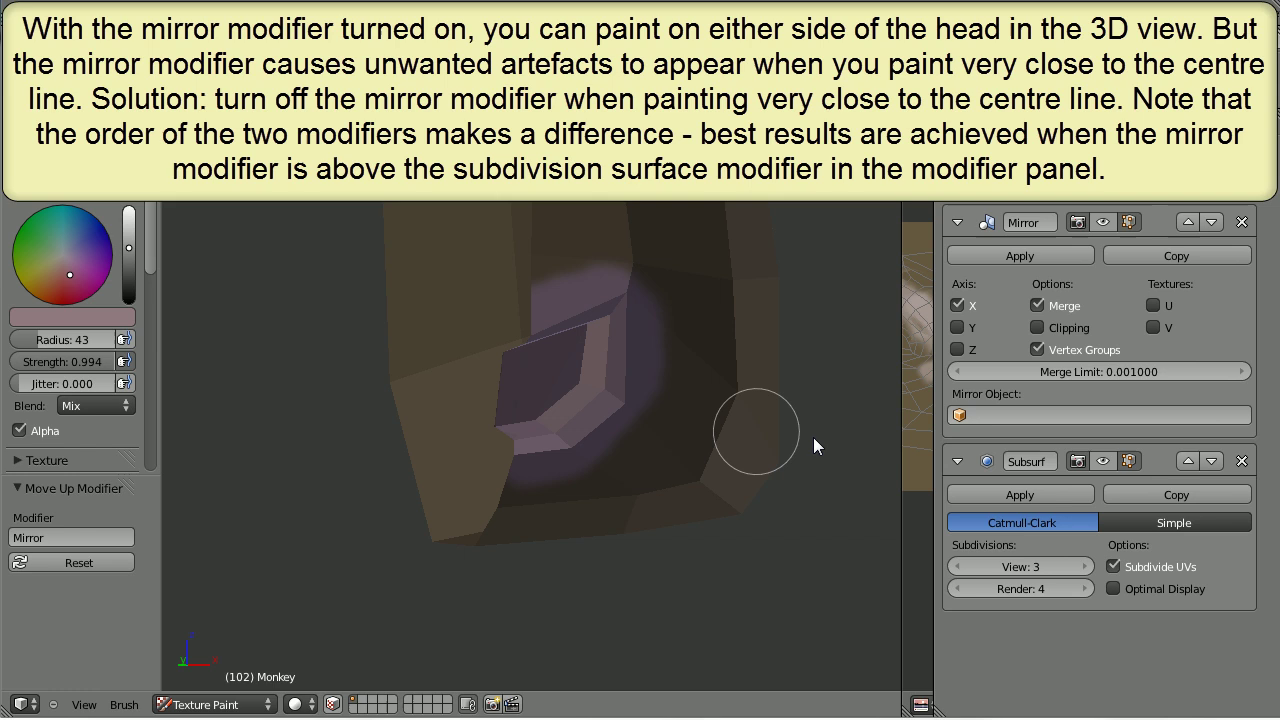
click(1100, 460)
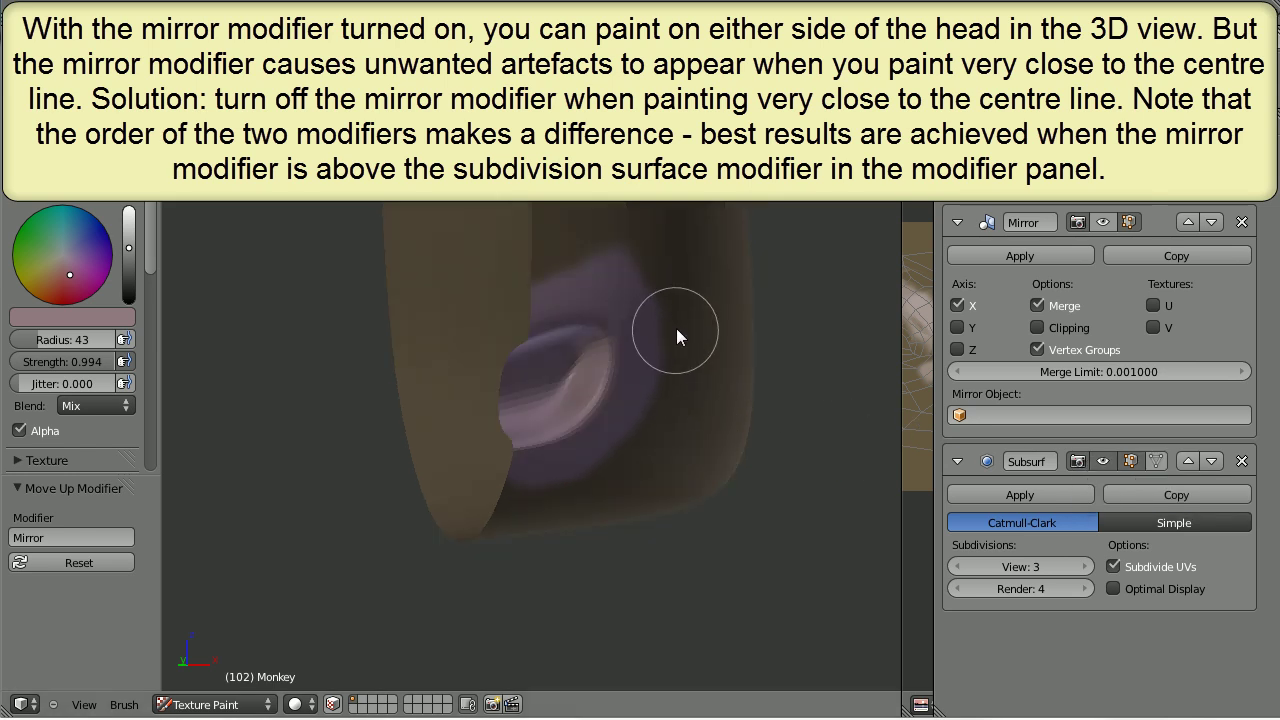
- Pan, orbit and zoom out to bring the eye, brow and ear back into view
shift+middle_drag(676, 328, 604, 575)
shift+middle_drag(619, 299, 580, 543)
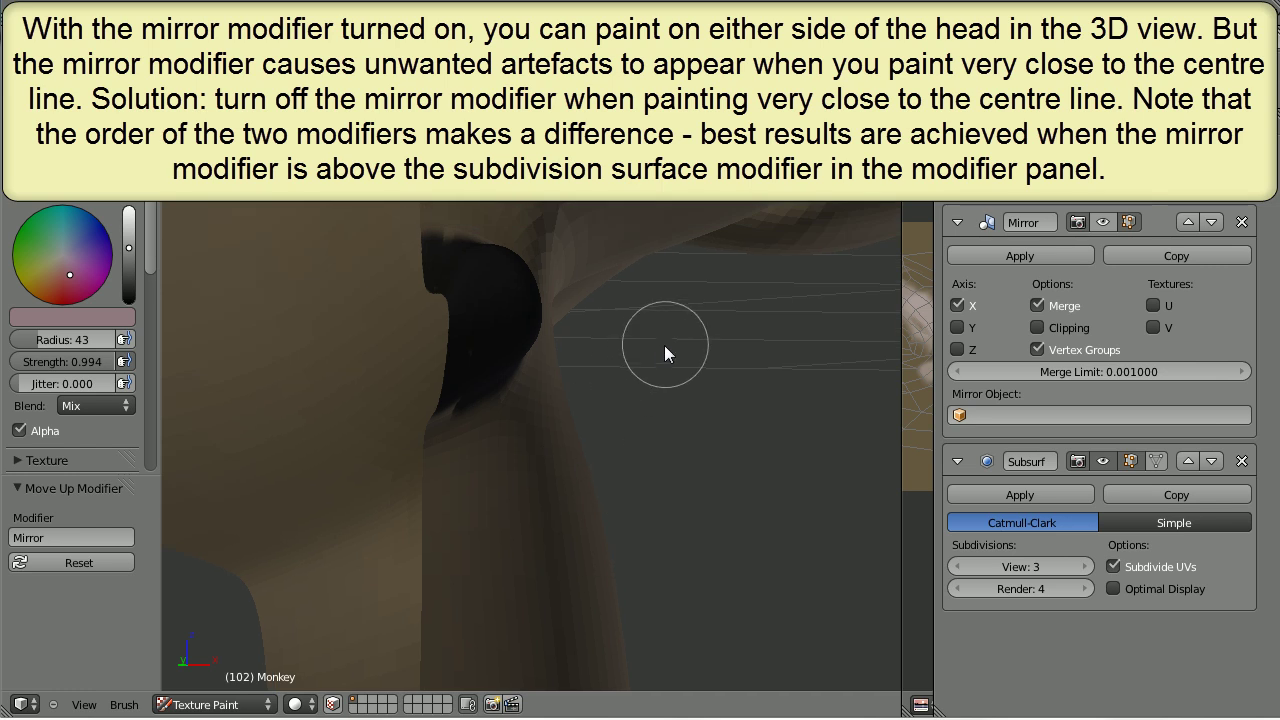
middle_drag(664, 345, 585, 420)
scroll(585, 428, down, 2)
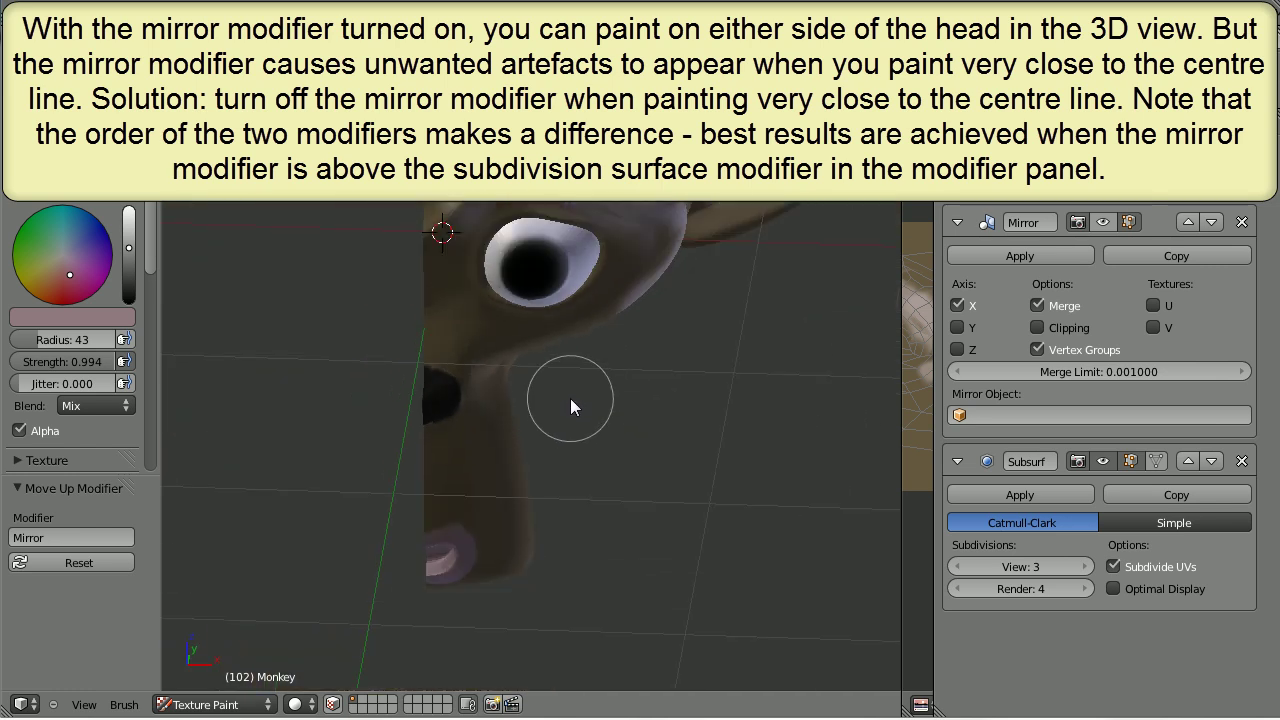
shift+middle_drag(607, 369, 541, 565)
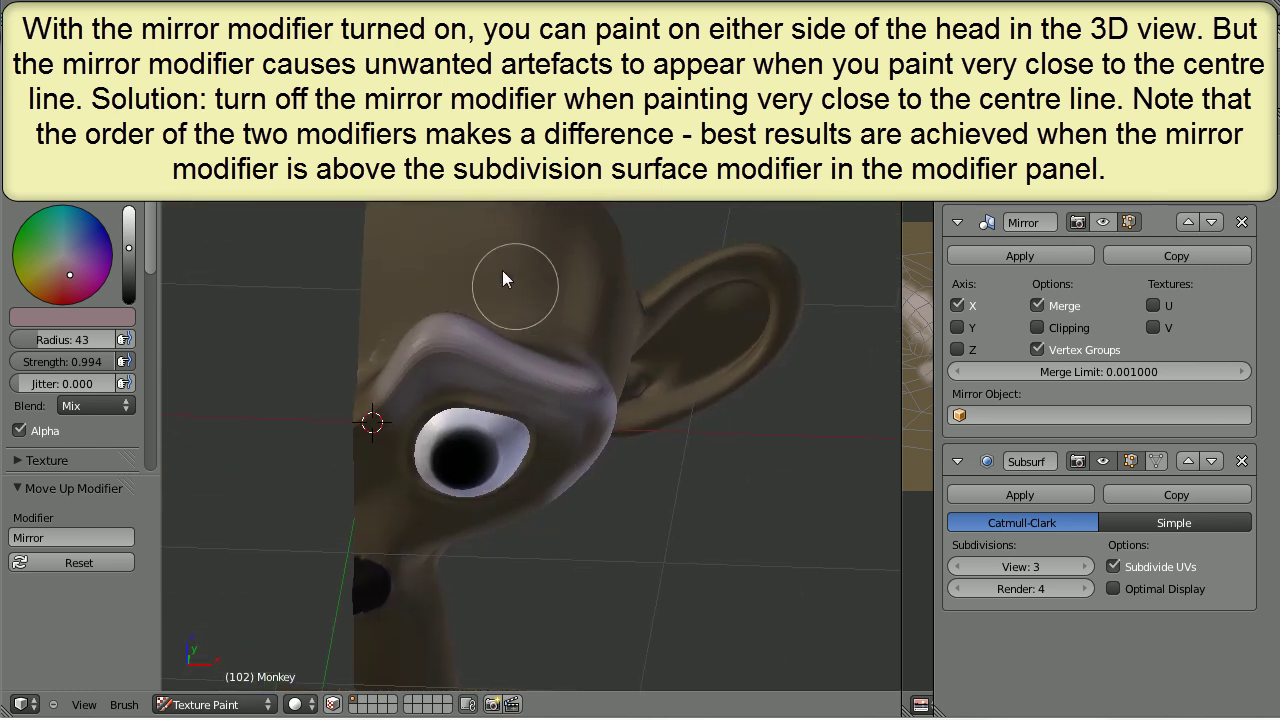
- Darken the paint colour, set strength to about 0.3, and resize the brush to radius 109
click(128, 277)
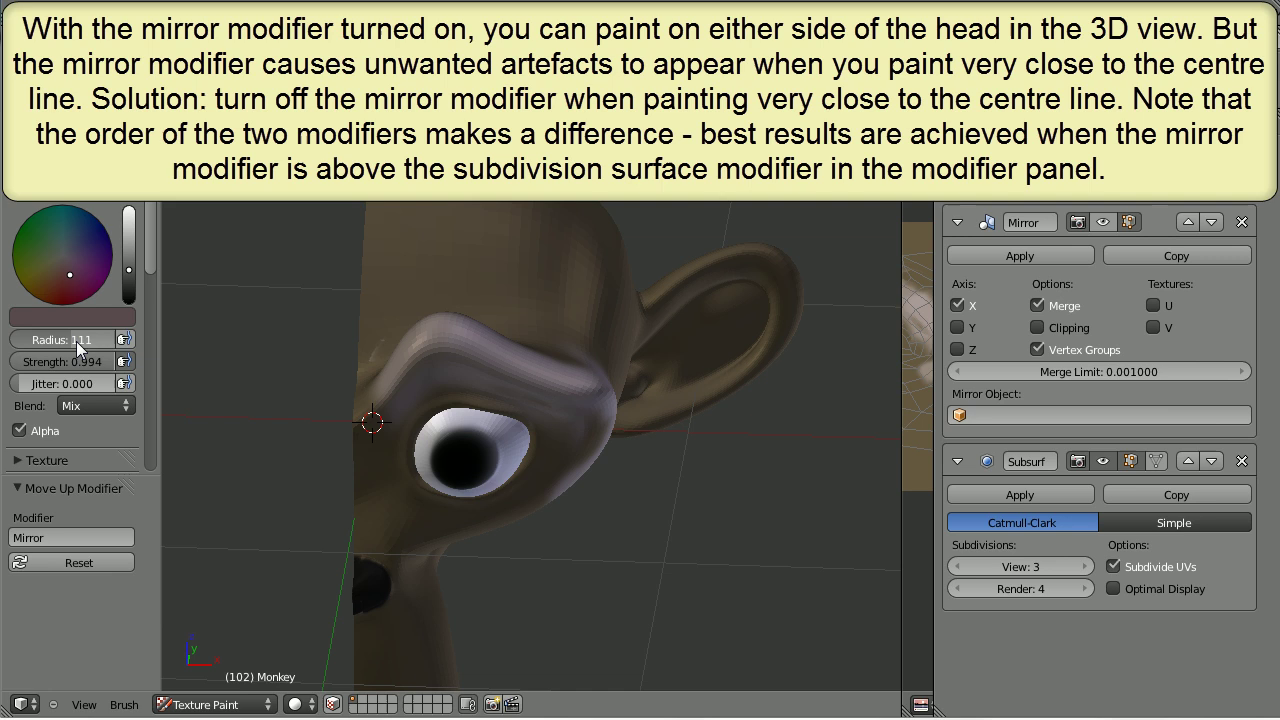
drag(76, 341, 89, 341)
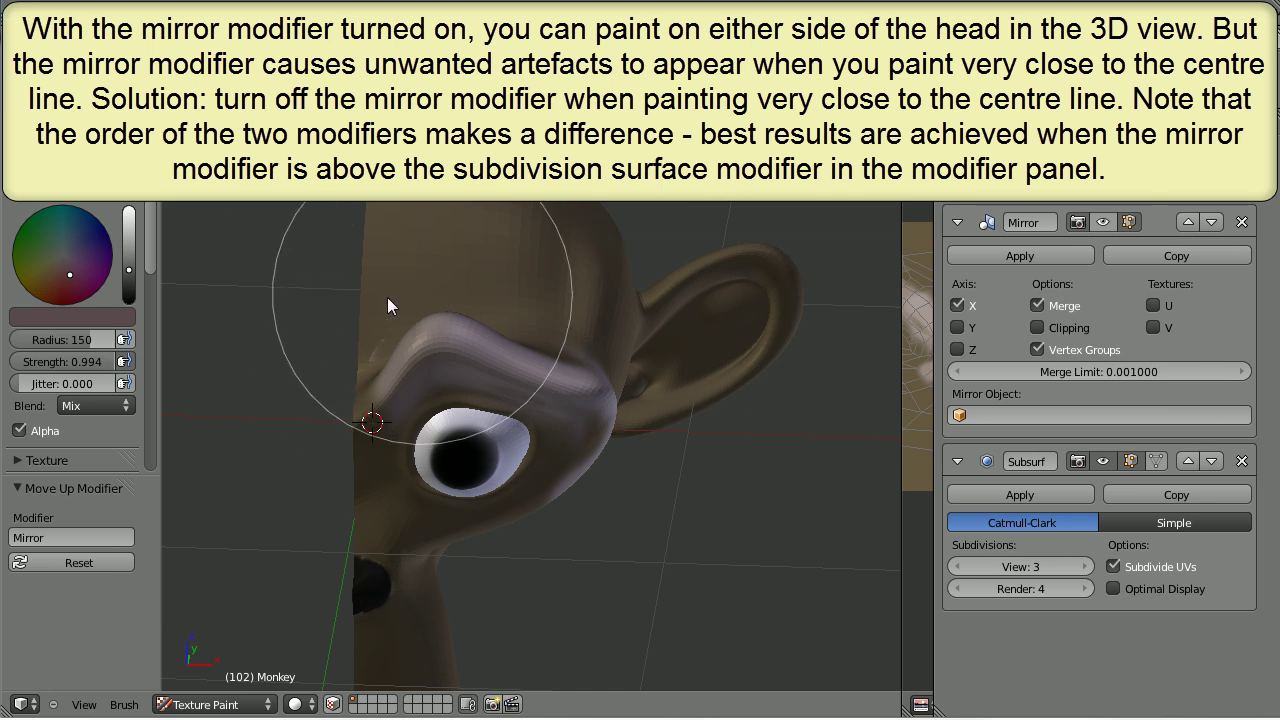
drag(105, 364, 28, 367)
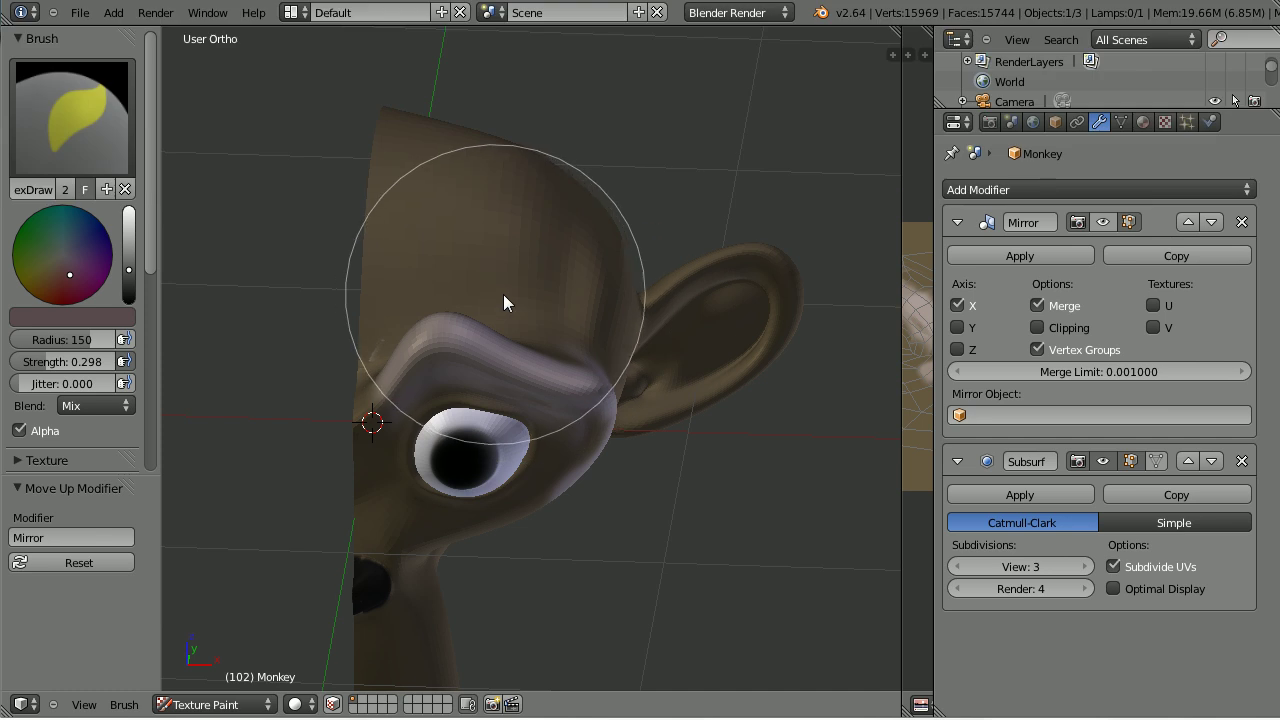
middle_drag(504, 296, 442, 322)
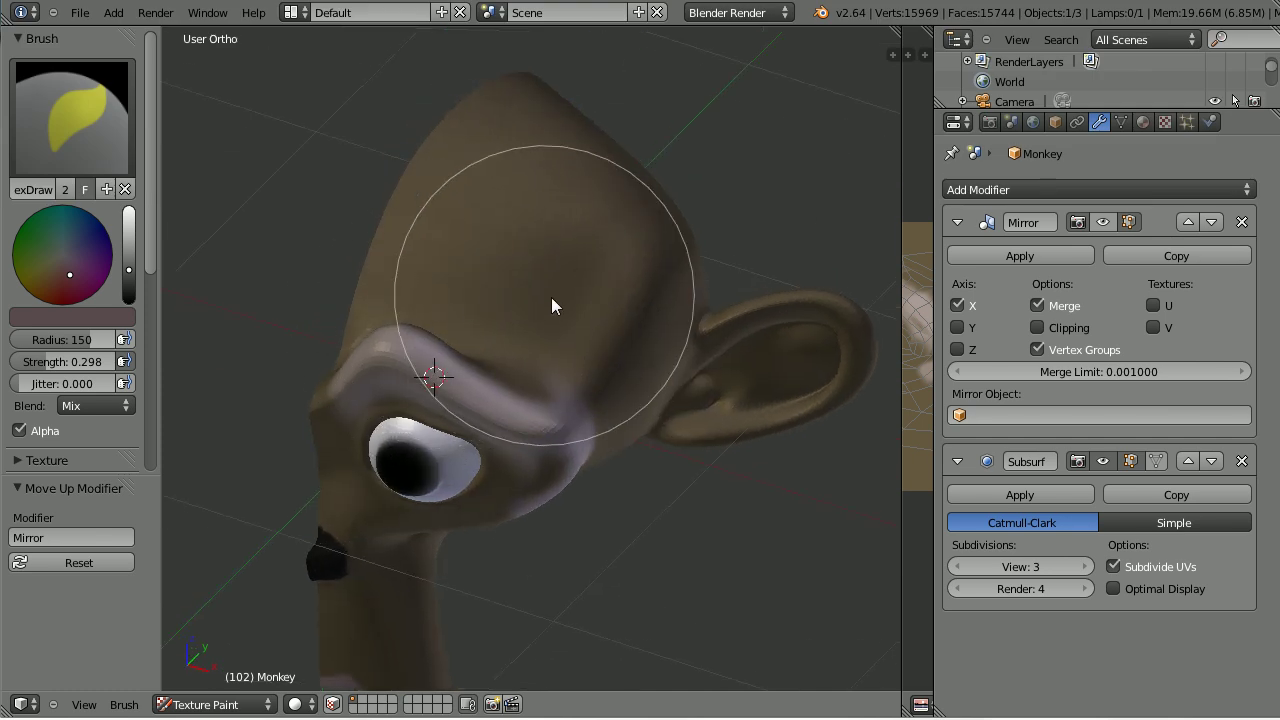
key(f)
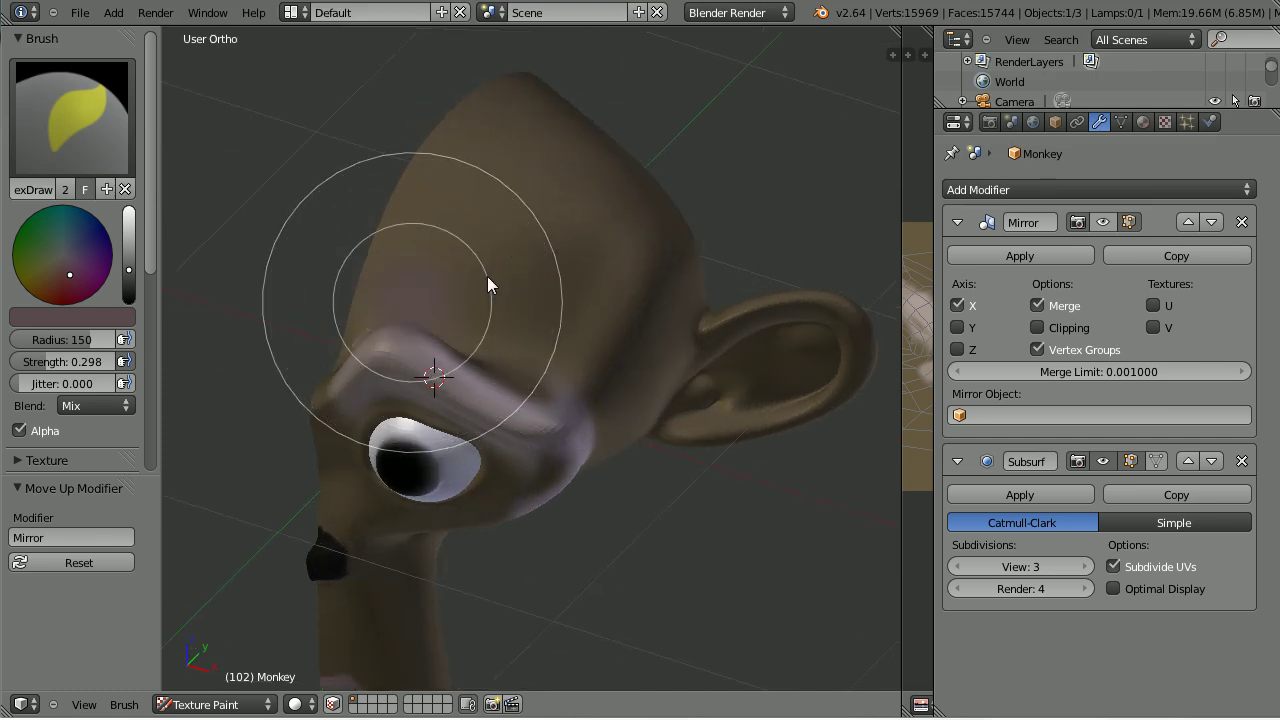
click(521, 299)
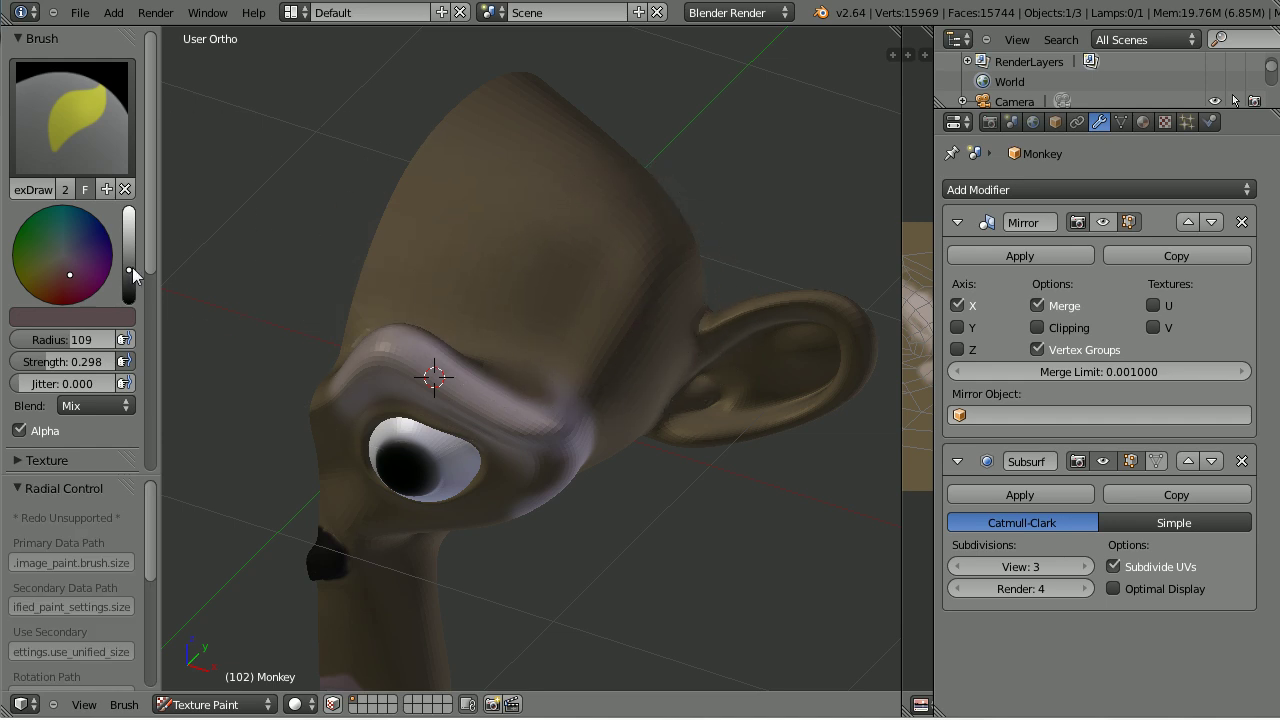
- Paint darker shading over the top and back of the head
drag(132, 270, 137, 281)
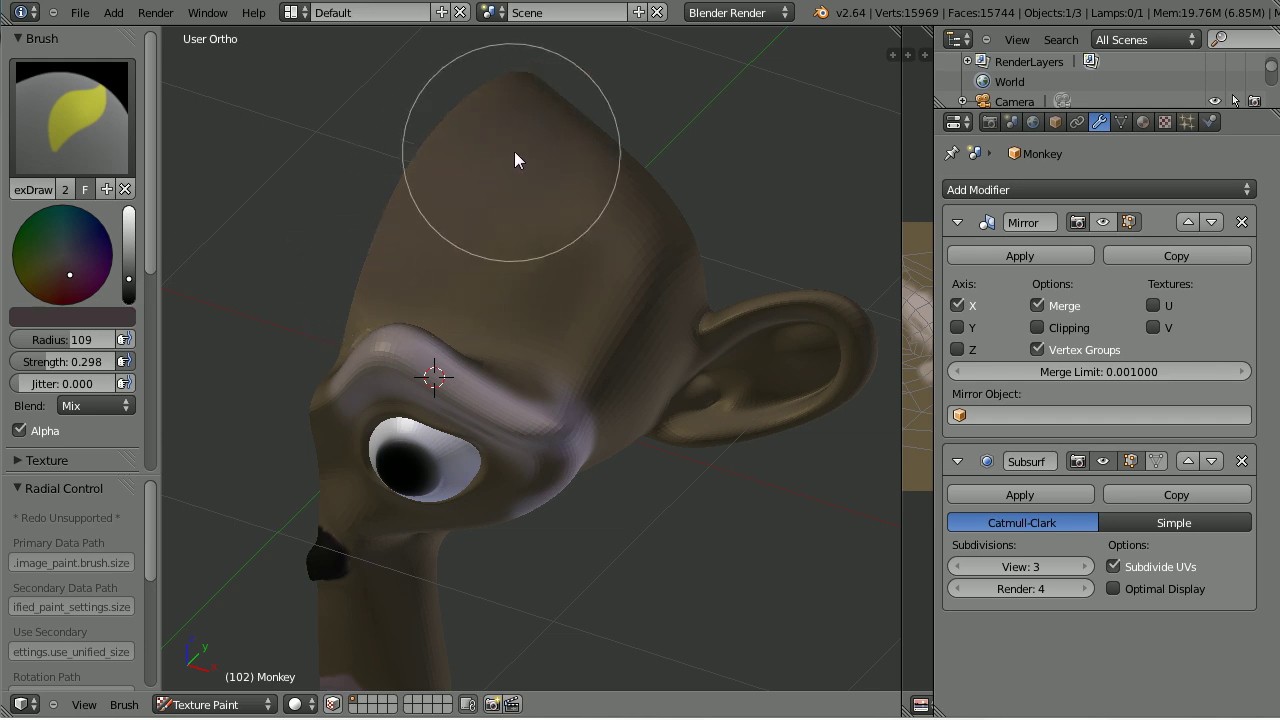
middle_drag(623, 288, 533, 282)
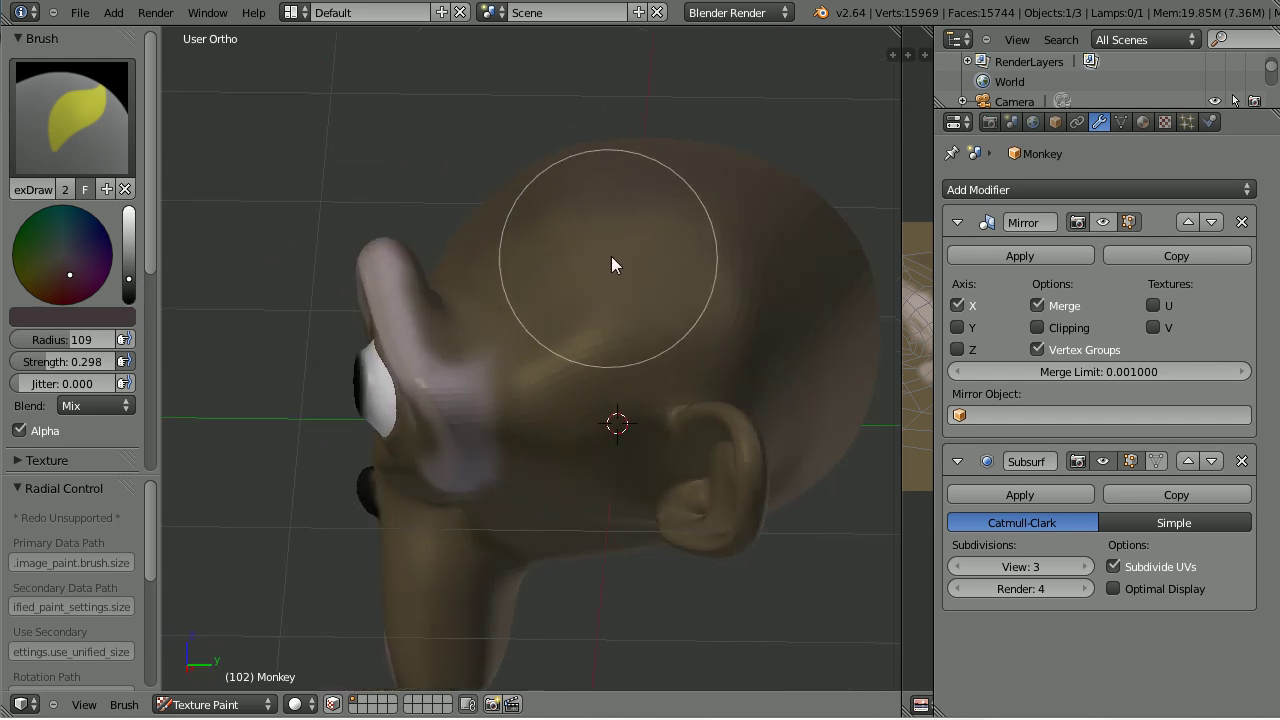
mouse_move(612, 257)
mouse_down()
mouse_move(758, 334)
mouse_move(716, 290)
mouse_move(606, 247)
mouse_move(566, 243)
mouse_move(556, 285)
mouse_up()
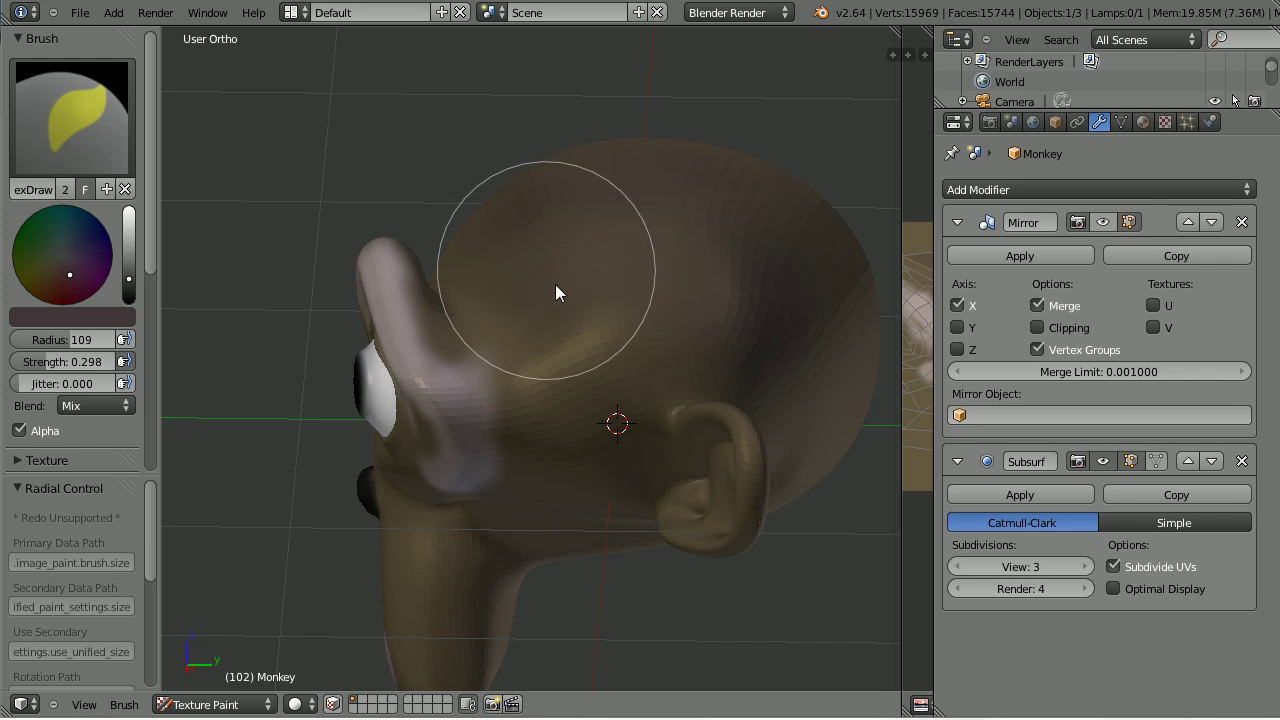
mouse_move(563, 429)
middle_down()
mouse_move(537, 363)
mouse_move(509, 360)
mouse_move(655, 418)
mouse_move(640, 335)
mouse_move(654, 232)
middle_up()
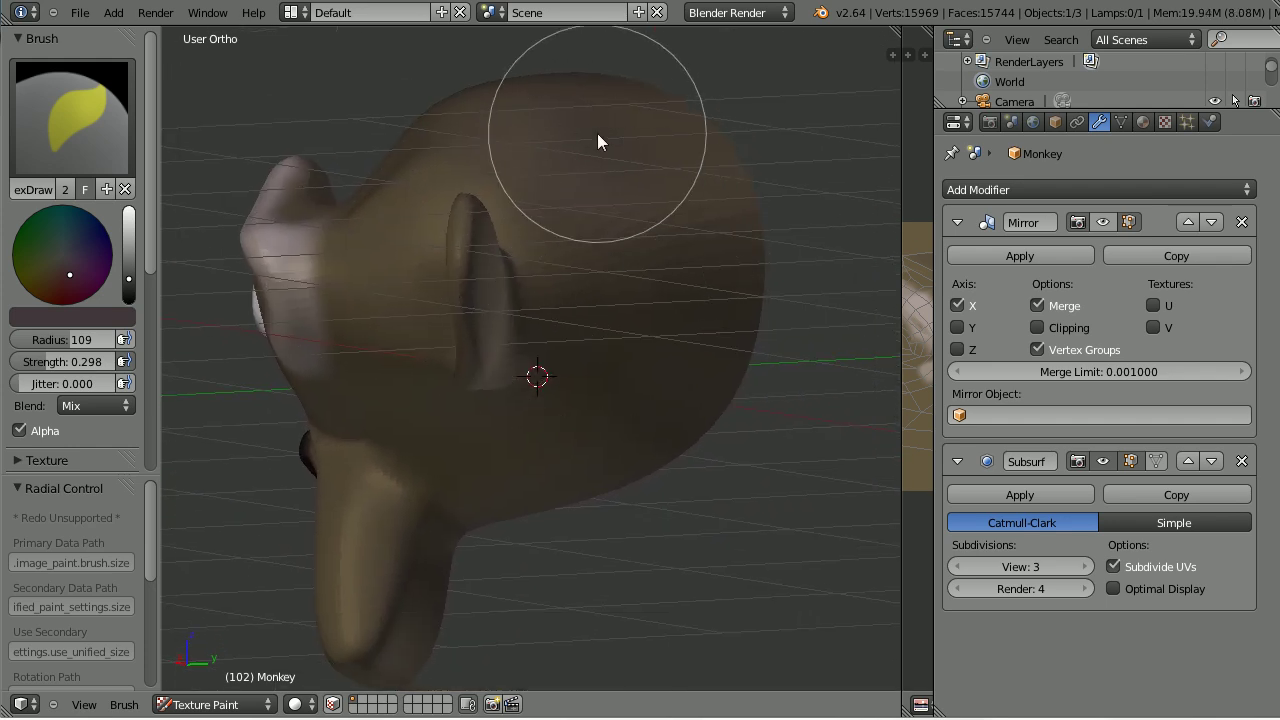
mouse_move(598, 134)
mouse_down()
mouse_move(668, 165)
mouse_move(677, 329)
mouse_move(650, 202)
mouse_move(583, 130)
mouse_move(464, 118)
mouse_move(587, 132)
mouse_move(728, 275)
mouse_move(723, 310)
mouse_move(573, 290)
mouse_up()
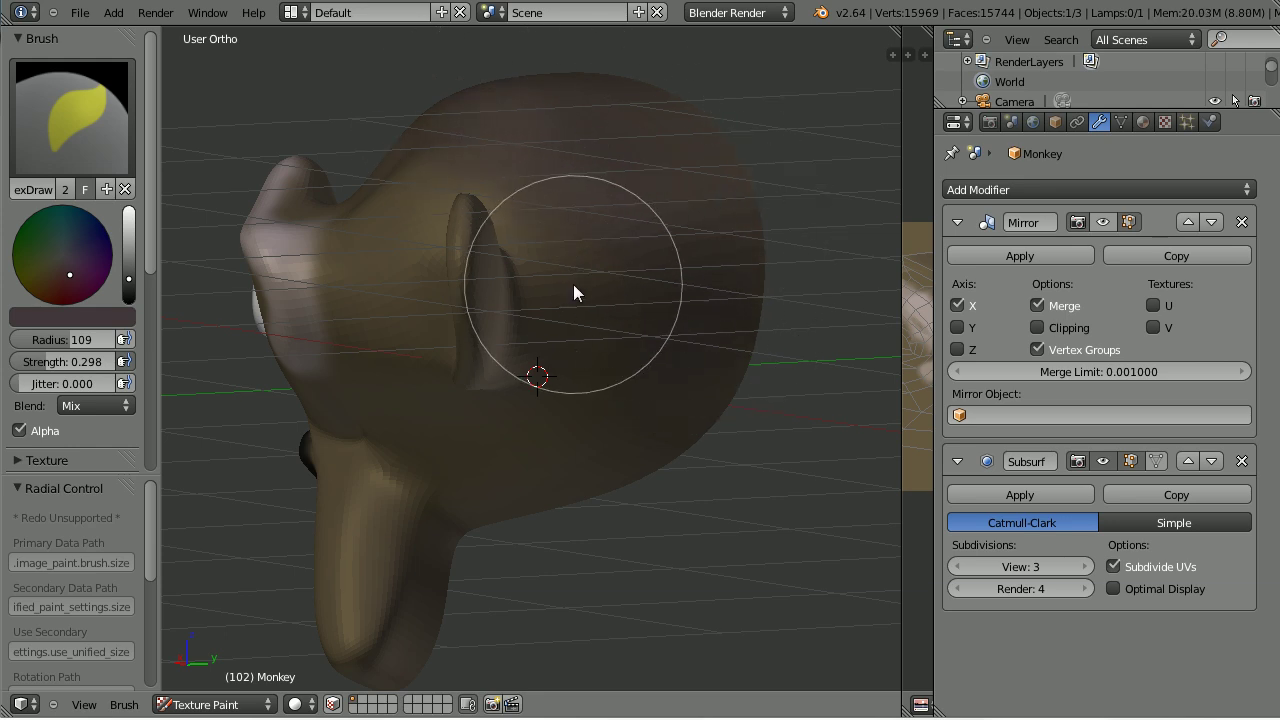
- Shrink the brush to radius 61 and shade the ear darker
key(f)
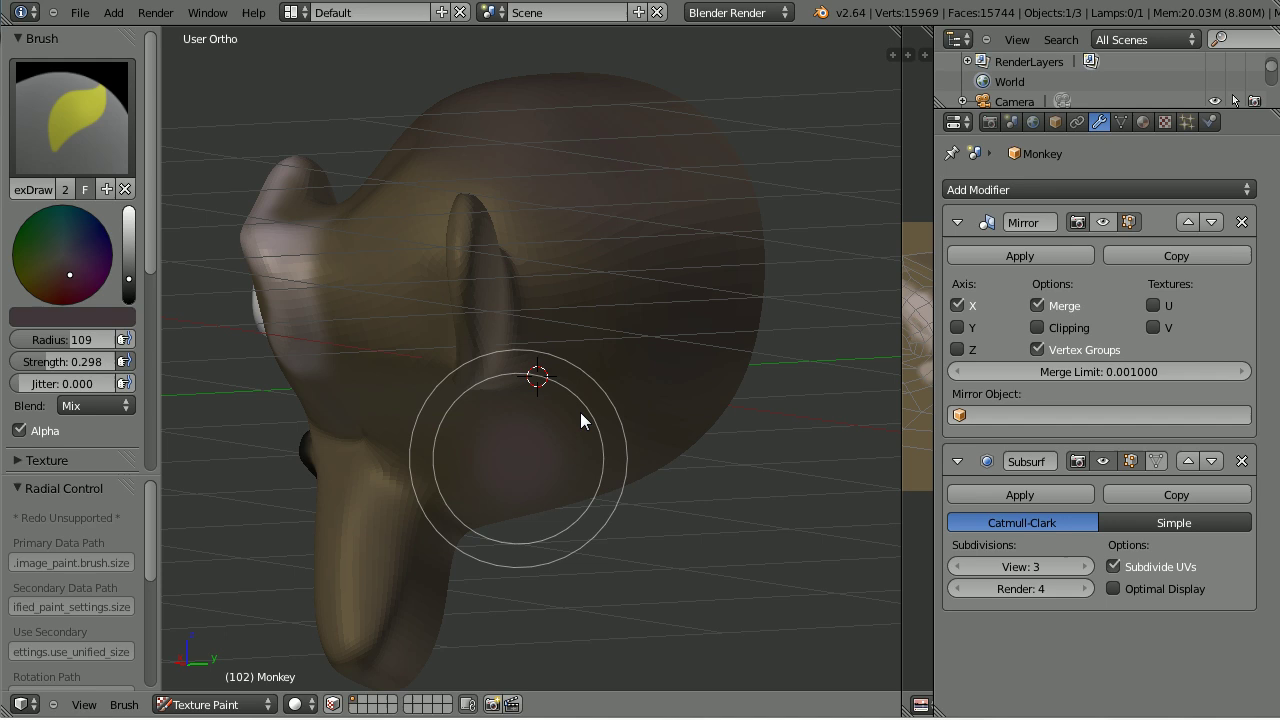
click(554, 410)
middle_drag(657, 217, 541, 252)
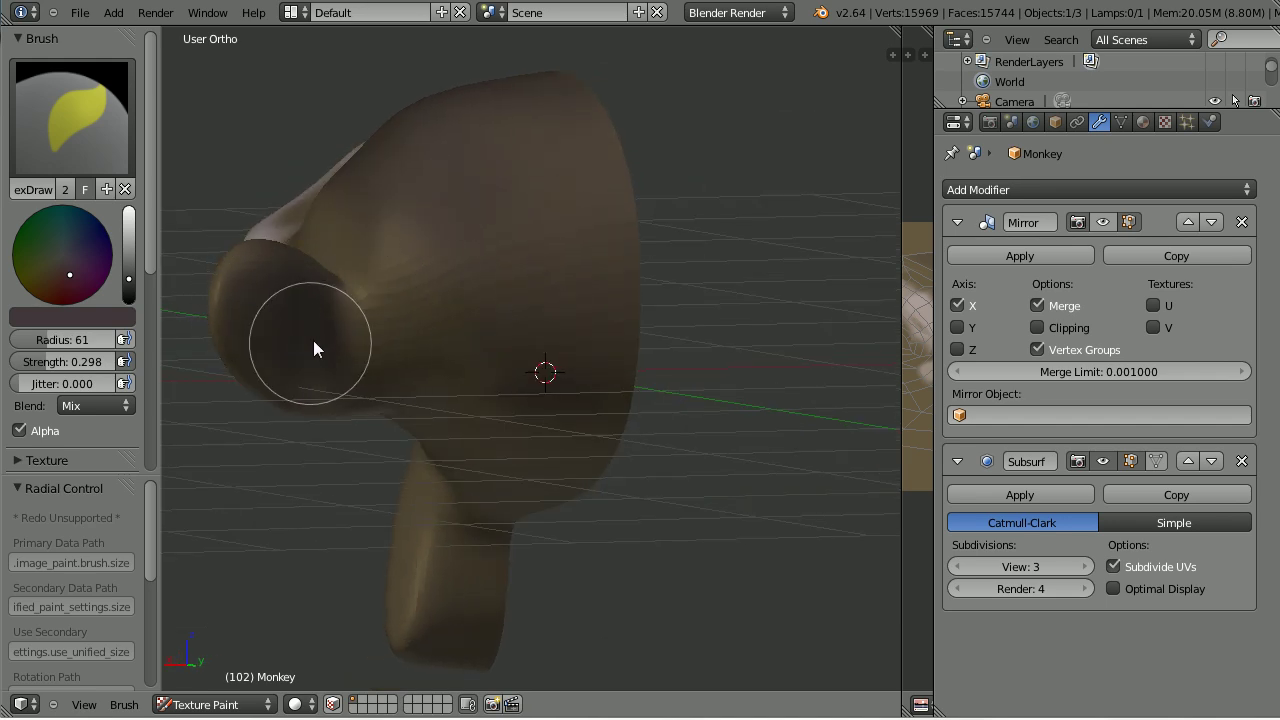
drag(313, 340, 270, 277)
middle_drag(550, 338, 726, 346)
middle_drag(490, 348, 706, 300)
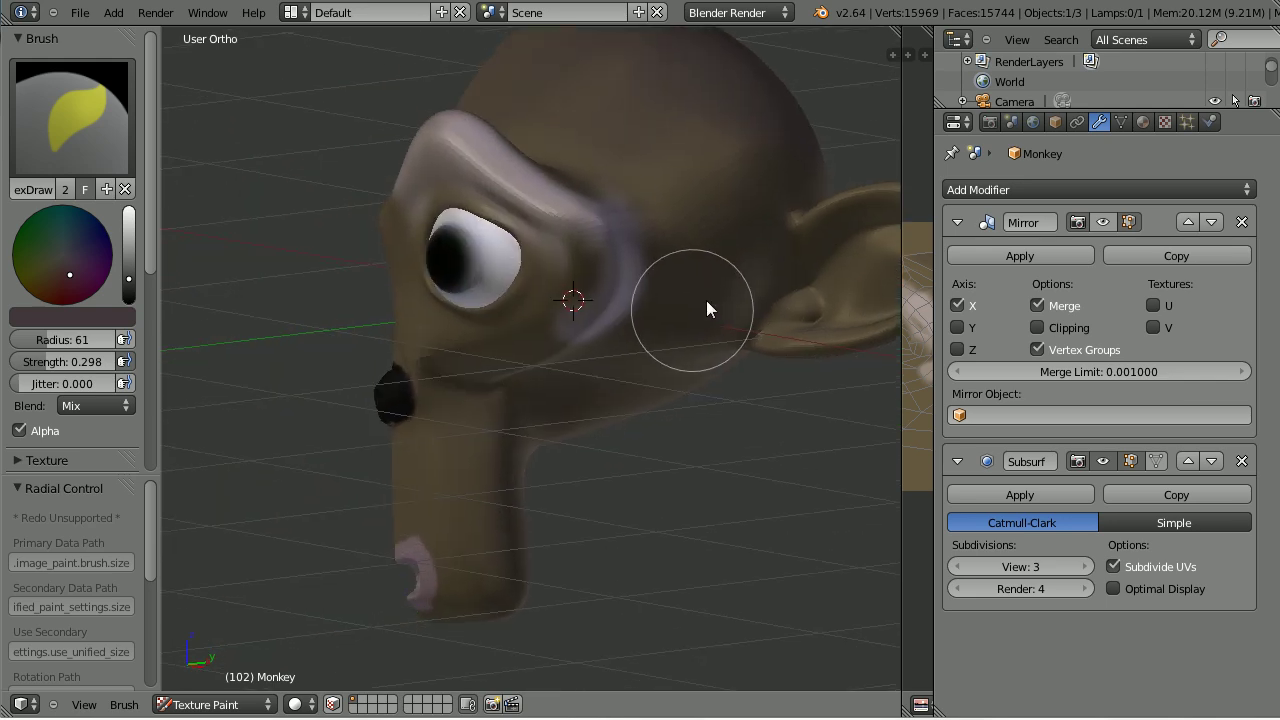
mouse_move(595, 355)
middle_down()
mouse_move(577, 325)
mouse_move(520, 351)
middle_up()
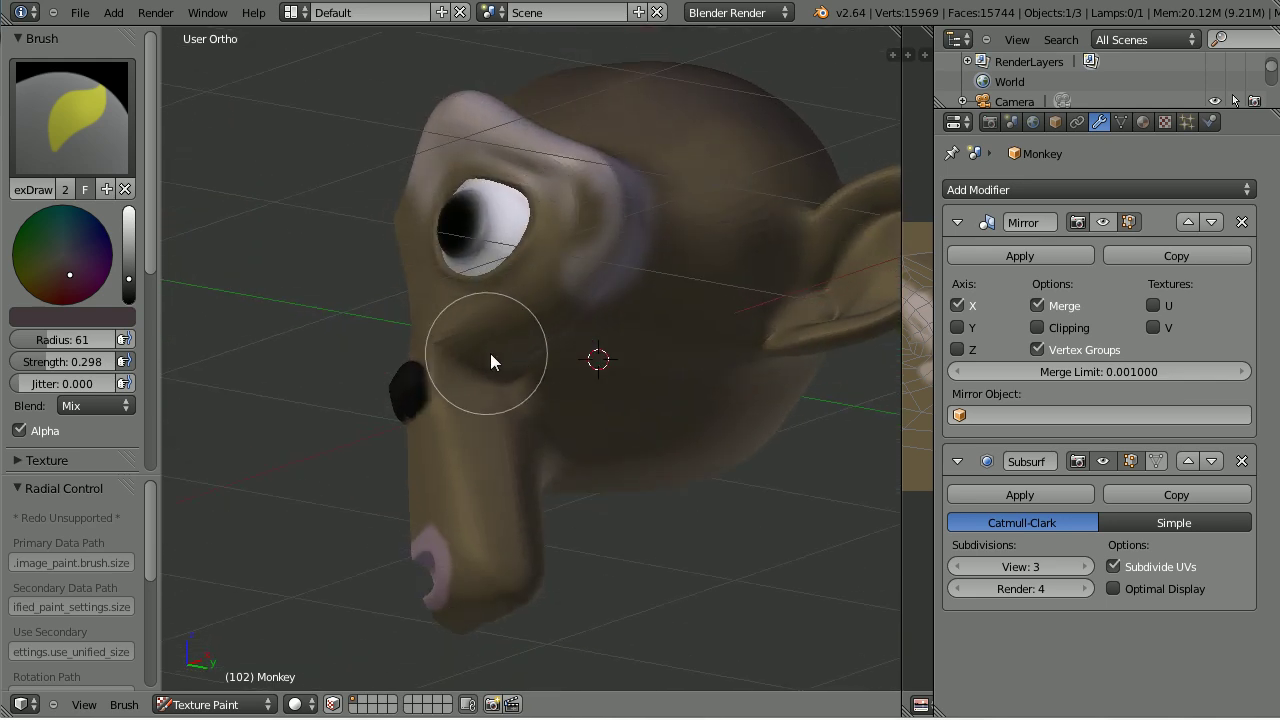
mouse_move(621, 328)
middle_down()
mouse_move(705, 410)
mouse_move(791, 402)
mouse_move(663, 382)
mouse_move(677, 387)
middle_up()
middle_drag(682, 317, 529, 338)
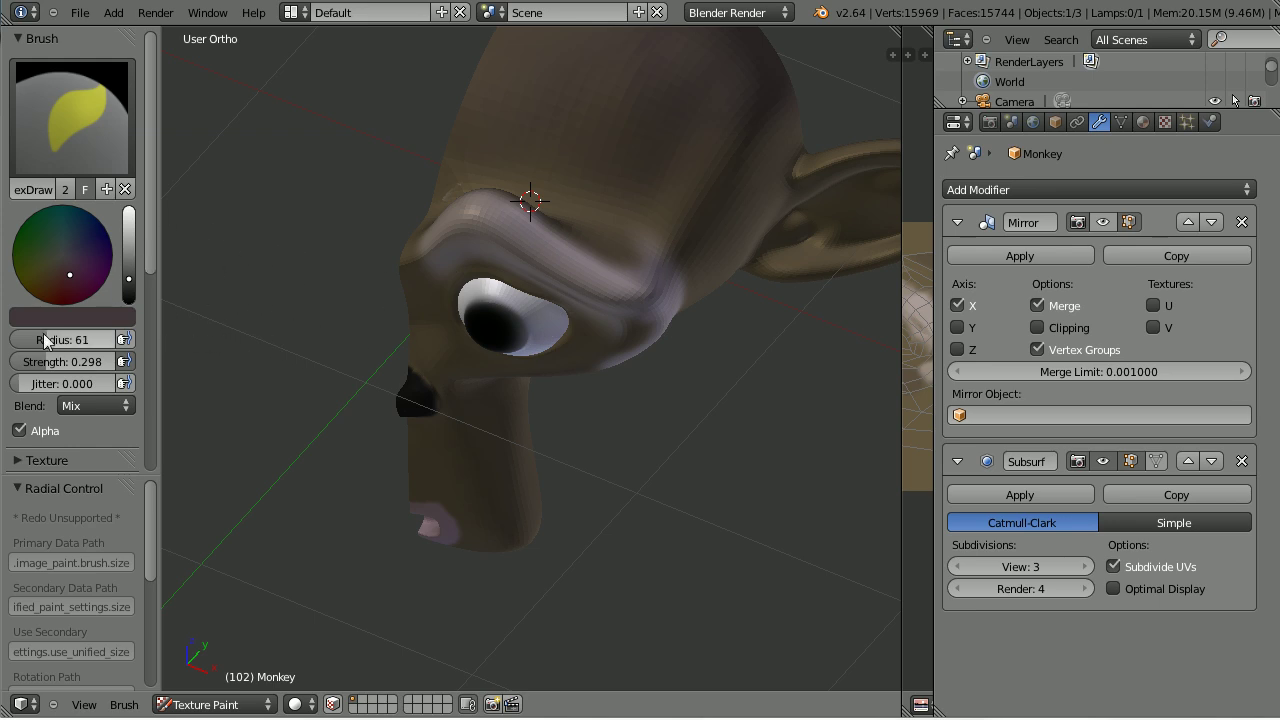
- Set the brush radius to 28 with higher strength and paint dark strokes on the forehead
drag(100, 339, 45, 339)
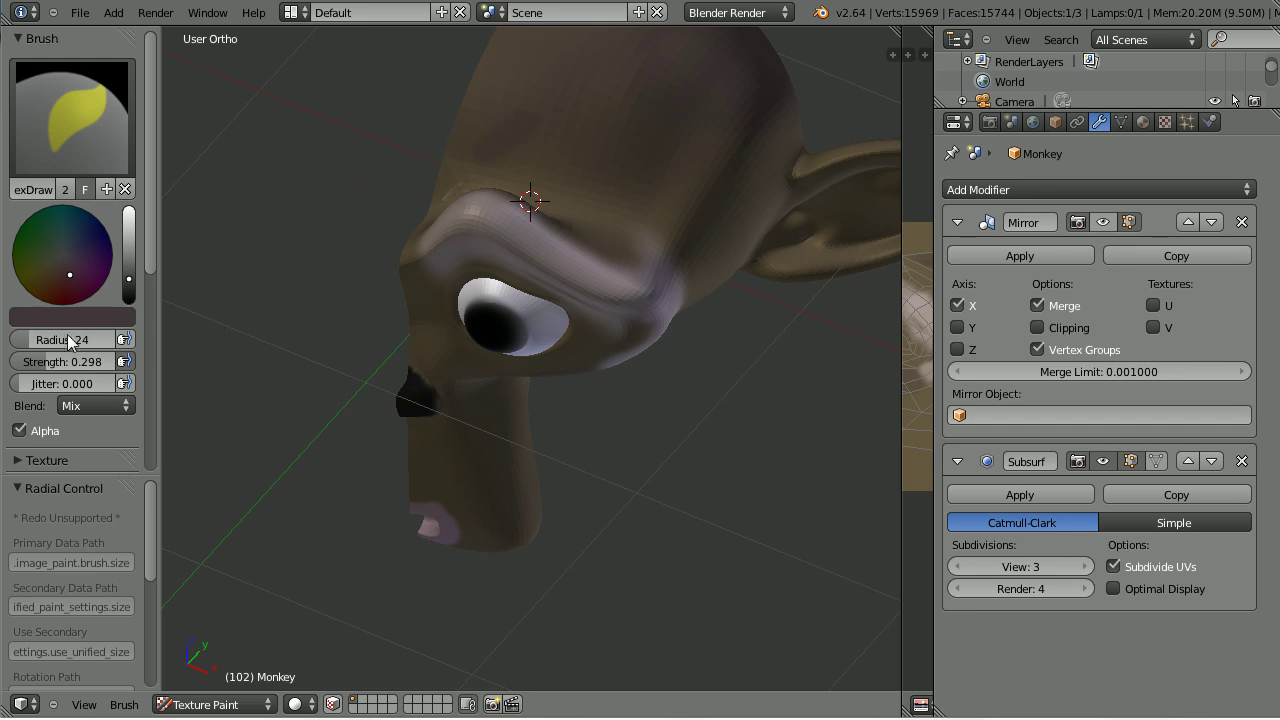
drag(48, 361, 112, 366)
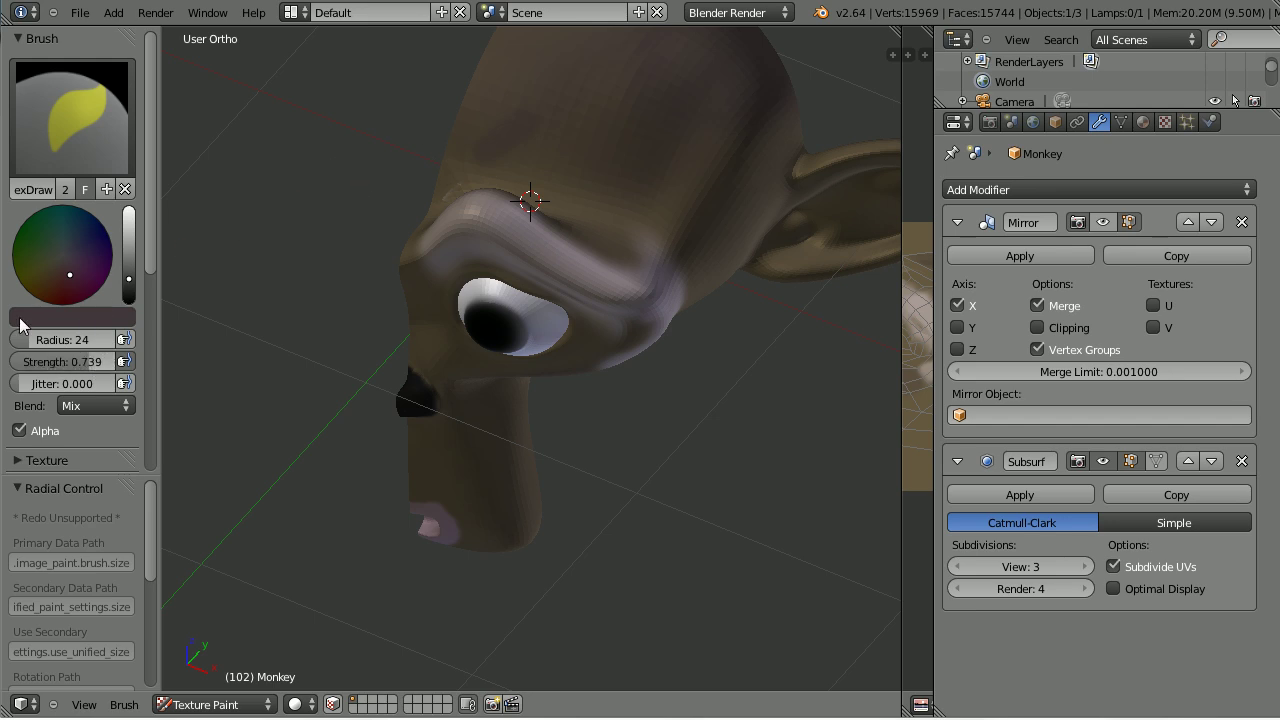
drag(27, 343, 40, 343)
drag(463, 147, 520, 110)
drag(520, 172, 603, 103)
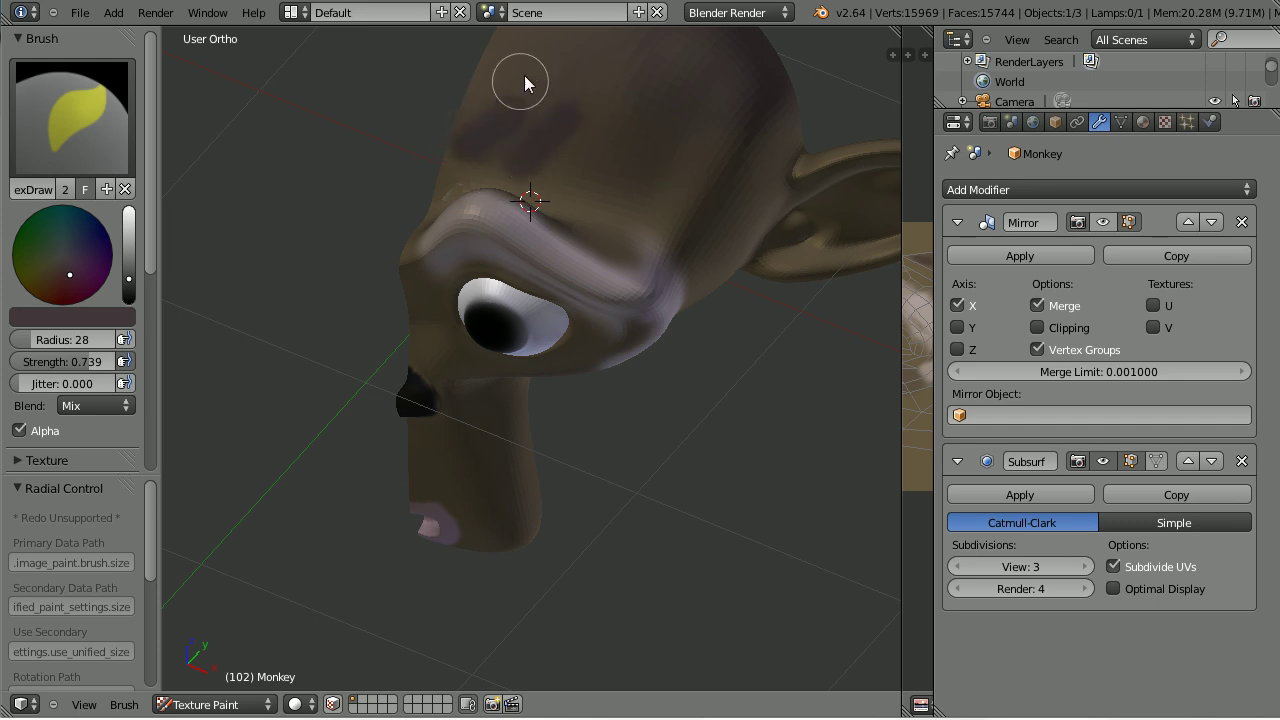
drag(524, 75, 556, 66)
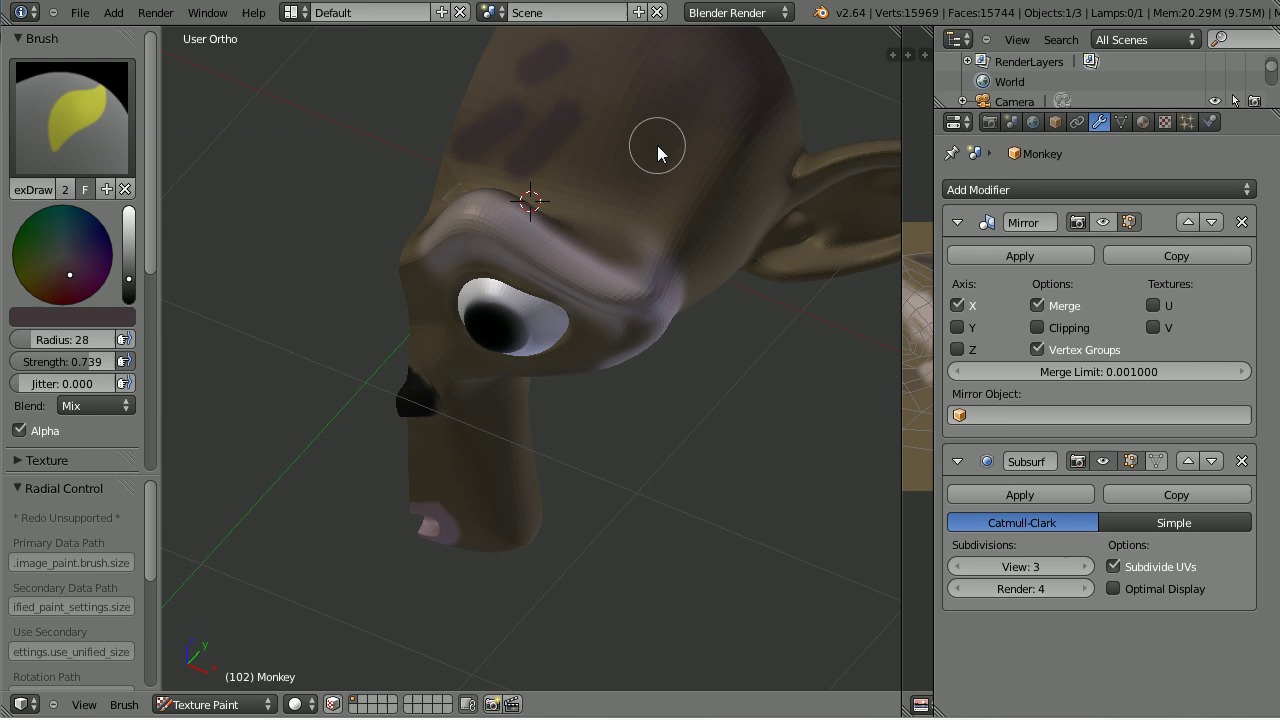
- Paint more dark mauve blotches across the crown, upper head and back of the head
mouse_move(659, 148)
middle_down()
mouse_move(543, 300)
mouse_move(451, 216)
middle_up()
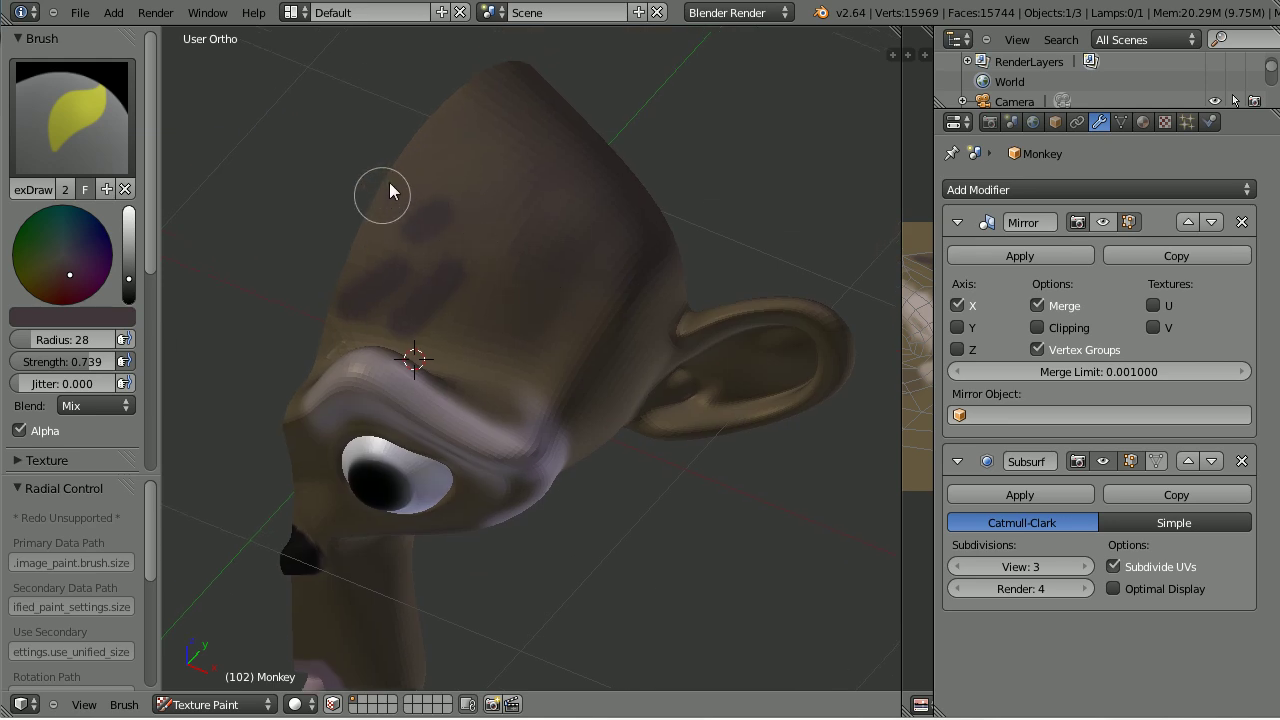
mouse_move(390, 192)
mouse_down()
mouse_move(442, 142)
mouse_move(514, 263)
mouse_move(469, 362)
mouse_up()
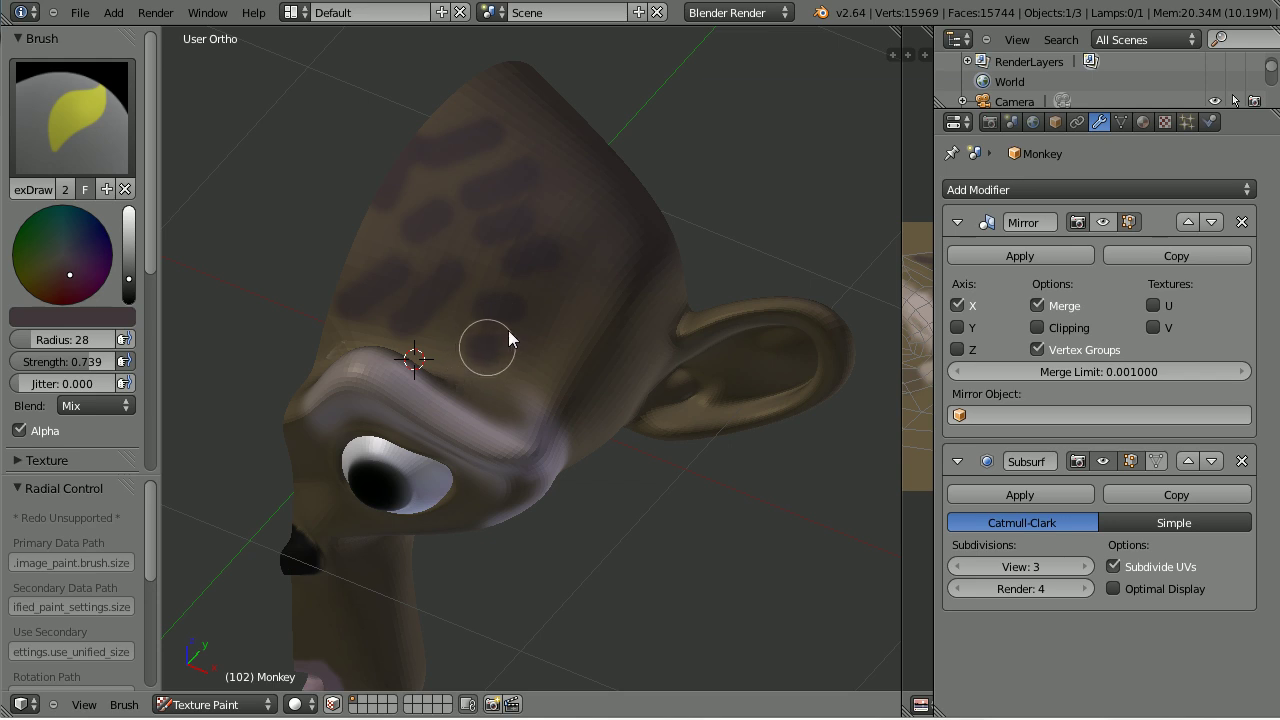
mouse_move(414, 206)
mouse_down()
mouse_move(382, 237)
mouse_move(406, 203)
mouse_move(405, 248)
mouse_move(419, 258)
mouse_move(492, 210)
mouse_move(462, 205)
mouse_move(492, 145)
mouse_move(465, 130)
mouse_move(499, 110)
mouse_move(522, 139)
mouse_move(517, 158)
mouse_move(450, 190)
mouse_up()
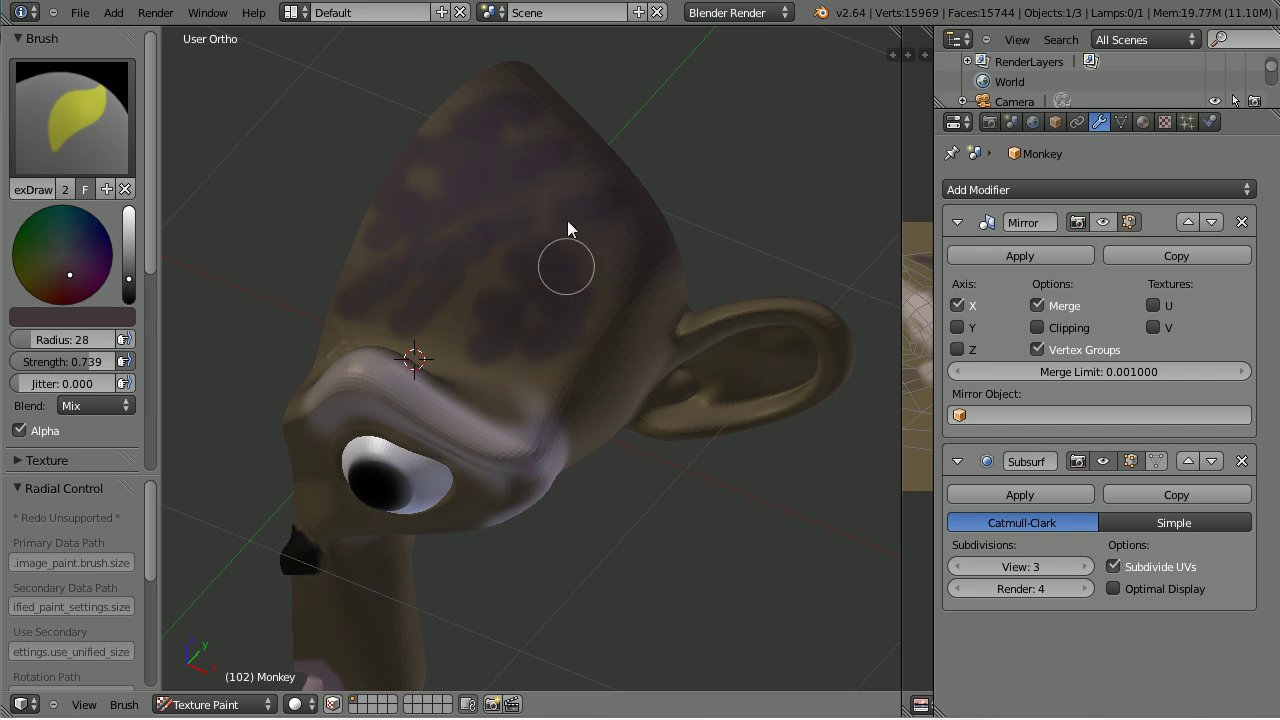
middle_drag(599, 336, 489, 308)
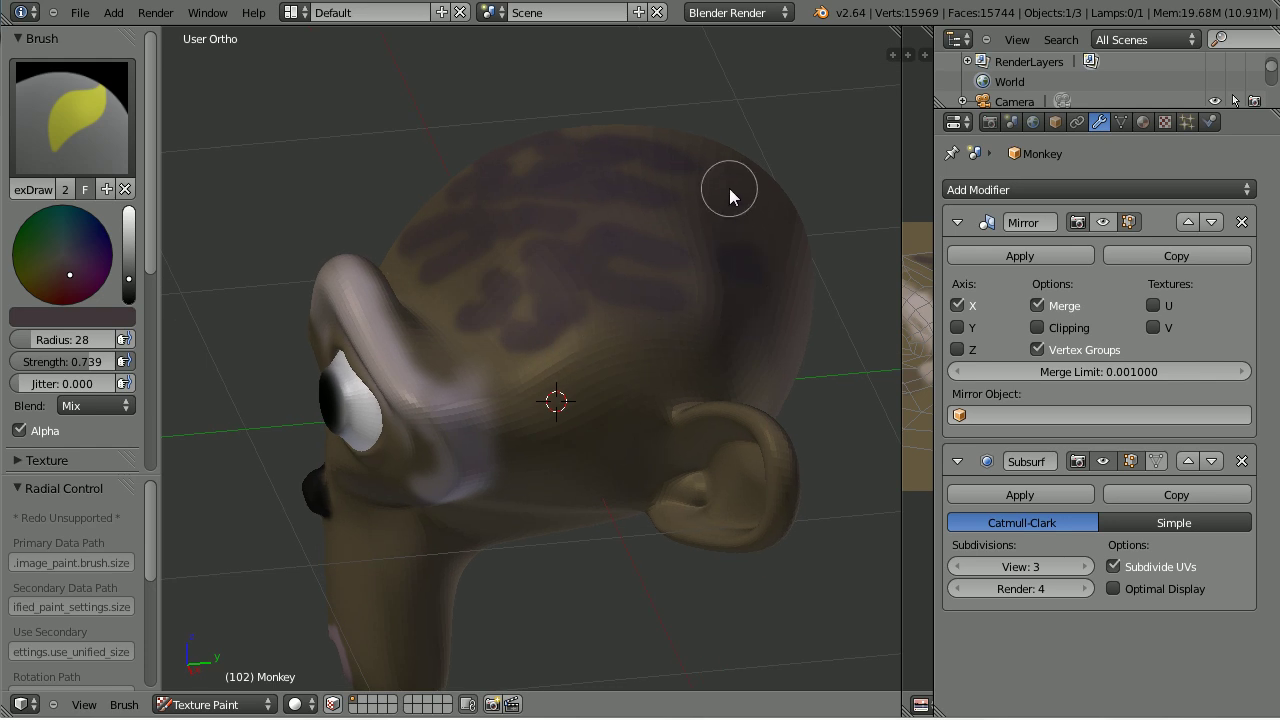
mouse_move(671, 226)
mouse_down()
mouse_move(759, 268)
mouse_move(671, 257)
mouse_up()
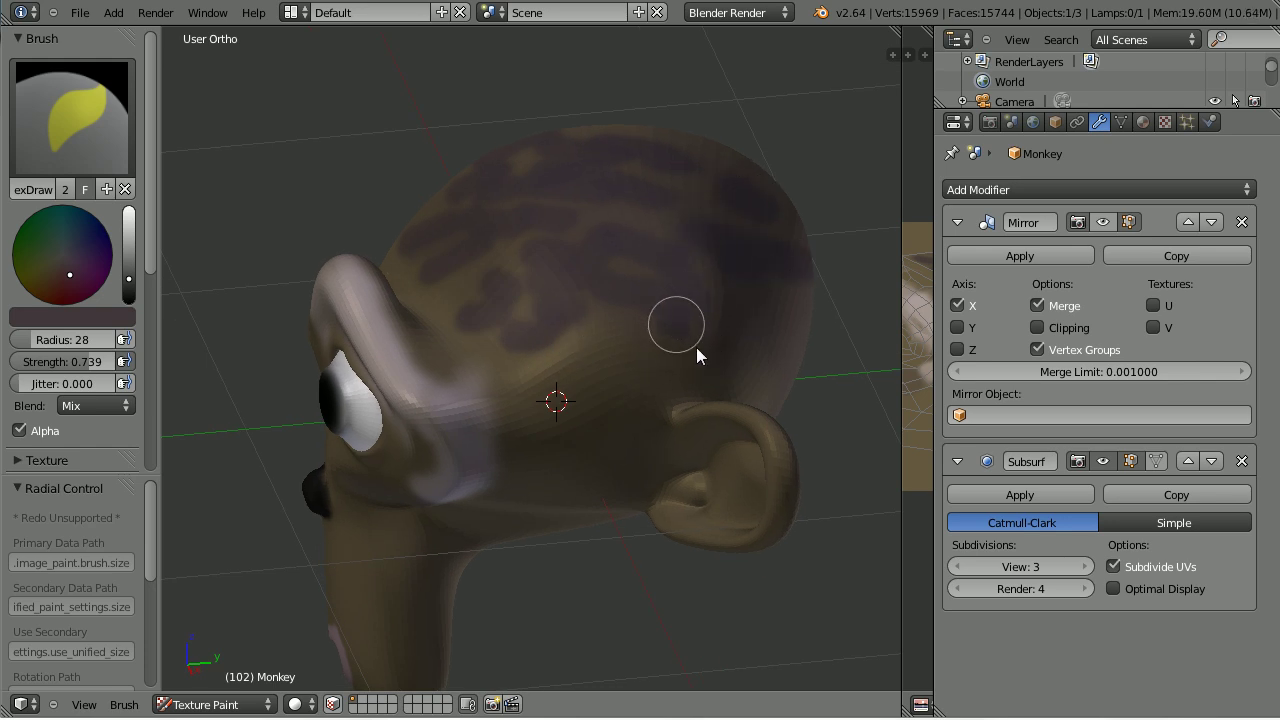
mouse_move(697, 354)
mouse_down()
mouse_move(625, 329)
mouse_move(717, 374)
mouse_up()
middle_drag(781, 311, 755, 319)
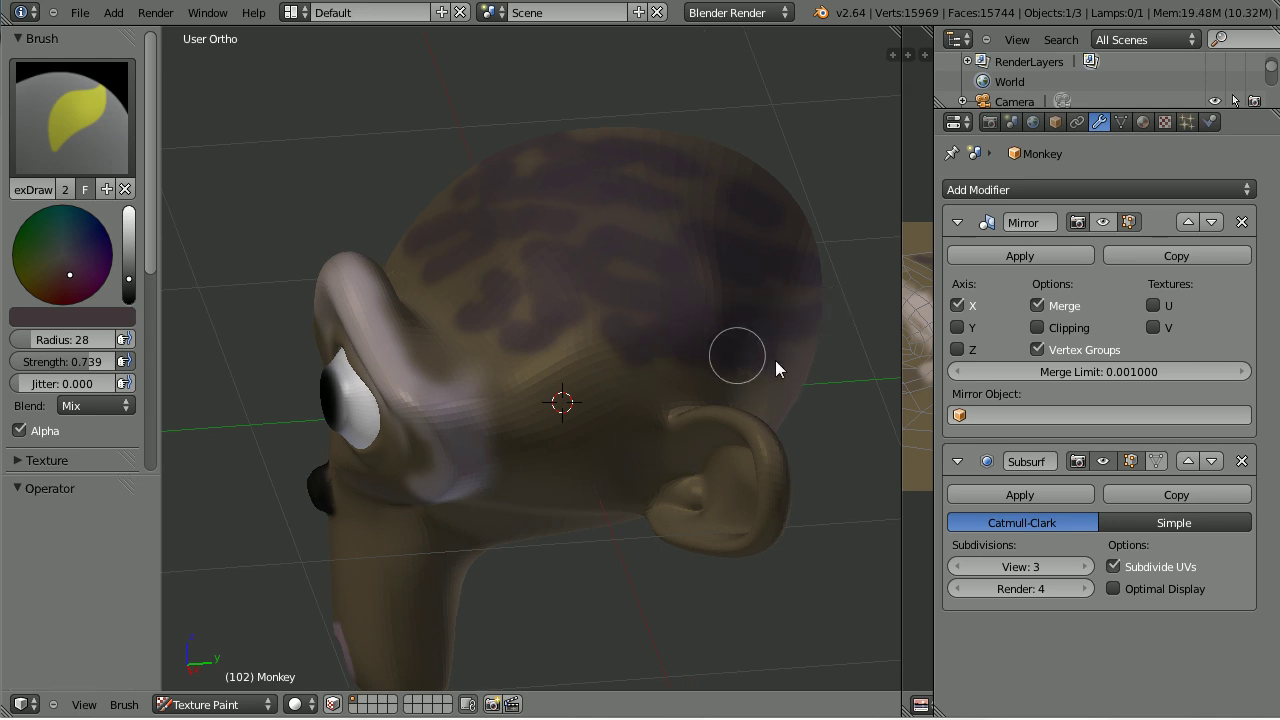
mouse_move(778, 345)
middle_down()
mouse_move(671, 312)
mouse_move(700, 403)
middle_up()
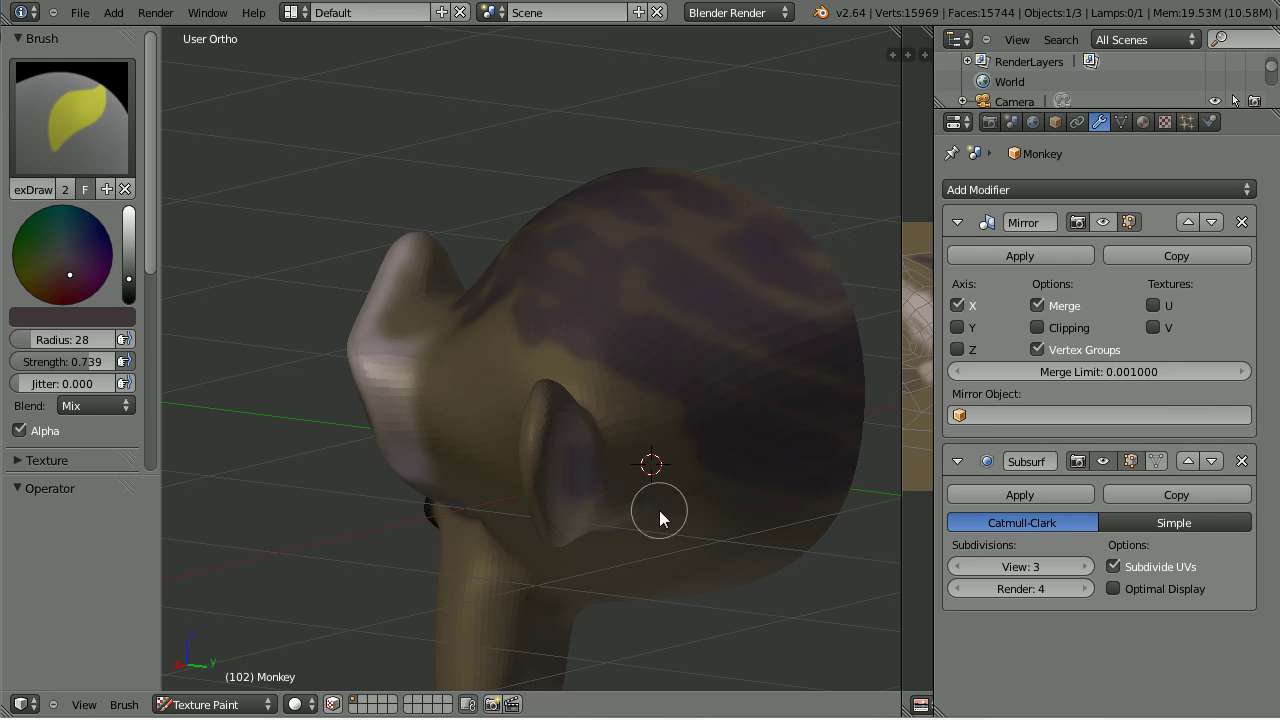
- Paint dark flesh around the eye's edge and undo each spill onto the eye white
mouse_move(517, 400)
middle_down()
mouse_move(716, 337)
mouse_move(666, 350)
middle_up()
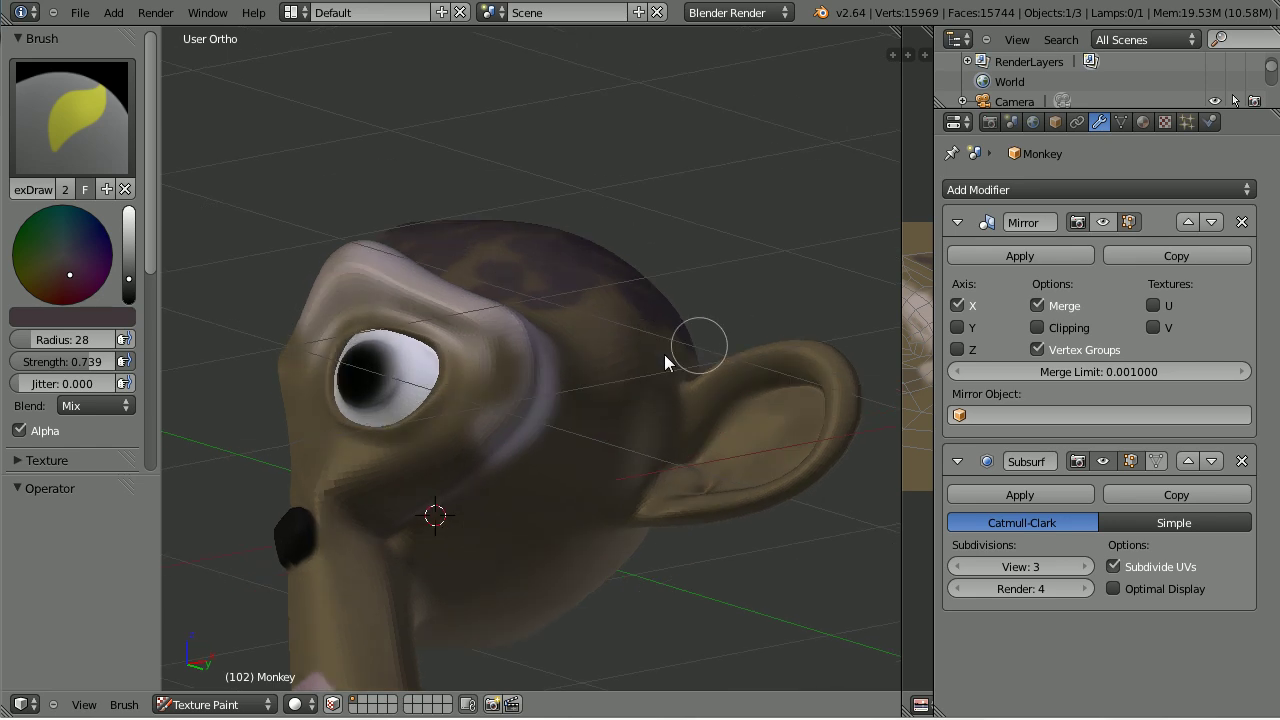
middle_drag(491, 400, 634, 403)
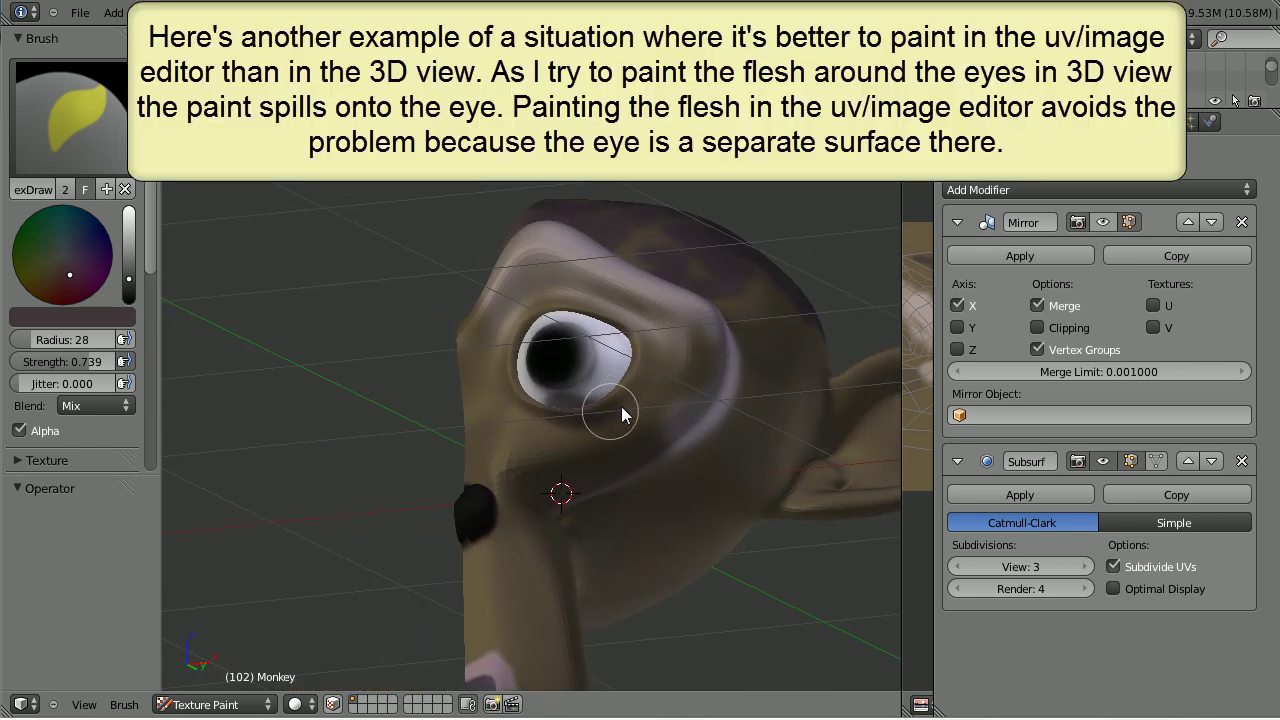
mouse_move(622, 414)
mouse_down()
mouse_move(644, 363)
mouse_move(594, 404)
mouse_up()
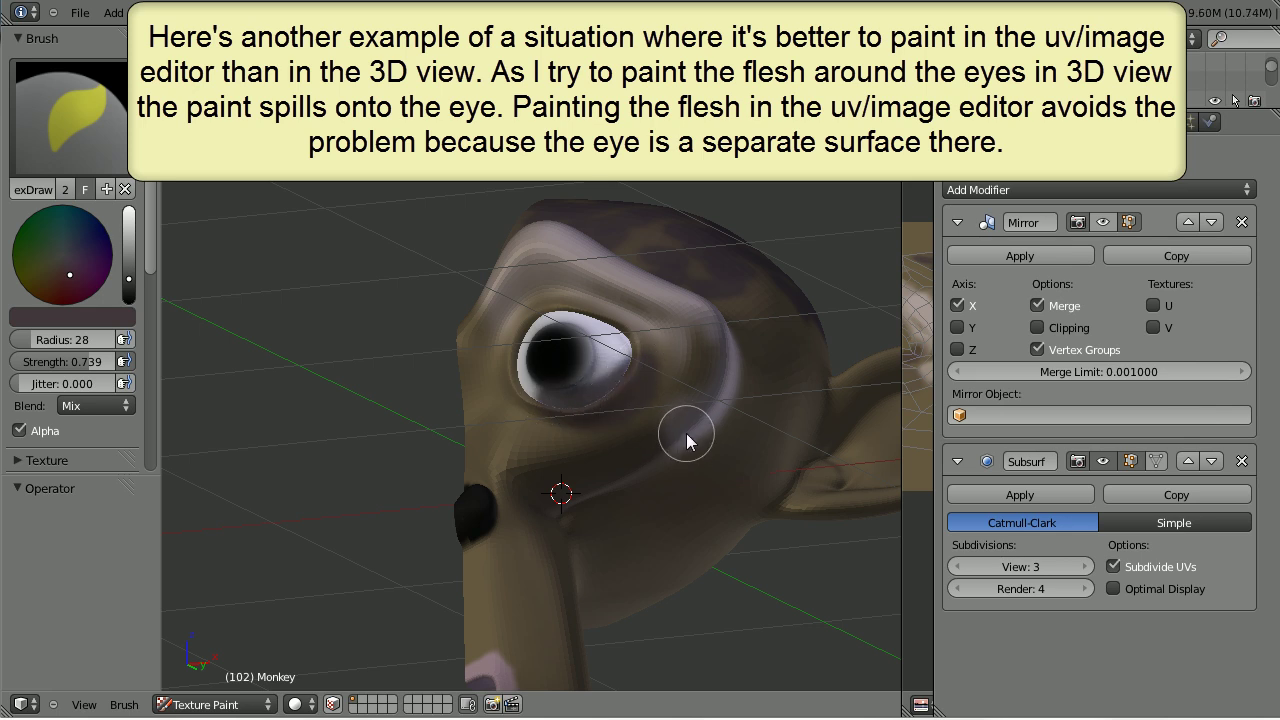
key(ctrl+z)
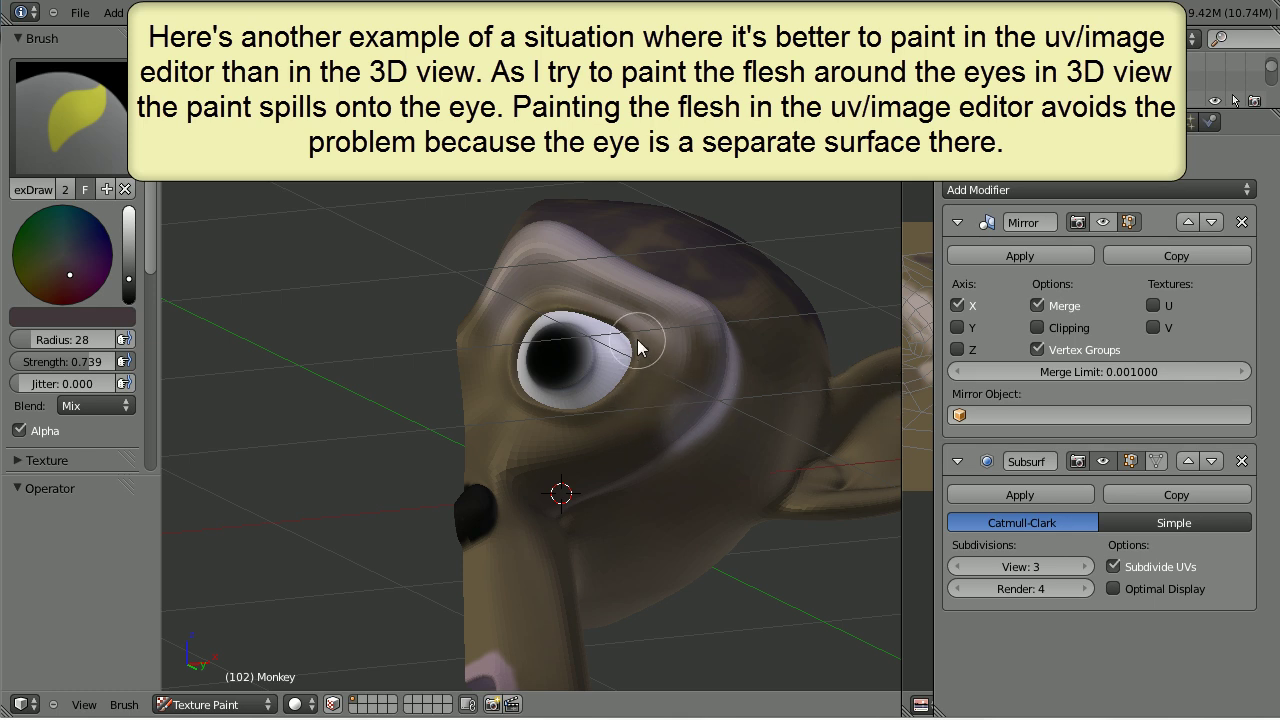
drag(625, 327, 522, 308)
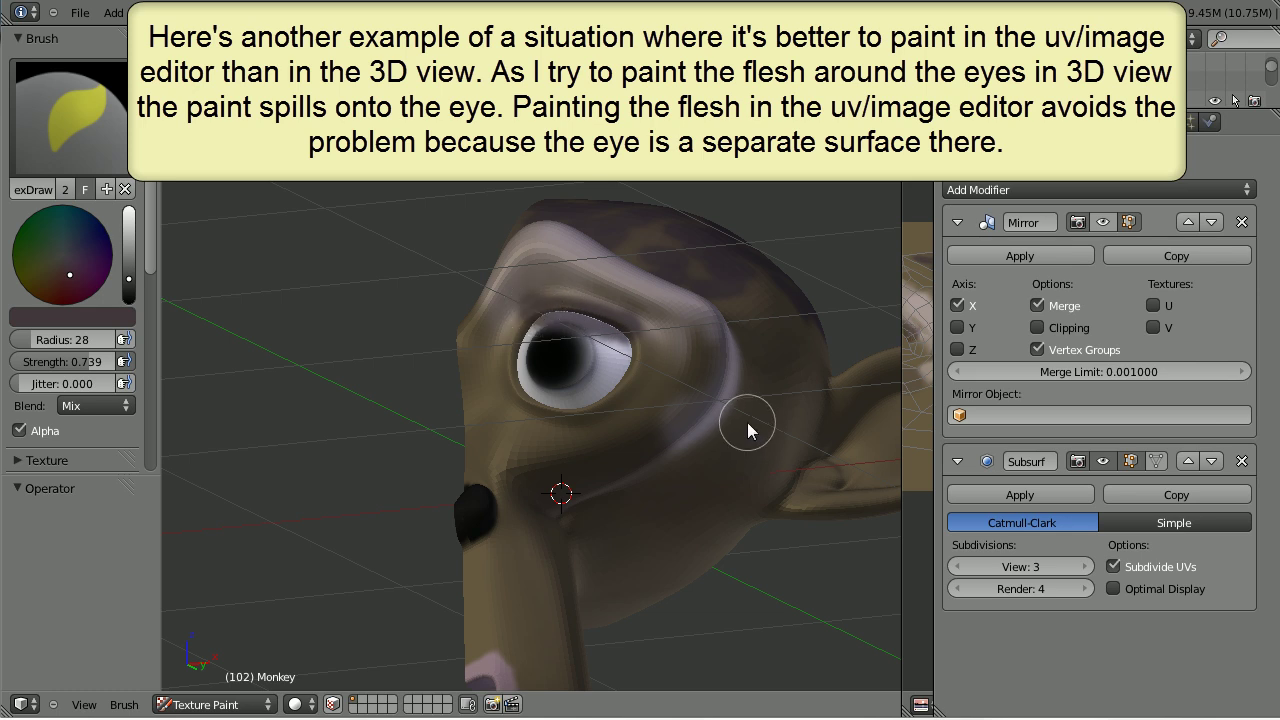
key(ctrl+z)
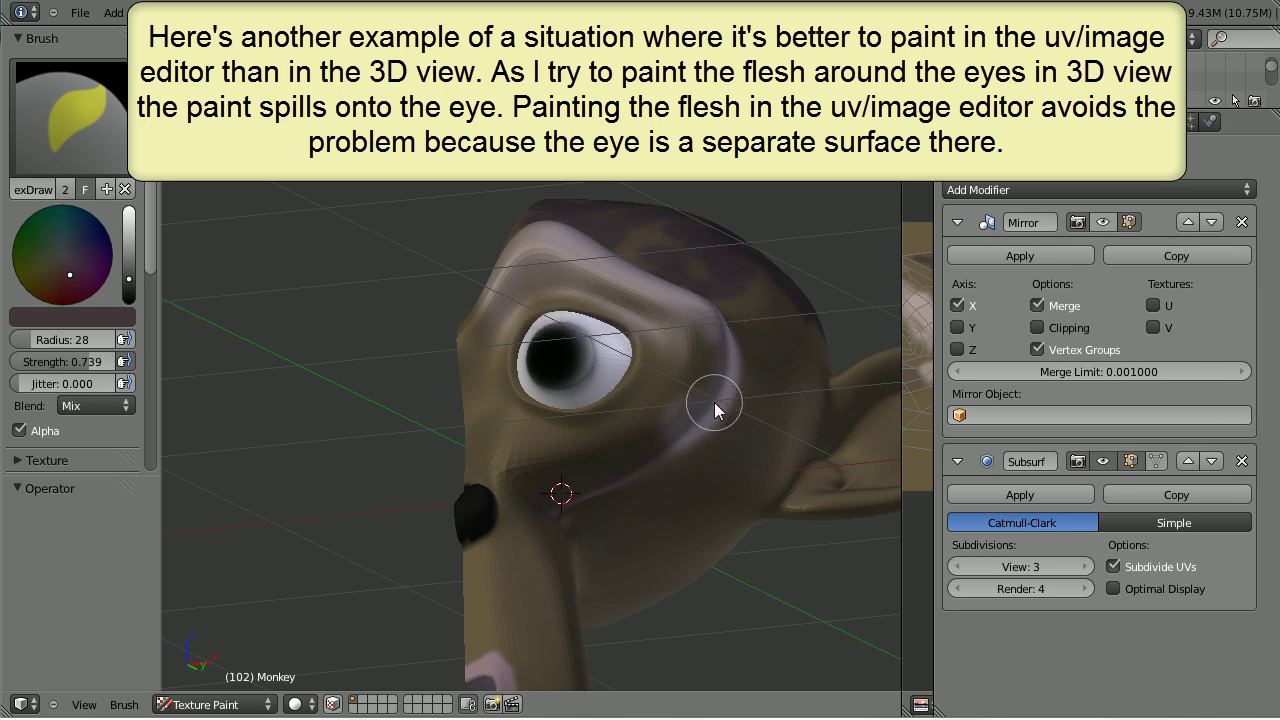
- Centre the ear in the 3D view and reopen the image editor beside it, zoomed in
middle_drag(685, 387, 550, 372)
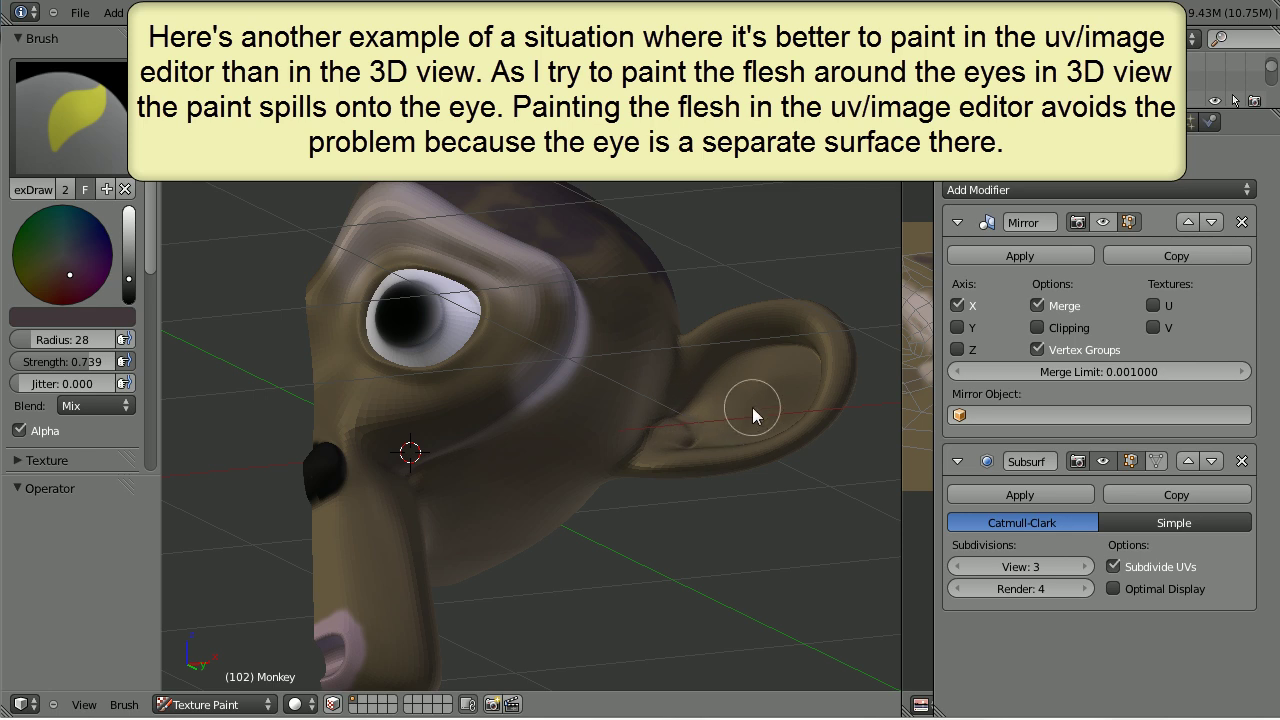
shift+middle_drag(752, 400, 514, 414)
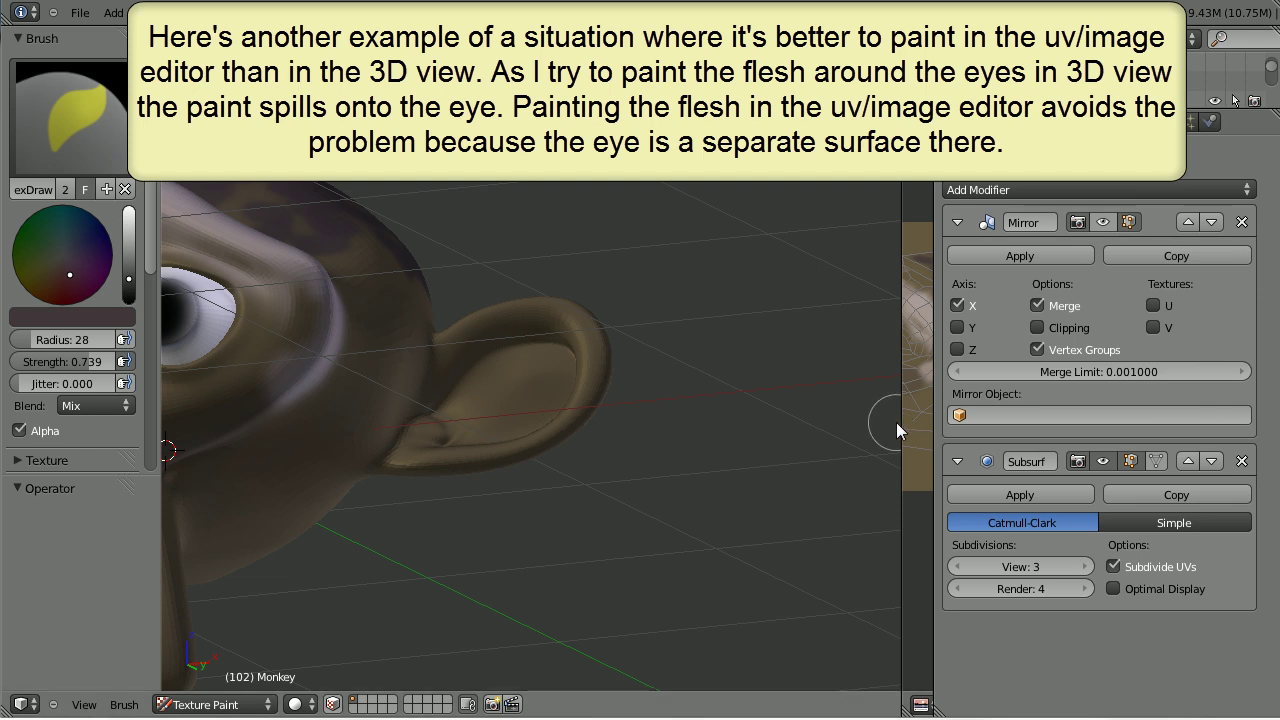
drag(898, 423, 437, 423)
scroll(650, 430, up, 4)
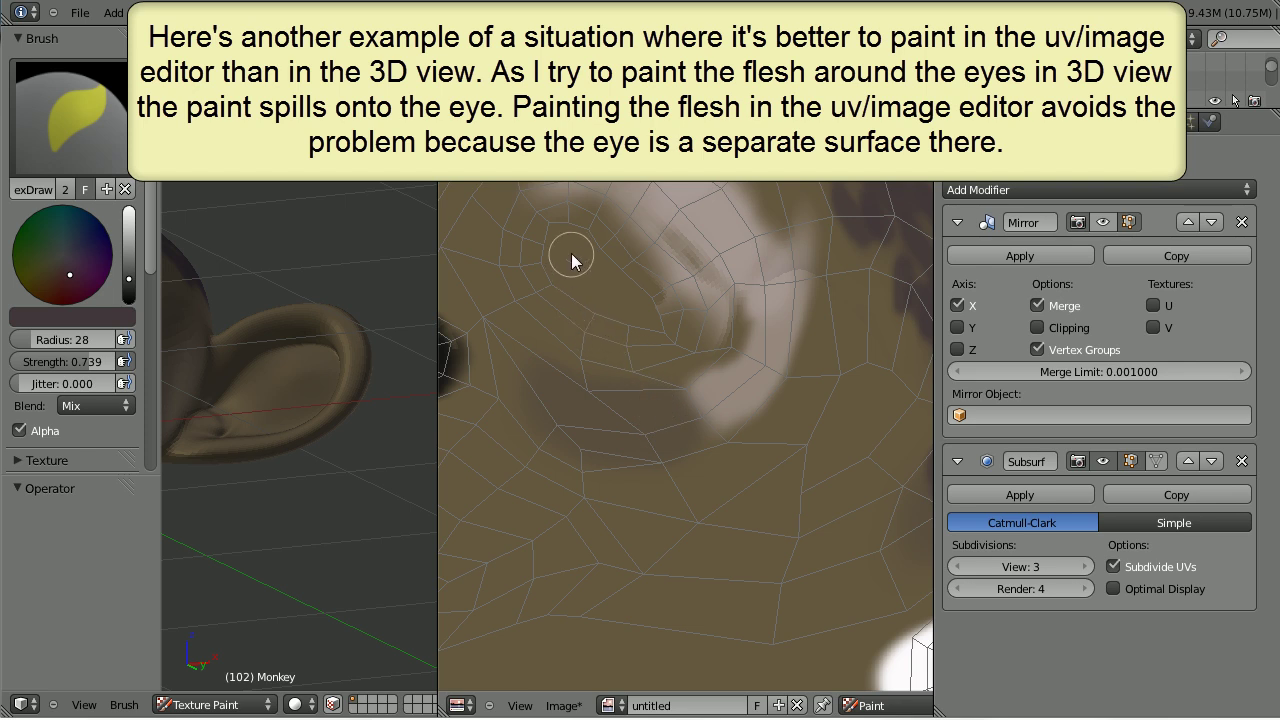
- Paint a dark flesh ring around the eye island on the texture, then set brush radius 17
middle_drag(244, 342, 400, 330)
mouse_move(627, 285)
mouse_down()
mouse_move(560, 218)
mouse_move(534, 228)
mouse_move(538, 280)
mouse_move(573, 311)
mouse_move(642, 345)
mouse_move(676, 330)
mouse_move(631, 266)
mouse_move(571, 217)
mouse_move(514, 206)
mouse_move(512, 275)
mouse_move(588, 340)
mouse_move(640, 357)
mouse_move(703, 318)
mouse_move(652, 258)
mouse_up()
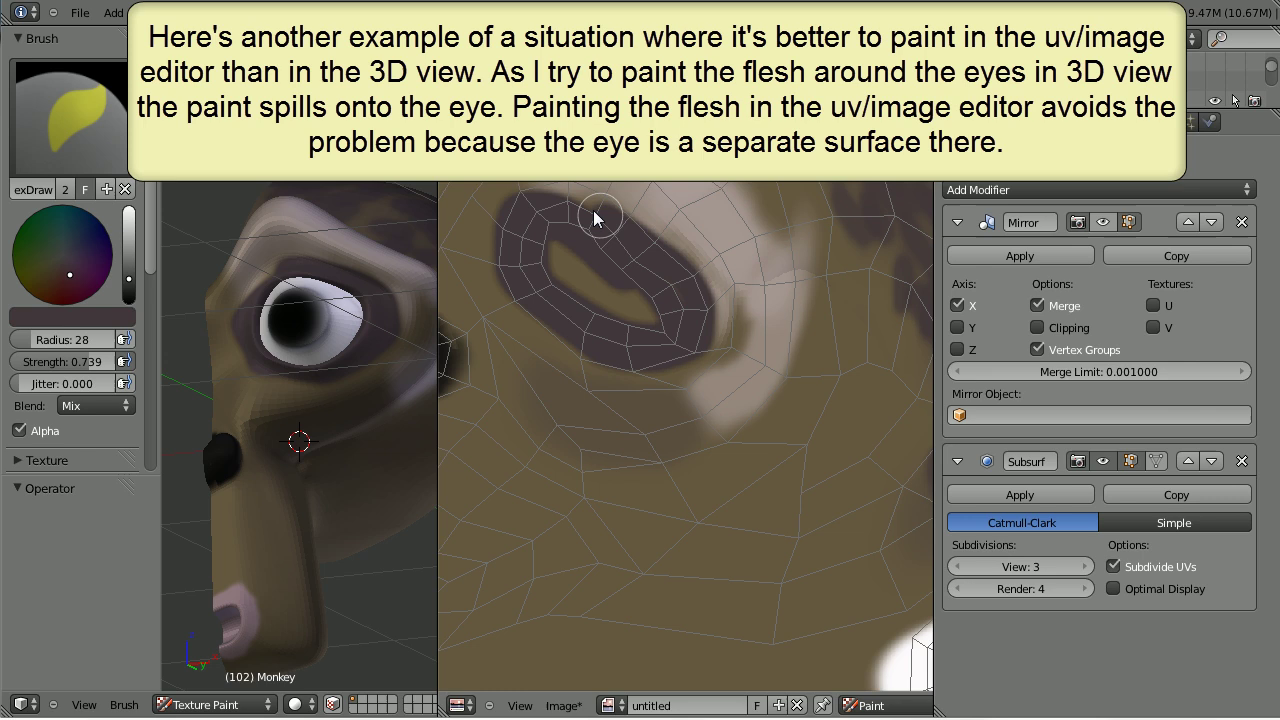
mouse_move(594, 218)
mouse_down()
mouse_move(514, 206)
mouse_move(515, 282)
mouse_up()
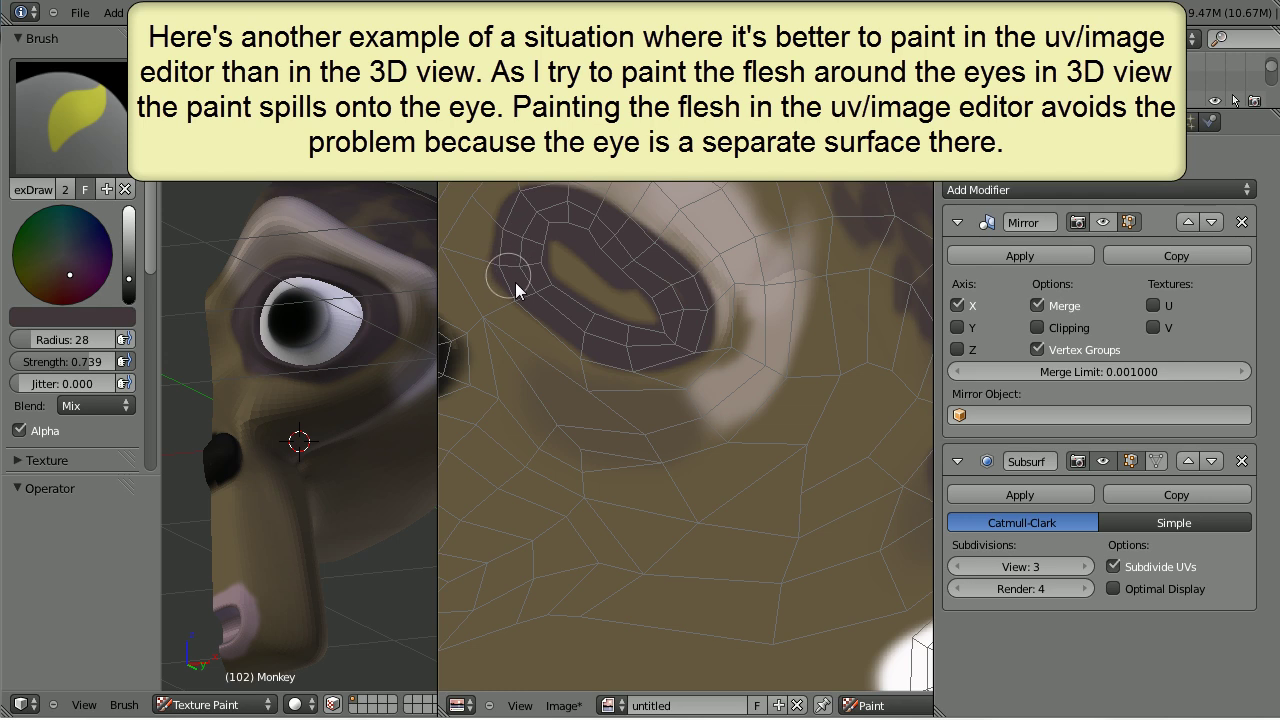
key(f)
click(237, 366)
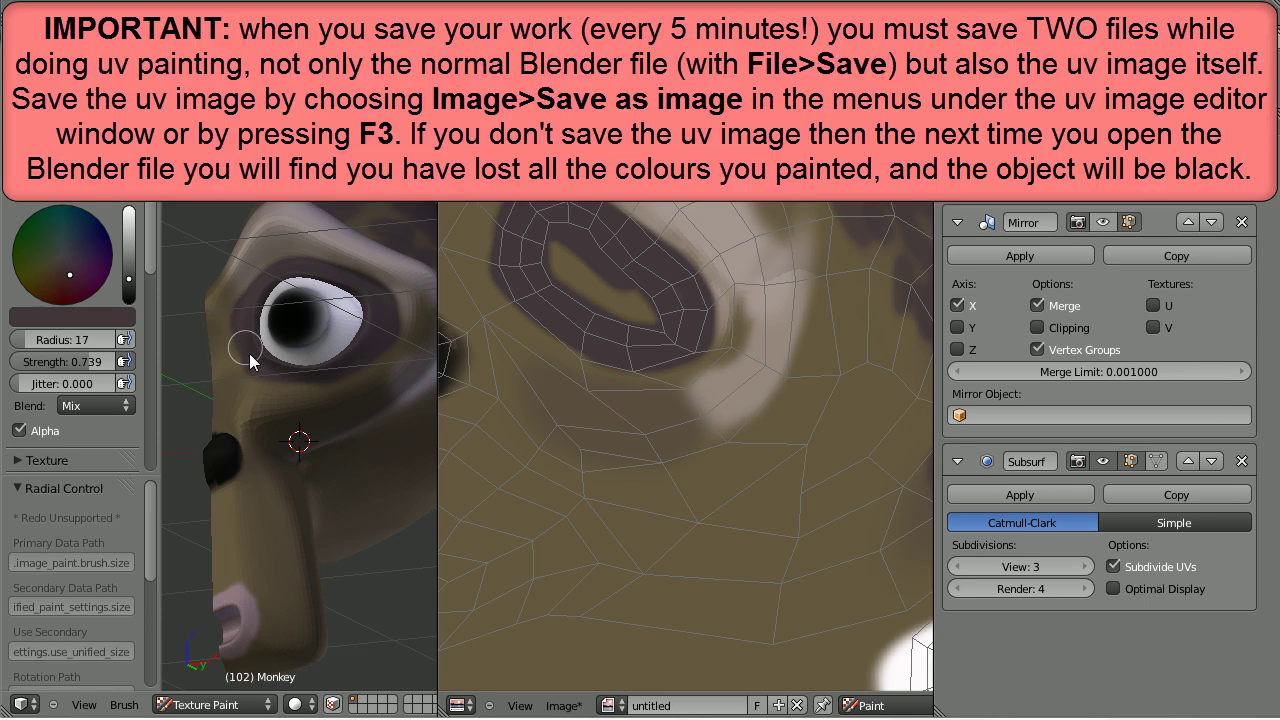
- Shade the eye socket with a lower-strength brush, widen the 3D view, and set brush colour to black
drag(234, 337, 245, 300)
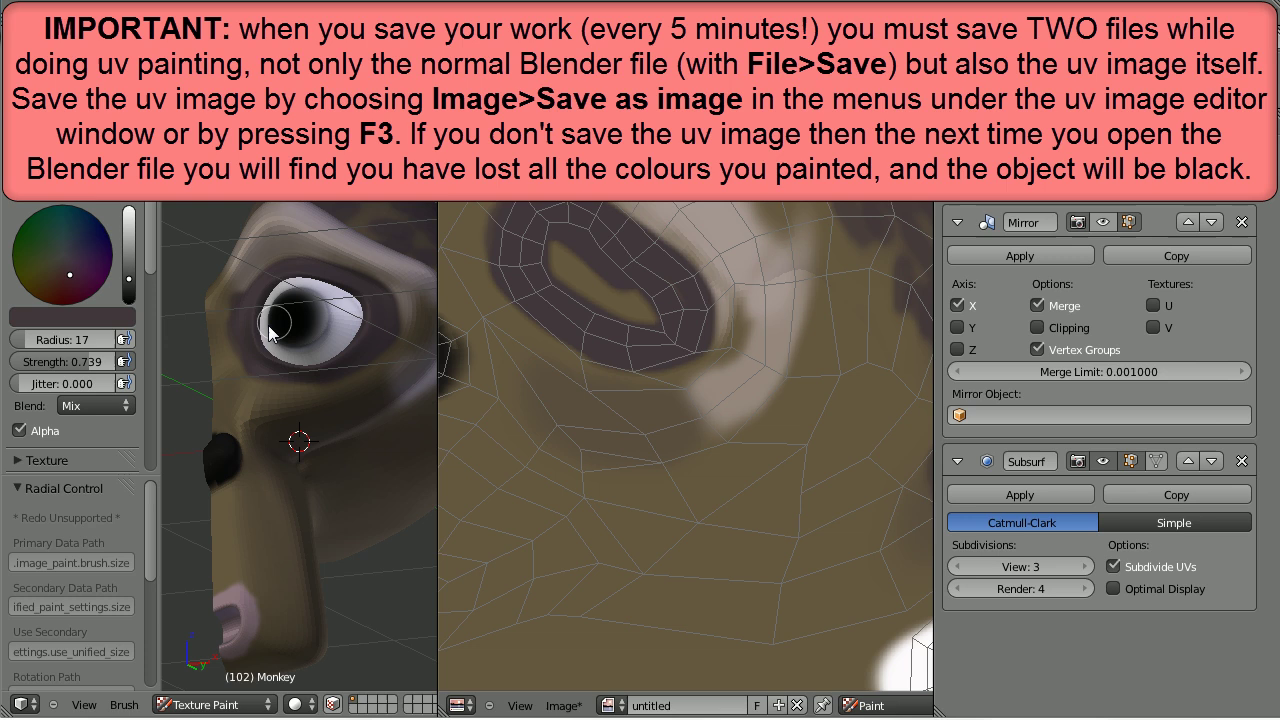
drag(90, 360, 79, 362)
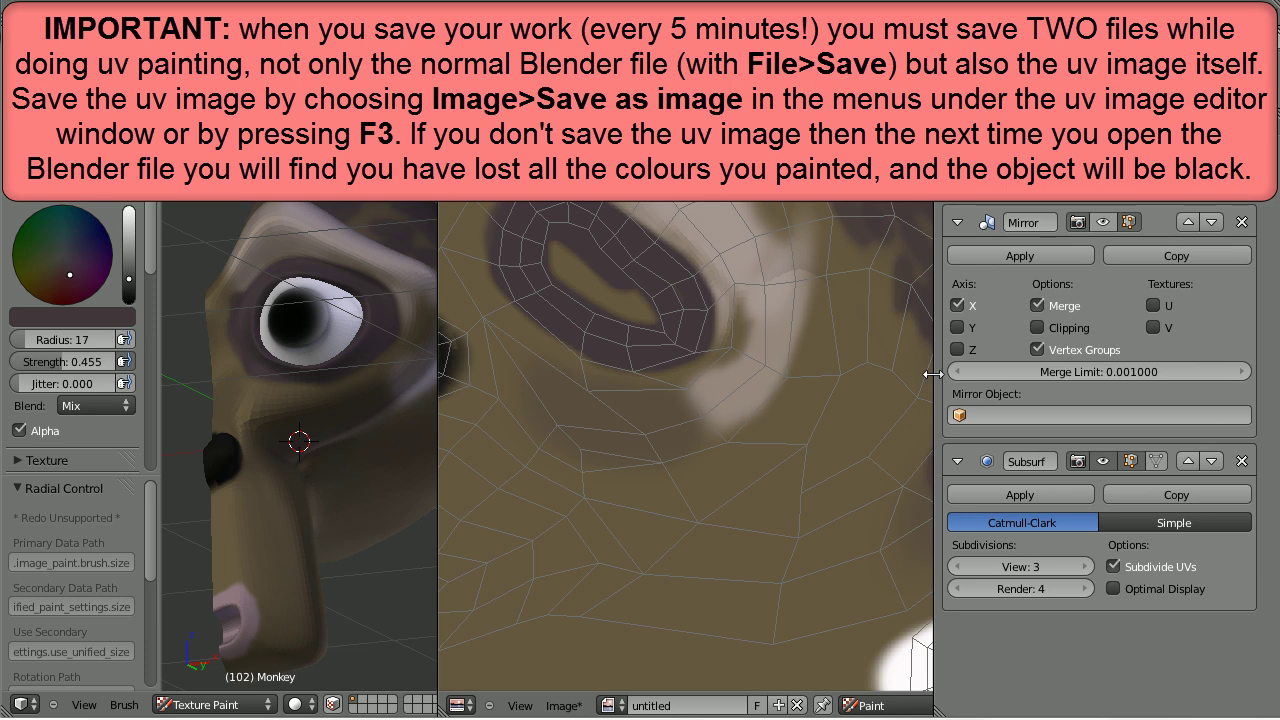
drag(936, 380, 982, 378)
drag(1118, 371, 1218, 370)
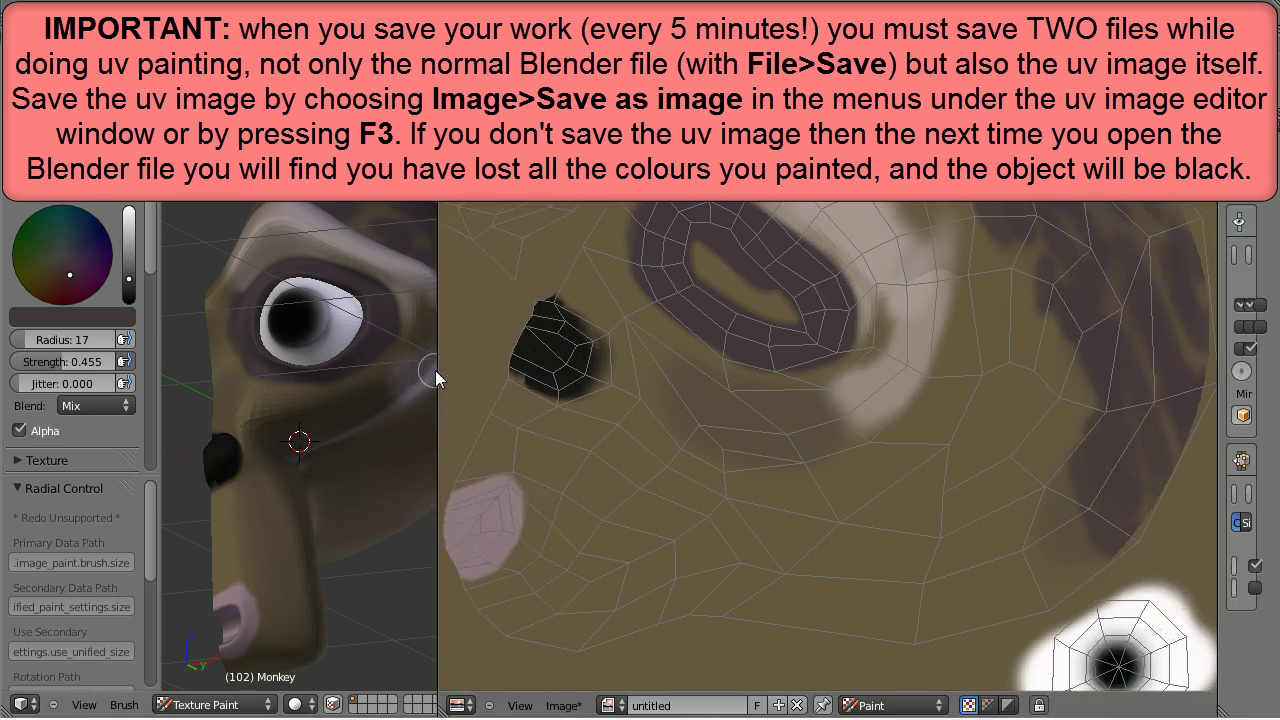
drag(435, 370, 902, 392)
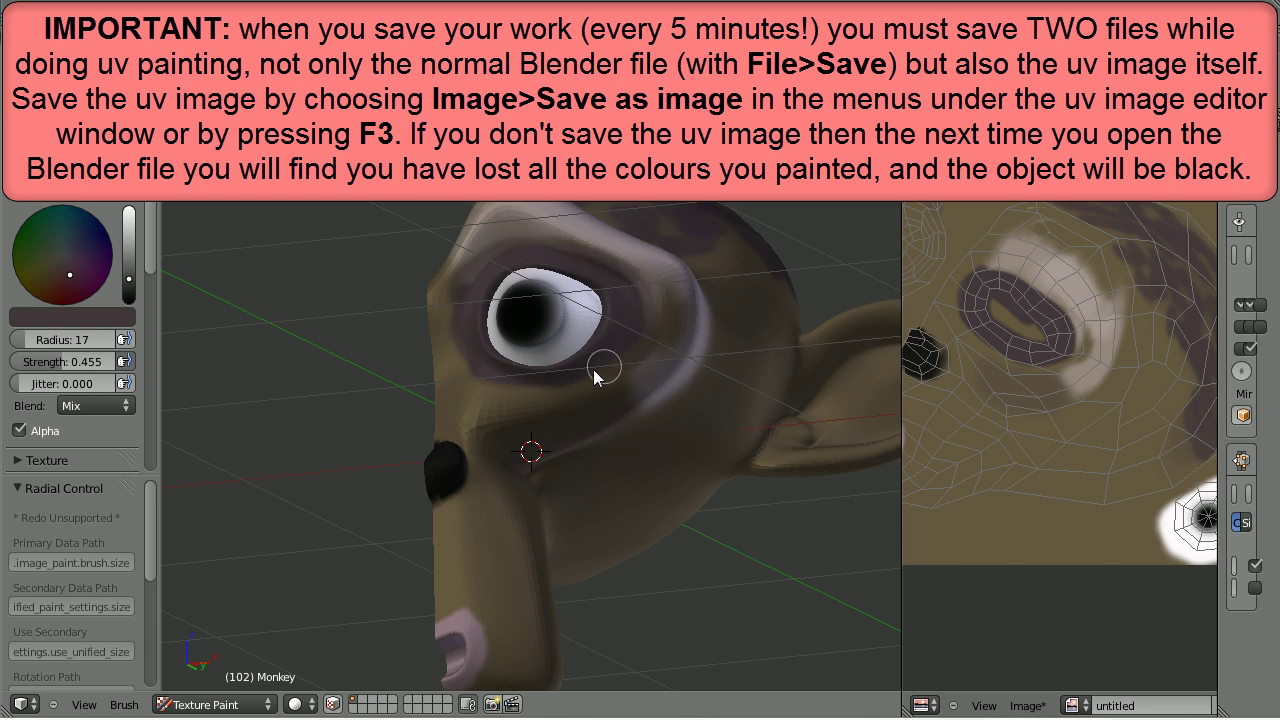
mouse_move(483, 378)
mouse_down()
mouse_move(450, 360)
mouse_move(442, 305)
mouse_move(442, 282)
mouse_move(470, 280)
mouse_up()
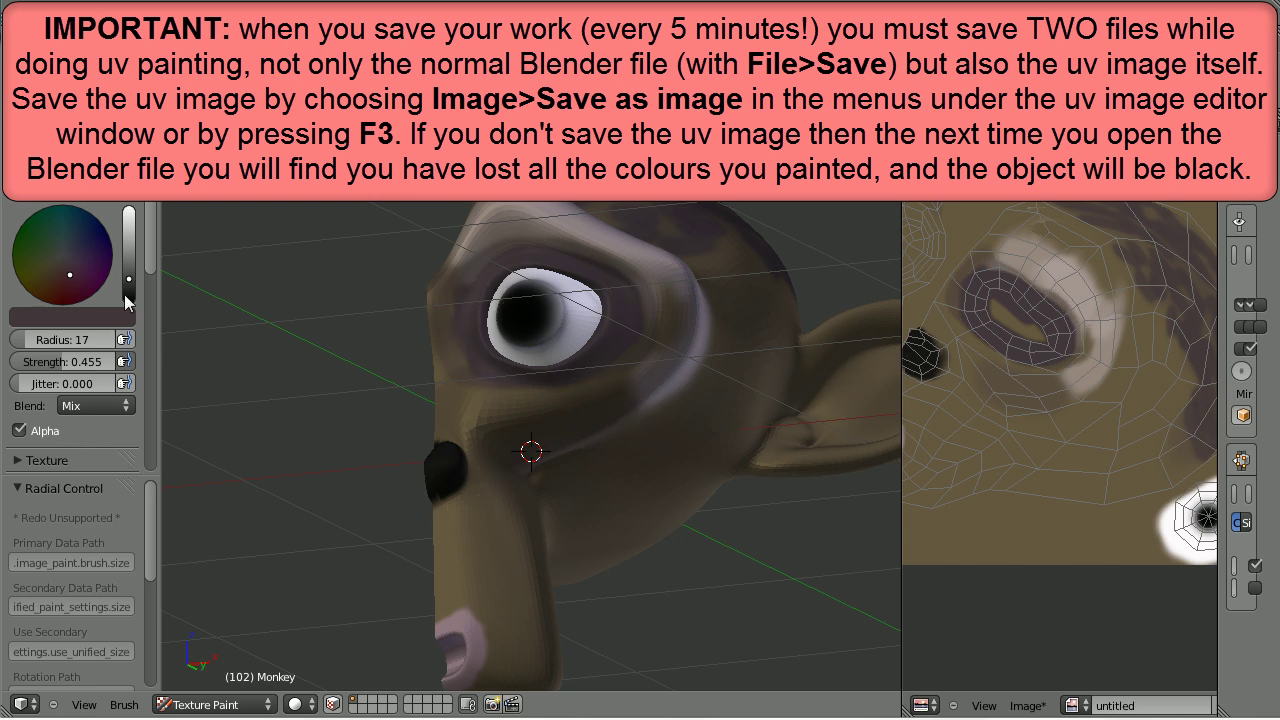
click(125, 296)
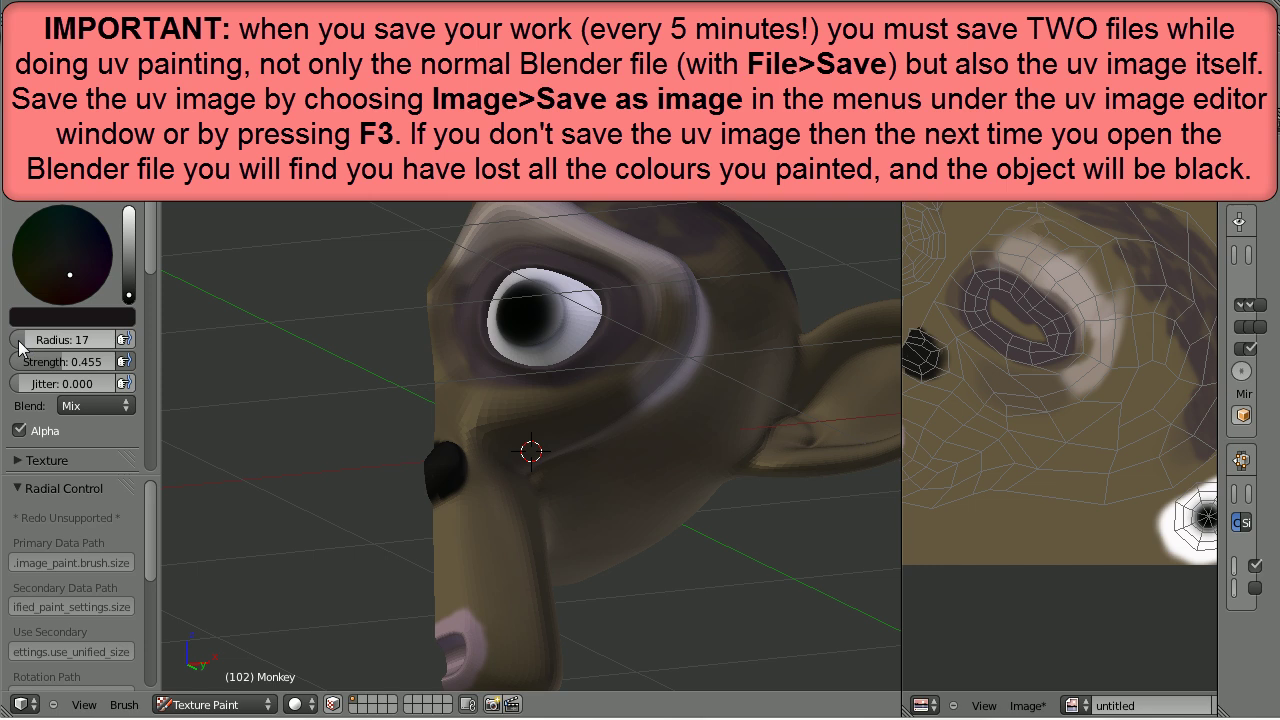
- Set the brush radius to 1 and draw fine dark hair strokes across the snout
drag(20, 345, 12, 345)
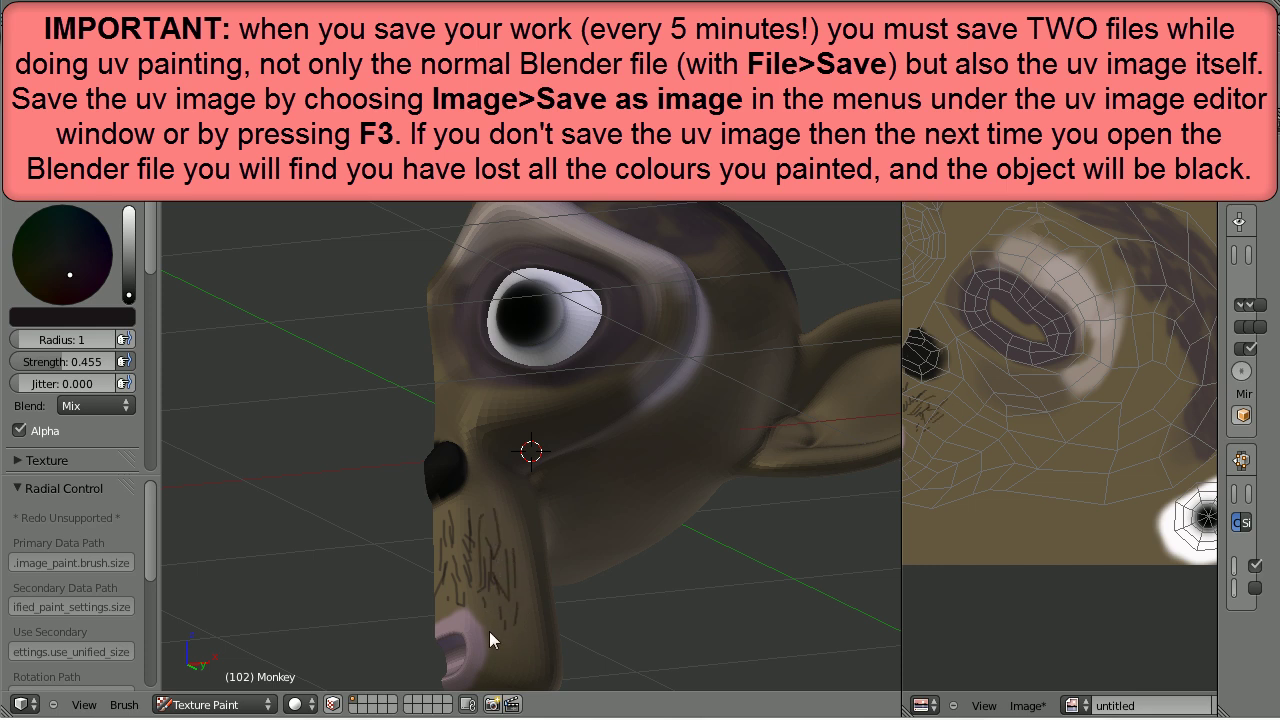
drag(507, 630, 528, 594)
middle_drag(559, 578, 475, 580)
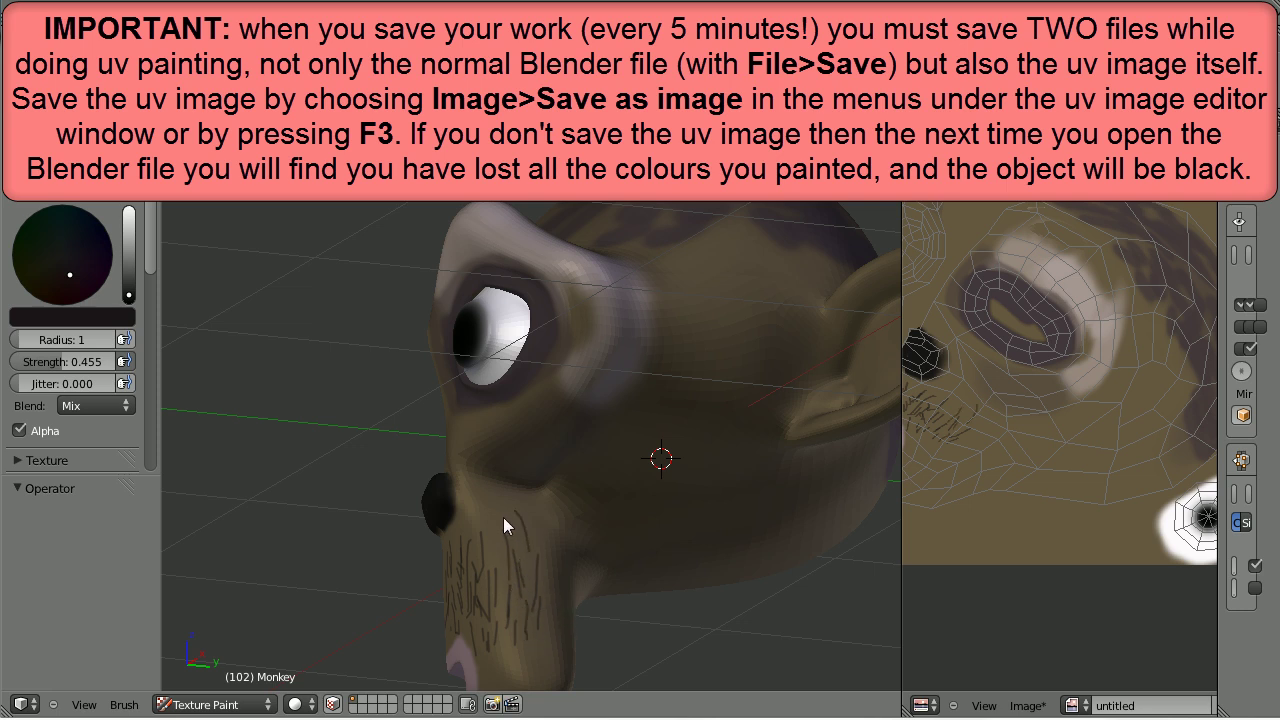
middle_drag(530, 543, 650, 556)
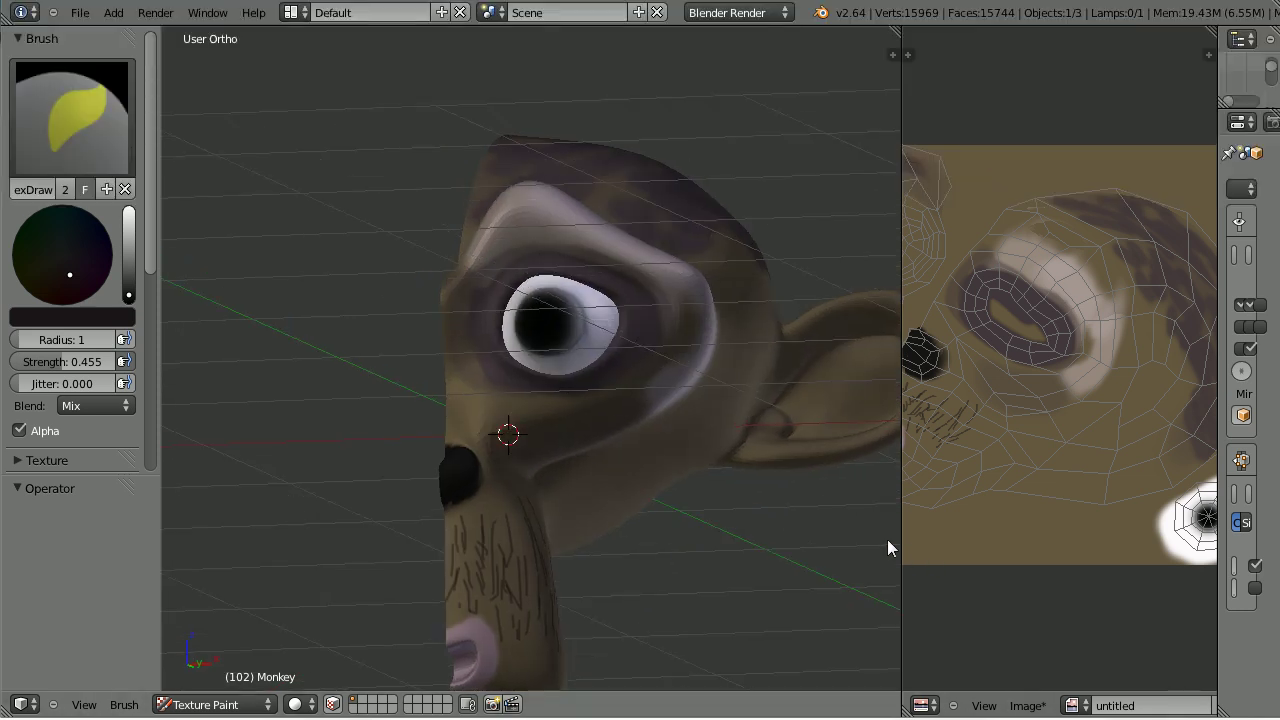
- Choose a deep pinkish-red brush colour and keep the brush radius at 1
click(128, 236)
click(68, 293)
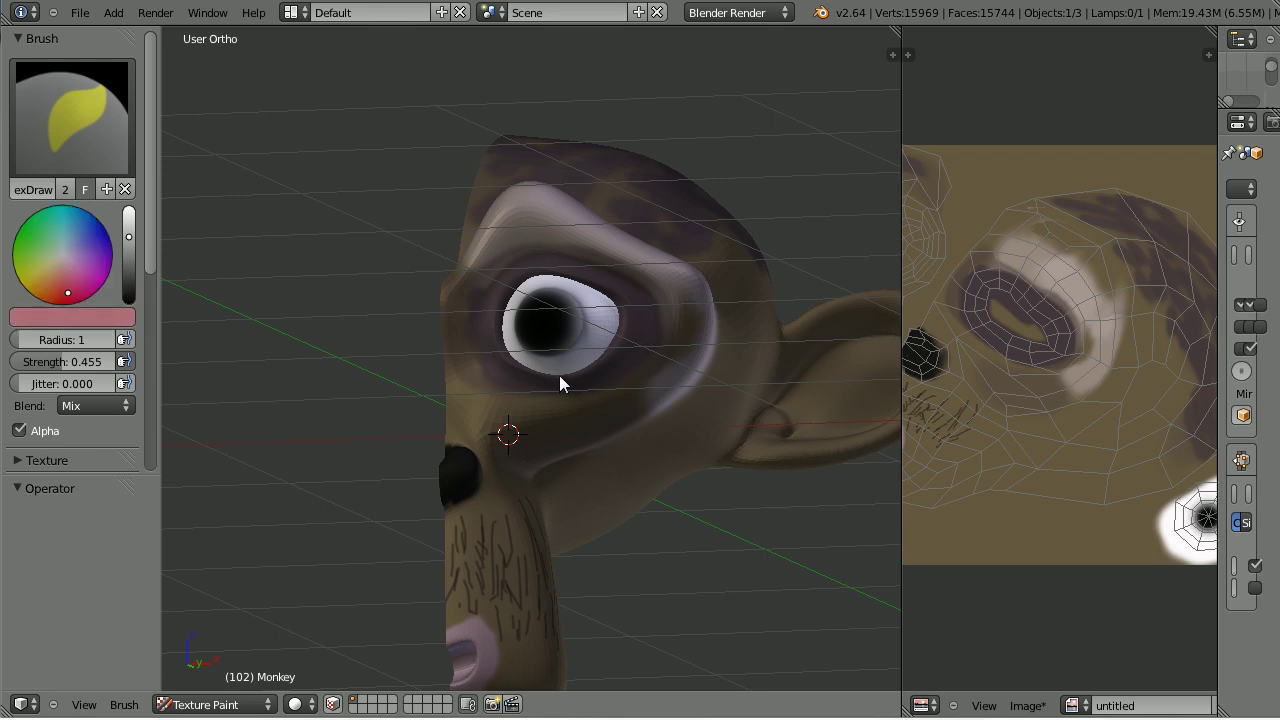
scroll(559, 375, up, 8)
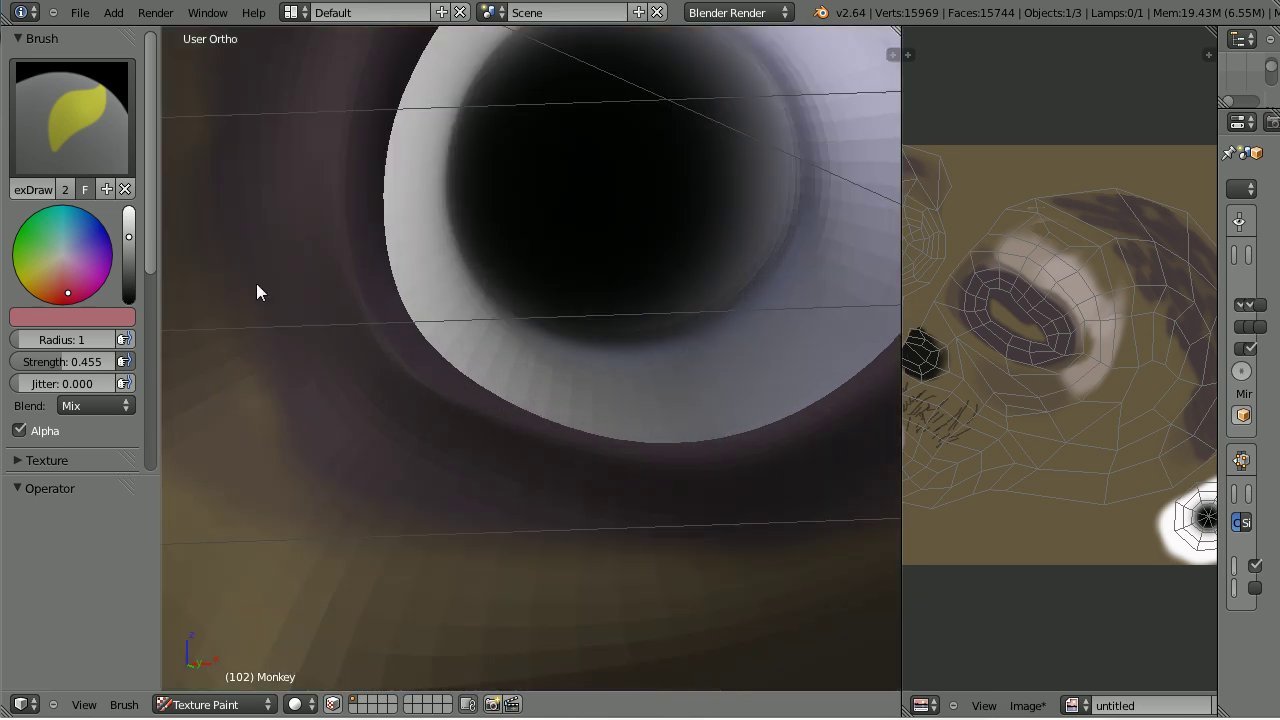
click(22, 341)
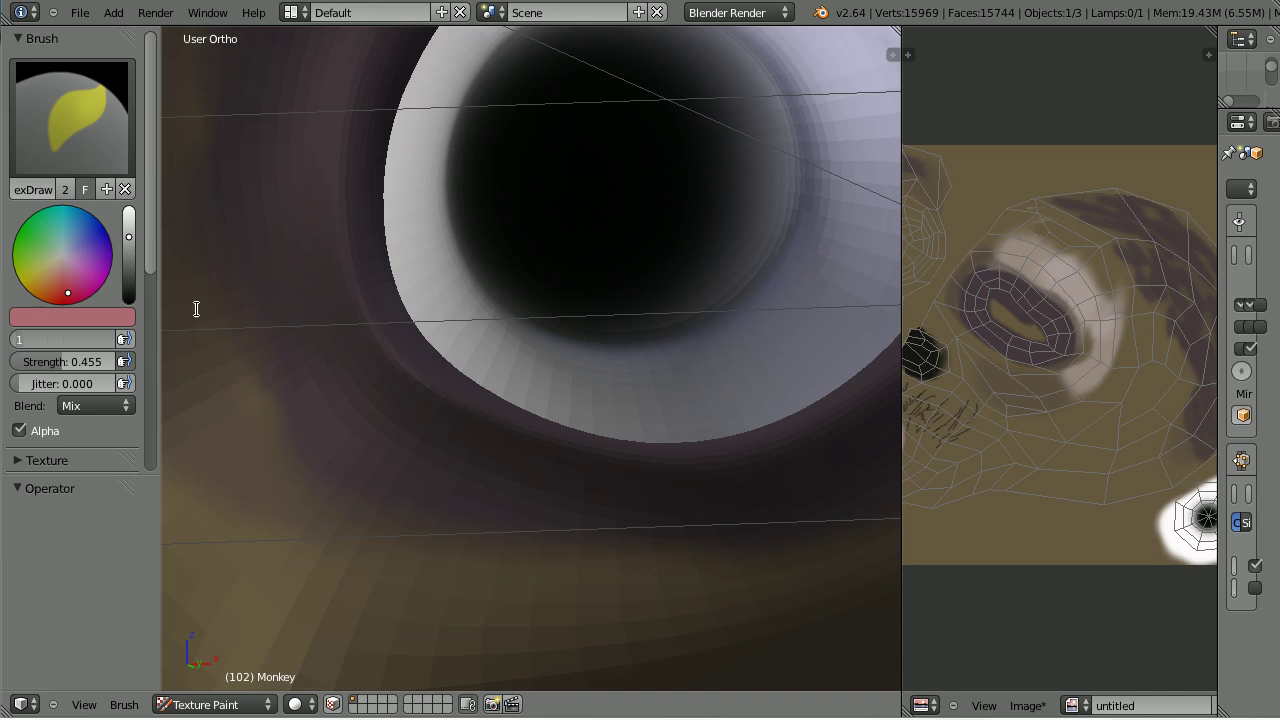
key(ctrl+a)
key(Return)
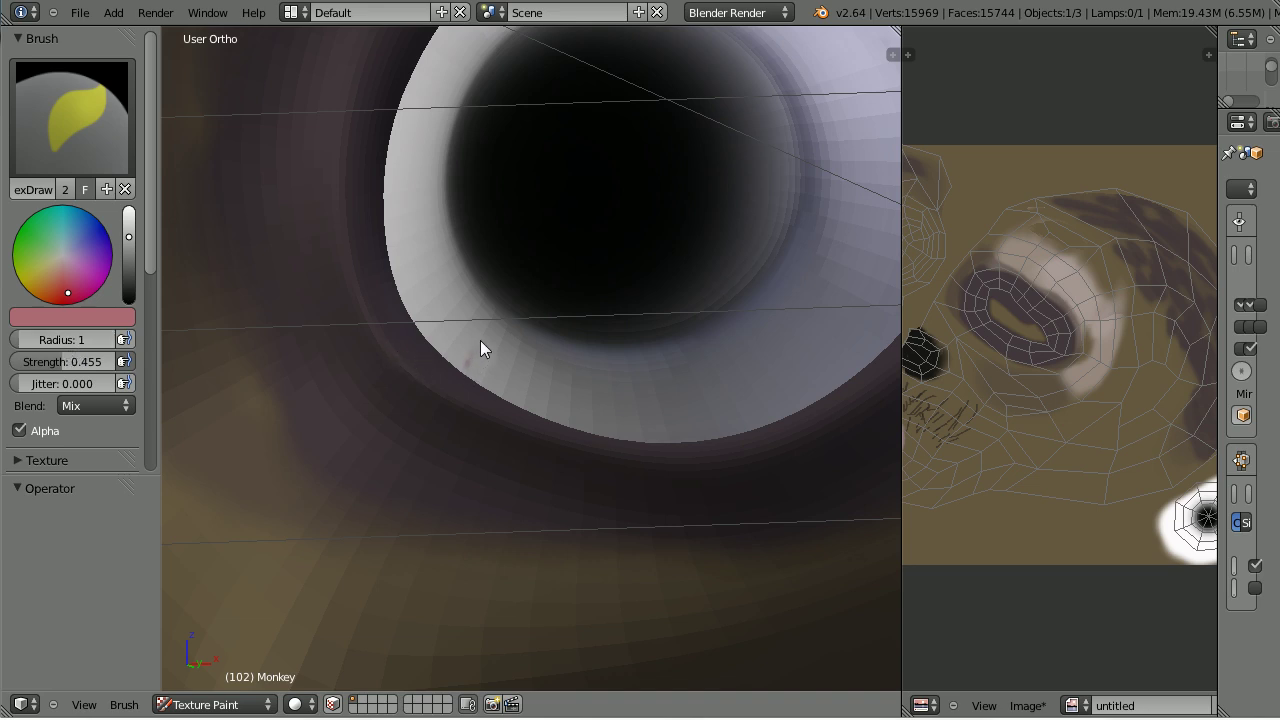
click(63, 299)
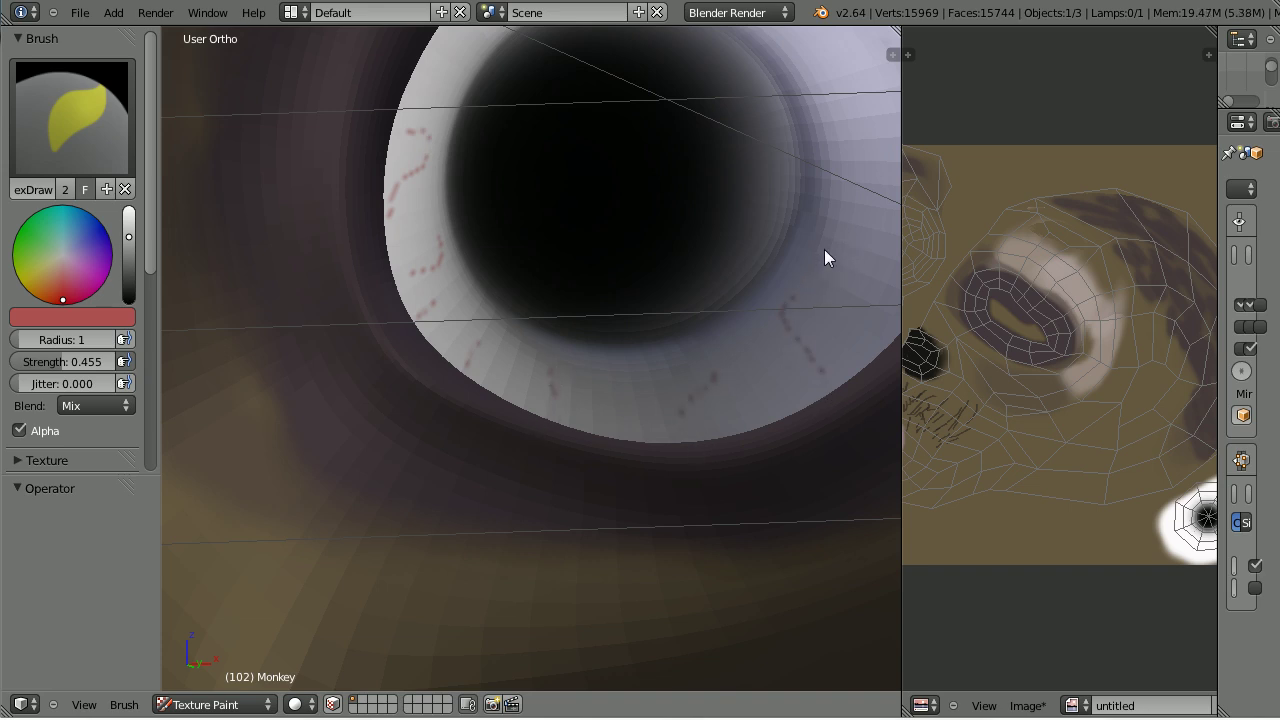
- Paint thin red dotted veins across the eye white, including its upper edges
middle_drag(832, 178, 726, 392)
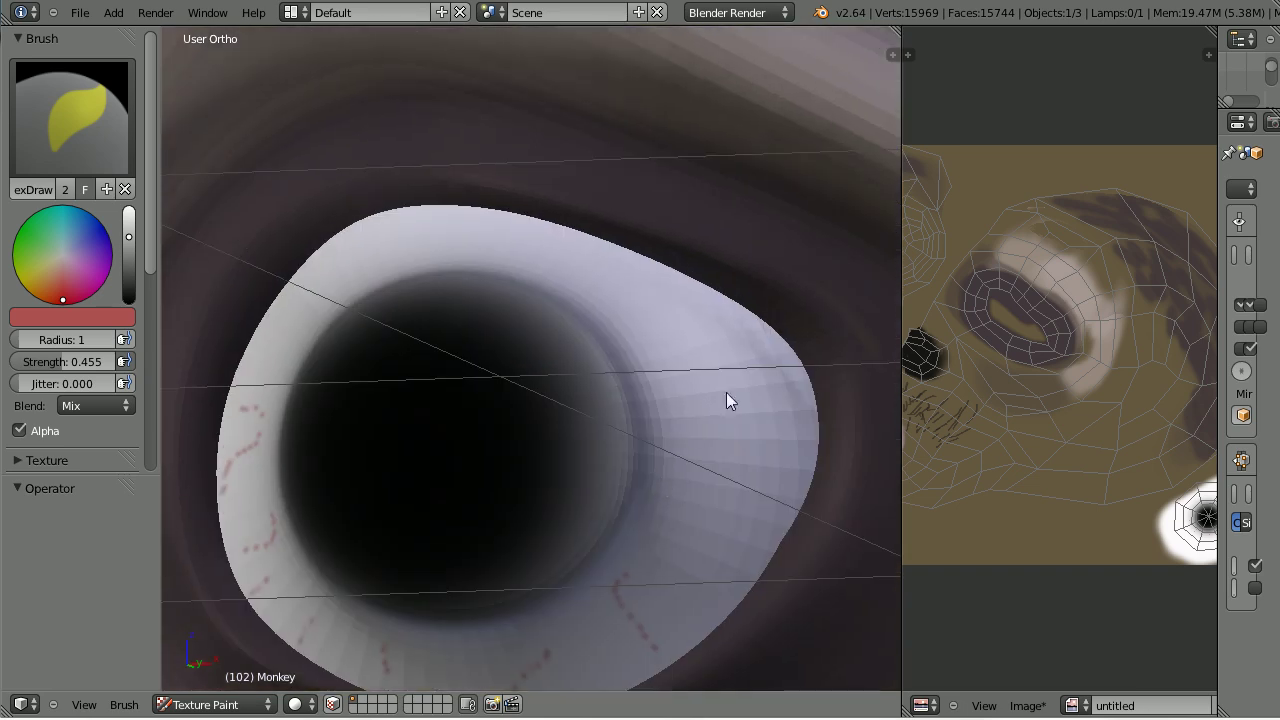
drag(774, 358, 648, 437)
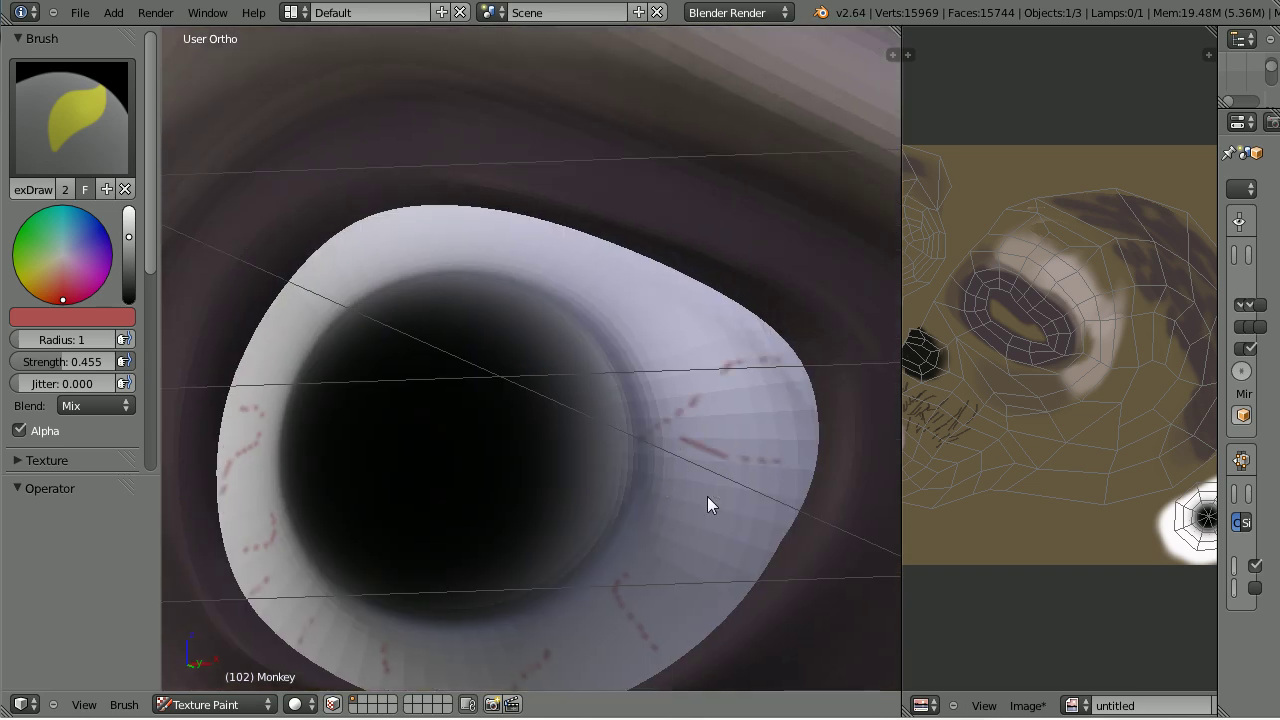
drag(686, 516, 700, 538)
drag(368, 216, 354, 272)
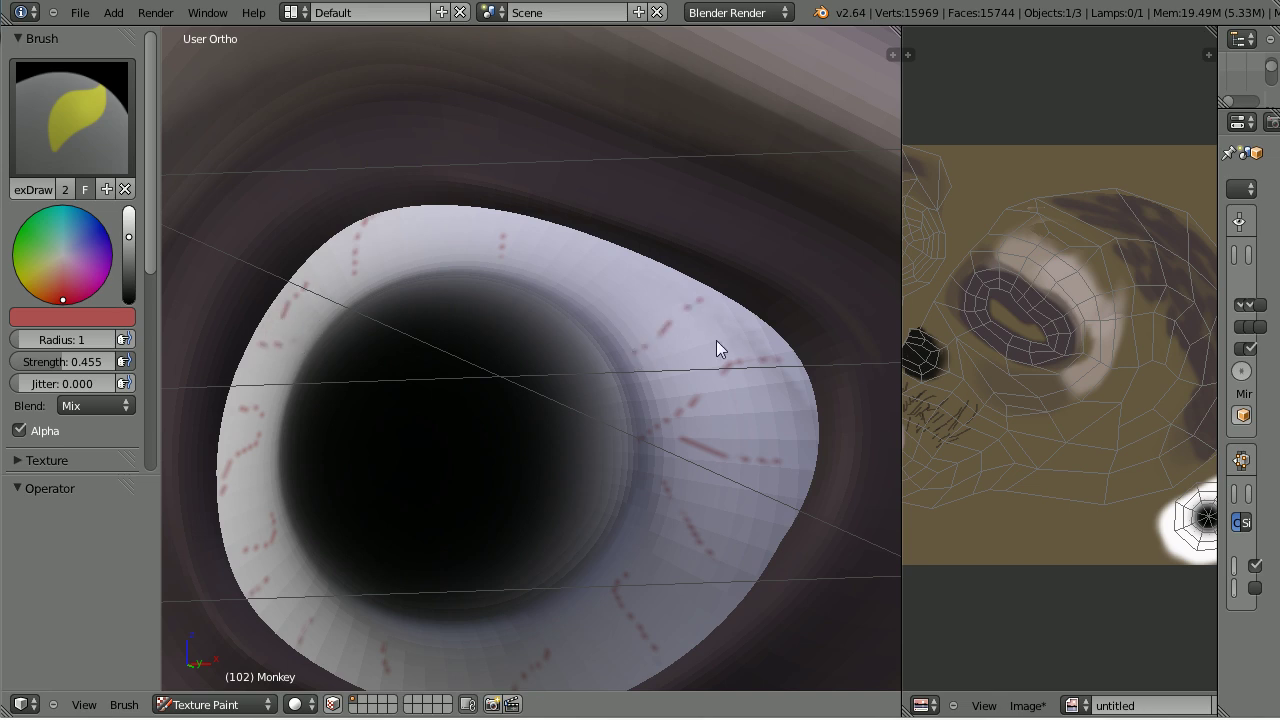
drag(702, 318, 632, 306)
scroll(582, 428, down, 12)
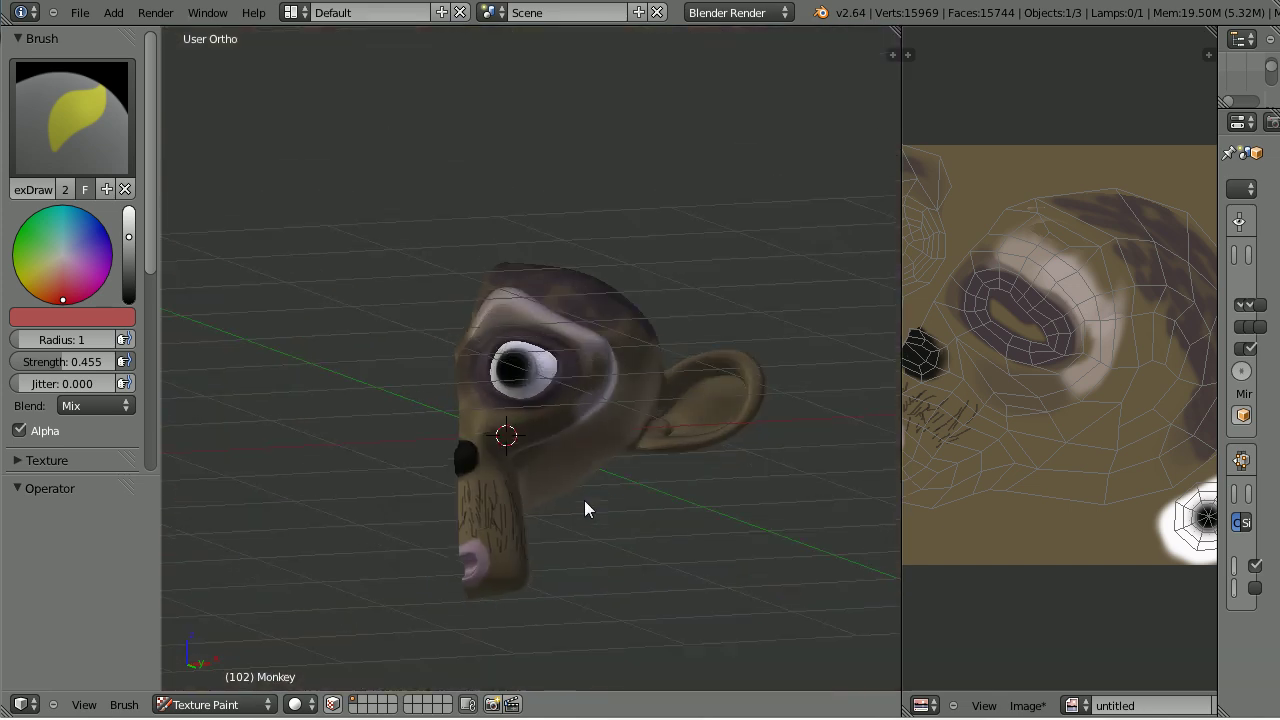
- Choose a pale pink brush colour and set the brush radius to 60
middle_drag(584, 500, 555, 504)
scroll(555, 505, up, 3)
scroll(600, 540, down, 3)
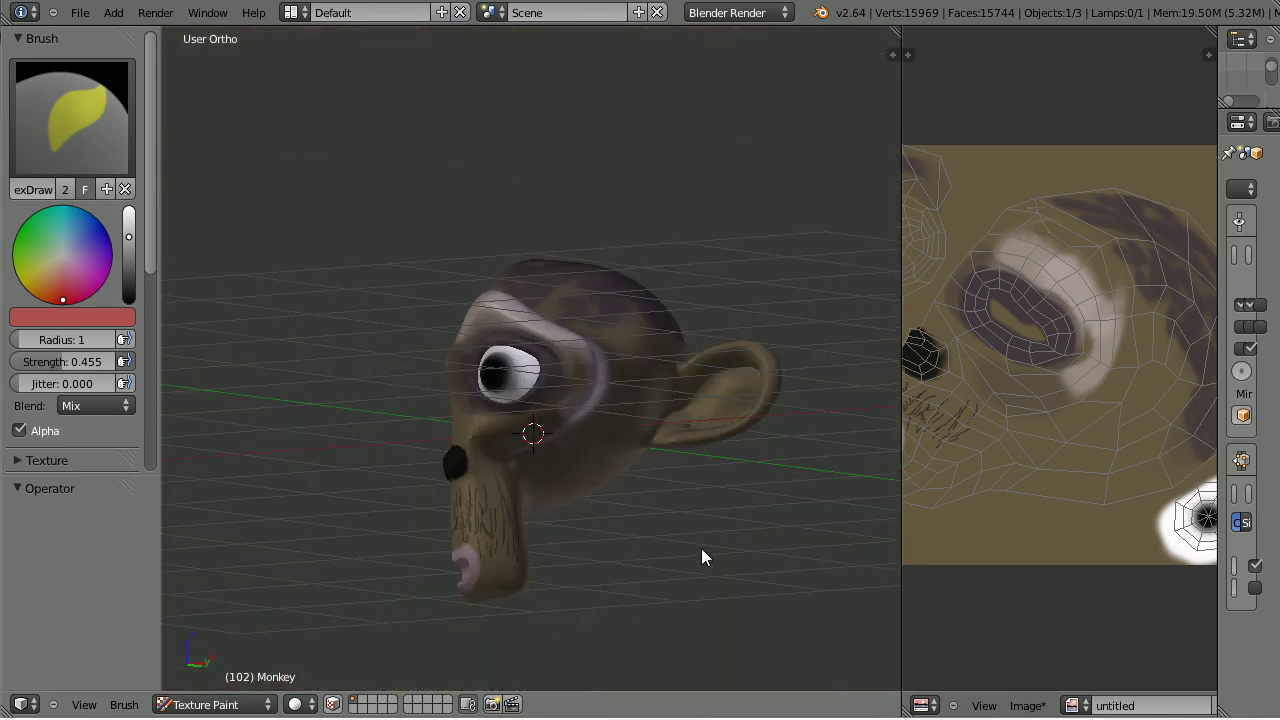
shift+middle_drag(731, 540, 584, 490)
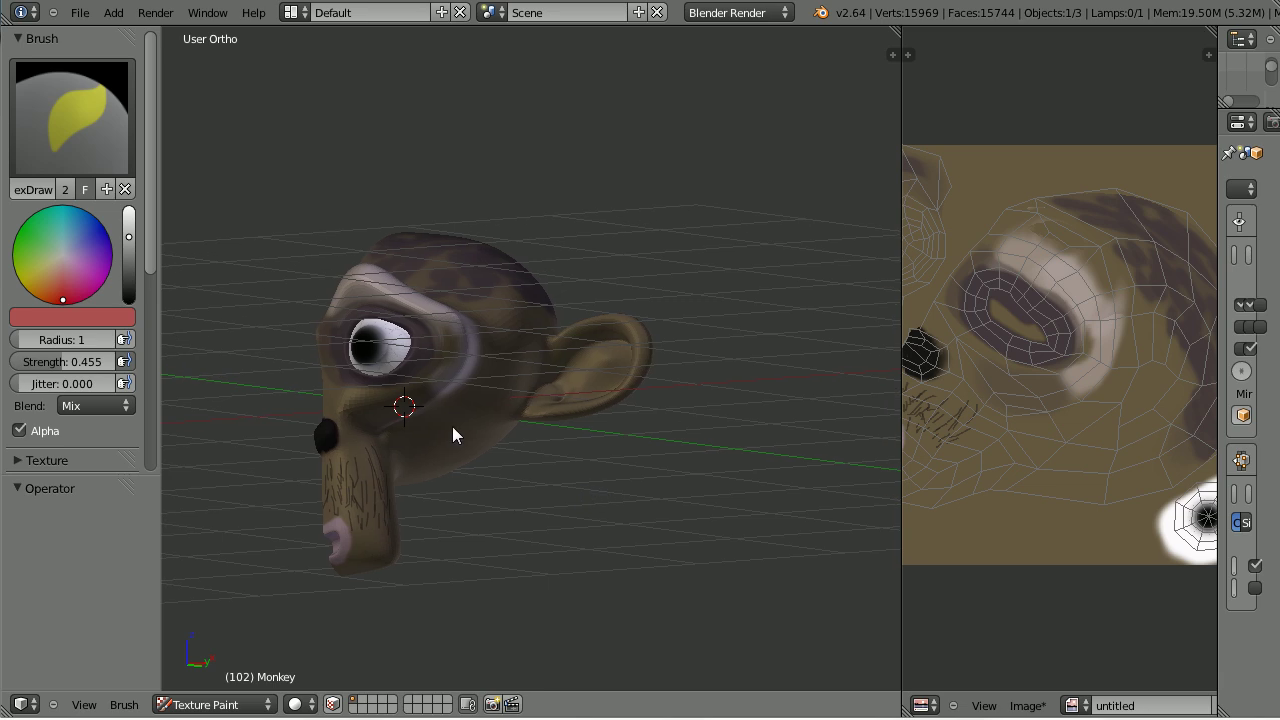
click(128, 253)
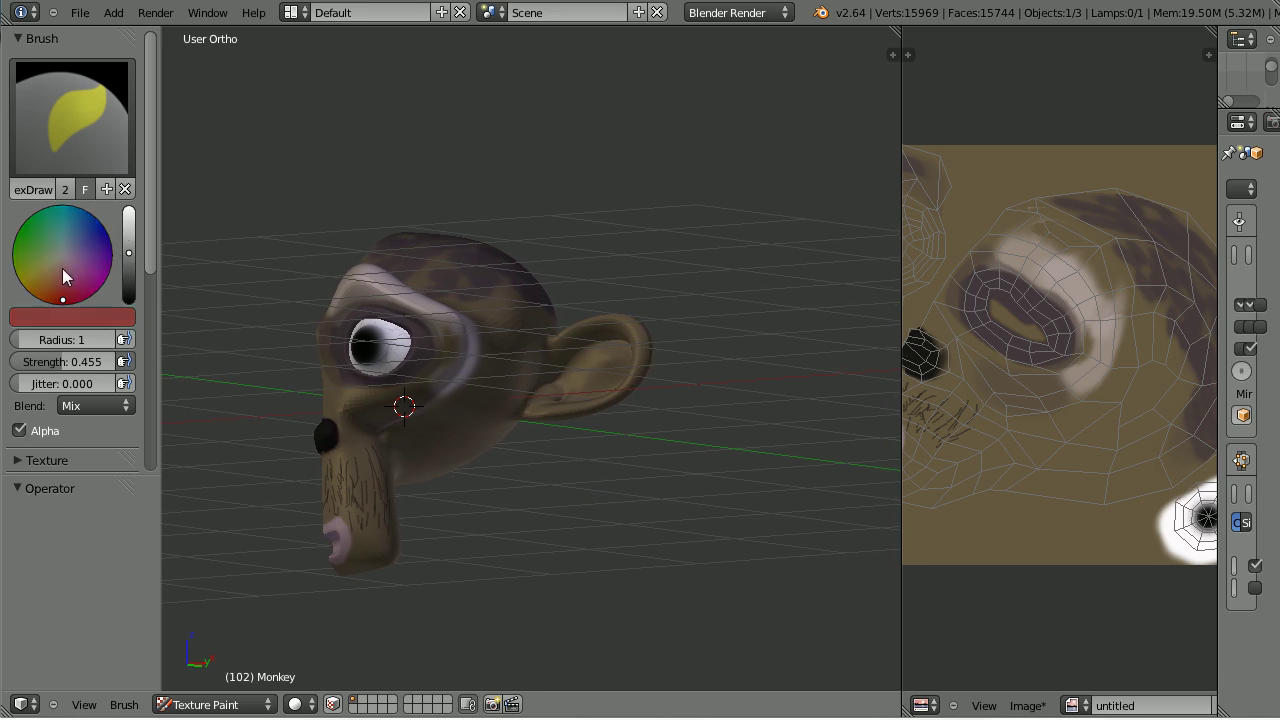
click(66, 270)
click(128, 232)
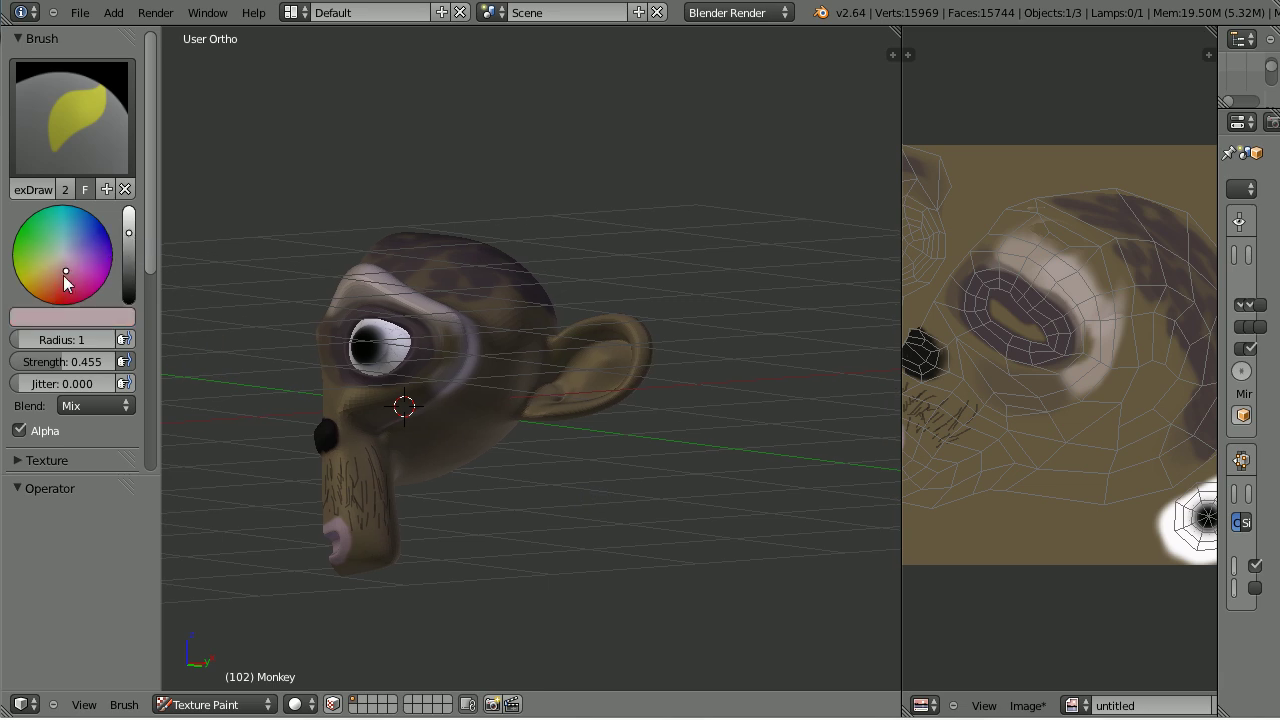
mouse_move(64, 276)
mouse_down()
mouse_move(60, 292)
mouse_move(60, 281)
mouse_up()
scroll(581, 391, up, 6)
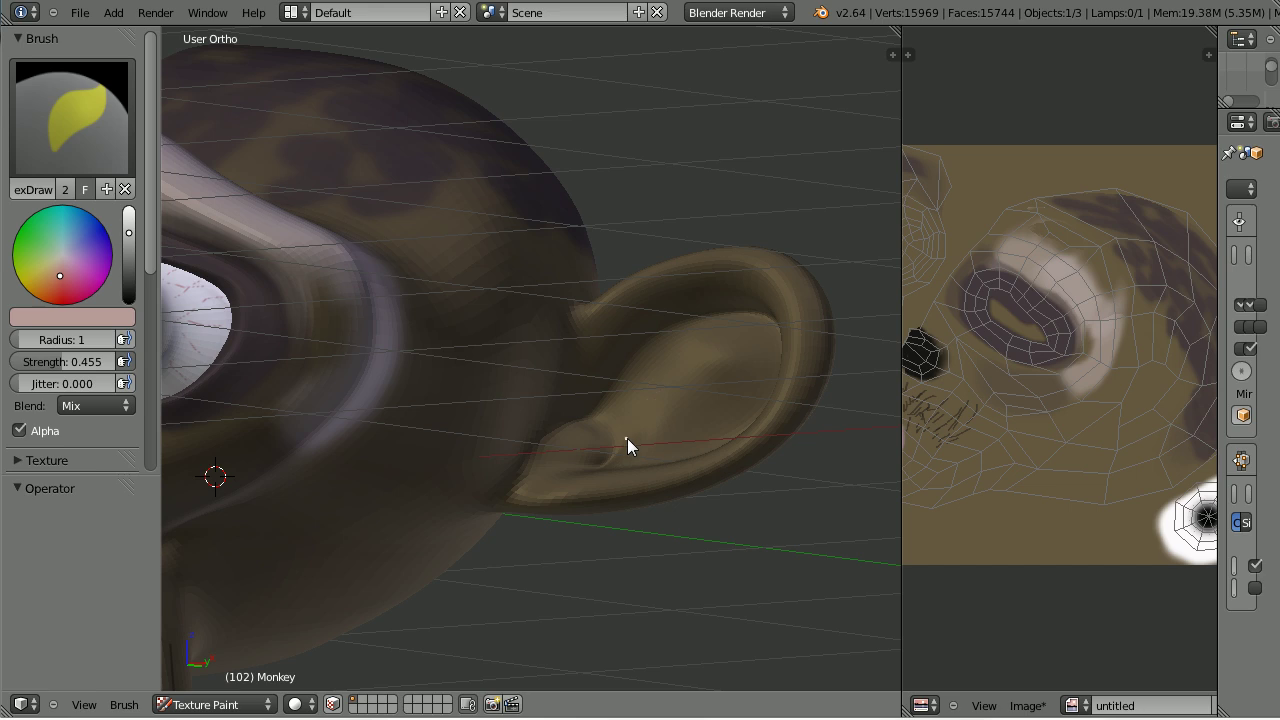
key(f)
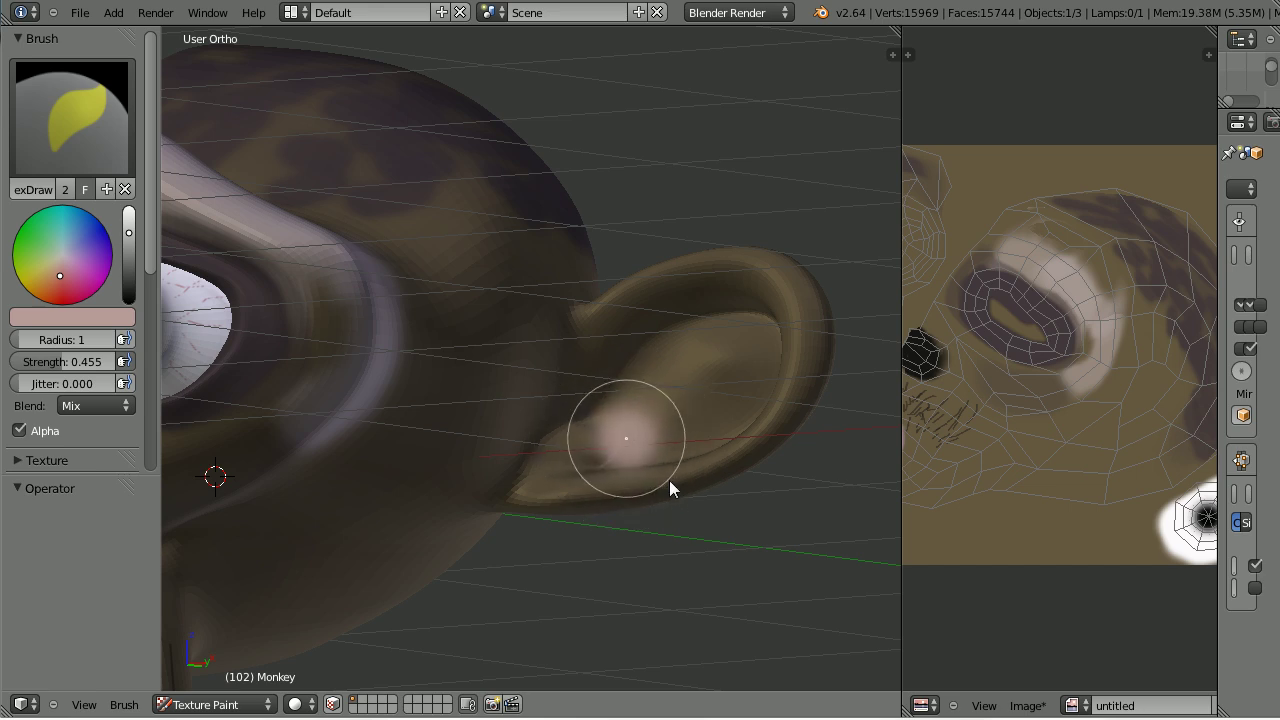
click(669, 480)
- Paint the inner ear in lighter pink tones, viewing it from above and the side
mouse_move(604, 399)
mouse_down()
mouse_move(671, 354)
mouse_move(610, 371)
mouse_move(650, 336)
mouse_move(749, 318)
mouse_up()
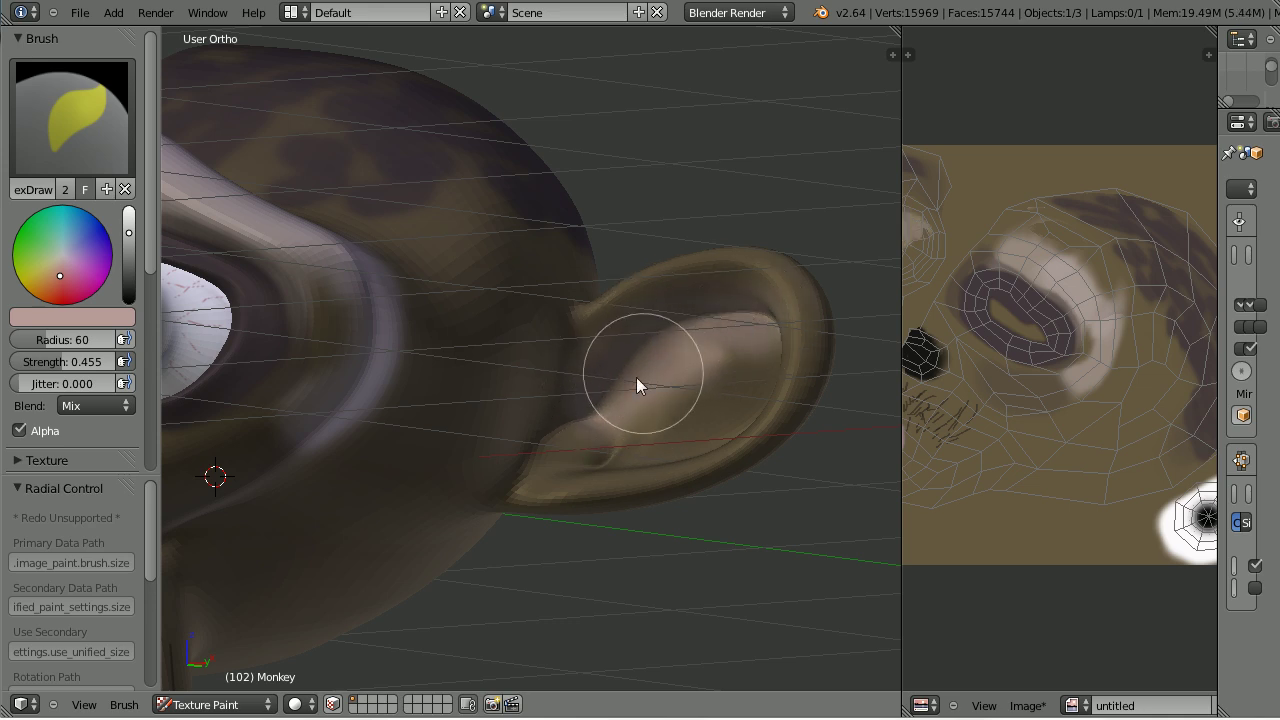
mouse_move(594, 416)
middle_down()
mouse_move(641, 428)
mouse_move(543, 423)
middle_up()
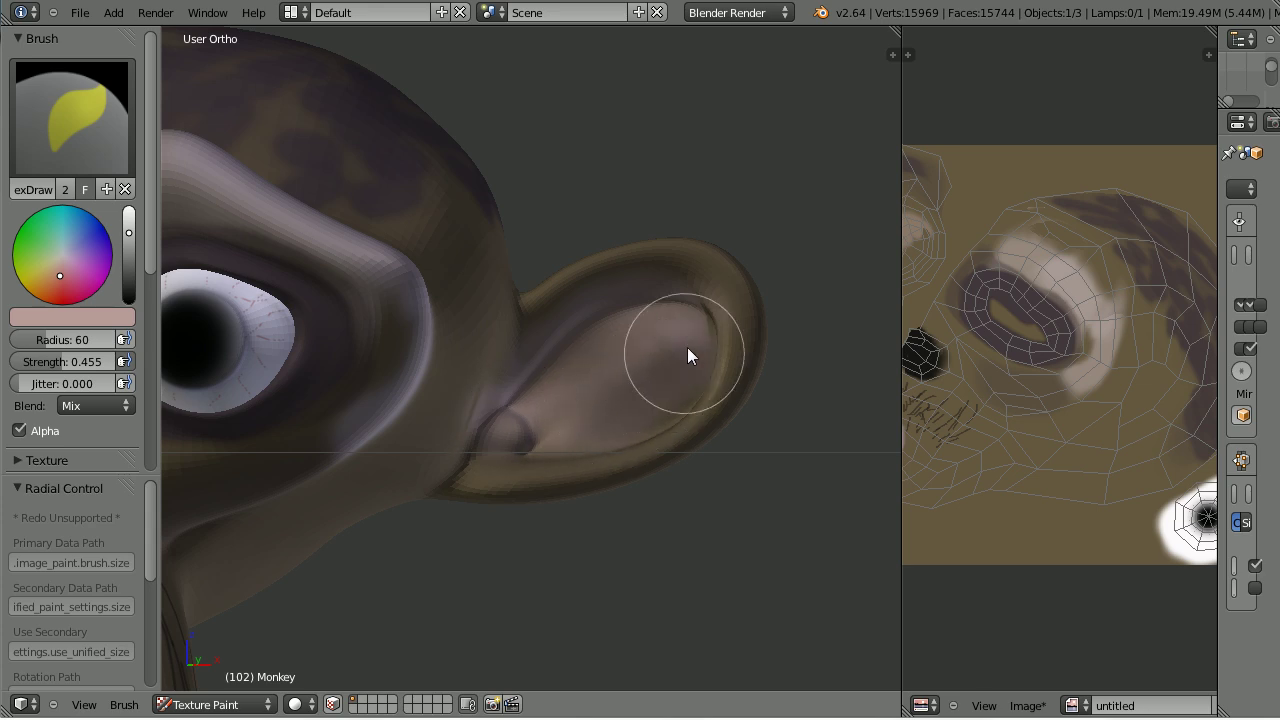
mouse_move(644, 358)
middle_down()
mouse_move(637, 389)
mouse_move(660, 398)
middle_up()
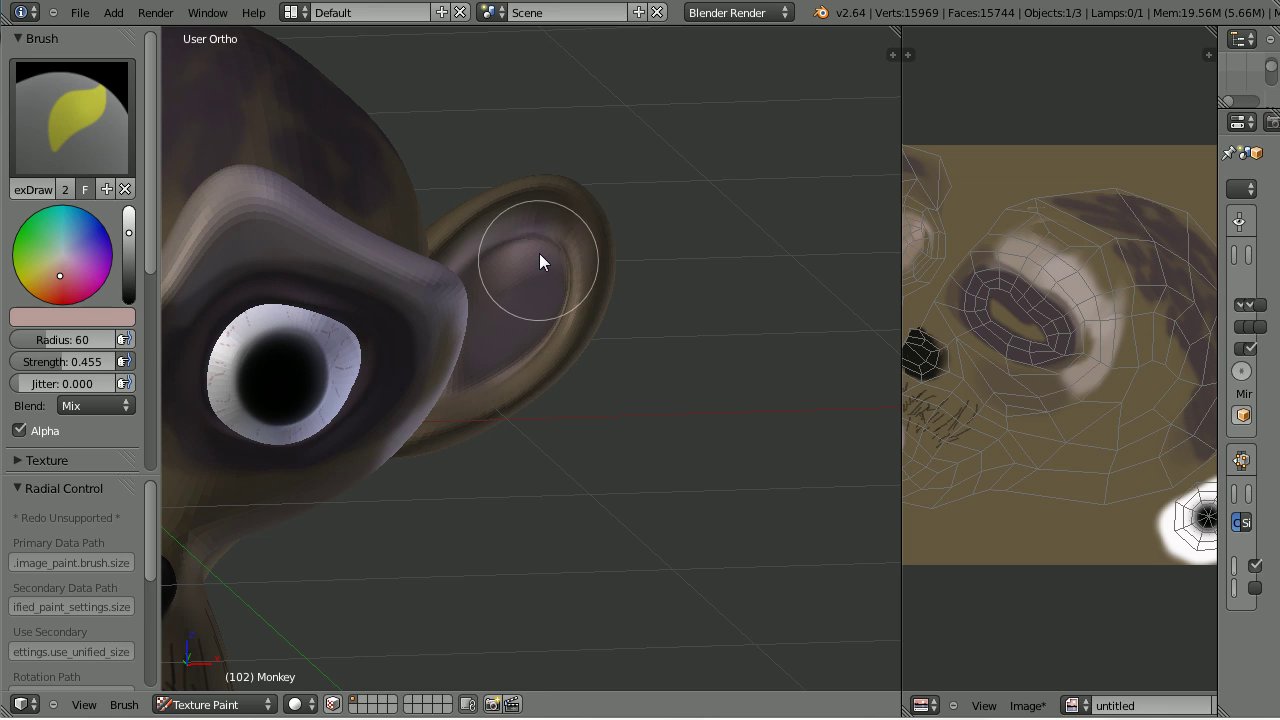
drag(541, 231, 569, 285)
middle_drag(569, 278, 460, 390)
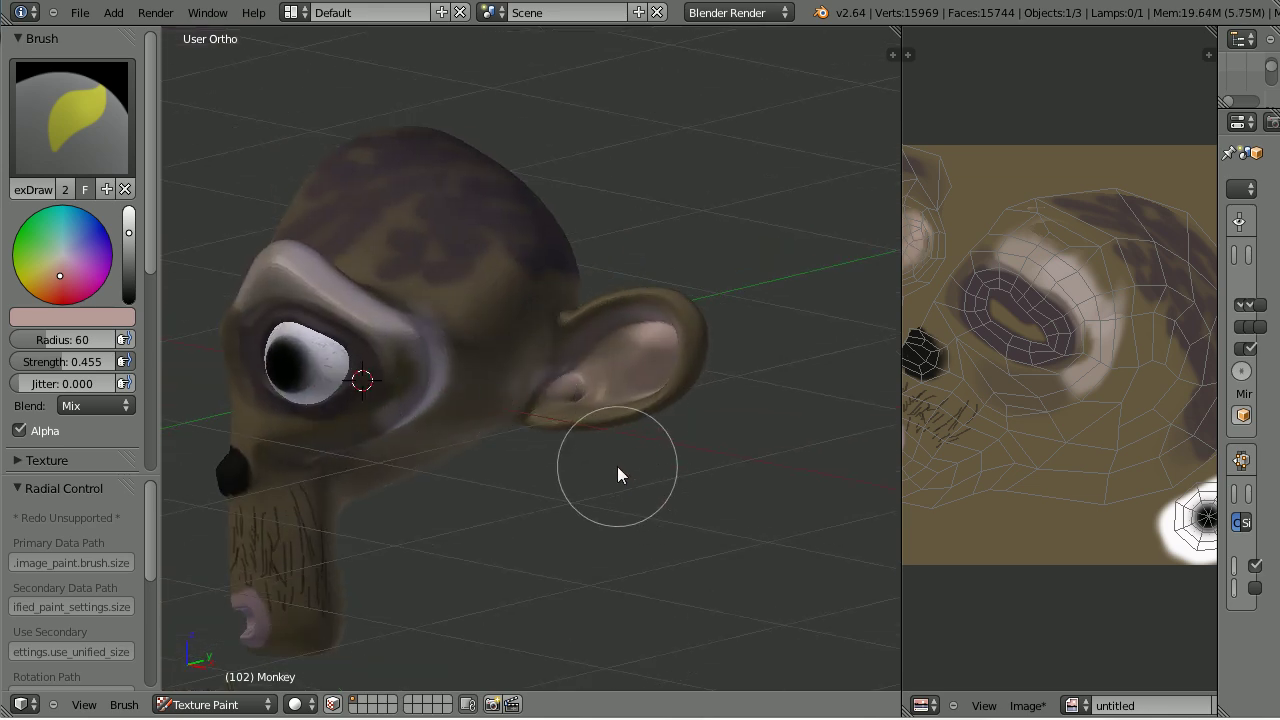
scroll(616, 462, up, 4)
scroll(612, 466, up, 1)
scroll(612, 462, up, 1)
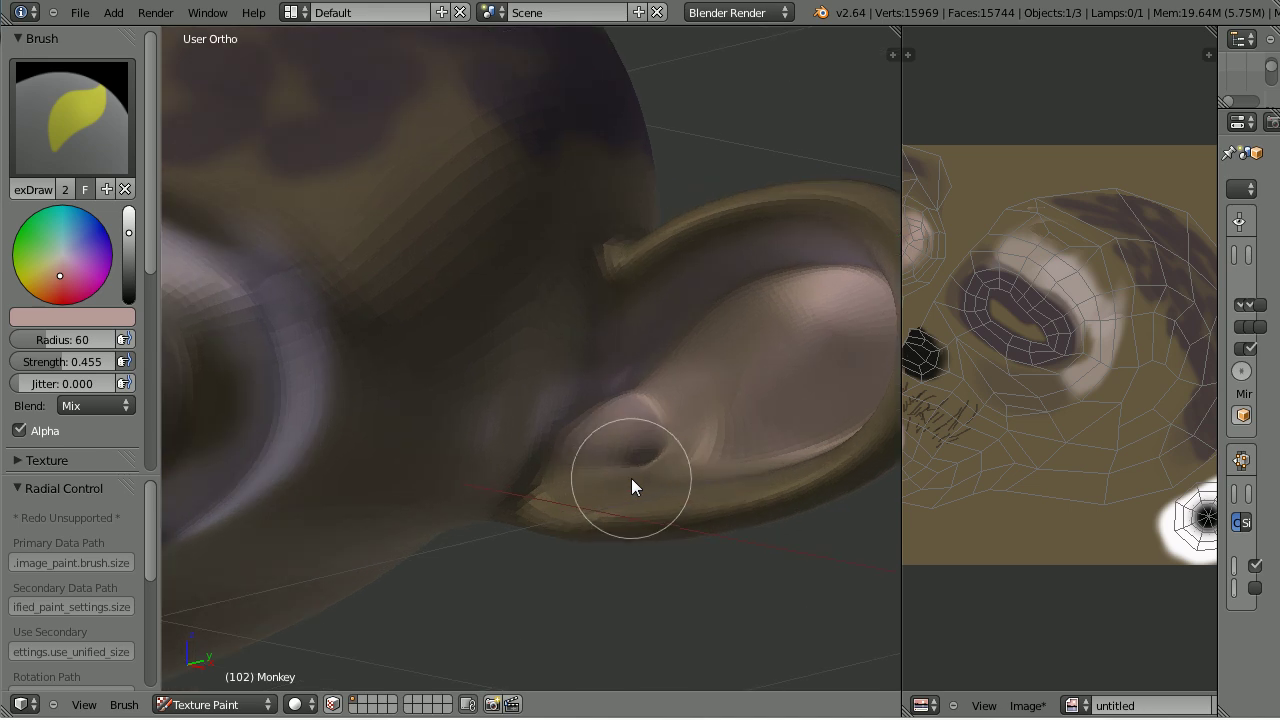
- Add shading along the inner ear fold, then return to a front view of the head
mouse_move(561, 405)
mouse_down()
mouse_move(578, 335)
mouse_move(531, 453)
mouse_move(635, 352)
mouse_move(599, 410)
mouse_move(622, 439)
mouse_move(682, 440)
mouse_move(711, 401)
mouse_move(697, 391)
mouse_move(704, 370)
mouse_move(765, 324)
mouse_move(782, 339)
mouse_move(759, 380)
mouse_up()
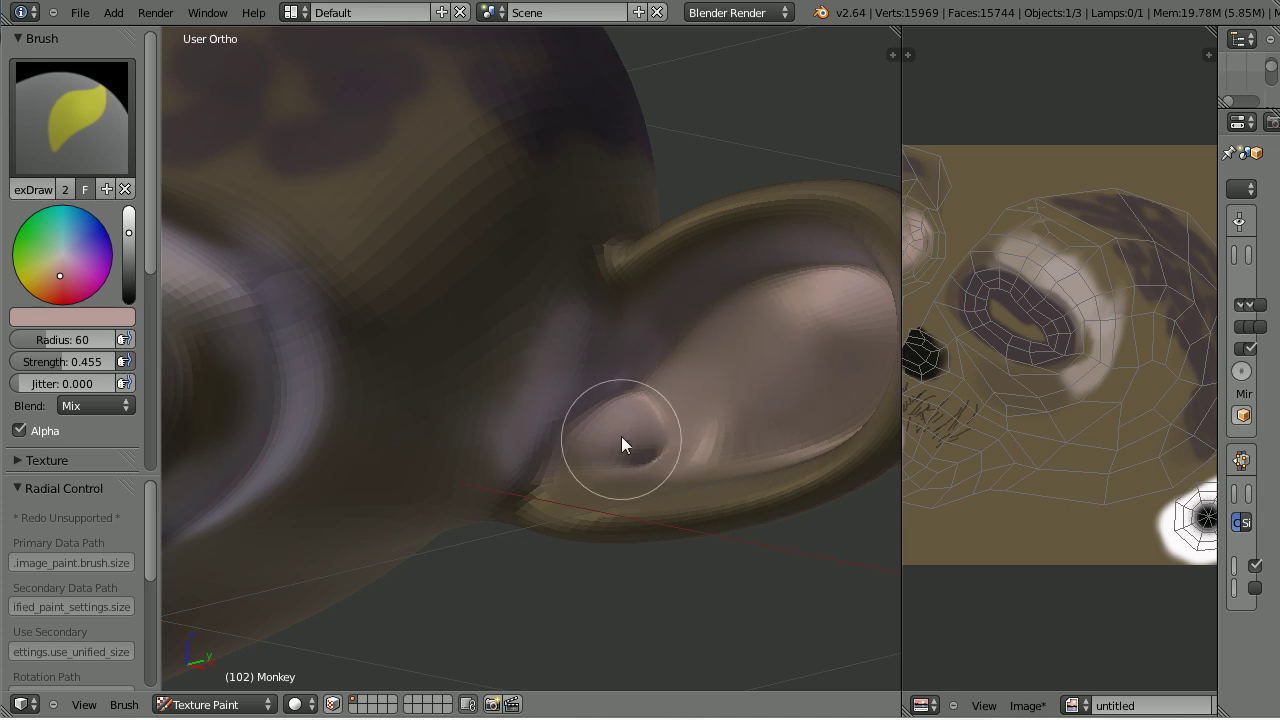
scroll(607, 434, down, 6)
middle_drag(483, 500, 366, 369)
scroll(463, 476, down, 3)
middle_drag(464, 480, 563, 490)
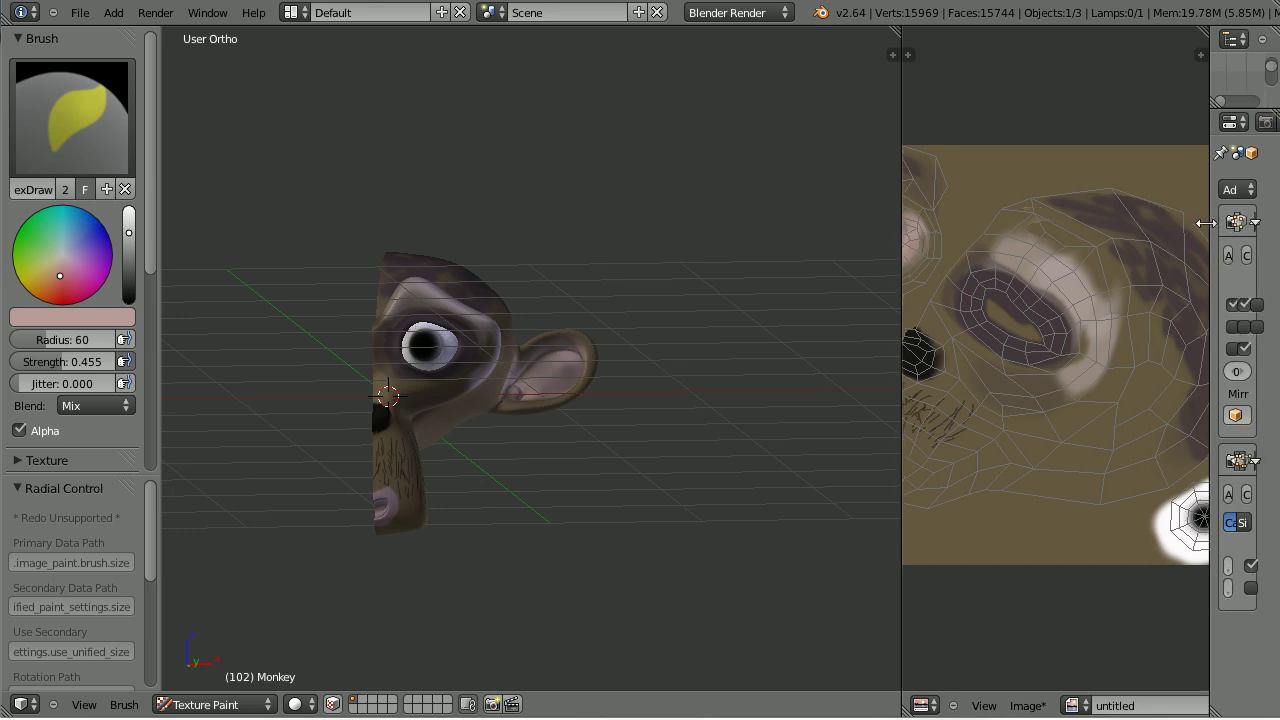
- Enable the Mirror modifier's edit-mode display to show the whole head, centred and zoomed in
drag(1217, 220, 1003, 270)
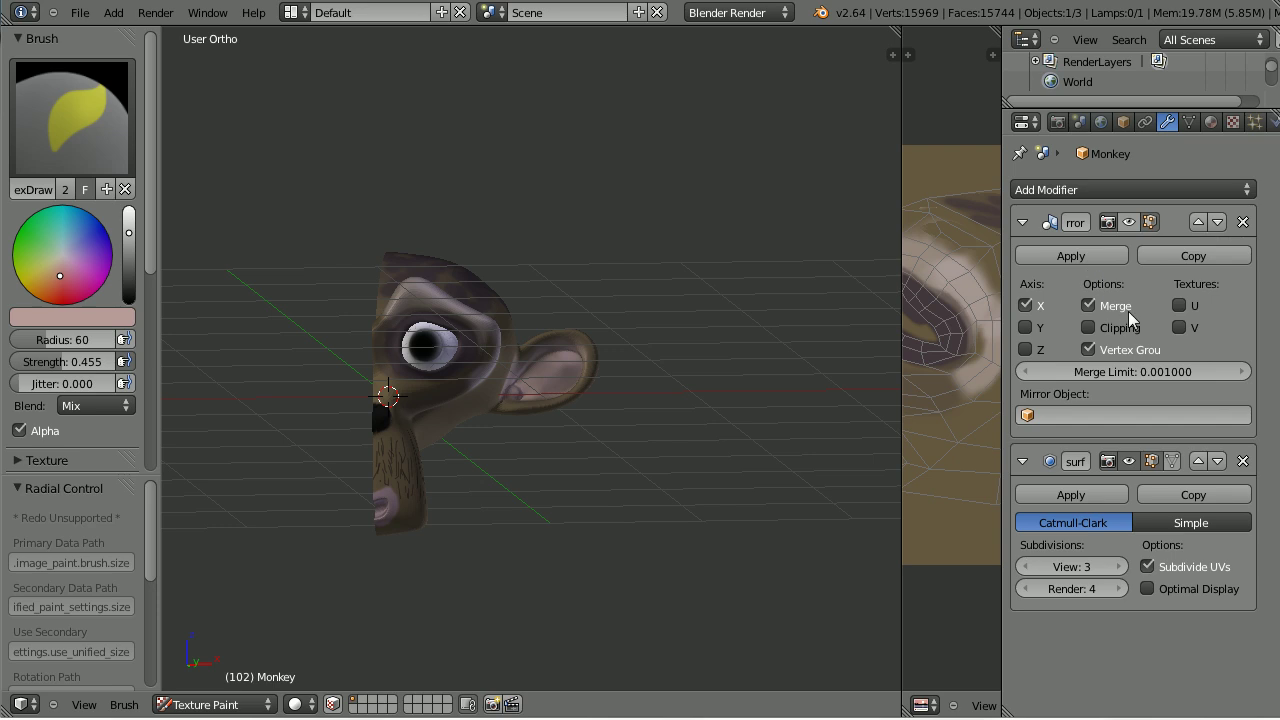
click(1128, 226)
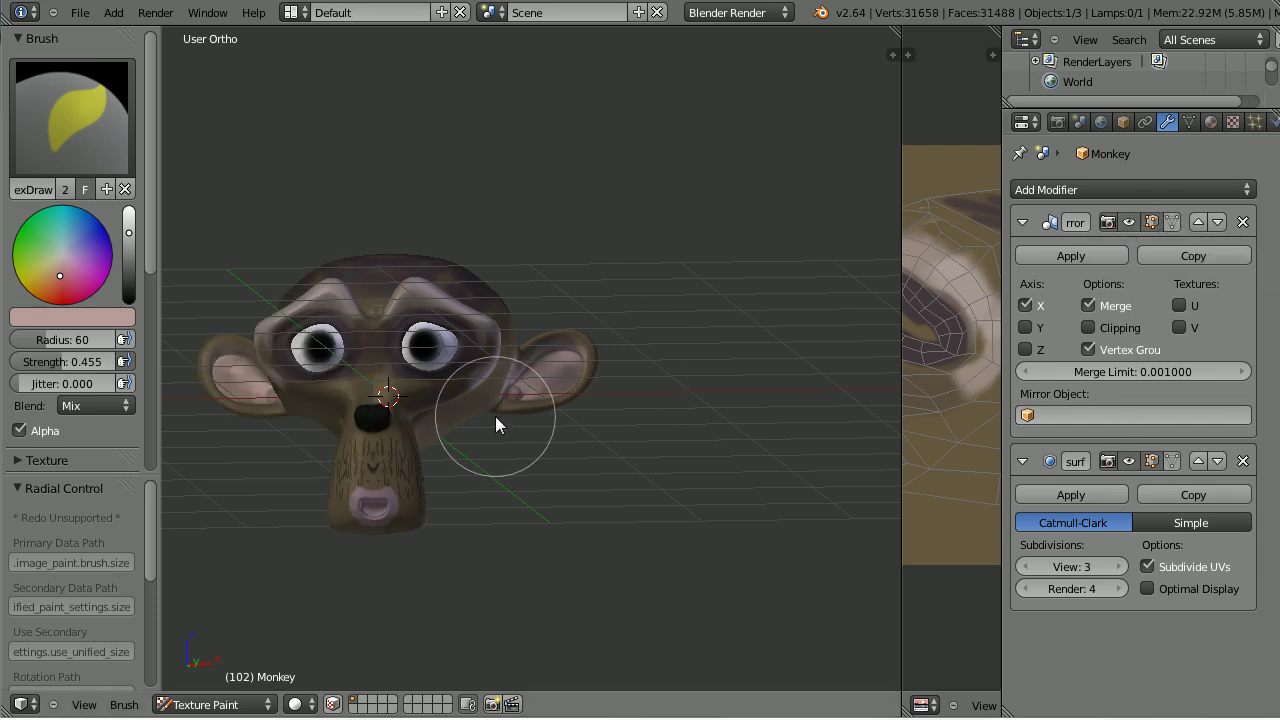
shift+middle_drag(479, 419, 659, 403)
scroll(610, 410, up, 3)
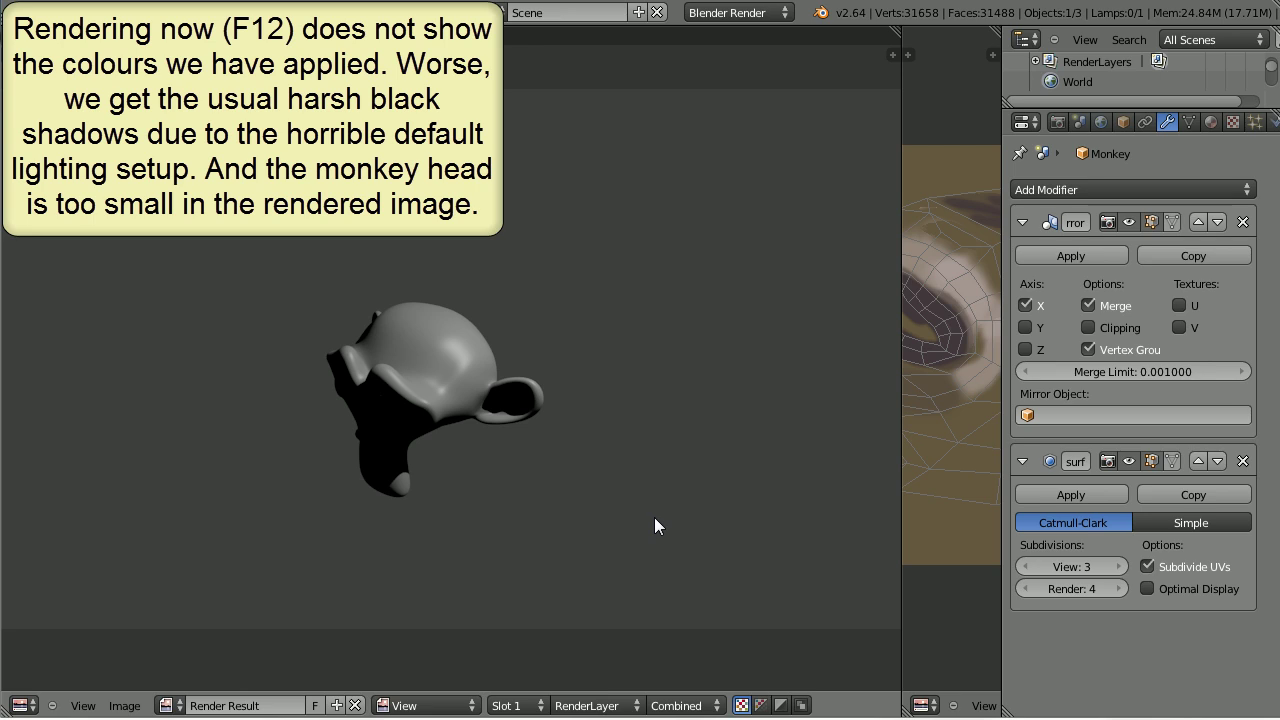
- Close the render and view the scene from top orthographic, zoomed out to include the lamp
key(Escape)
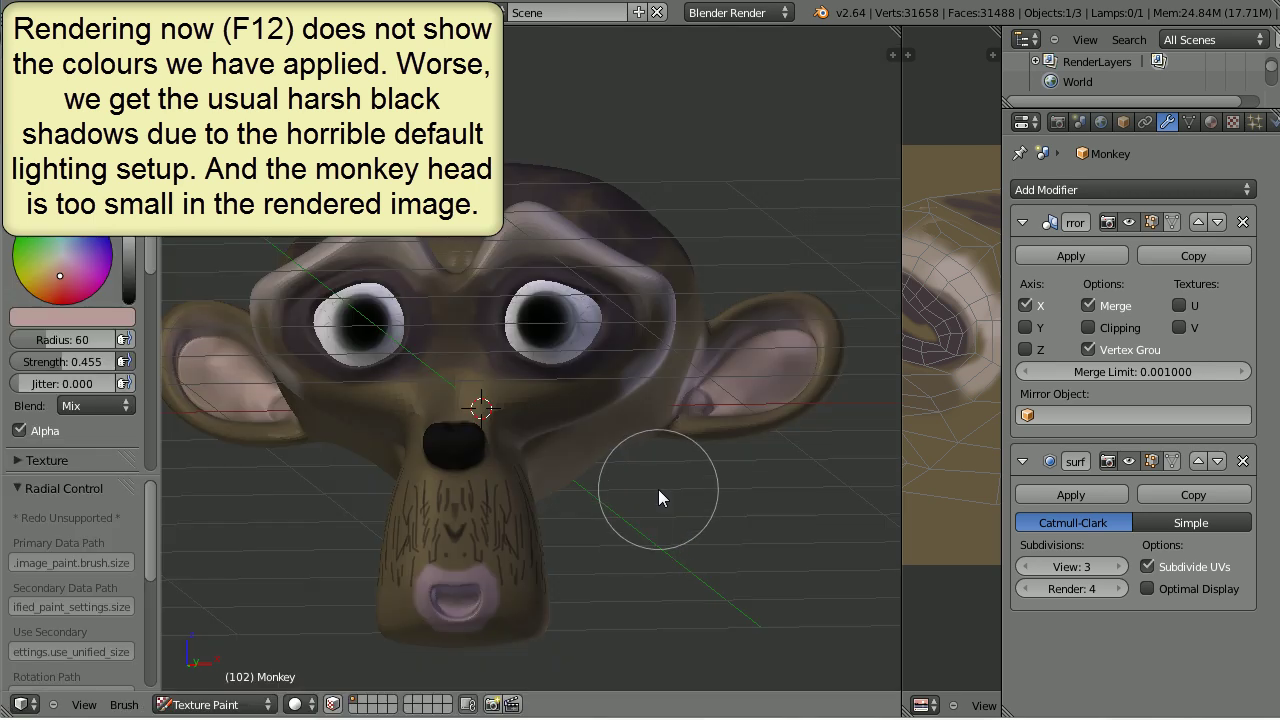
key(KP_7)
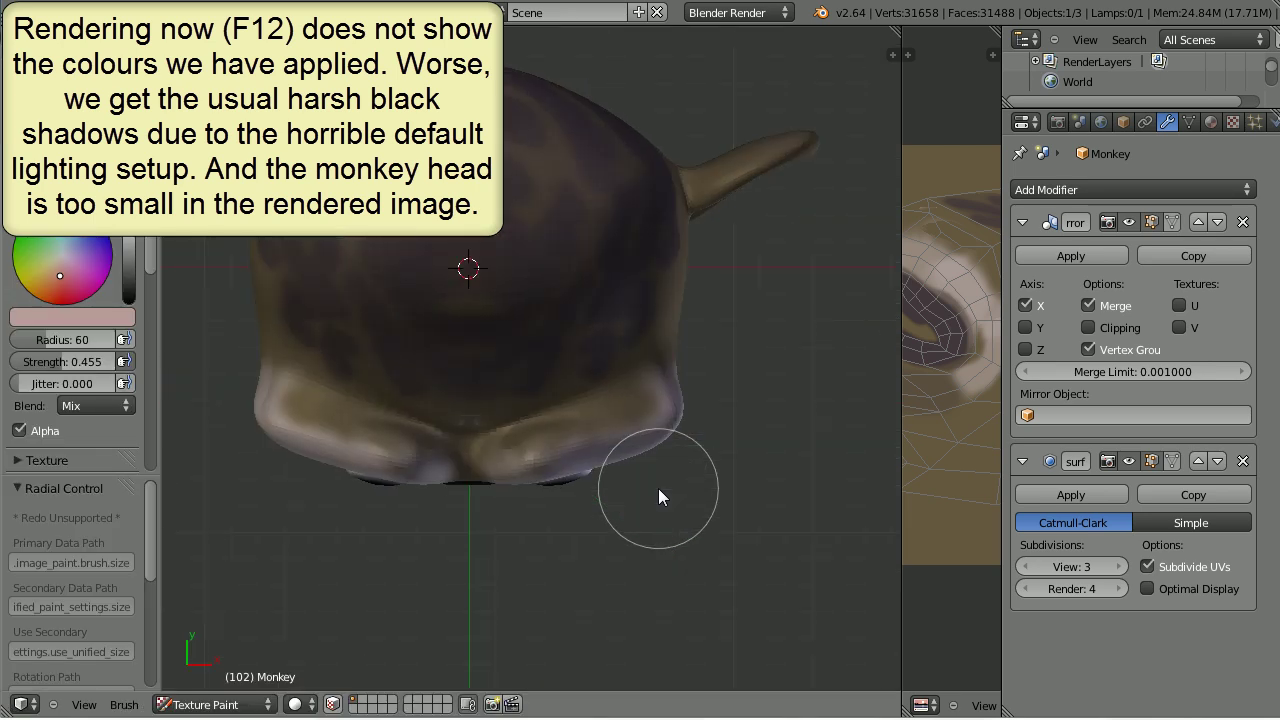
key(KP_5)
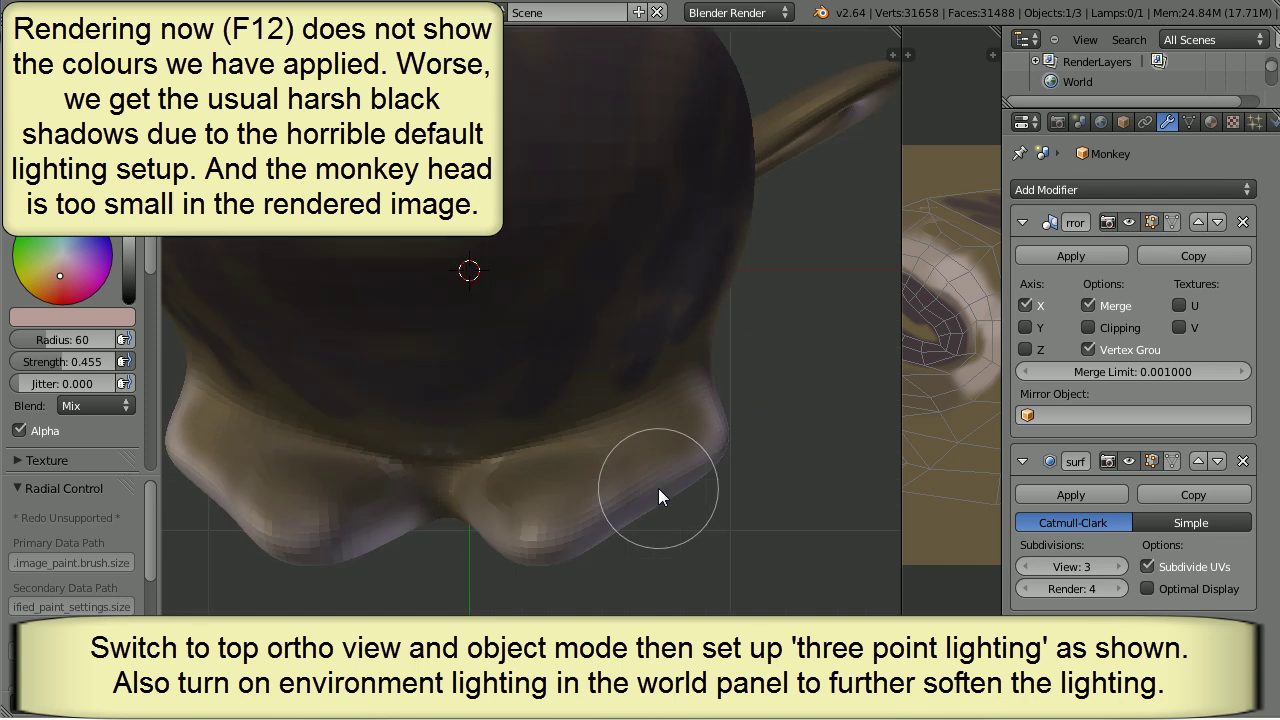
scroll(658, 488, down, 3)
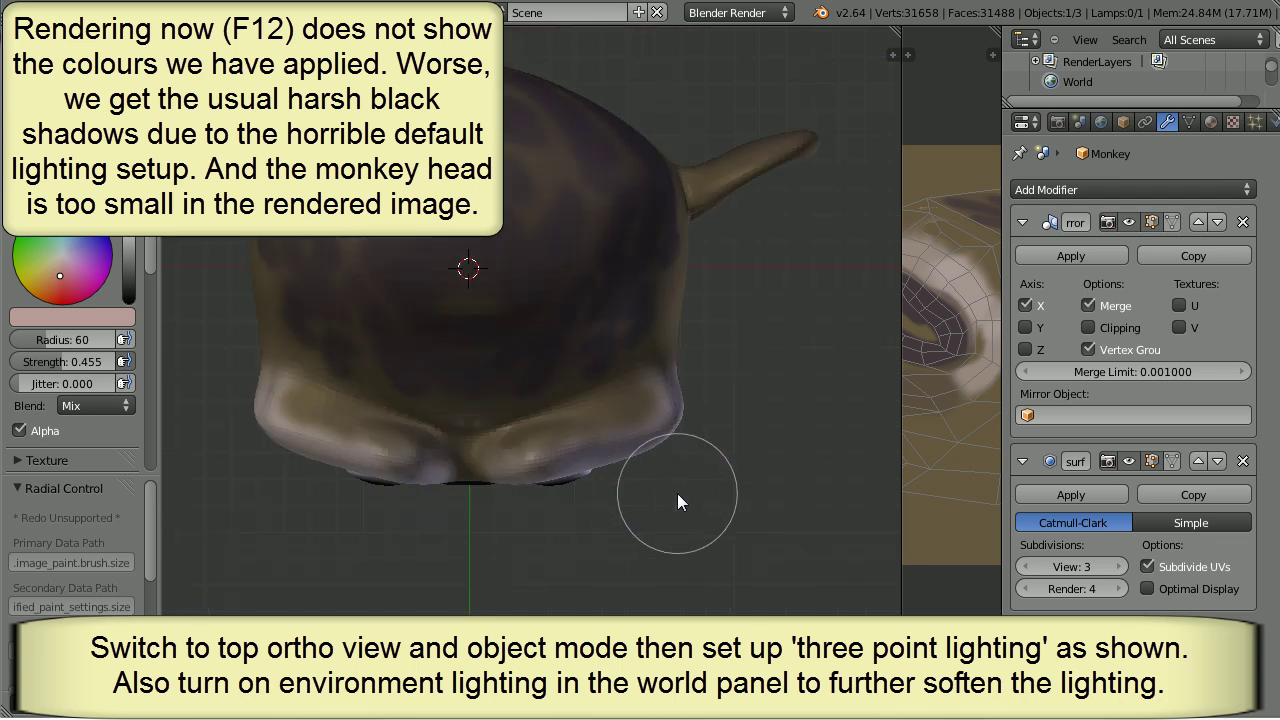
scroll(677, 493, down, 3)
scroll(677, 493, down, 3)
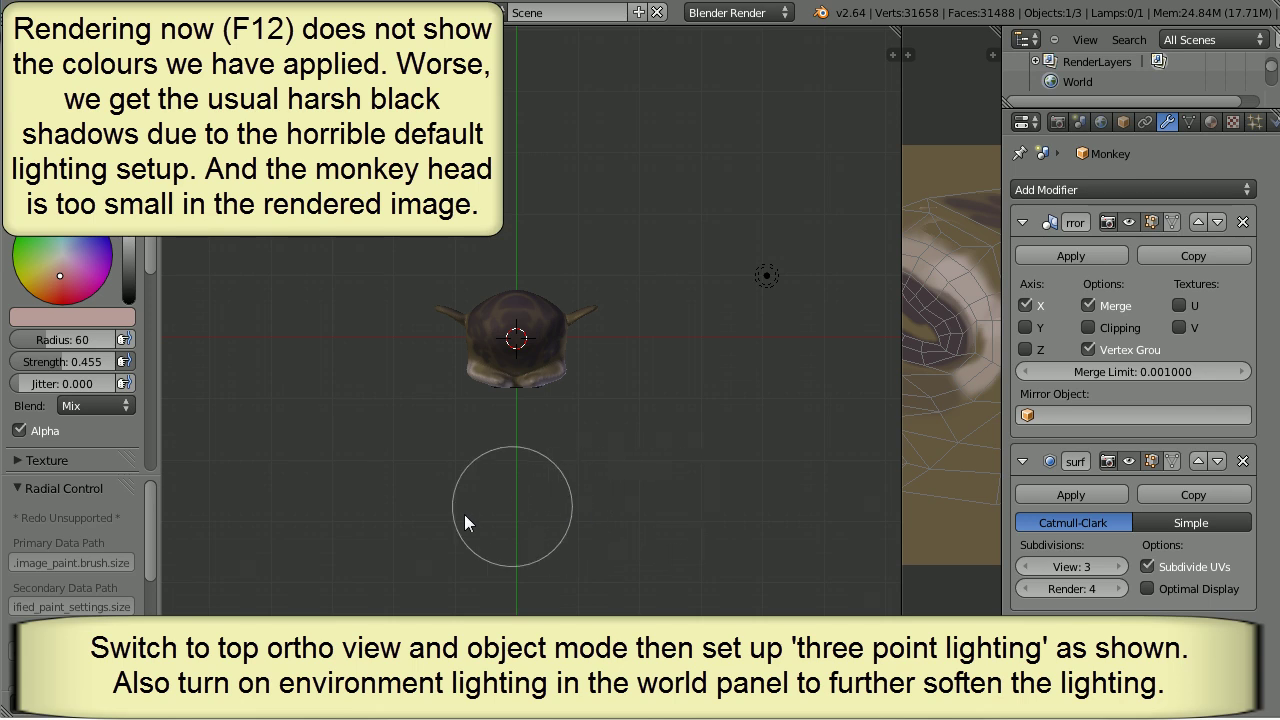
- Switch to Object Mode and move the lamp below the monkey head
click(214, 628)
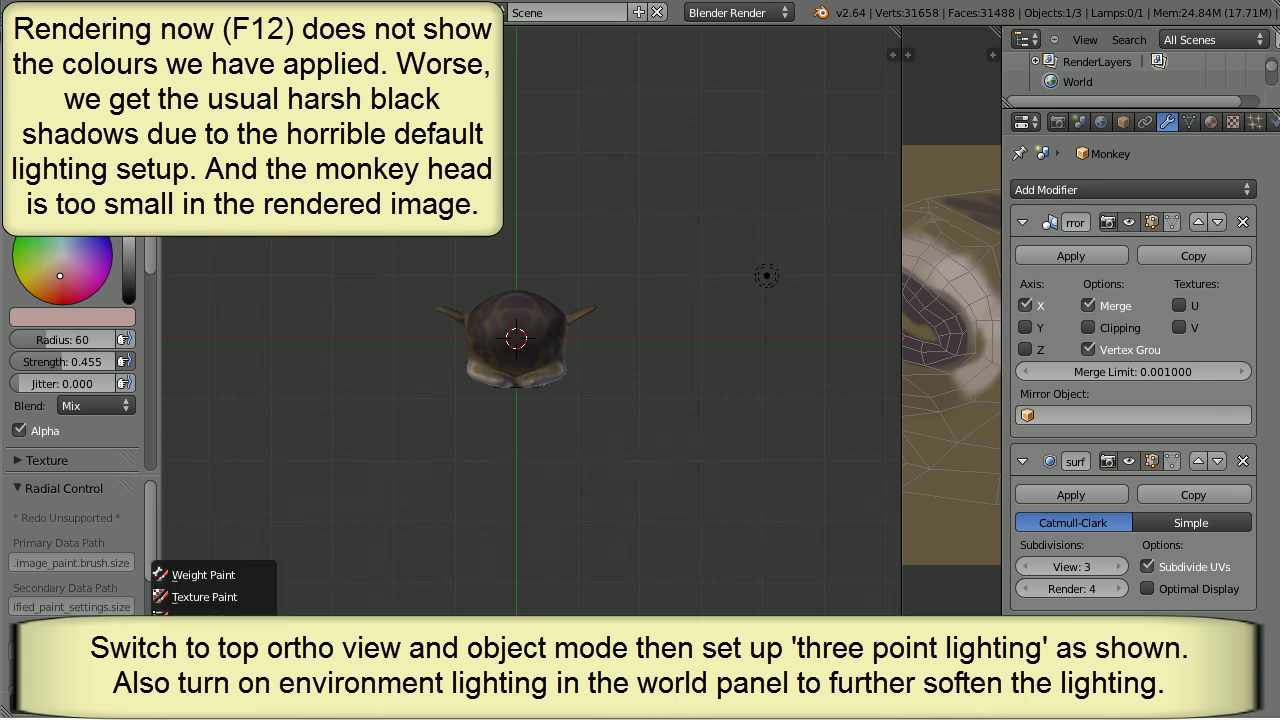
click(205, 640)
right_click(764, 278)
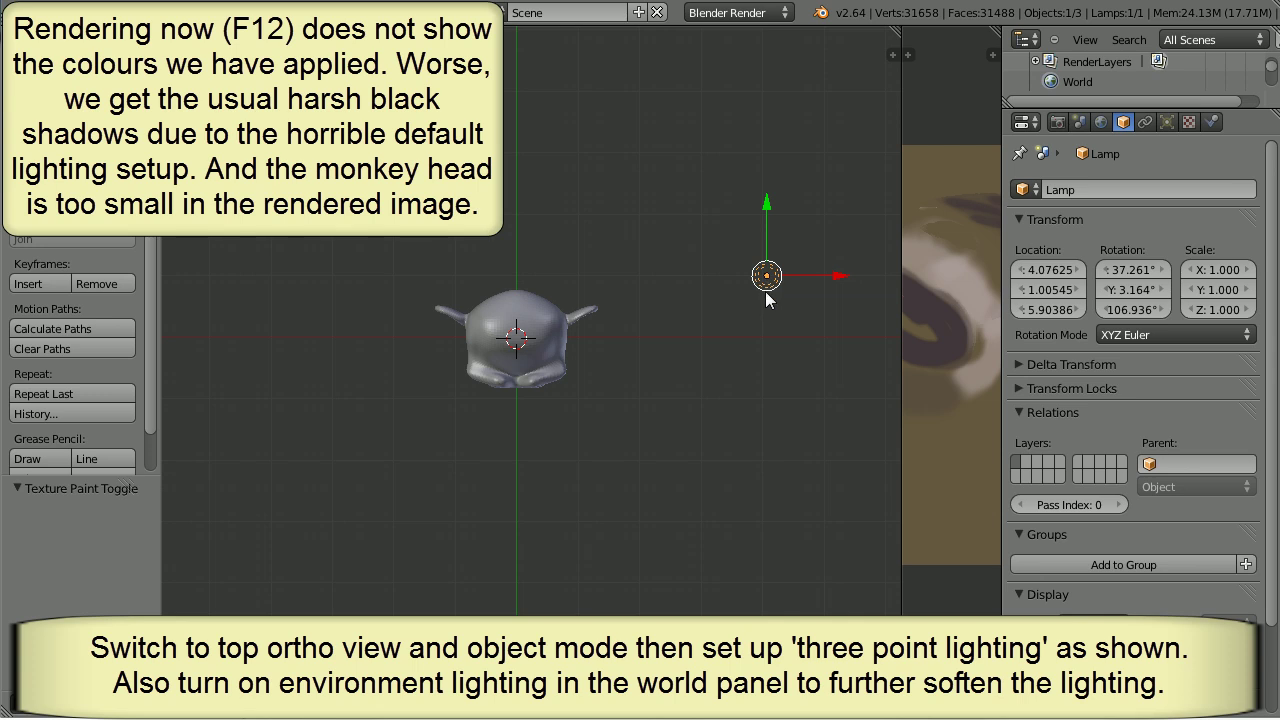
key(g)
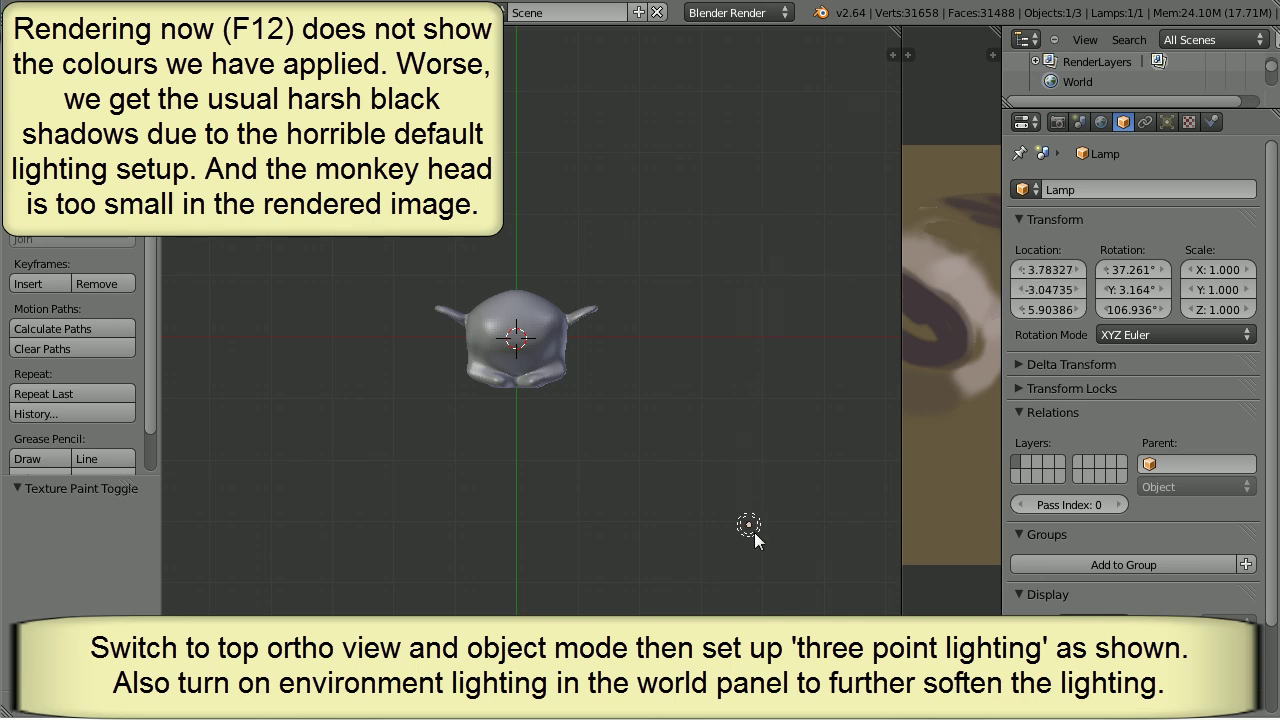
click(755, 540)
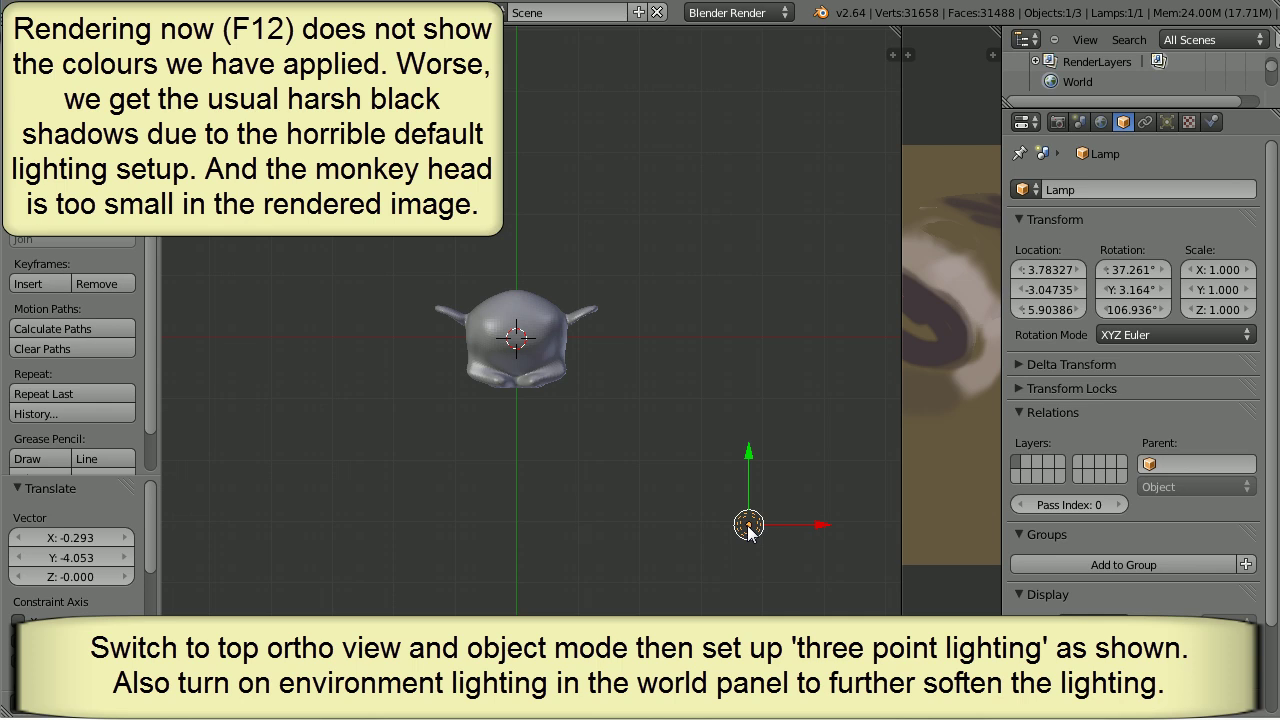
- Duplicate the lamp twice, placing the second beside and the third behind the head
key(shift+d)
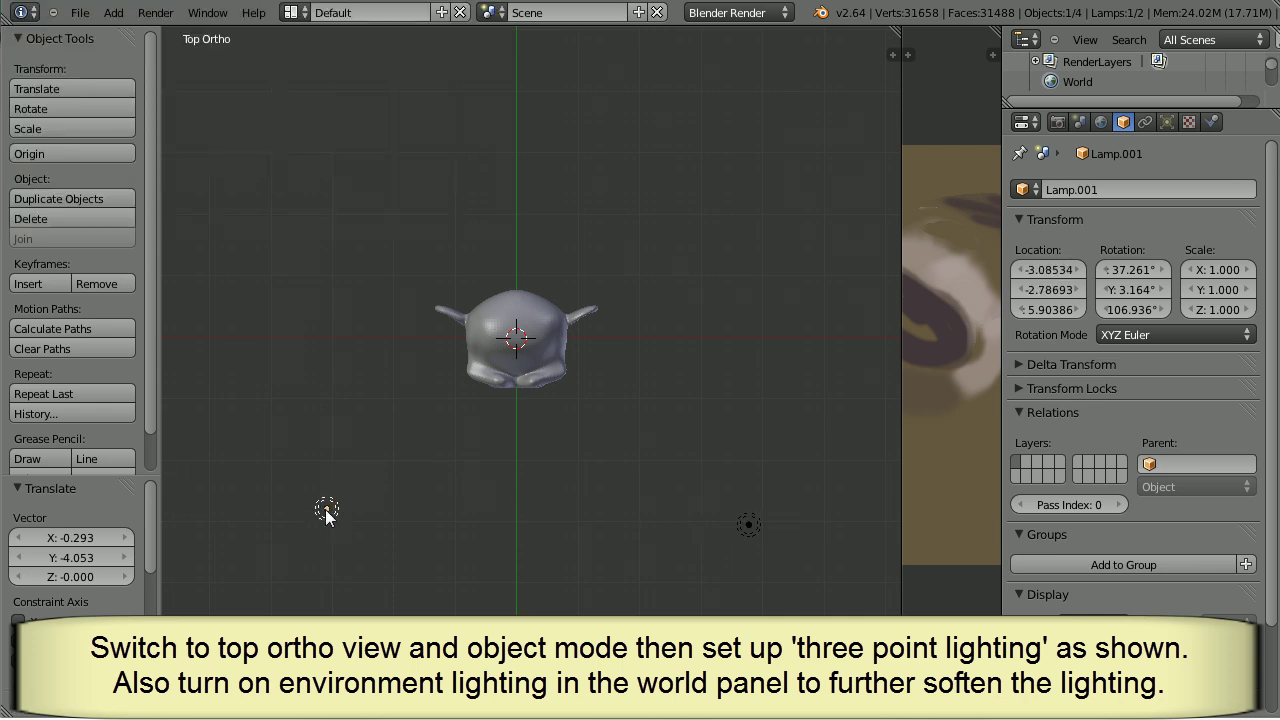
click(306, 513)
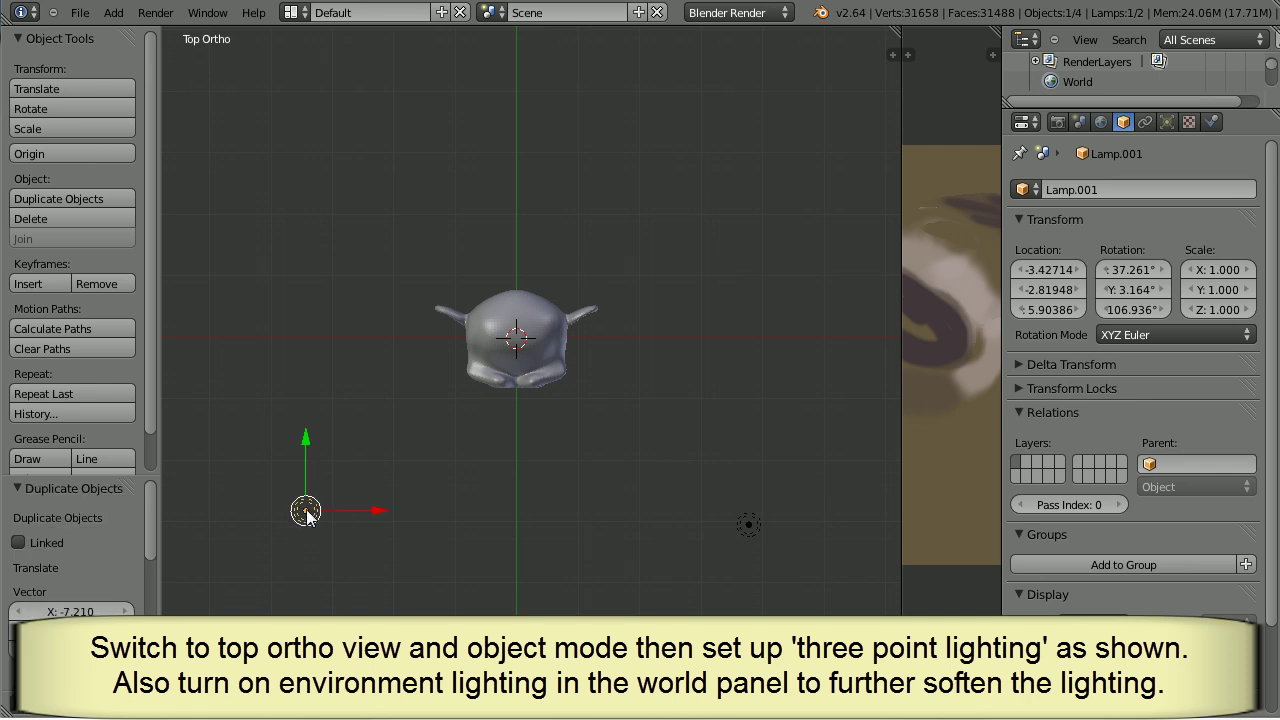
key(shift+d)
click(467, 137)
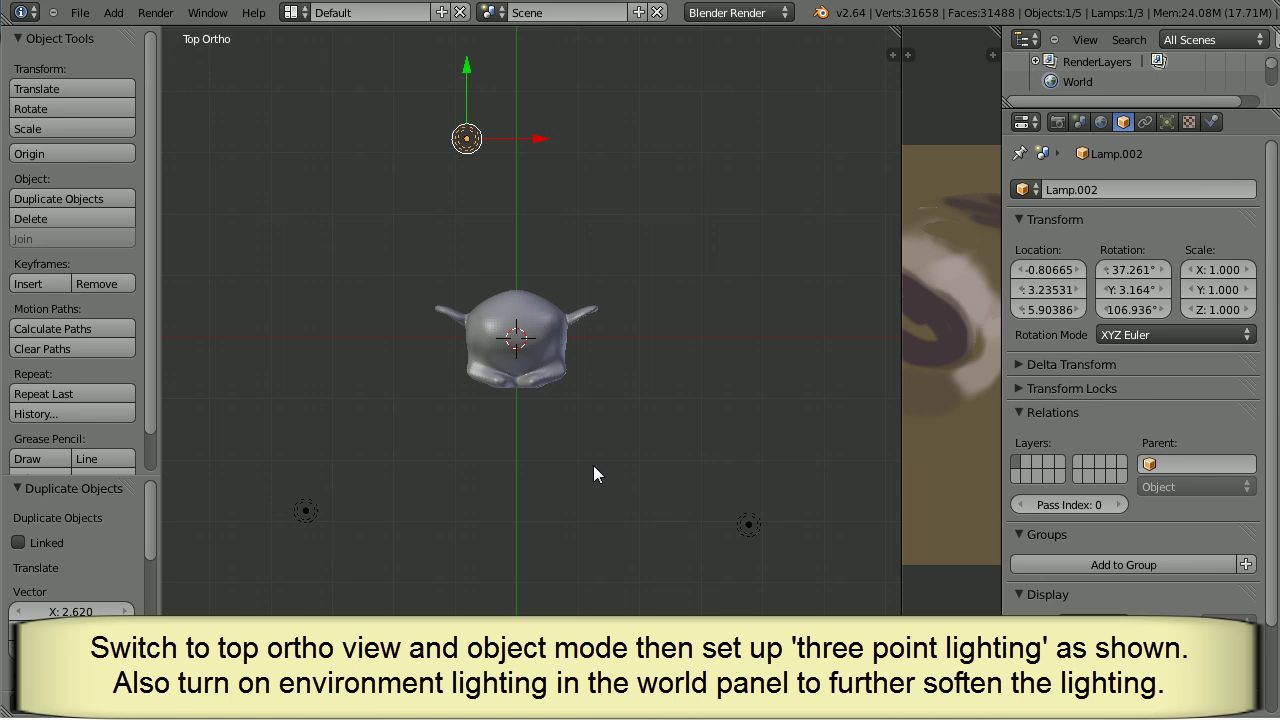
- Enable World Environment Lighting at energy 1.0, test-render the result, then look through the scene camera
click(1100, 122)
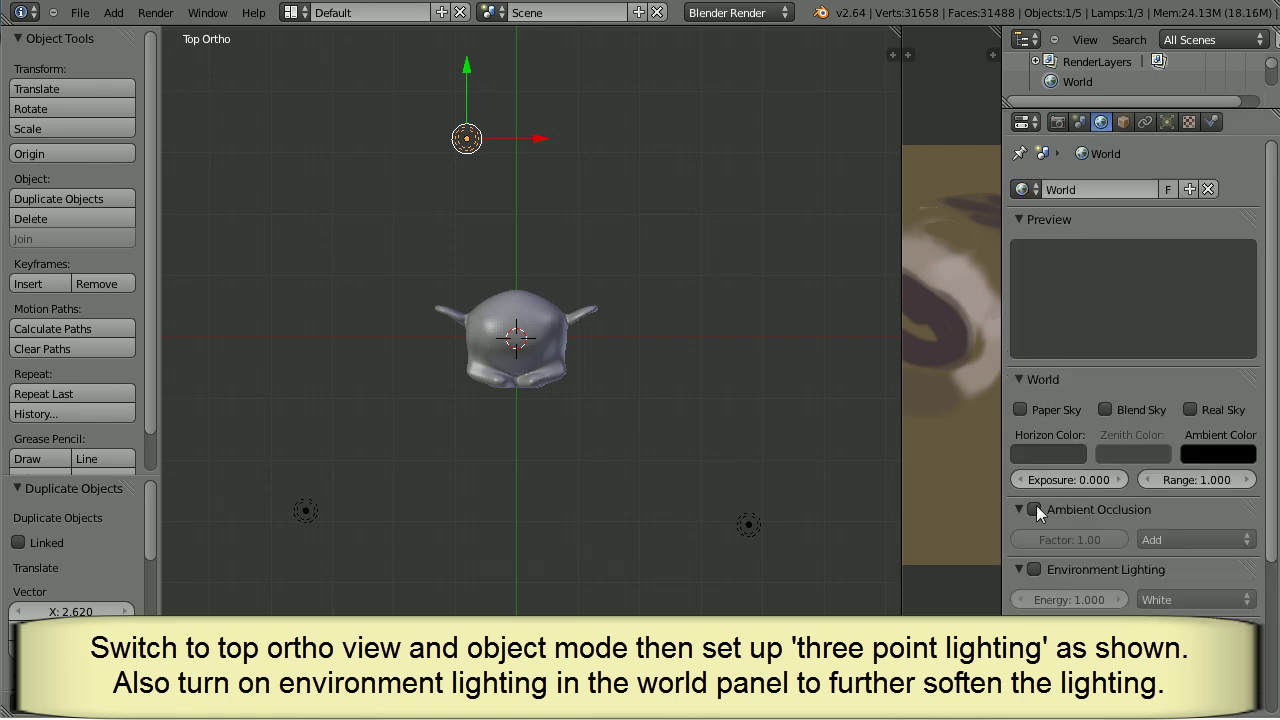
click(1034, 569)
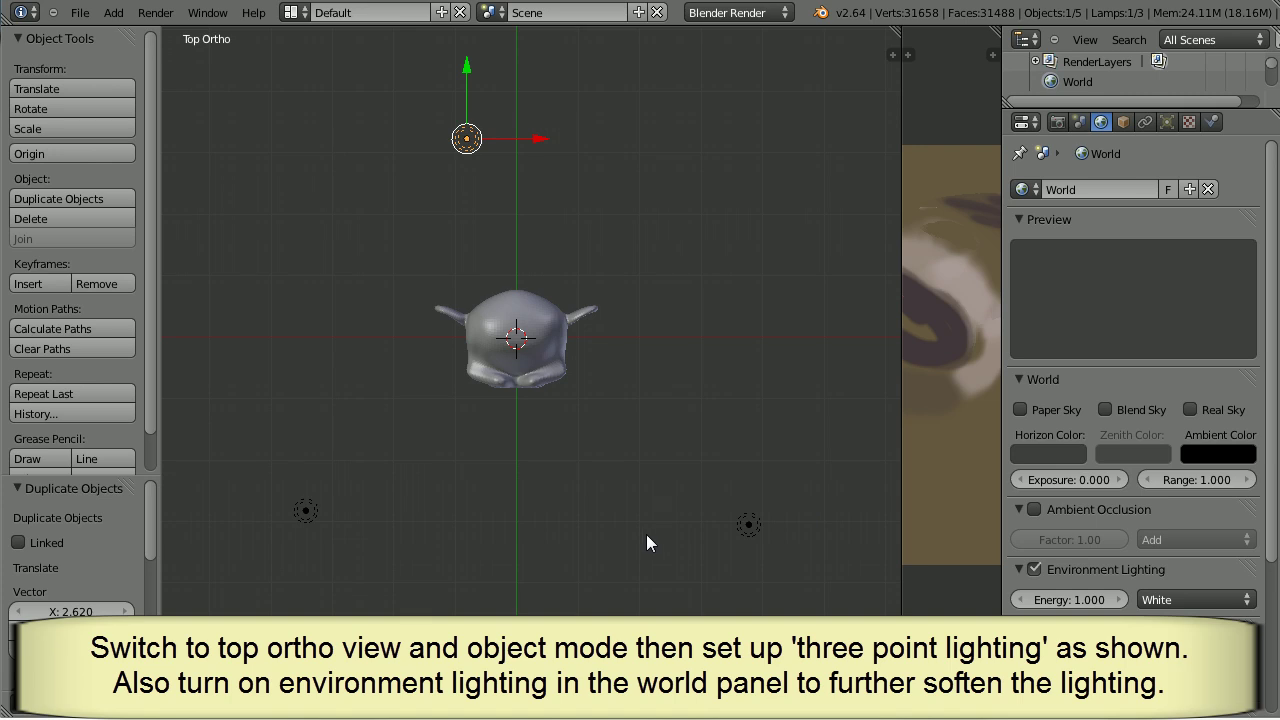
key(F12)
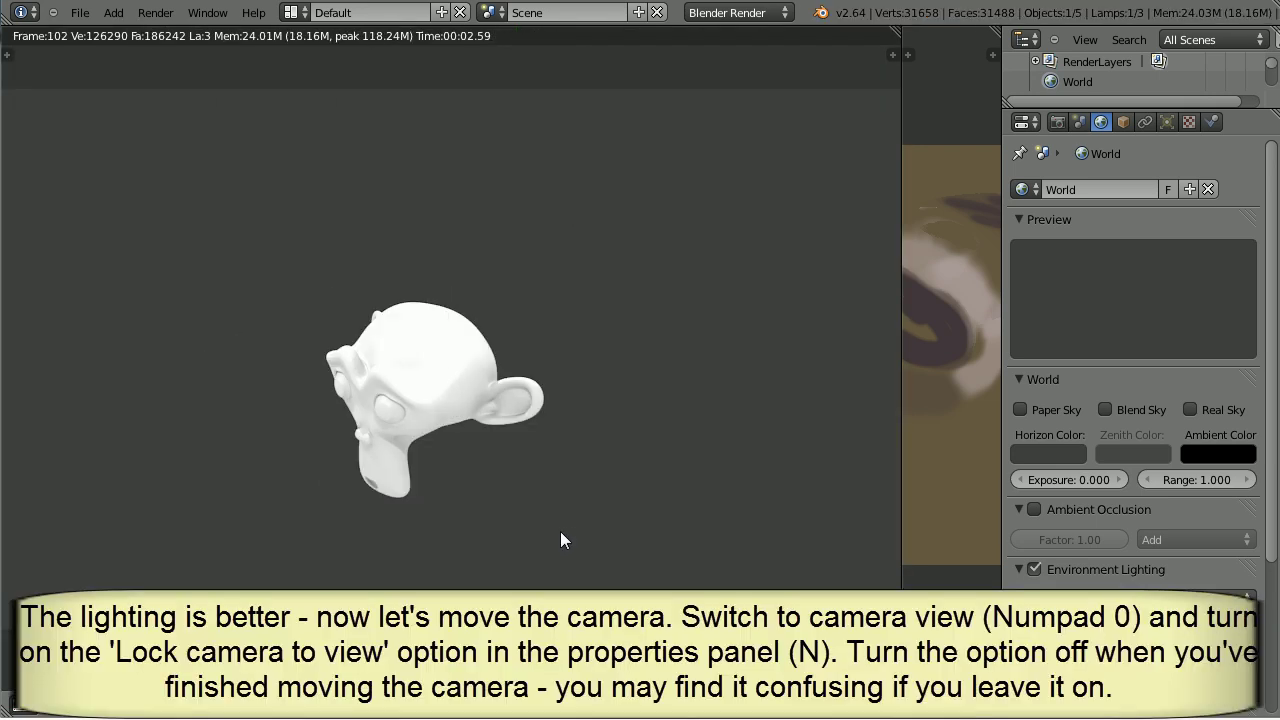
key(Escape)
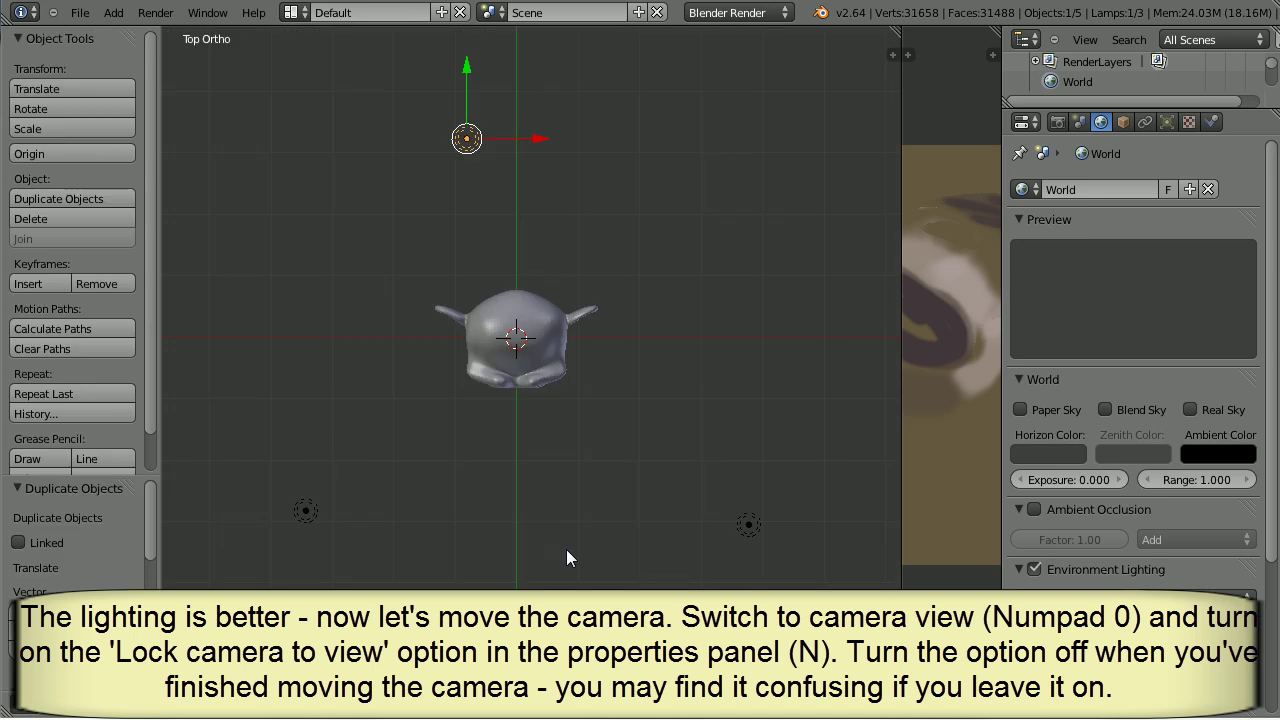
key(KP_0)
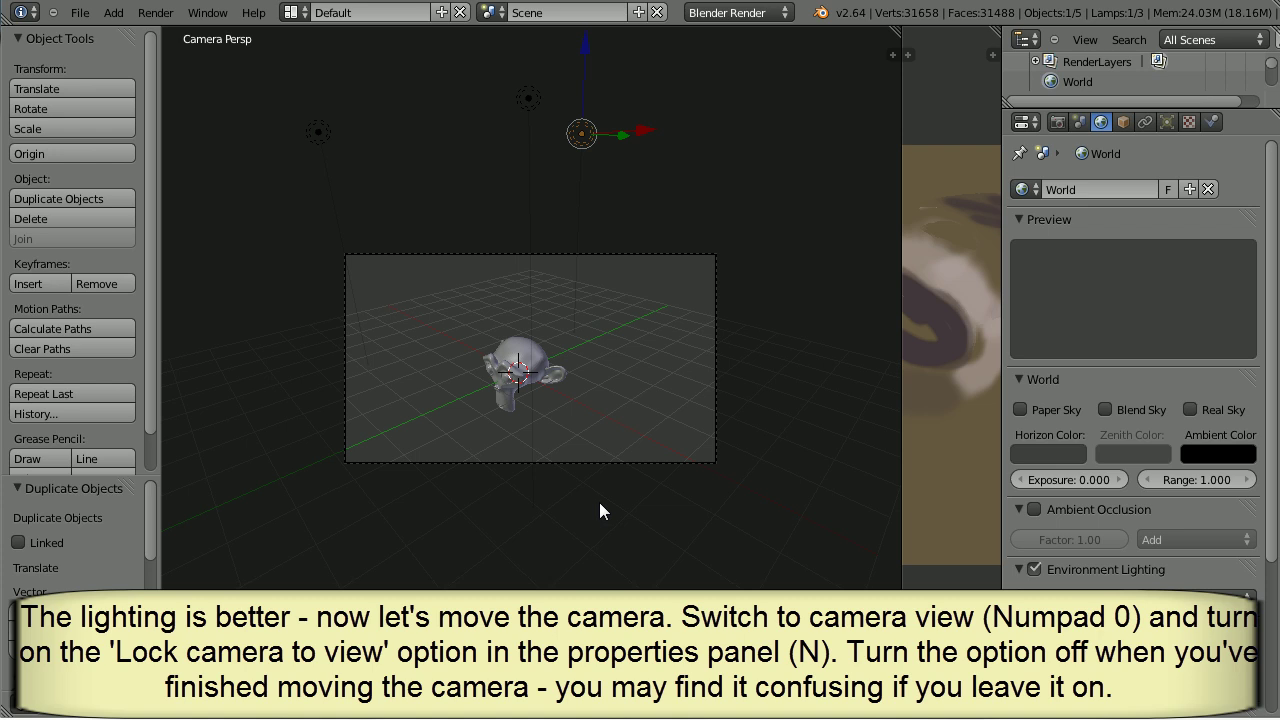
- With Lock Camera to View, zoom and orbit so the head fills a three-quarter shot, then render
key(n)
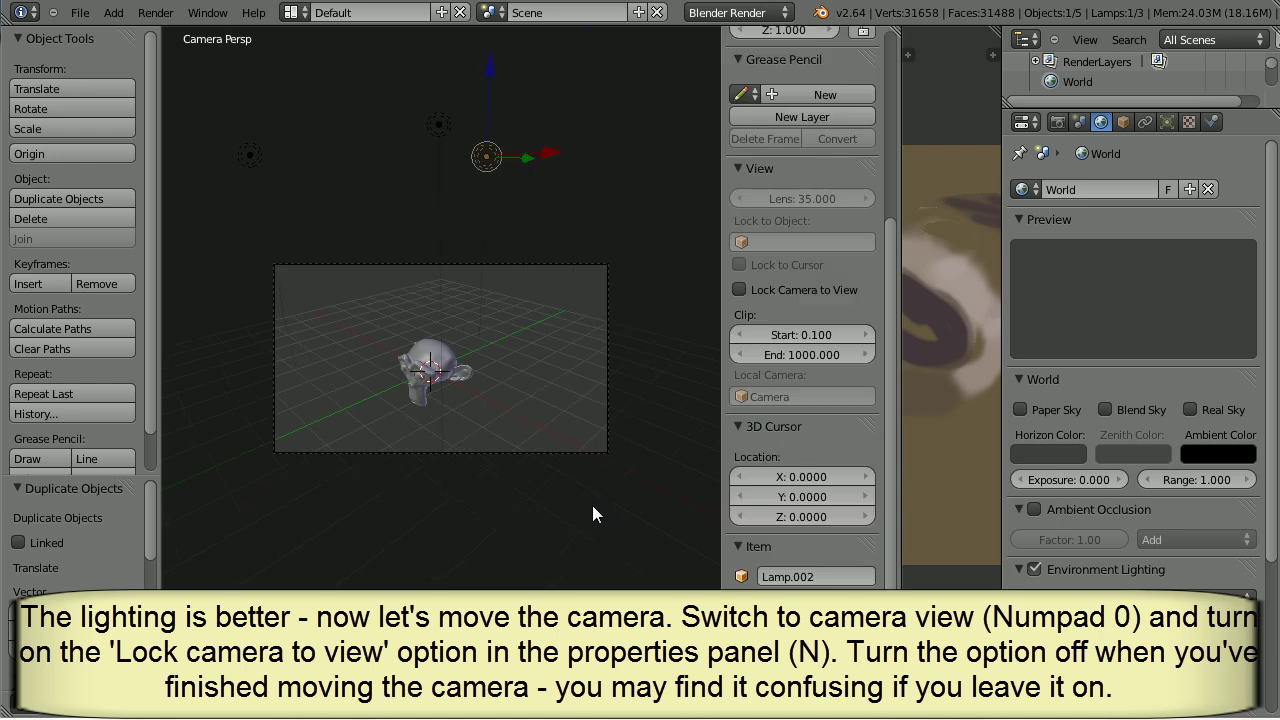
click(739, 290)
scroll(444, 392, up, 6)
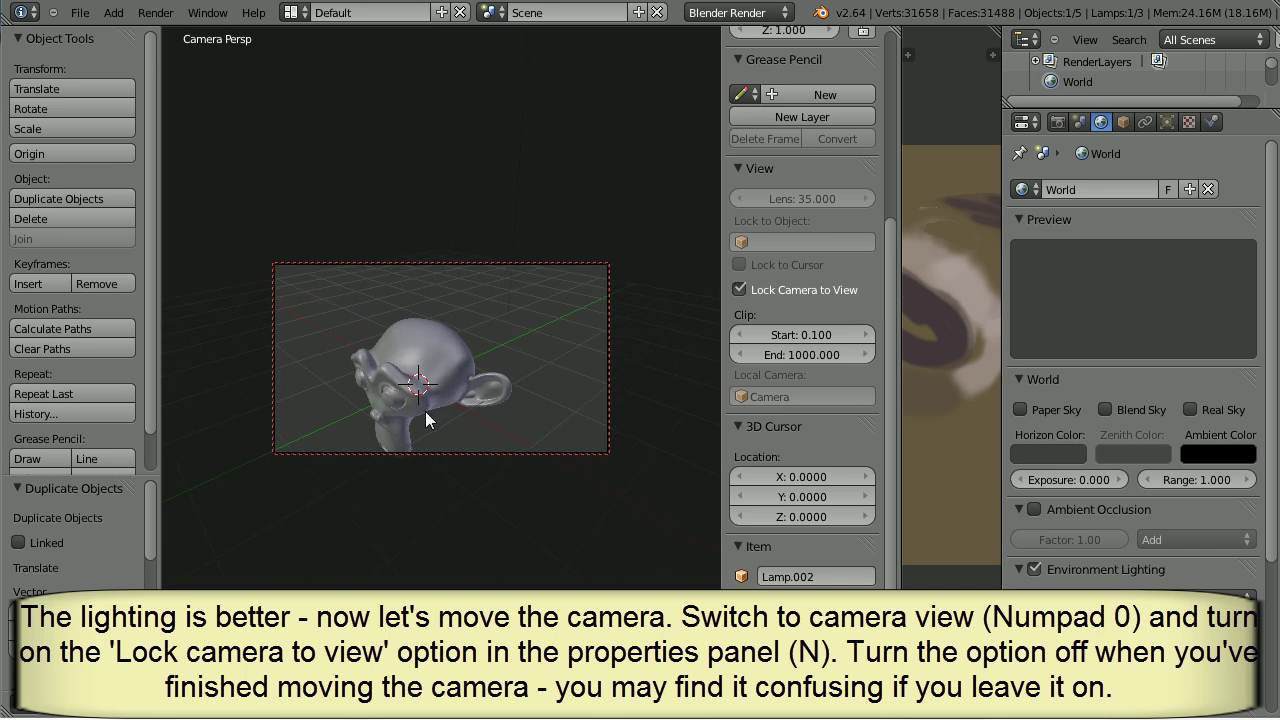
shift+middle_drag(426, 420, 569, 351)
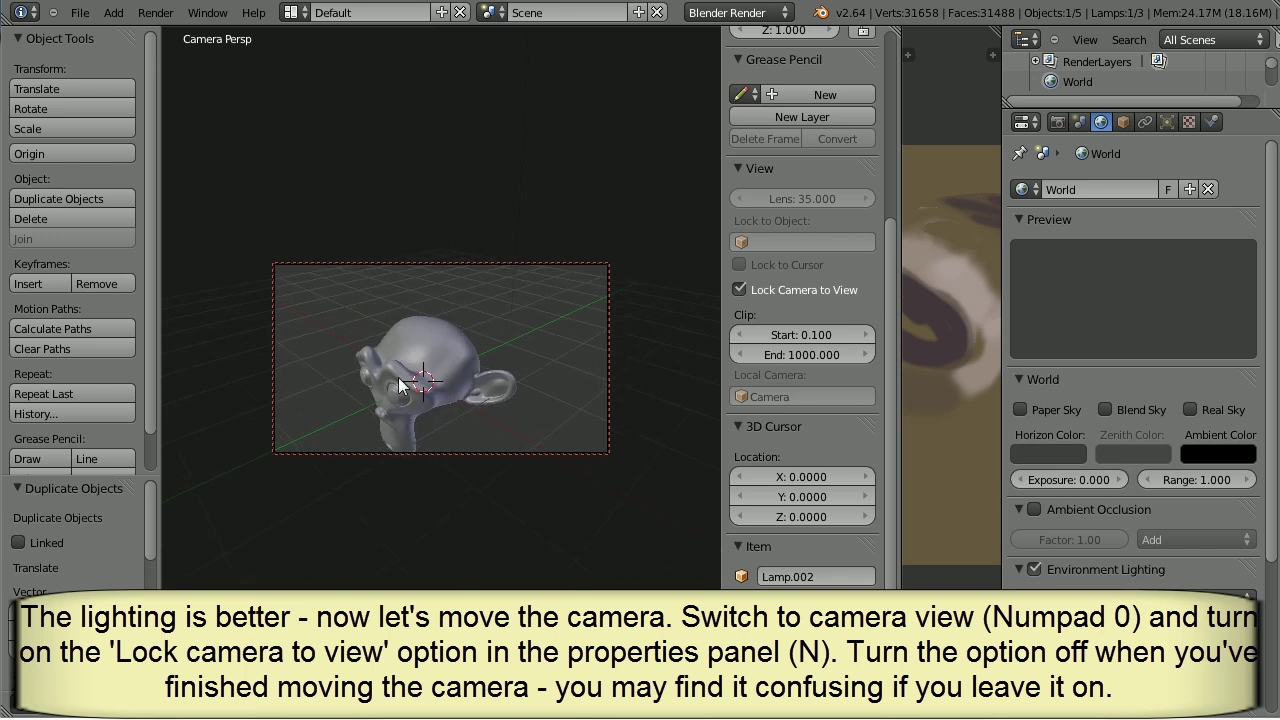
middle_drag(400, 378, 490, 400)
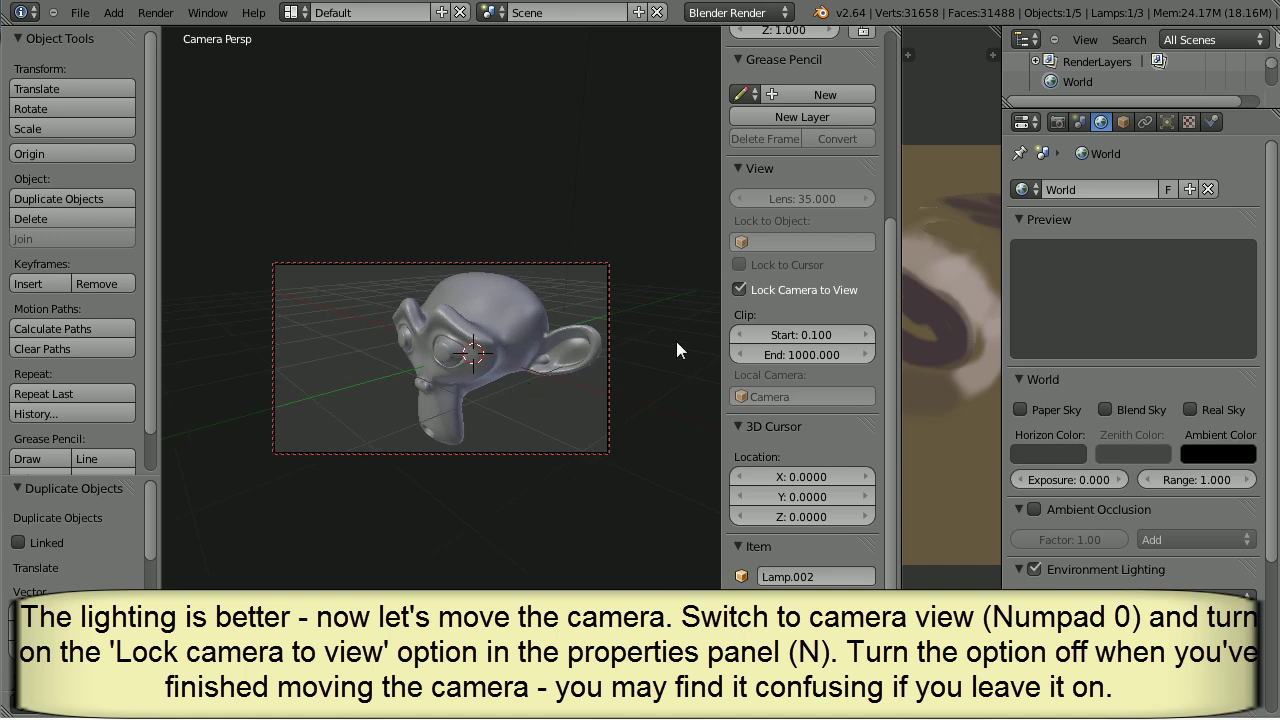
click(741, 288)
key(F12)
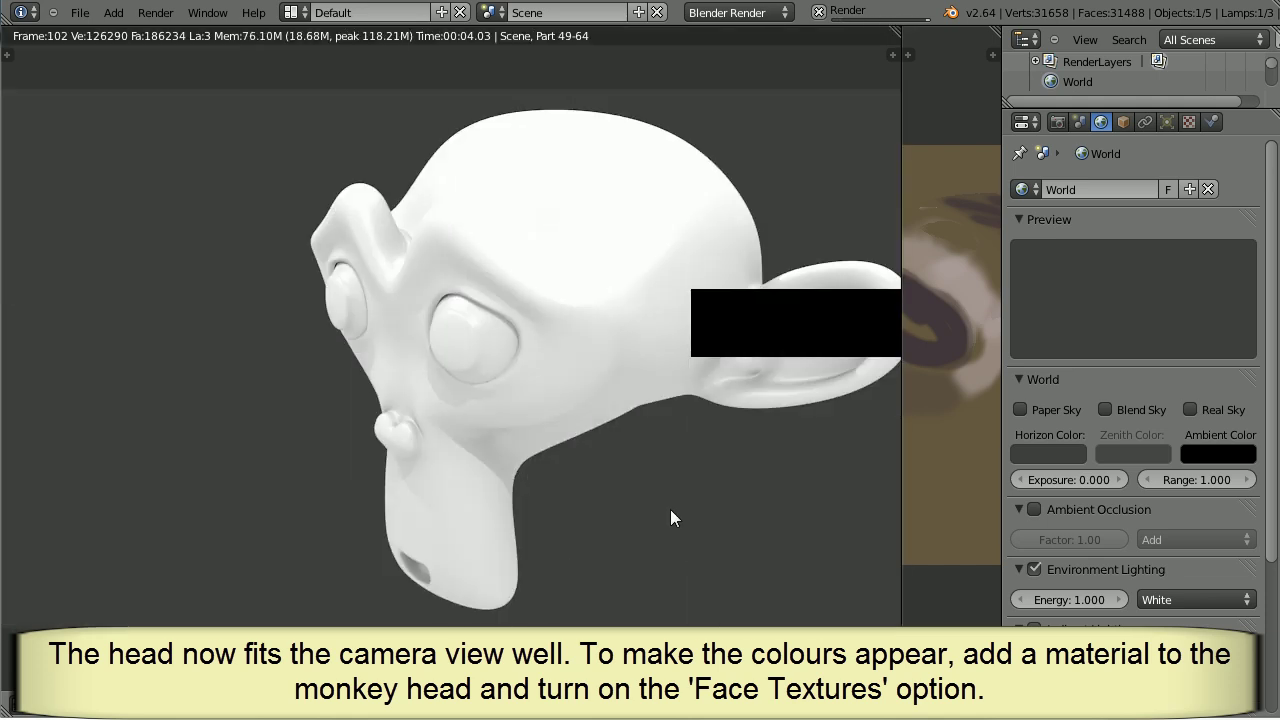
- Select the monkey head, create Material.001 for it, and tick Face Textures in its Options
key(Escape)
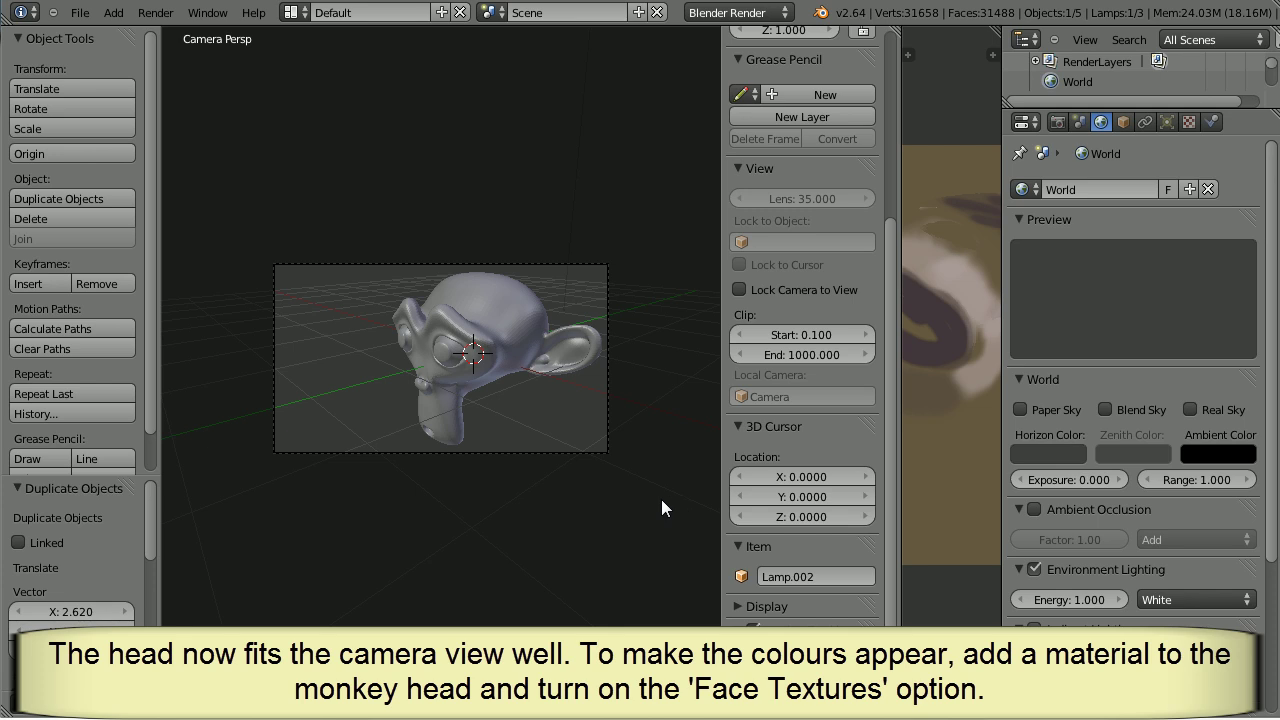
right_click(453, 352)
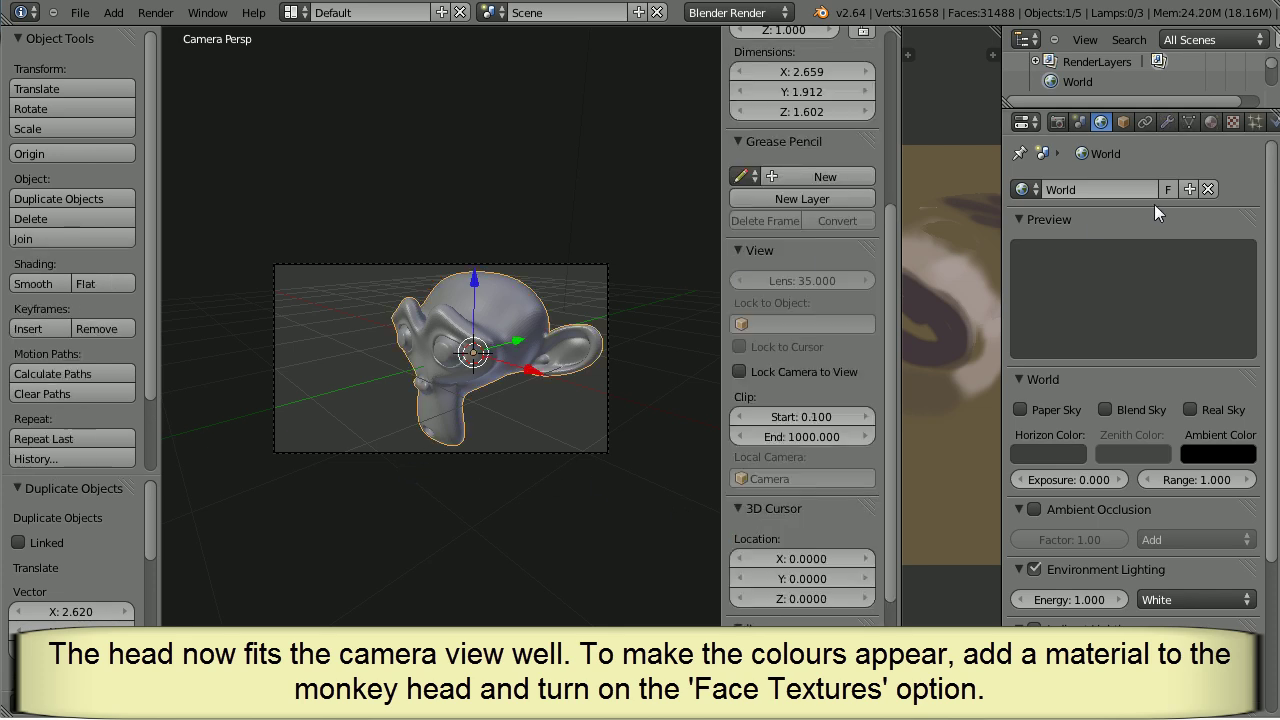
click(1210, 123)
click(1100, 257)
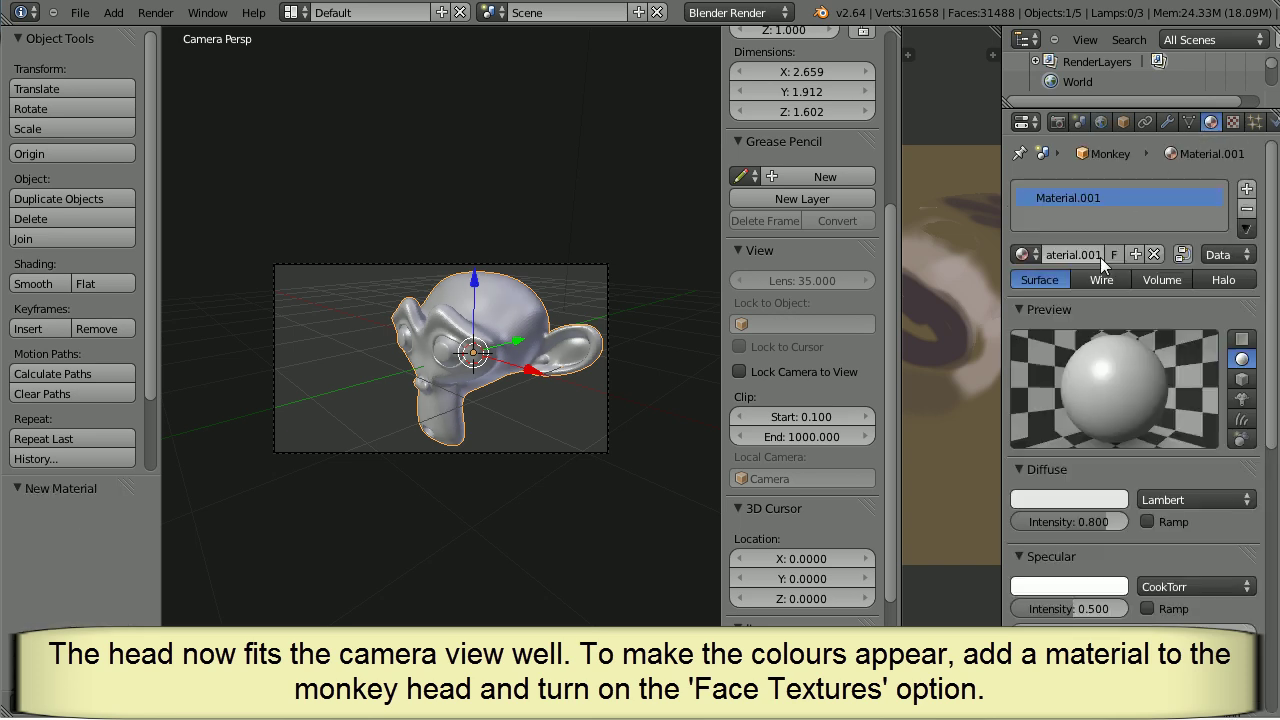
scroll(1158, 495, down, 4)
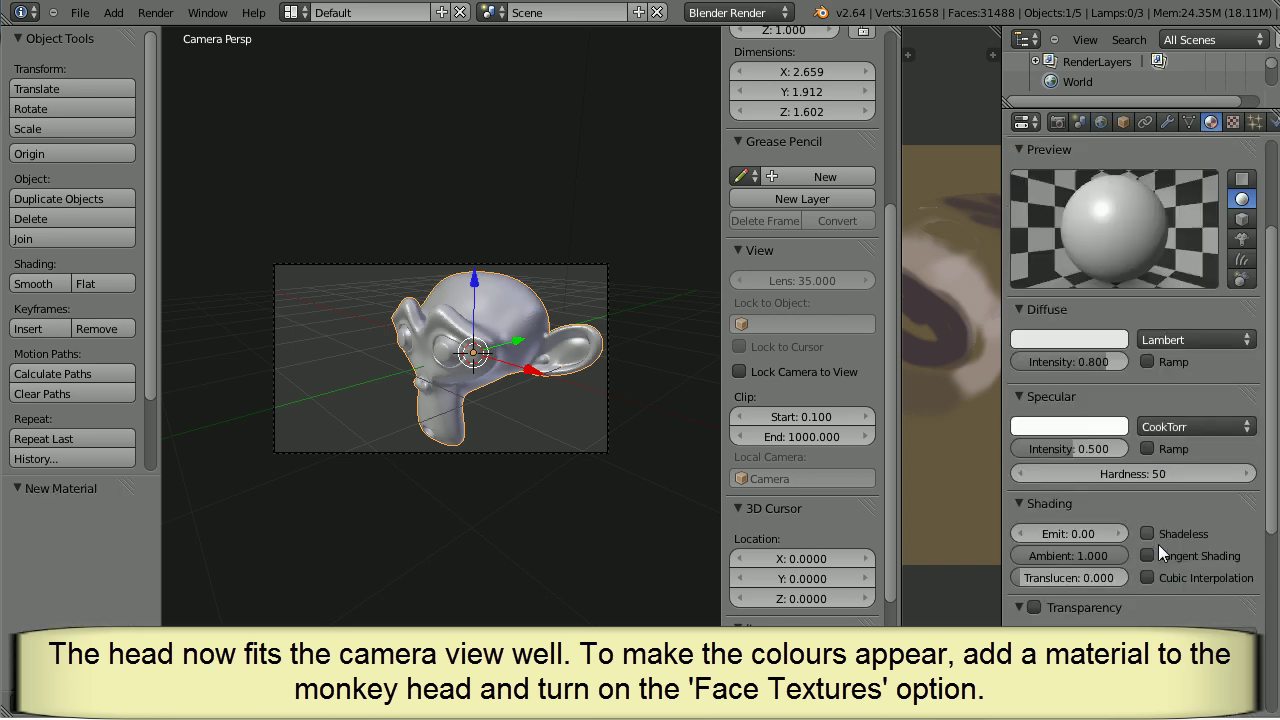
scroll(1172, 597, down, 3)
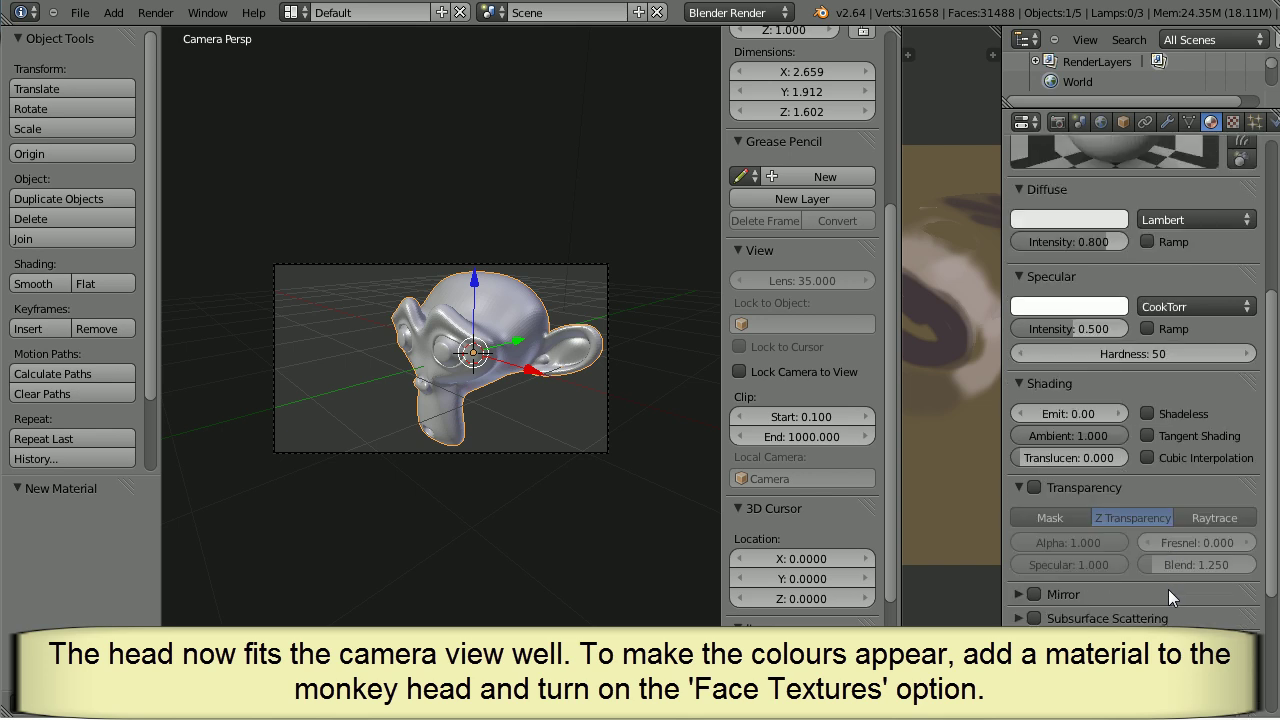
scroll(1144, 586, down, 4)
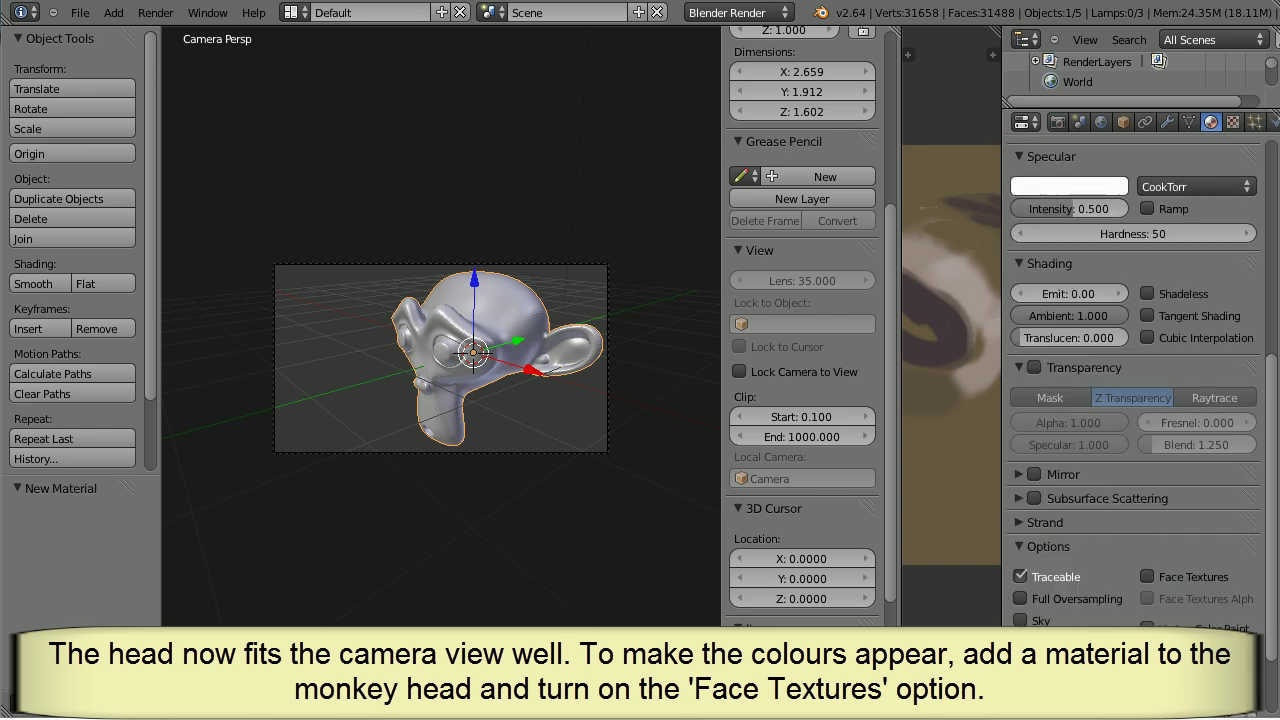
scroll(1144, 580, down, 1)
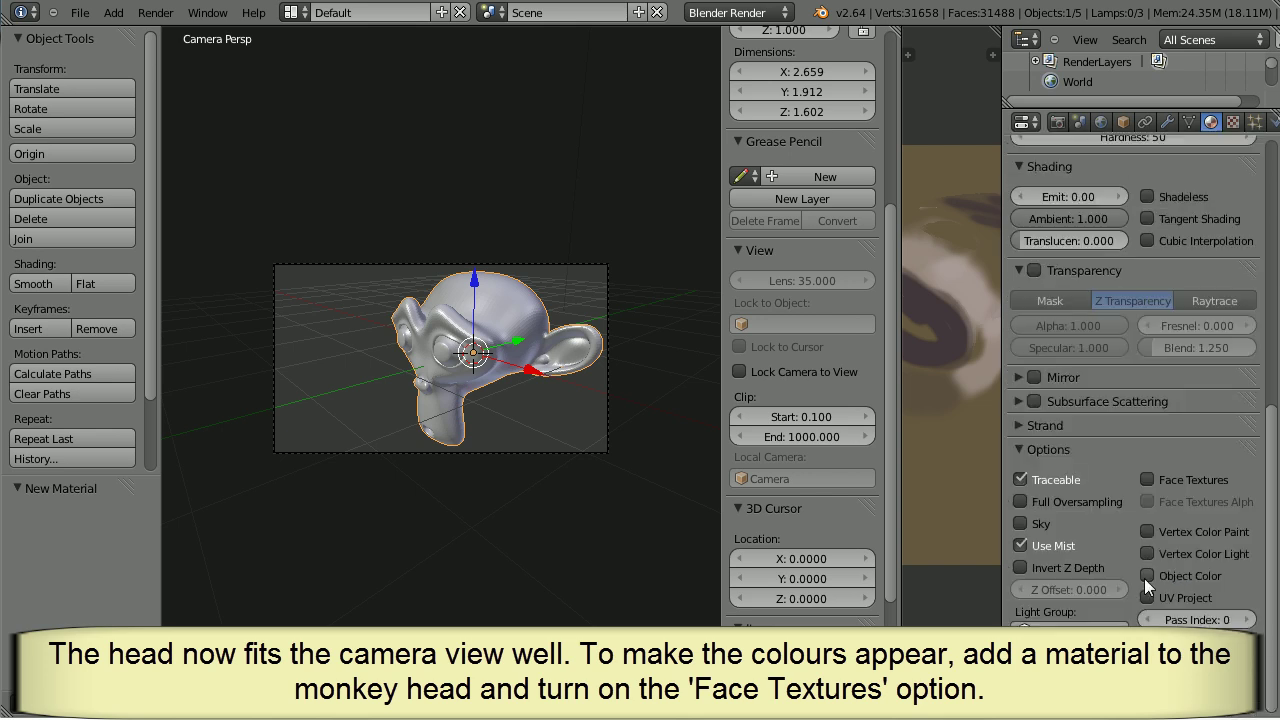
click(1146, 479)
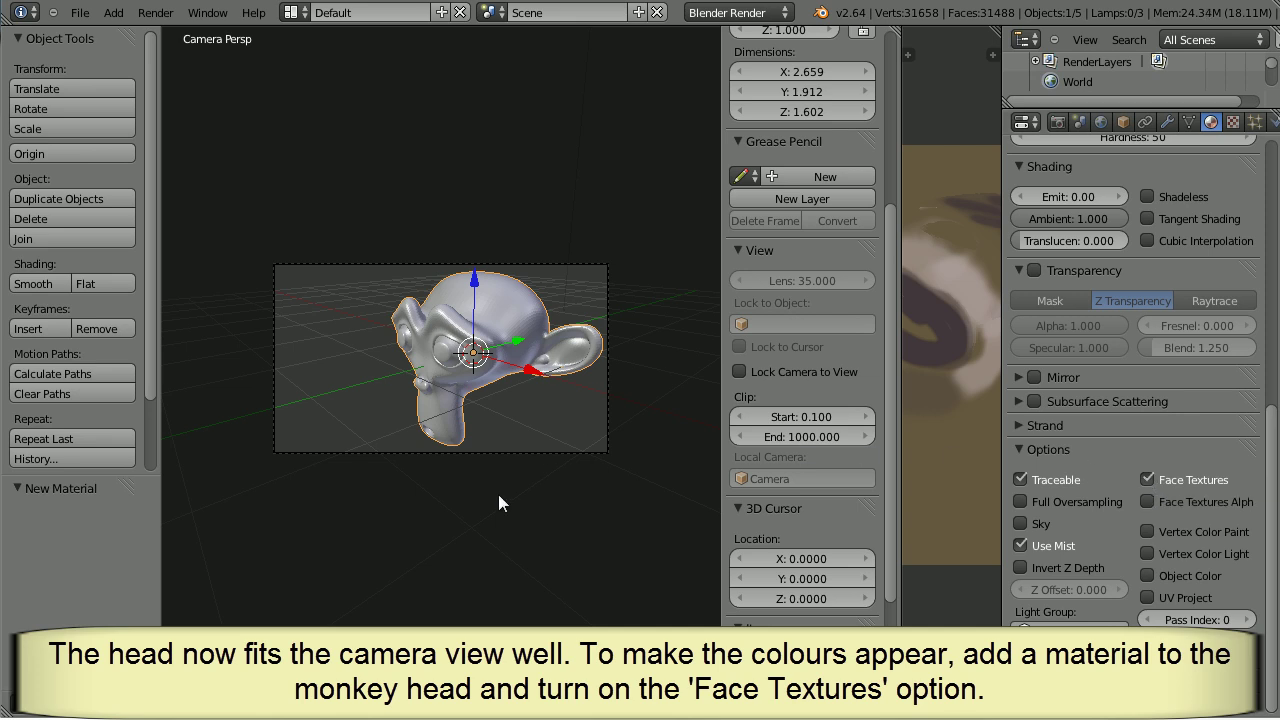
- Render the painted head in colour, then move Subdivision Surface above Mirror in the modifier stack
key(F12)
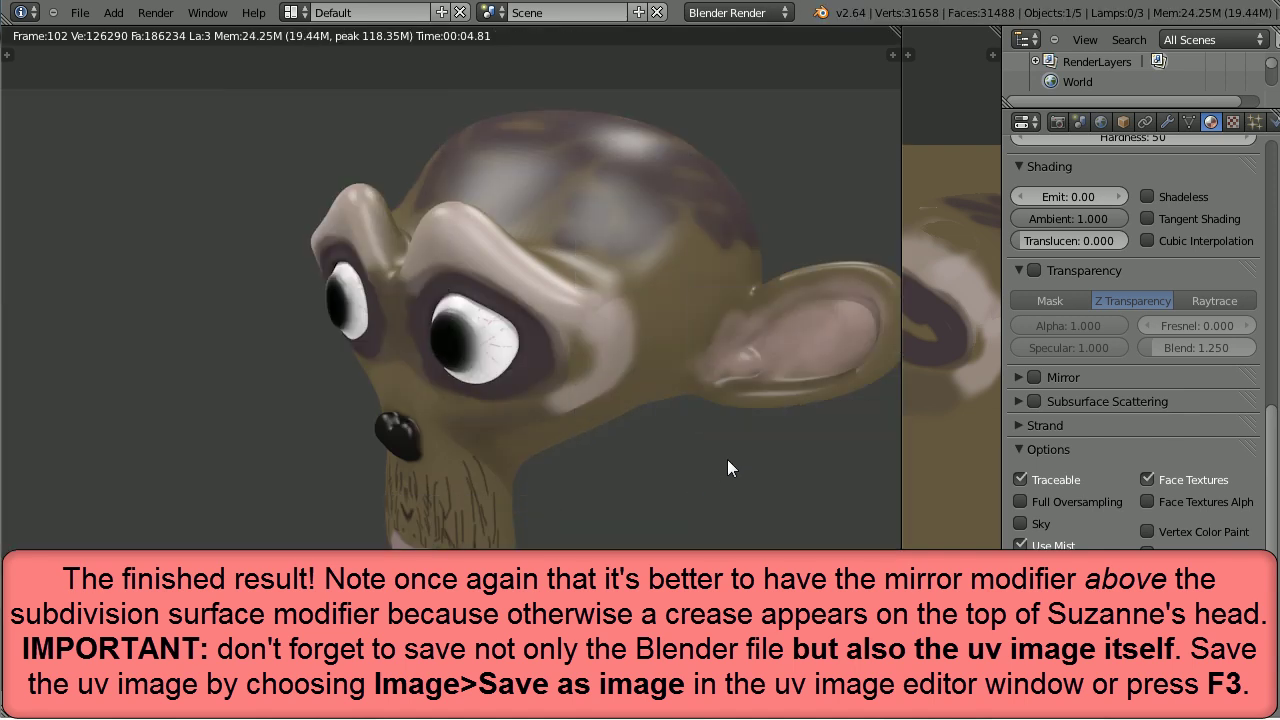
click(1166, 125)
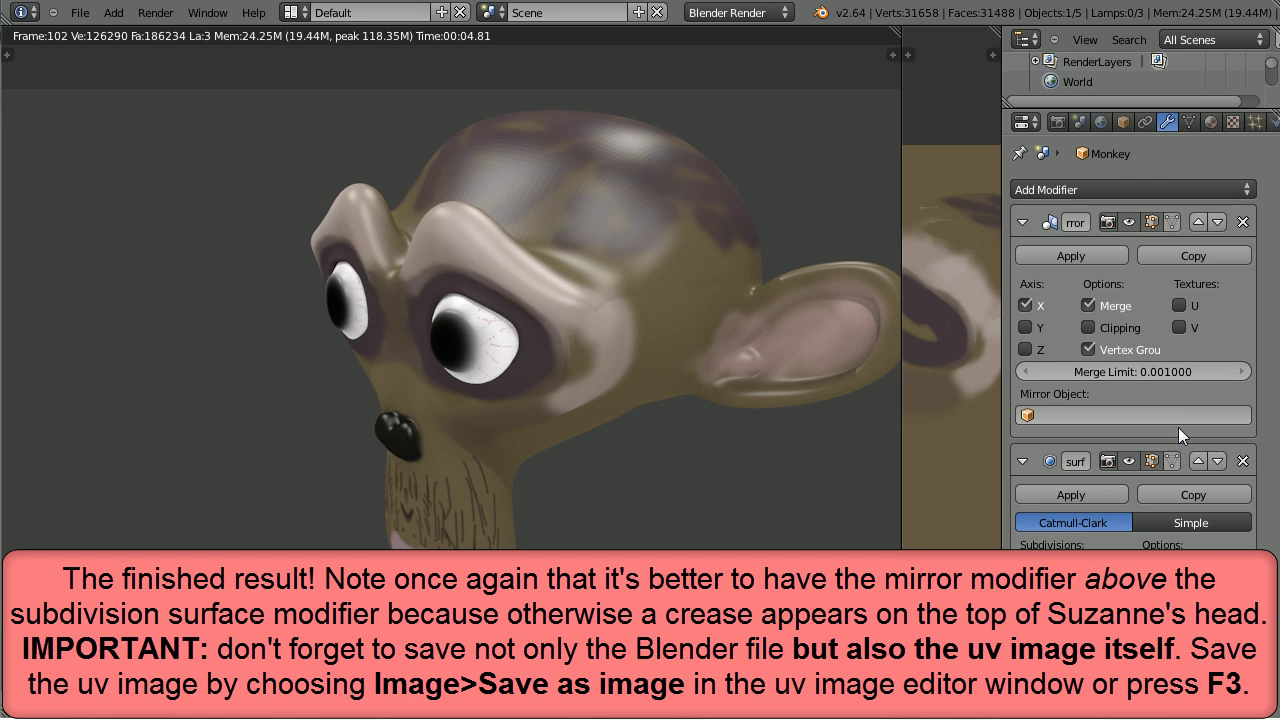
click(1196, 461)
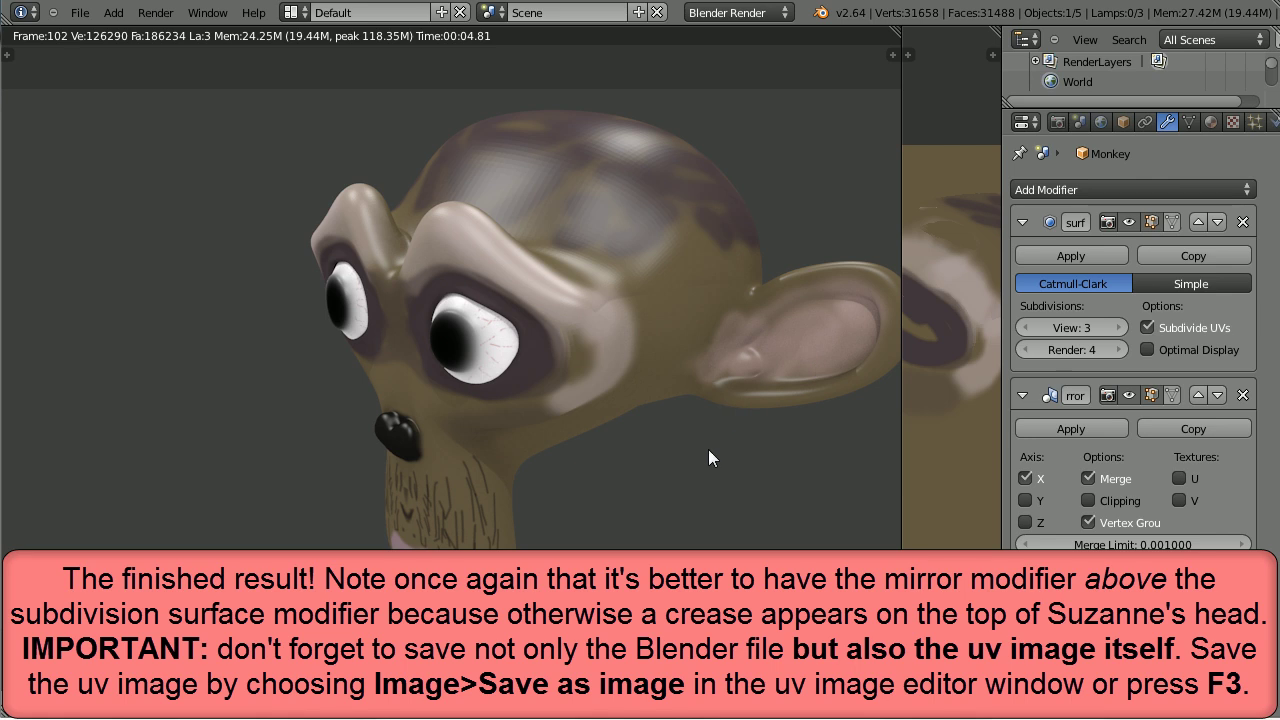
- Render with Subsurf first, restore Mirror to the top of the stack, and render the coloured head again
key(F12)
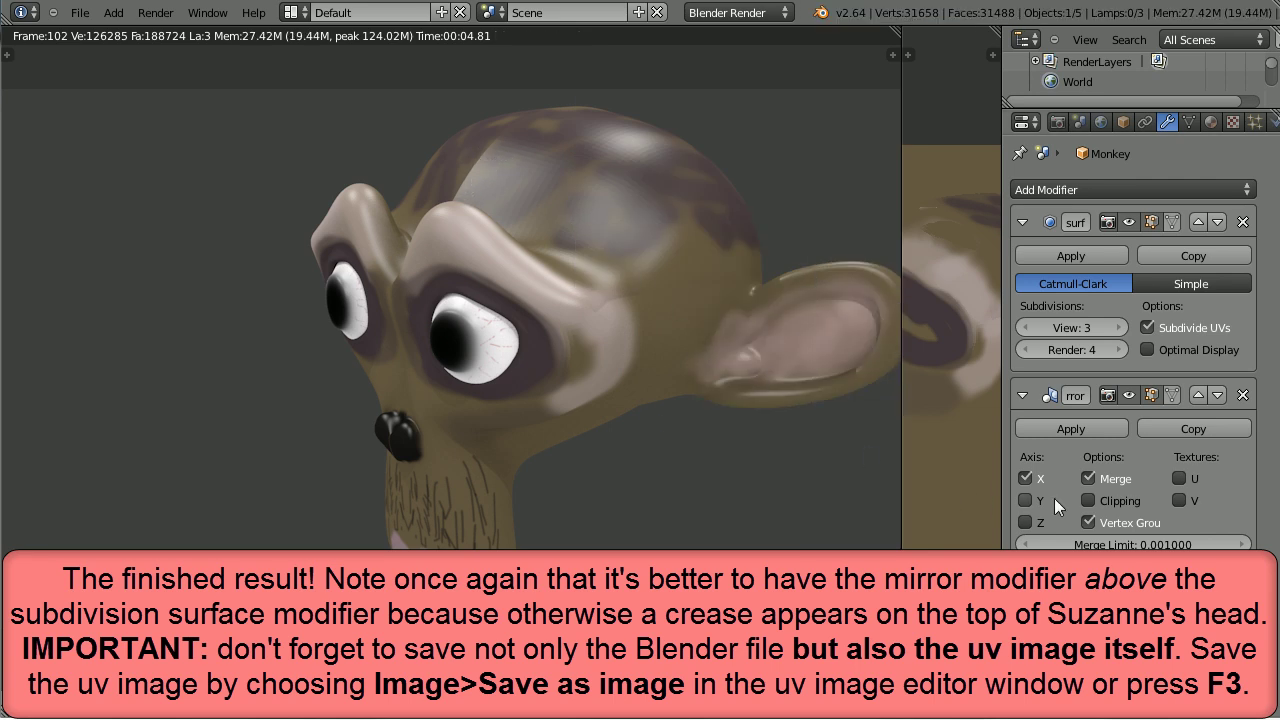
click(1199, 394)
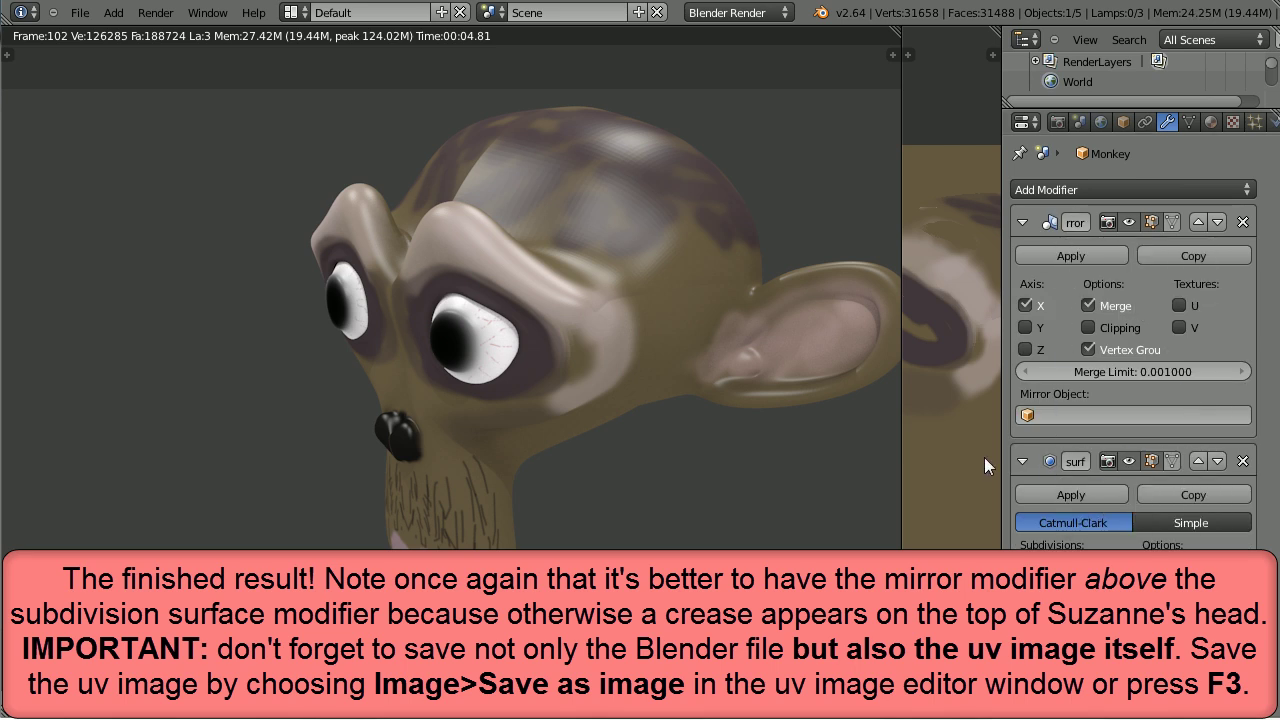
key(F12)
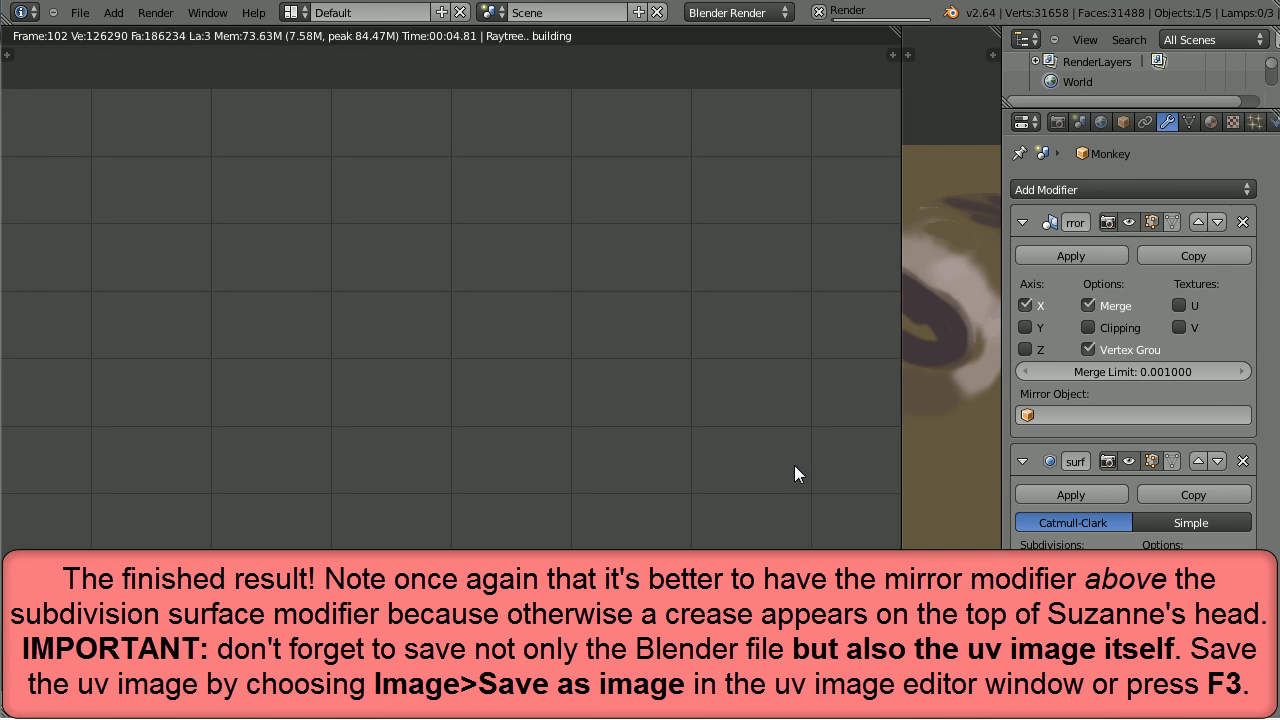